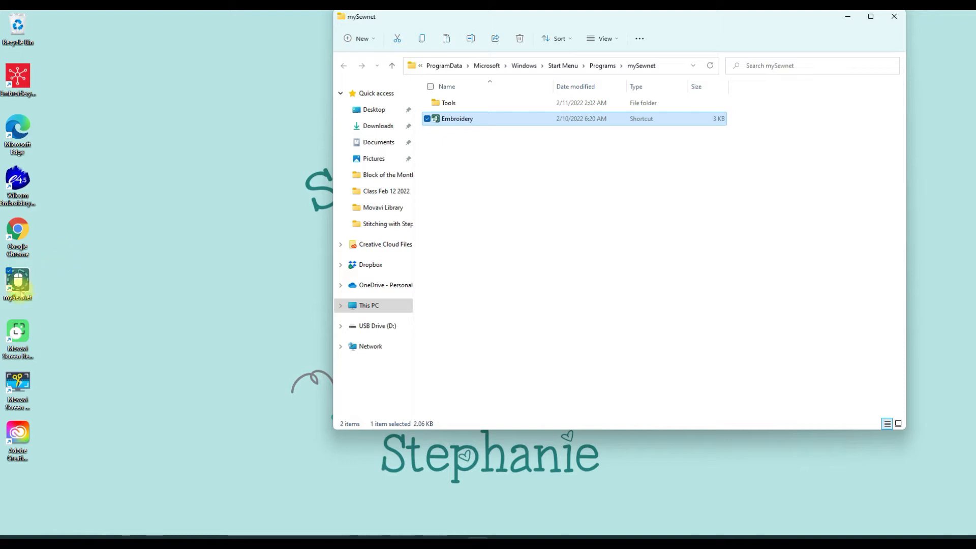
In mySewnet Embroidery, start a blank canvas using the 180mm x 130mm - 5" x 7" Design Hoop
double_click(449, 125)
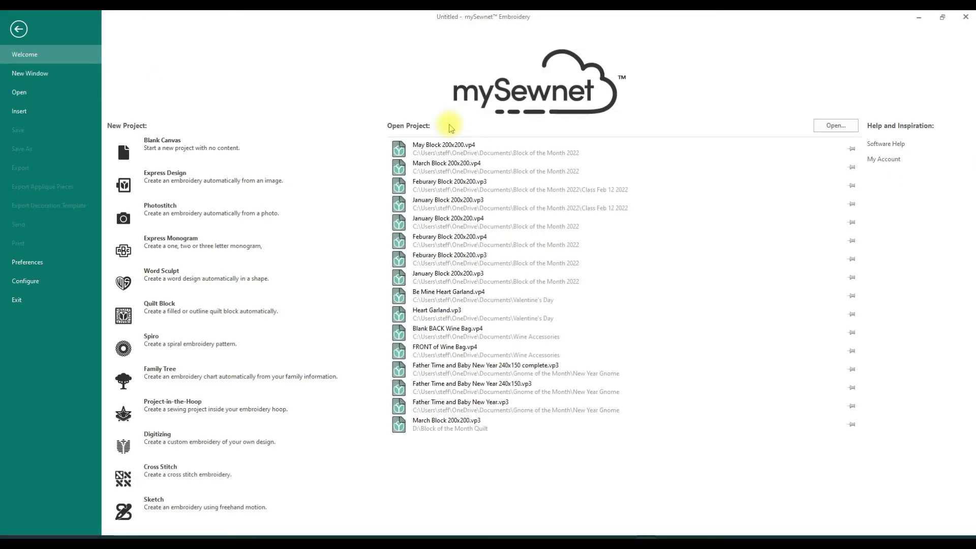
click(153, 153)
click(547, 218)
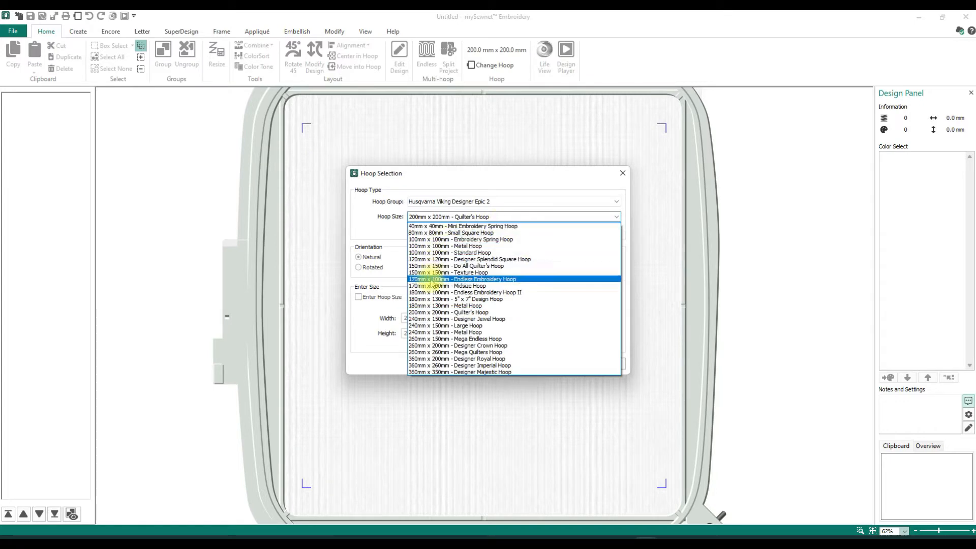
click(429, 299)
click(529, 367)
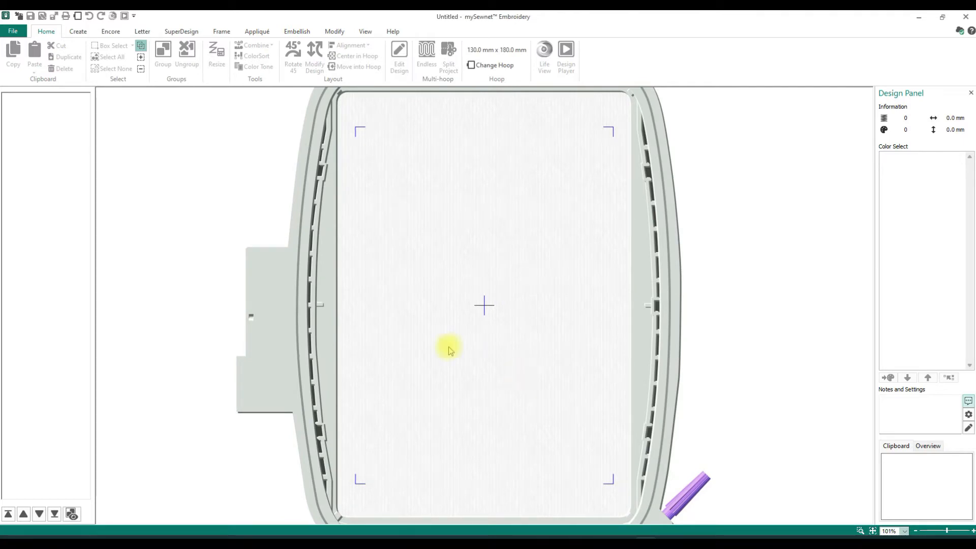
Show the grid over the hoop's stitching area
click(368, 30)
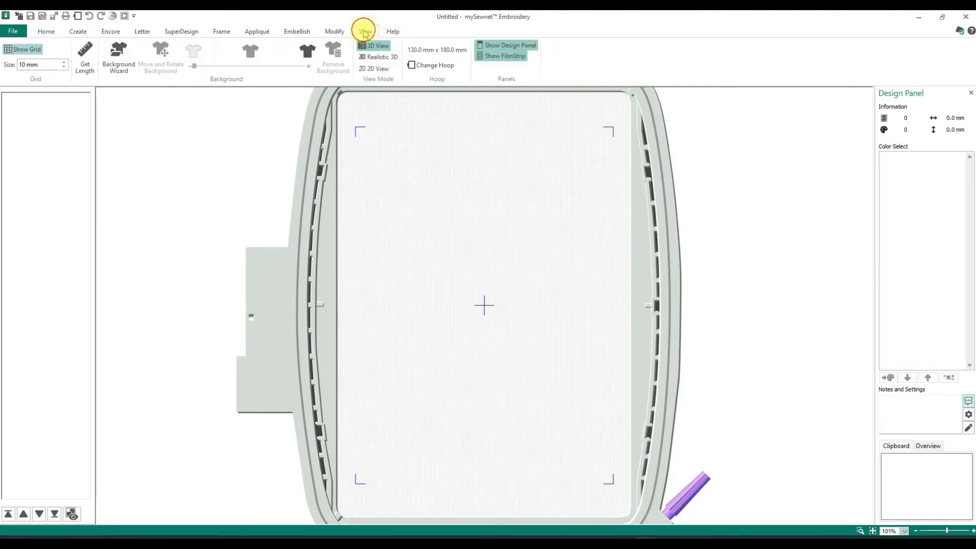
click(23, 49)
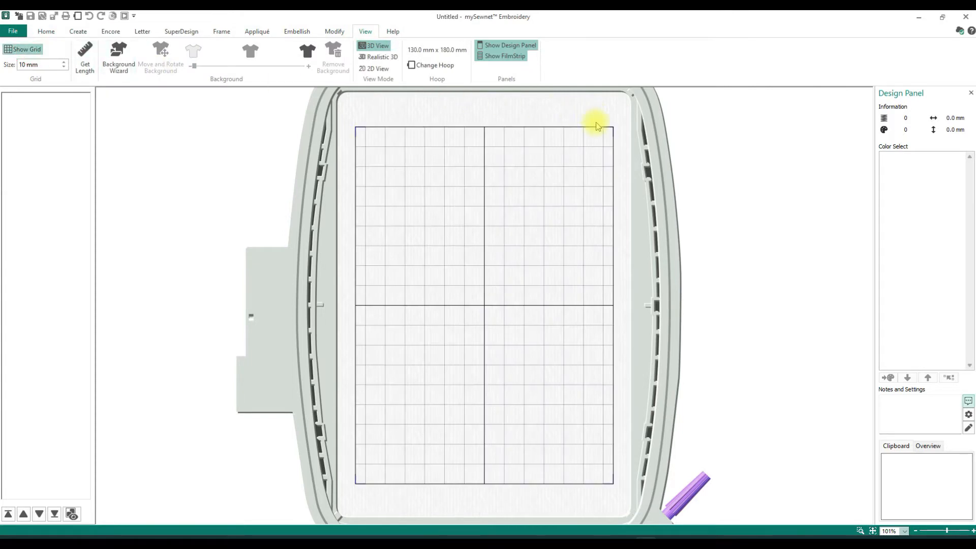
click(40, 32)
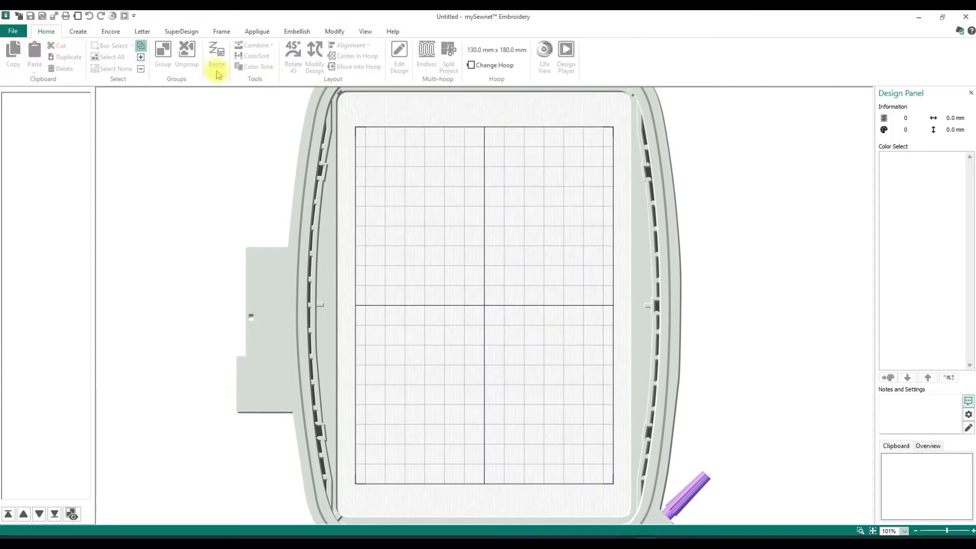
Browse the available lettering fonts, from the MyFonts group back up to the Applique category
click(143, 32)
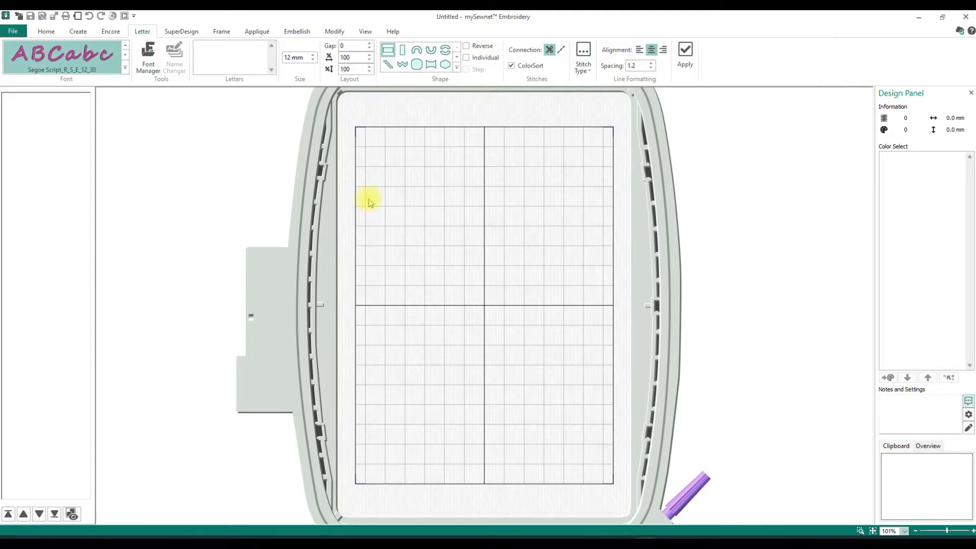
click(127, 45)
click(126, 45)
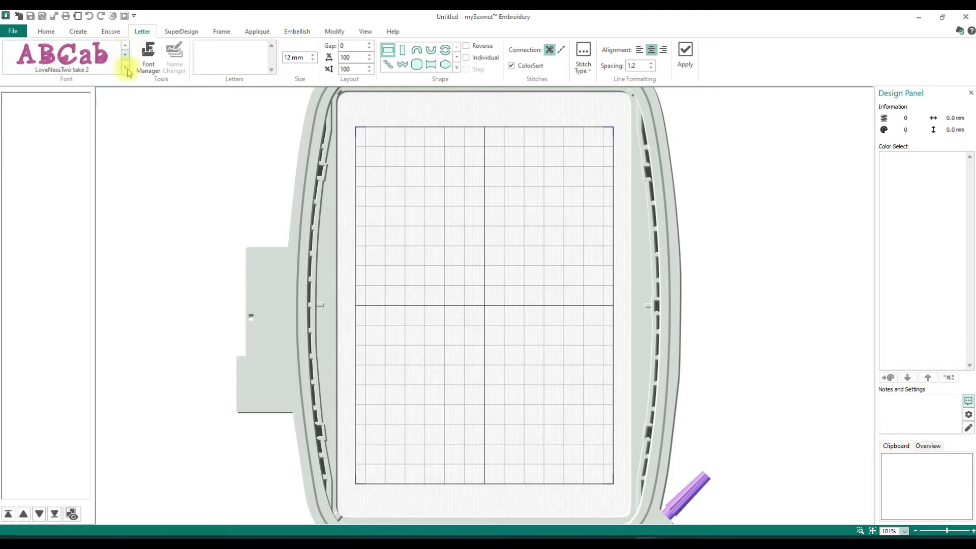
click(126, 56)
click(126, 56)
click(126, 56)
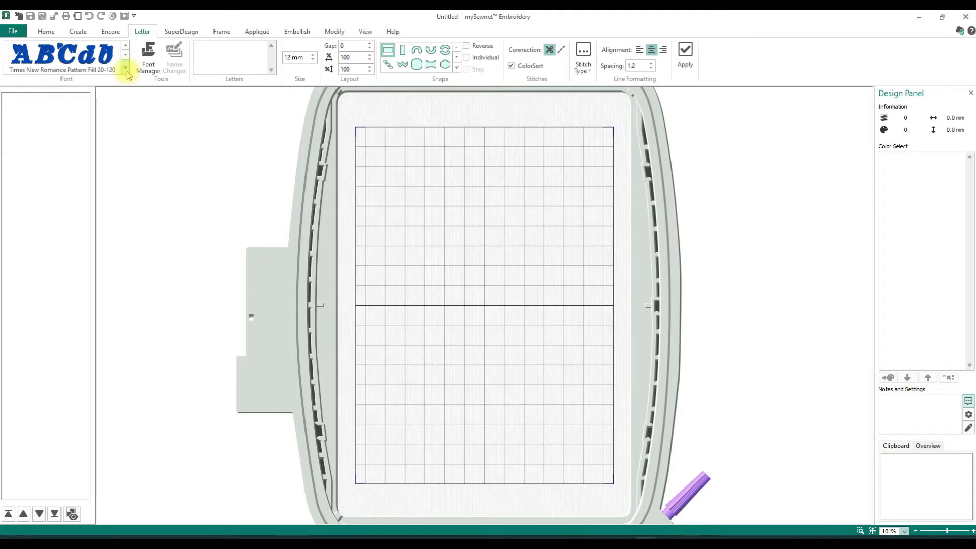
click(125, 67)
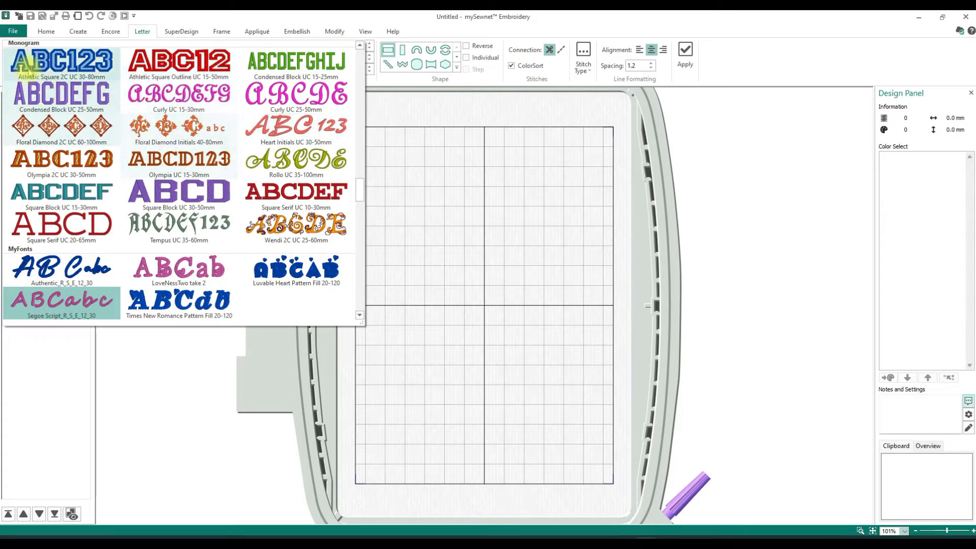
scroll(160, 122, up, 3)
scroll(160, 122, up, 2)
scroll(160, 122, down, 10)
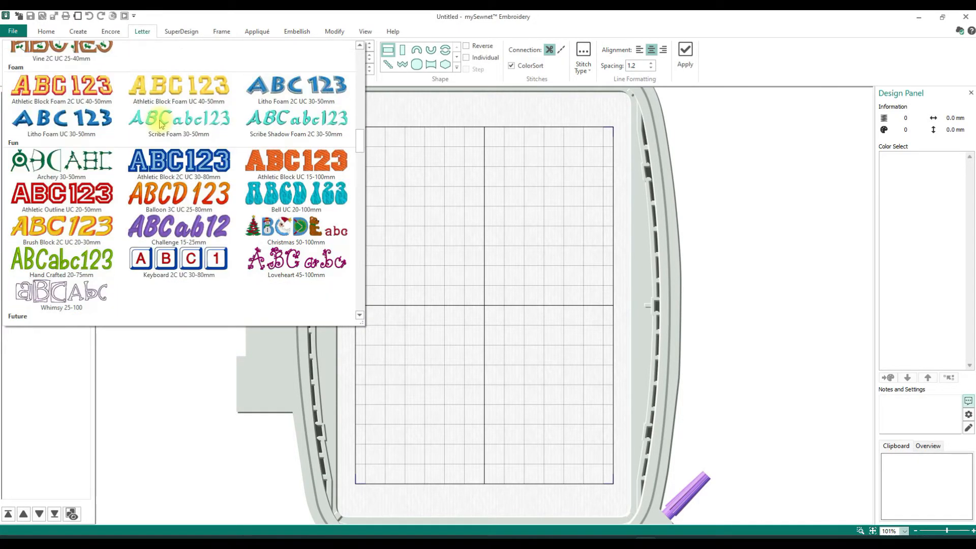
scroll(160, 121, up, 5)
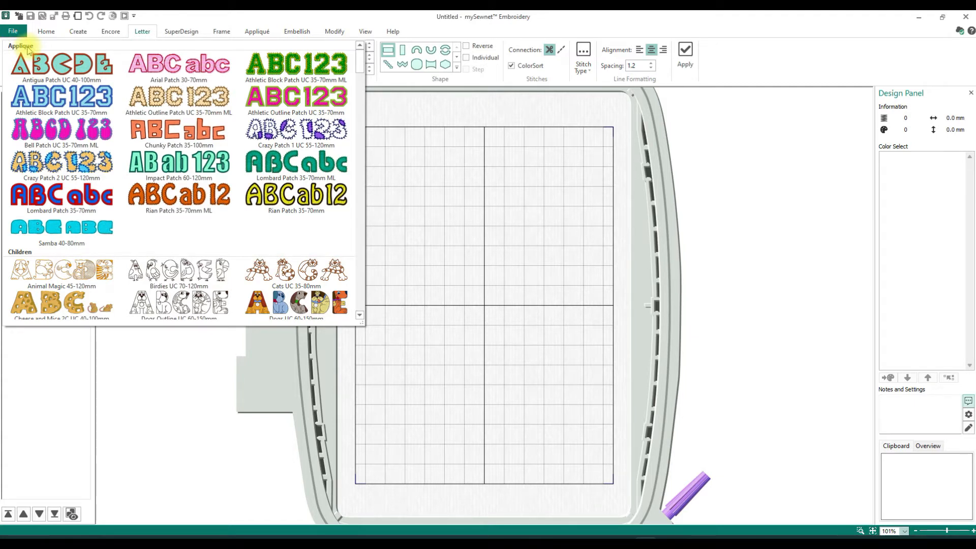
Choose the Antonia 15-35mm font from the Traditional category for the lettering
scroll(87, 211, down, 15)
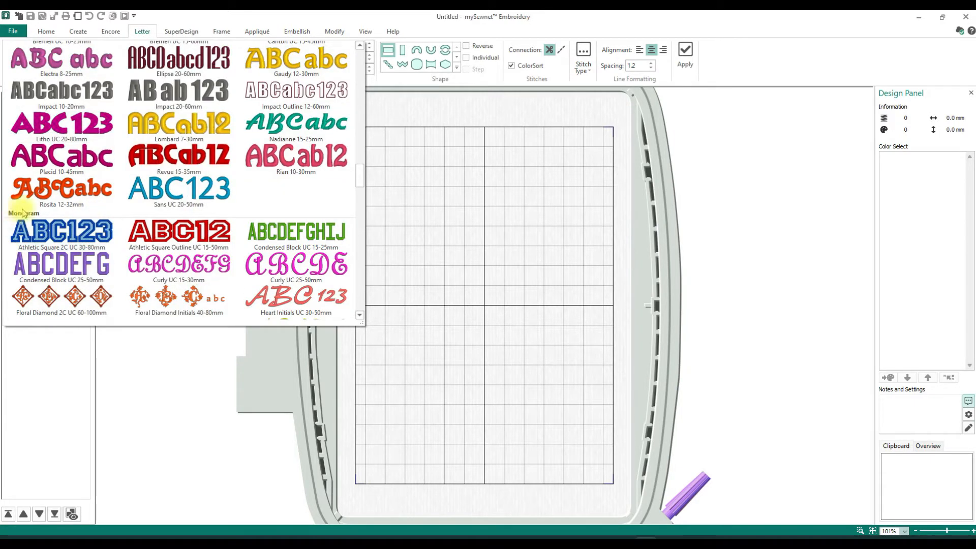
scroll(29, 215, down, 10)
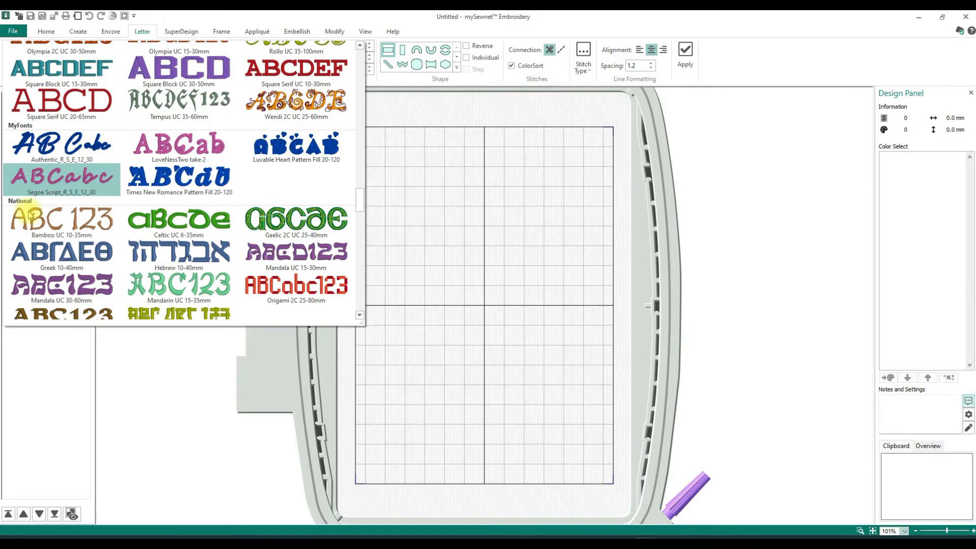
scroll(29, 215, down, 10)
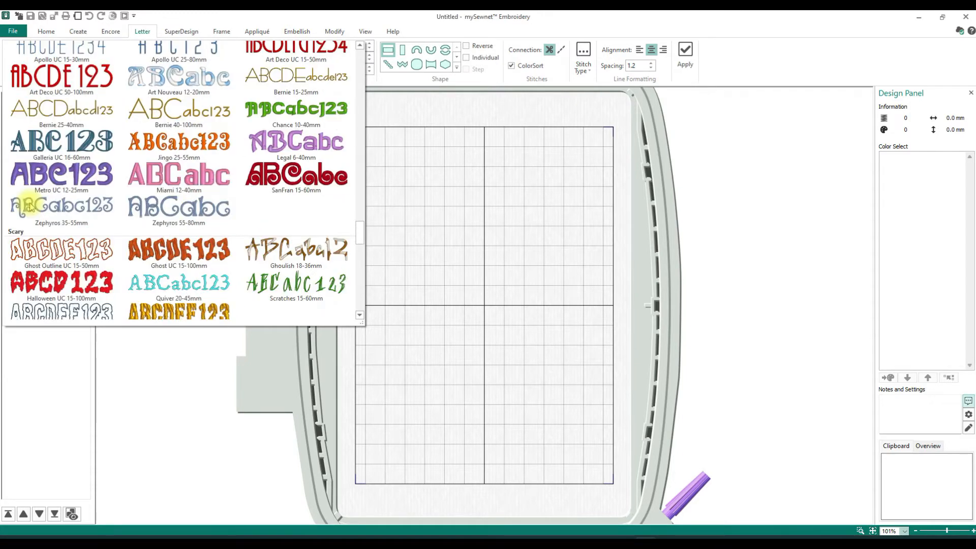
scroll(29, 207, down, 5)
scroll(23, 239, down, 6)
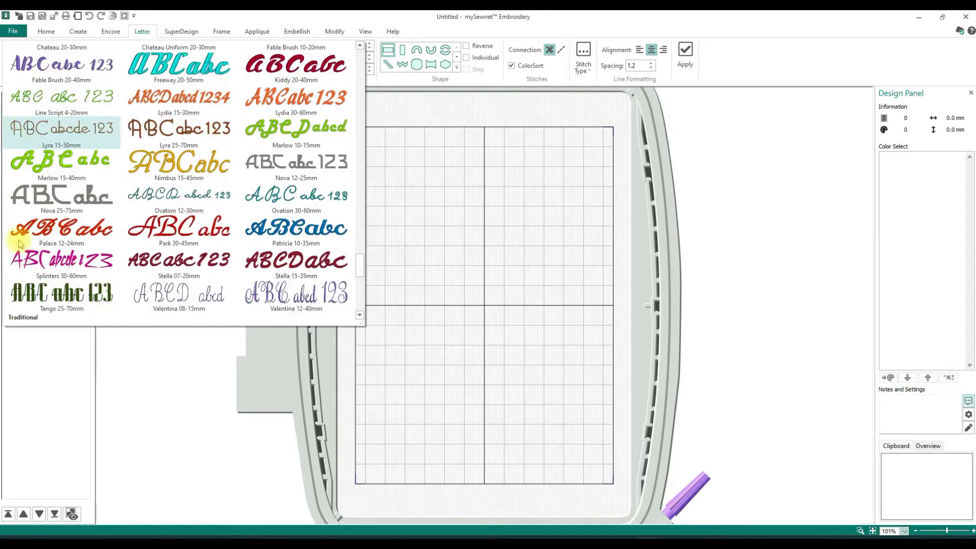
scroll(20, 242, down, 3)
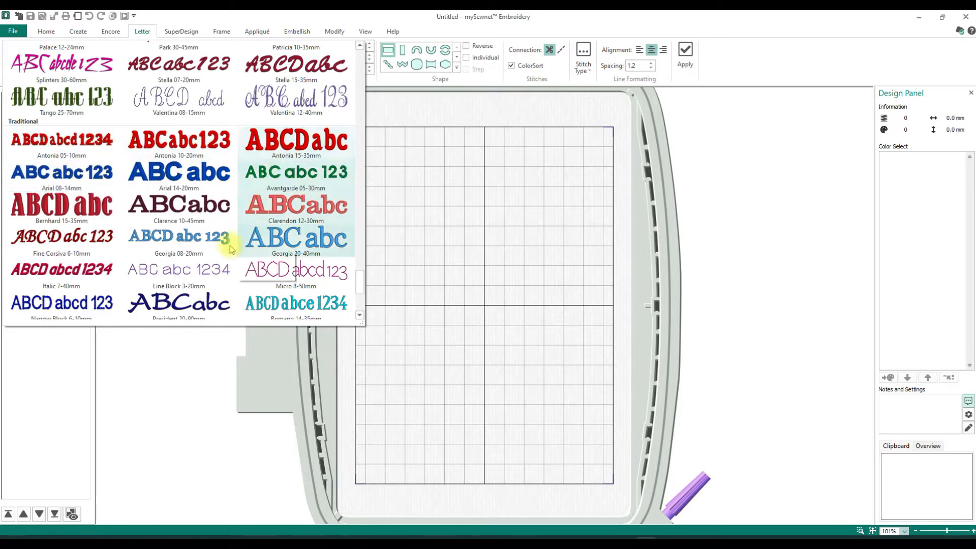
click(310, 161)
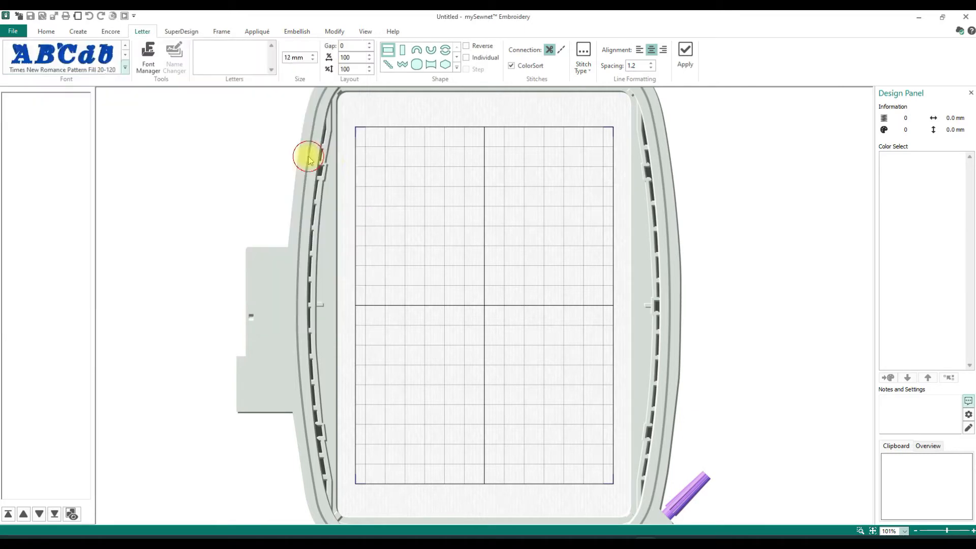
Examine the names and size ranges of fonts in the Traditional, Script, Scary, MyFonts and Elegant categories, keeping the chosen font
click(125, 67)
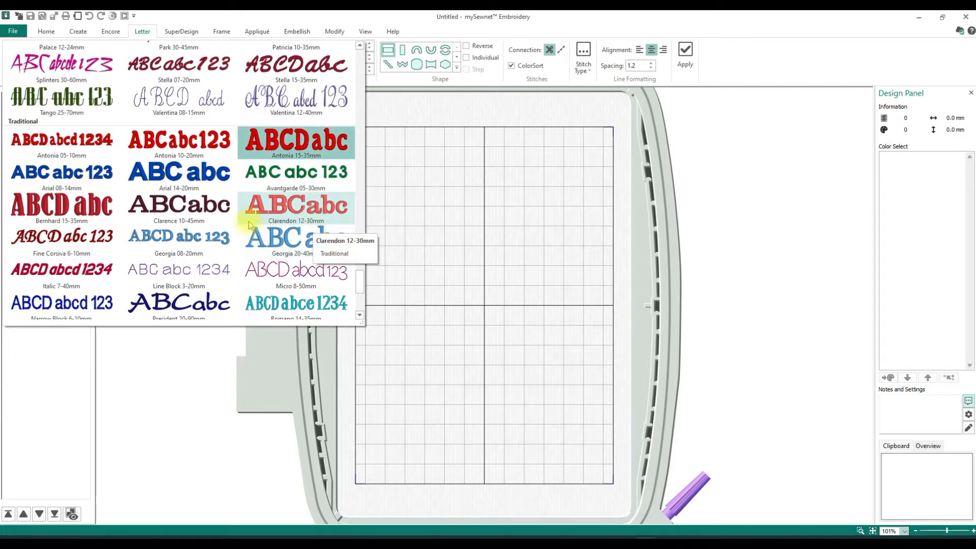
scroll(234, 242, down, 5)
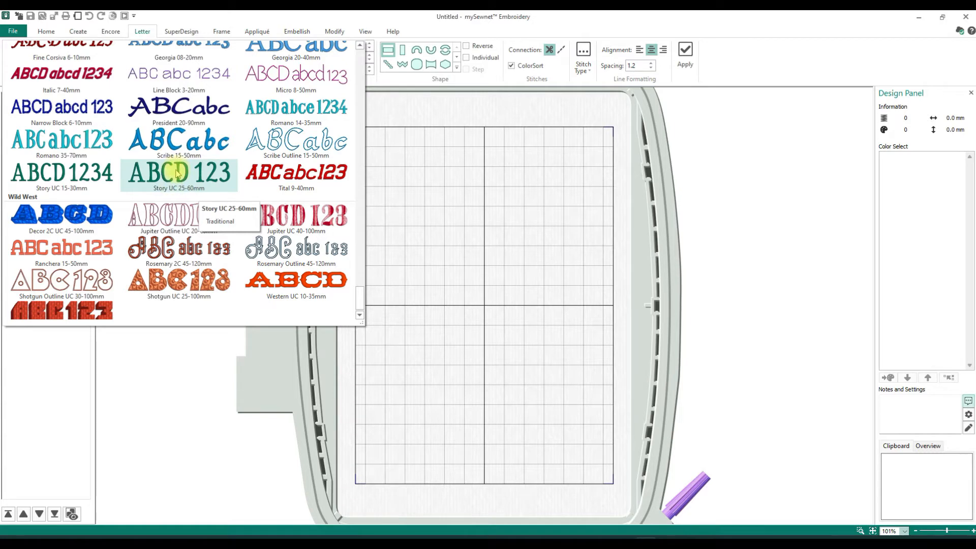
scroll(236, 189, up, 10)
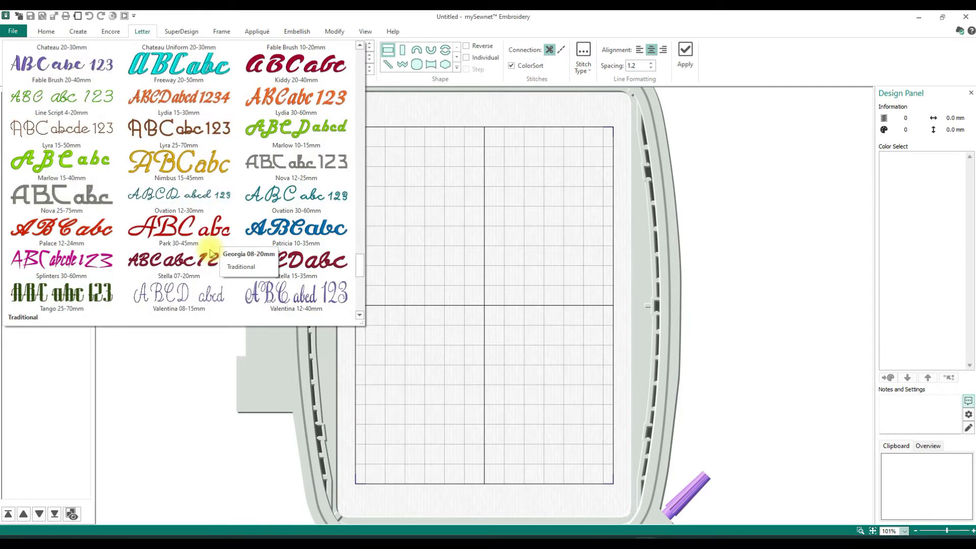
scroll(211, 253, up, 5)
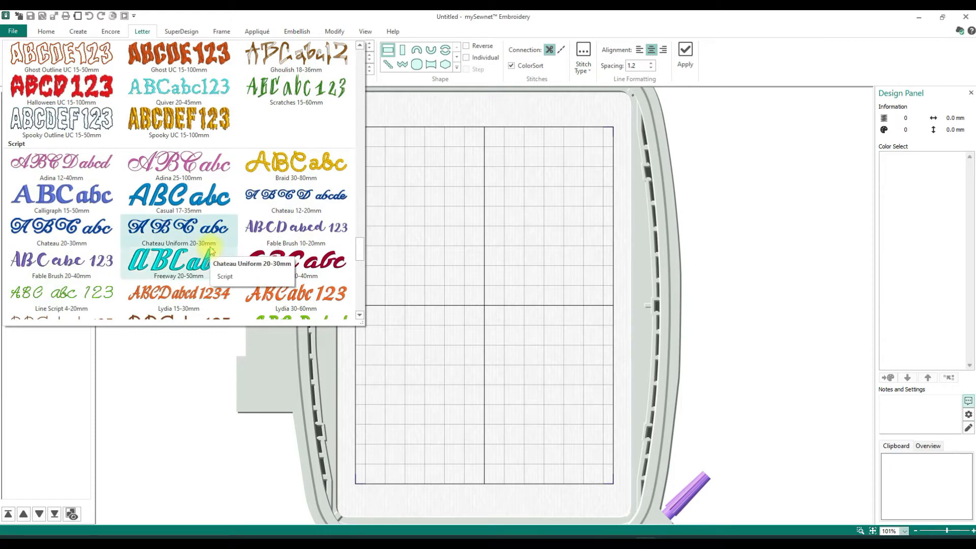
scroll(211, 249, up, 10)
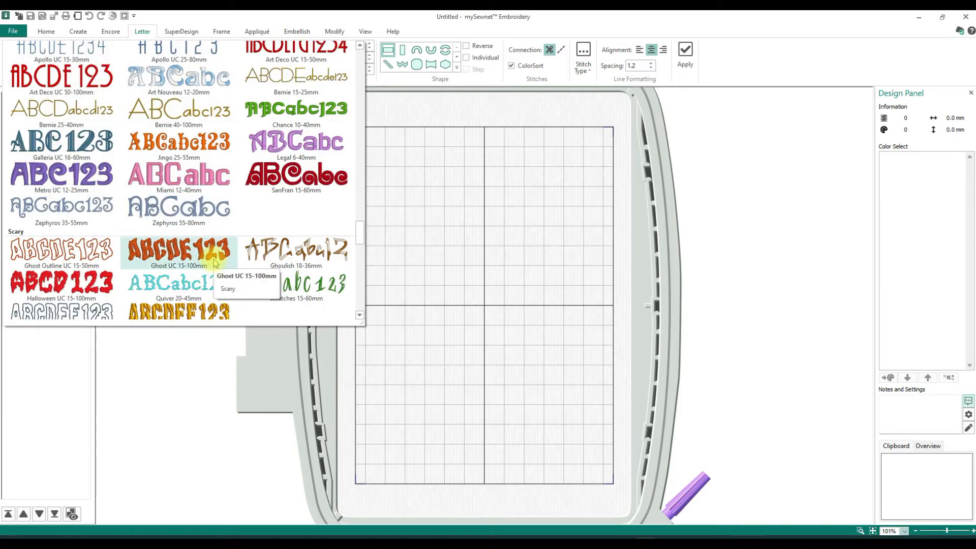
scroll(213, 262, down, 3)
scroll(214, 262, up, 6)
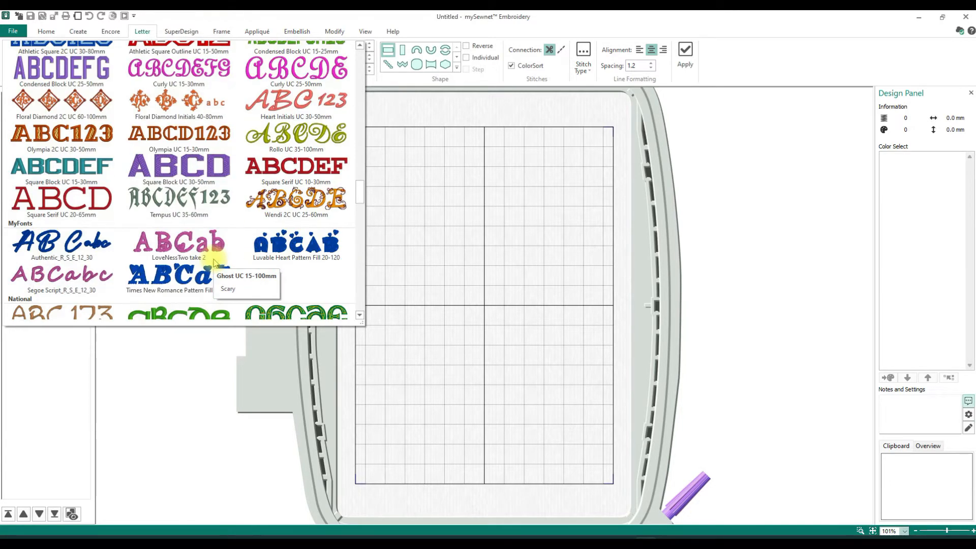
scroll(214, 262, down, 2)
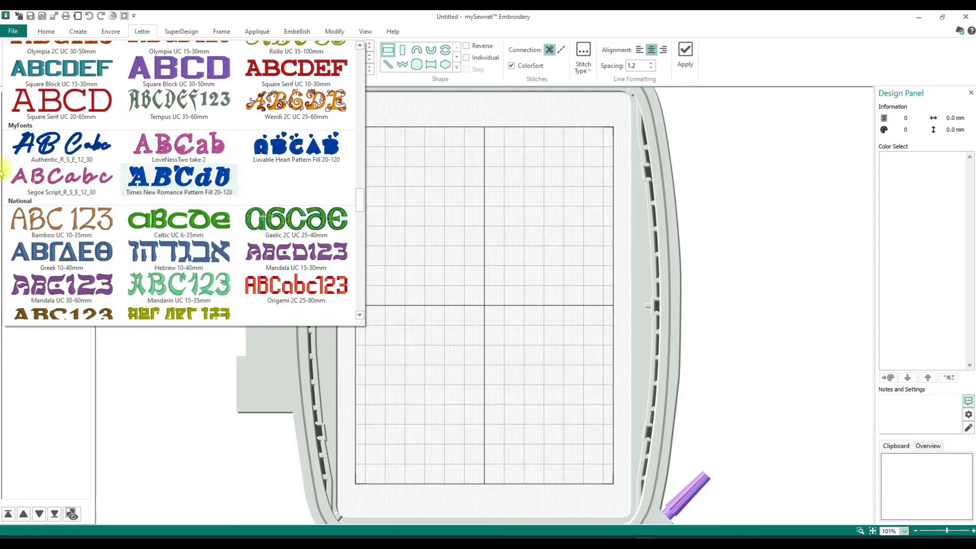
scroll(237, 197, up, 3)
scroll(236, 197, up, 3)
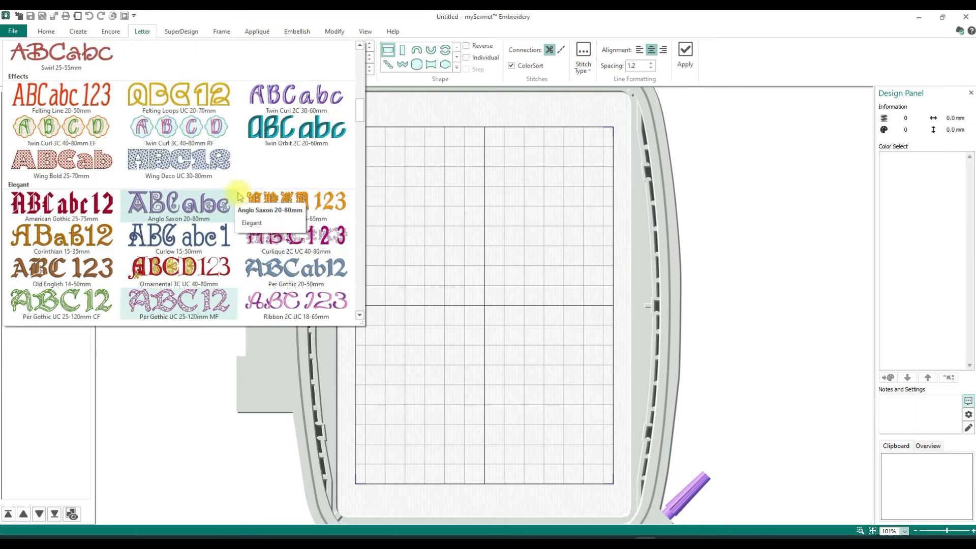
click(408, 85)
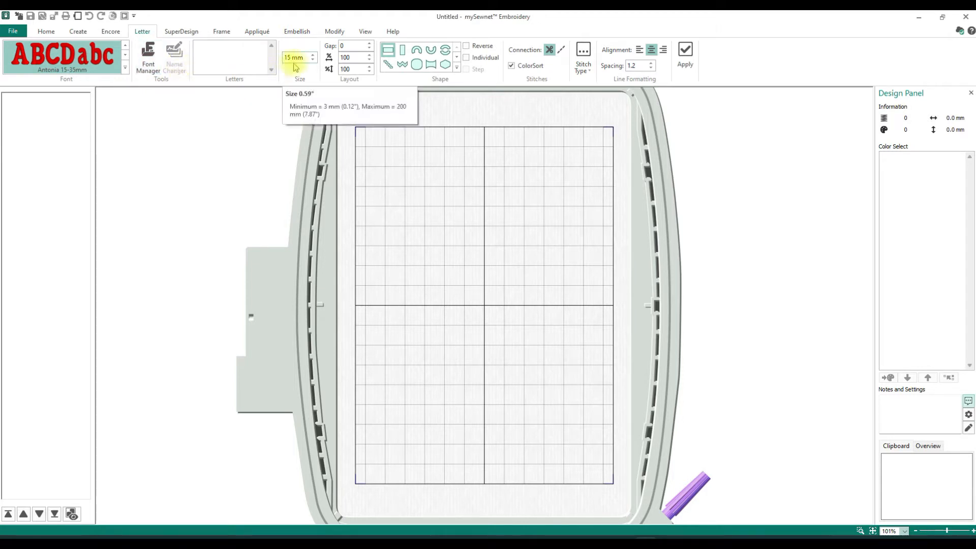
Enter "hello" as the lettering text and set its size to 25 mm
click(218, 49)
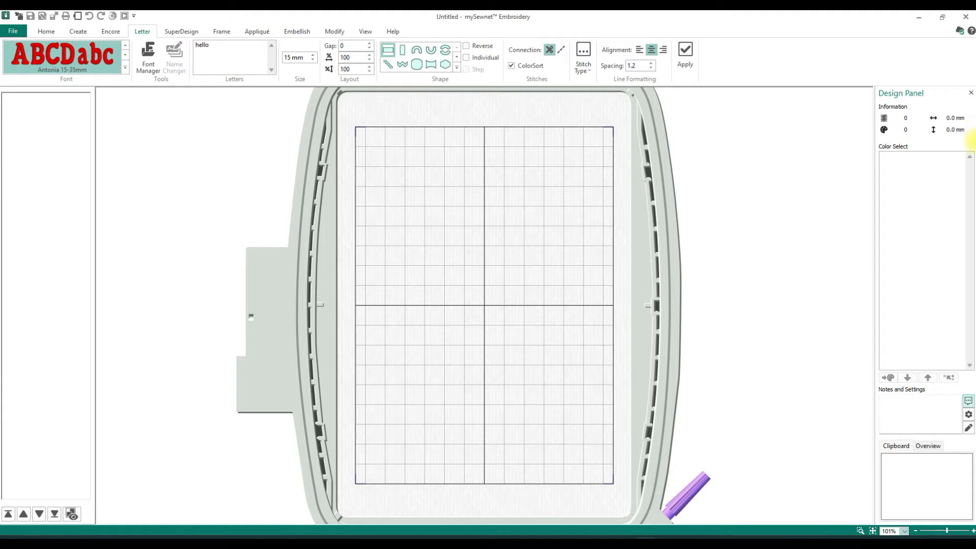
click(316, 55)
click(315, 55)
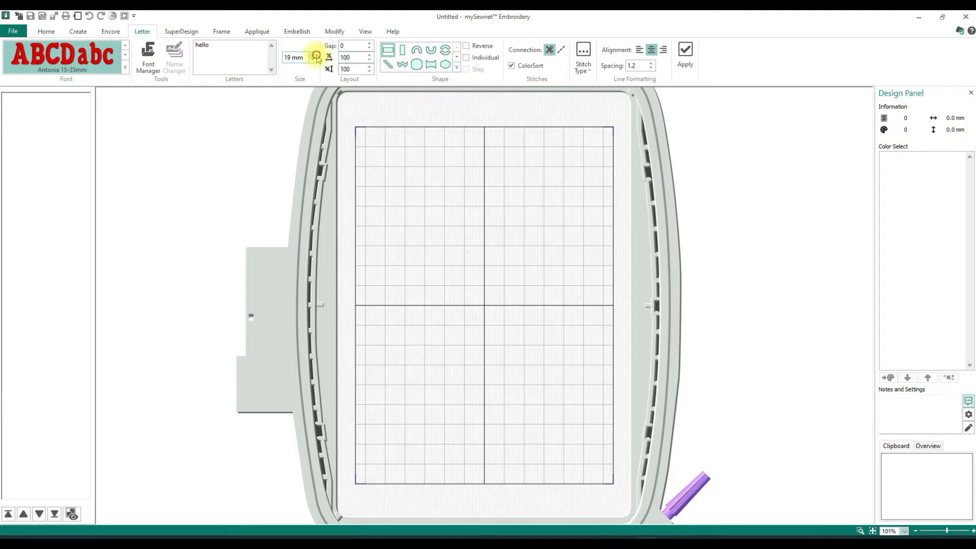
click(315, 55)
click(315, 55)
click(315, 56)
click(316, 56)
click(316, 56)
click(316, 55)
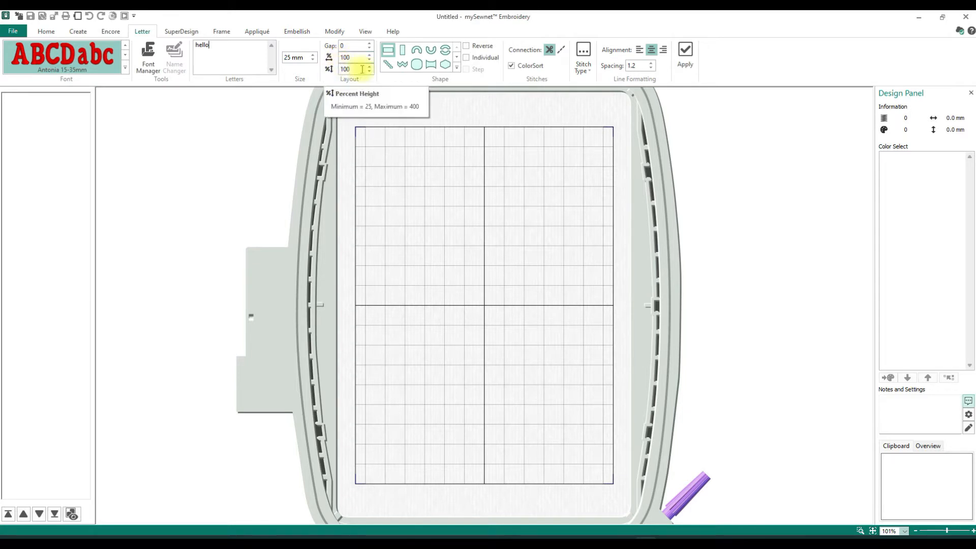
Examine the available lettering shapes and the stitch type options for the text, leaving them as they are
click(457, 67)
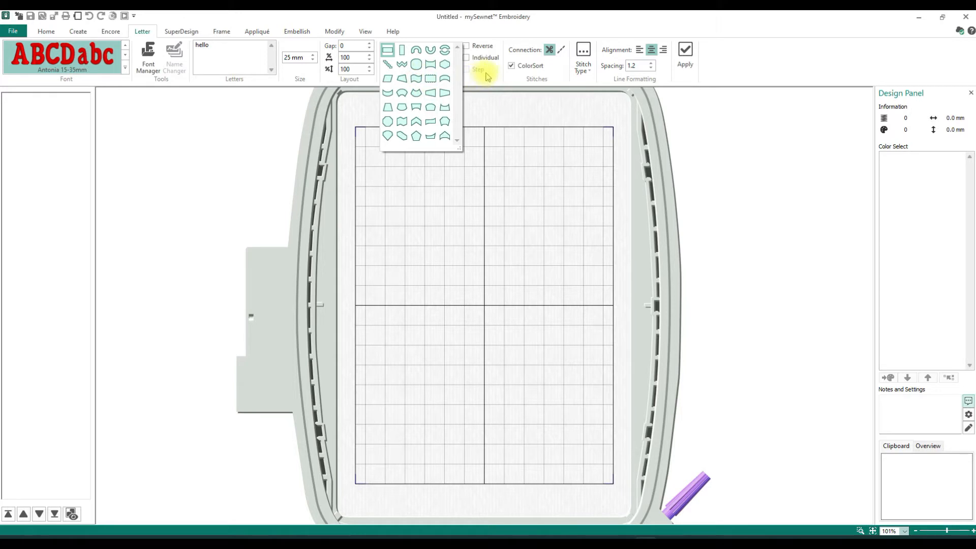
click(470, 76)
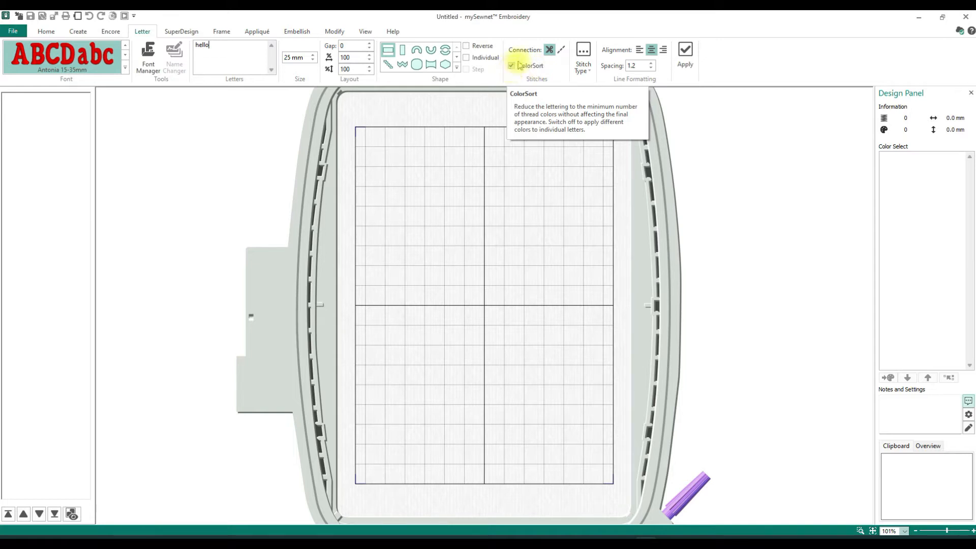
click(583, 63)
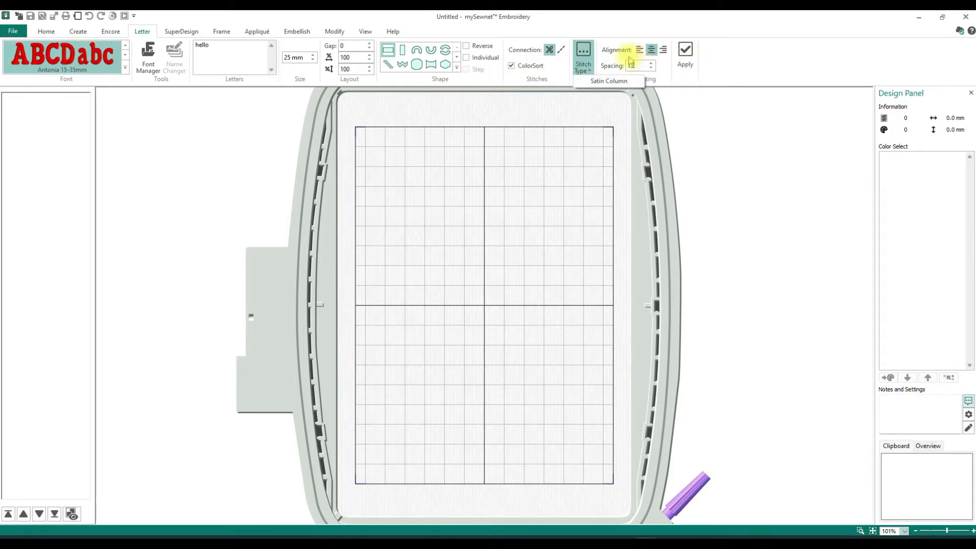
click(613, 56)
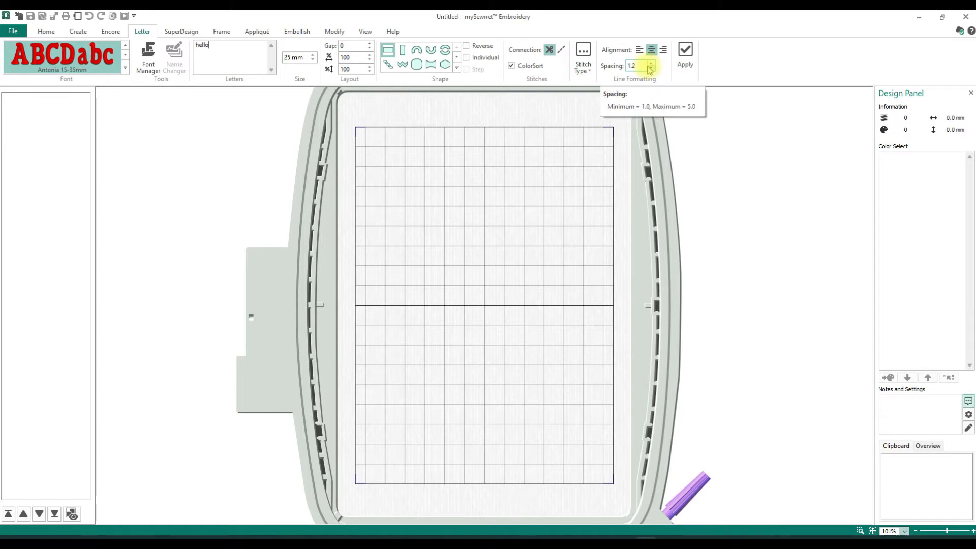
click(685, 51)
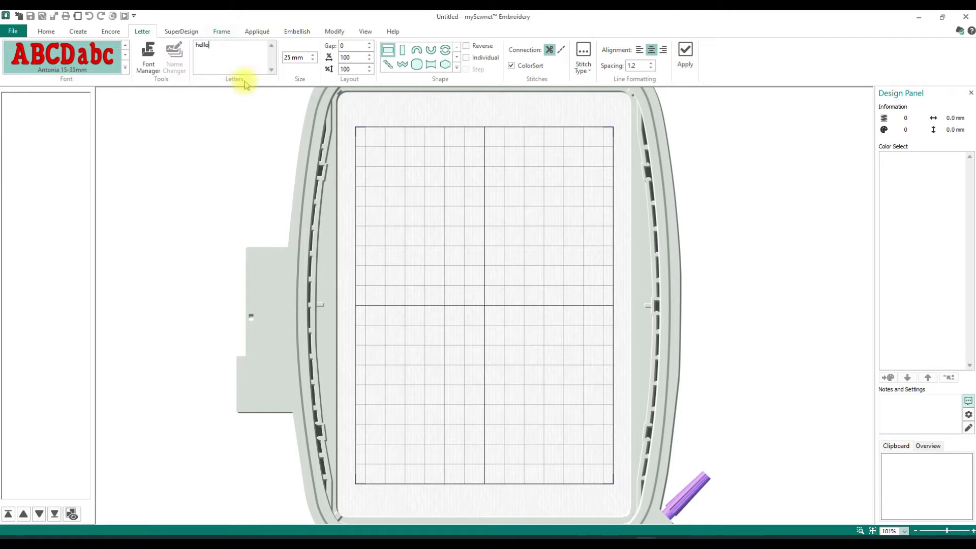
Create the "hello" lettering and place it centred at the upper edge of the hoop area
click(685, 51)
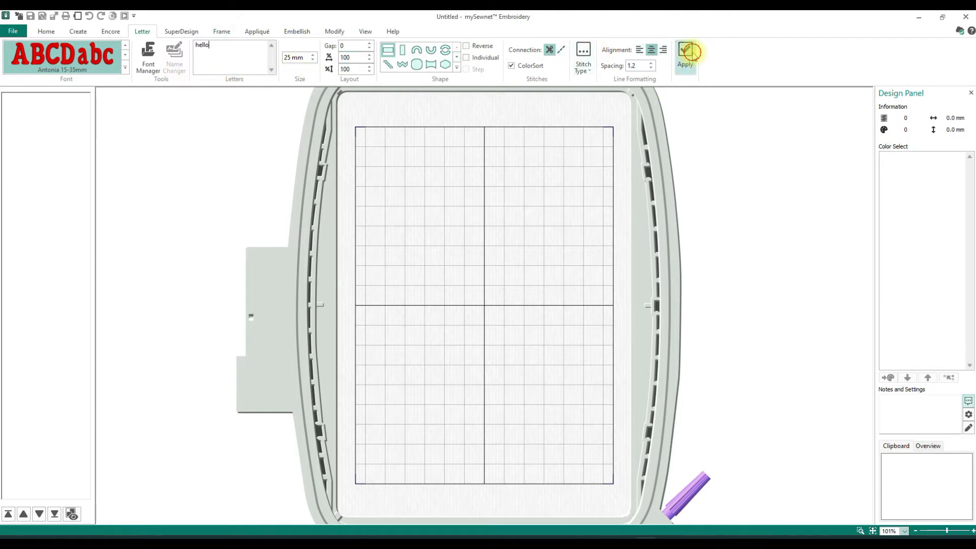
drag(464, 292, 466, 171)
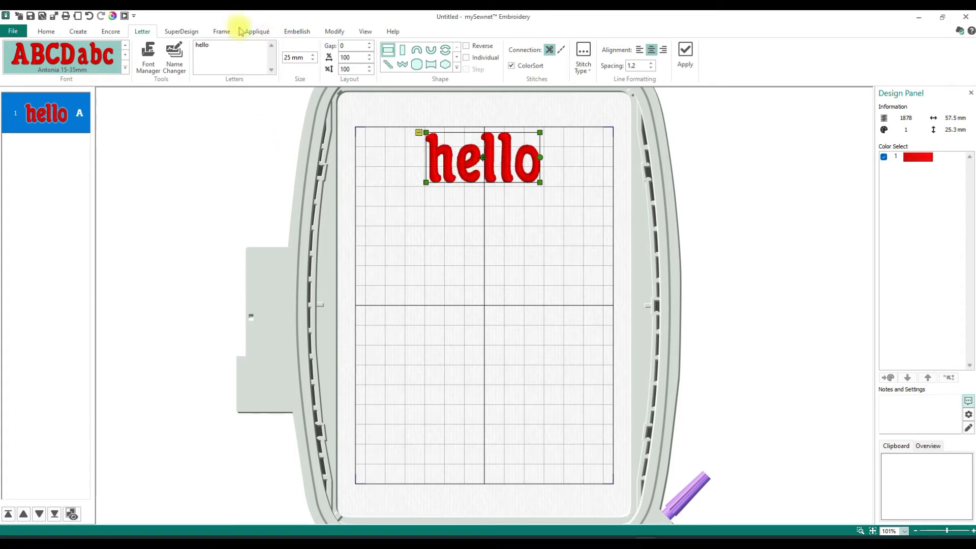
Set the letter gap to 7 and add a second "hello" directly below the first one
click(369, 43)
click(369, 42)
click(369, 43)
click(369, 43)
click(369, 43)
click(368, 42)
click(369, 42)
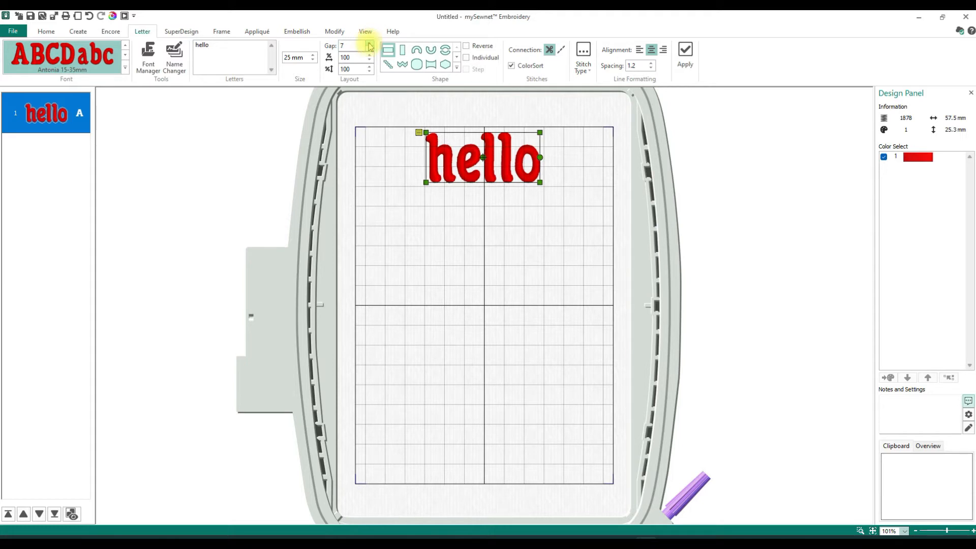
click(684, 55)
mouse_move(495, 230)
mouse_down()
mouse_move(492, 245)
mouse_move(498, 232)
mouse_up()
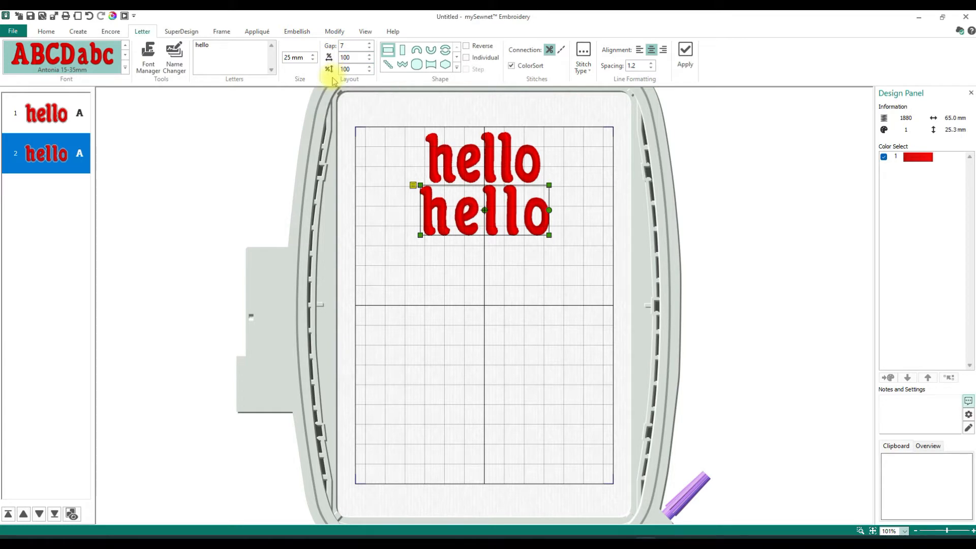
Set the letter width to 83 percent and add a third "hello" lettering
click(370, 55)
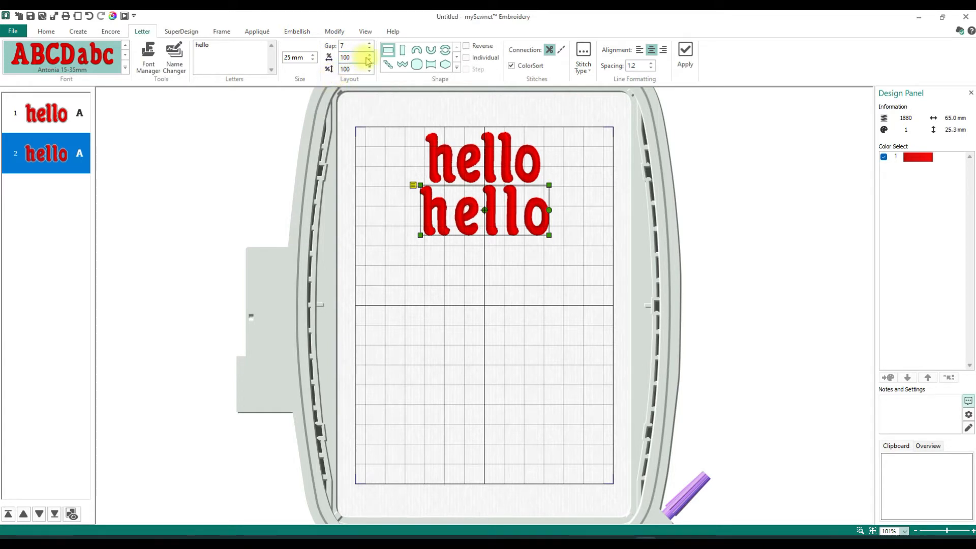
click(370, 55)
click(370, 55)
click(370, 55)
click(370, 55)
click(370, 55)
click(370, 55)
click(371, 55)
click(370, 55)
click(370, 54)
click(370, 55)
click(370, 54)
click(370, 55)
click(371, 55)
click(371, 65)
click(371, 61)
click(371, 61)
click(371, 61)
click(371, 61)
click(371, 61)
click(696, 66)
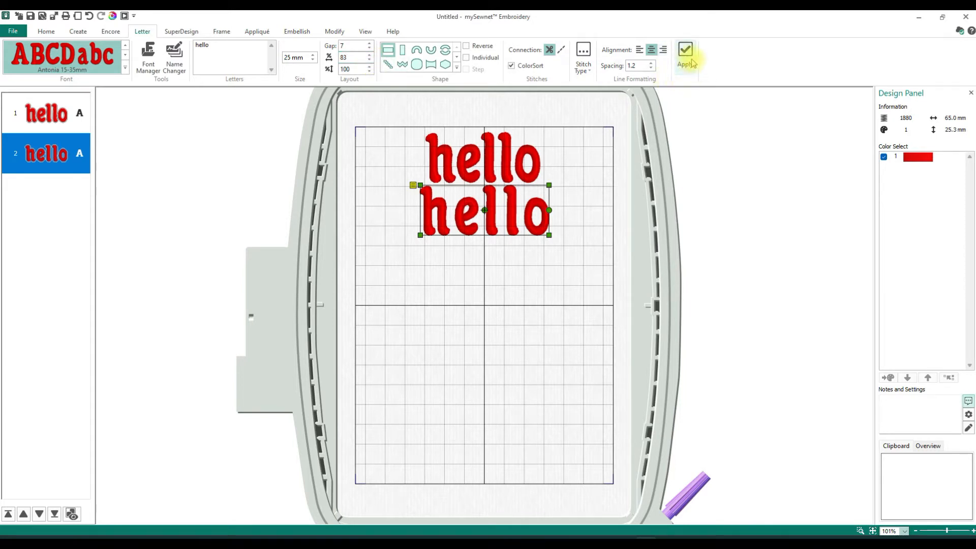
click(697, 66)
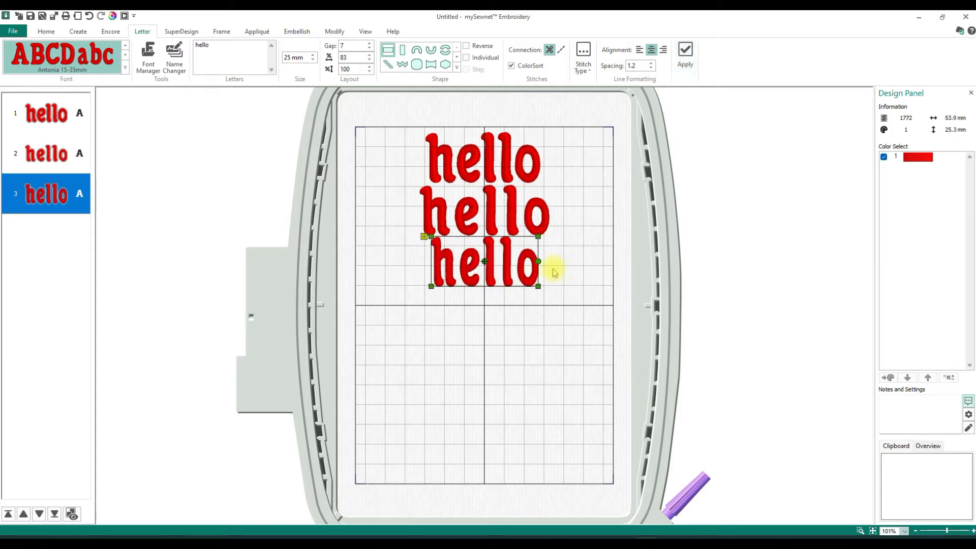
Overlay the narrowed lettering on the topmost "hello" to compare their widths, and place it below the second one
drag(448, 268, 448, 163)
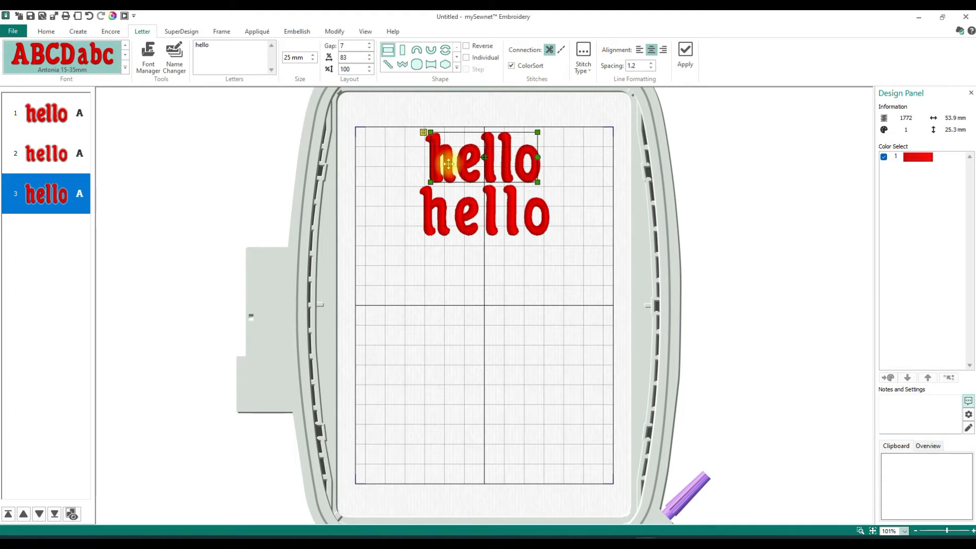
drag(448, 163, 450, 163)
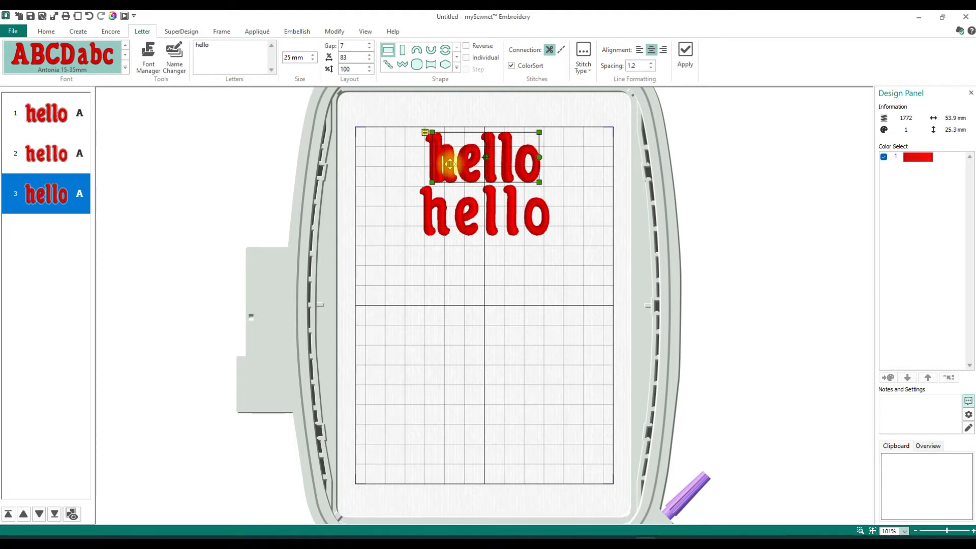
drag(450, 164, 450, 277)
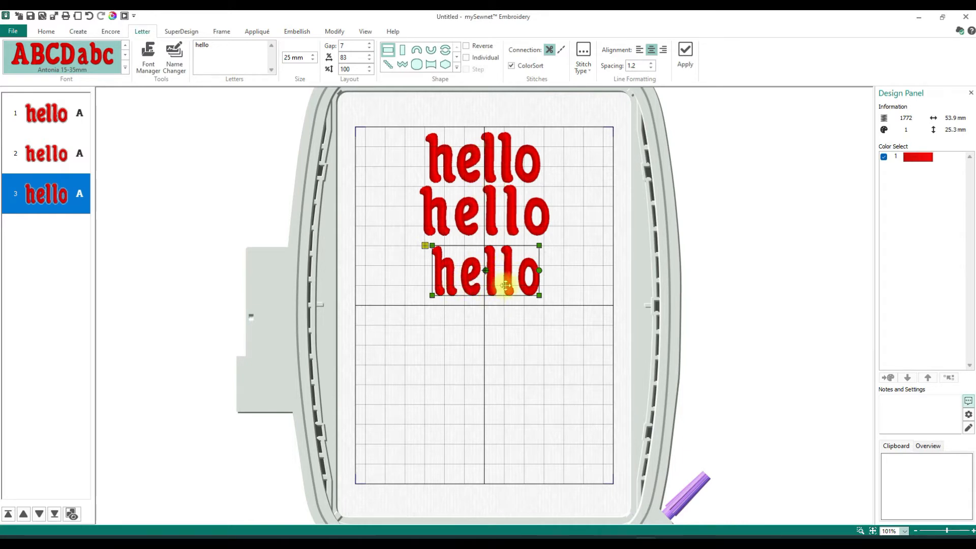
mouse_move(505, 285)
mouse_down()
mouse_move(497, 158)
mouse_move(509, 165)
mouse_move(503, 285)
mouse_up()
Set the letter width to 100 and the height to 50 percent, and add another "hello" lettering
click(359, 57)
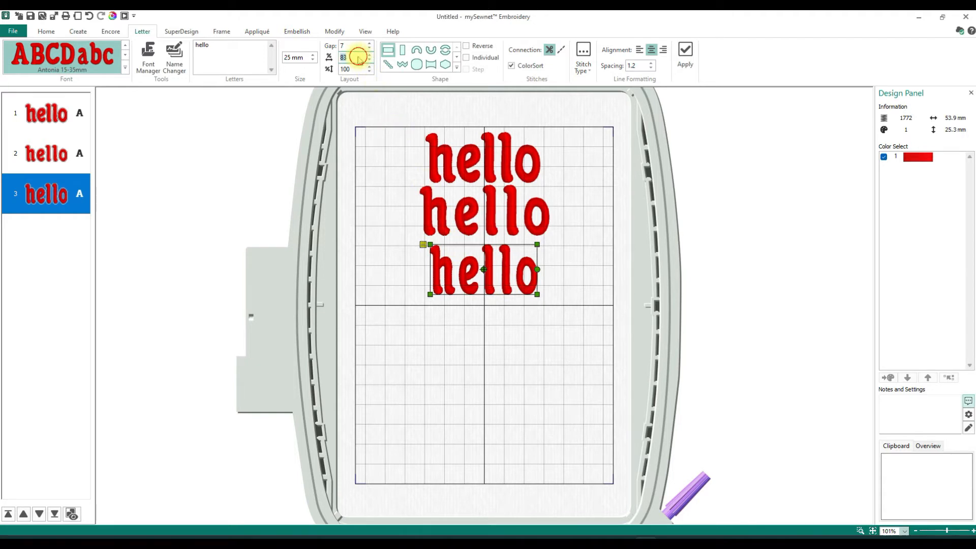
text(100)
click(356, 68)
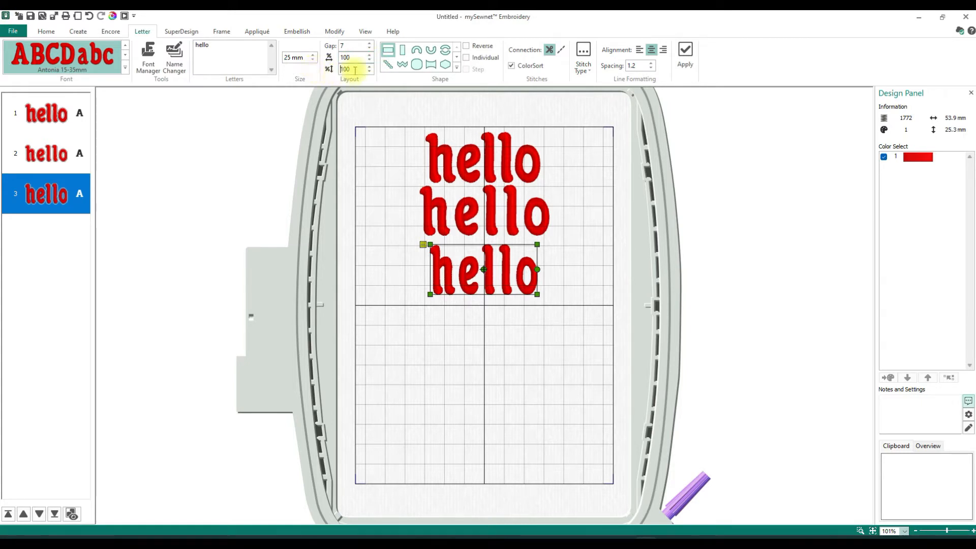
drag(351, 69, 335, 70)
text(50)
click(684, 60)
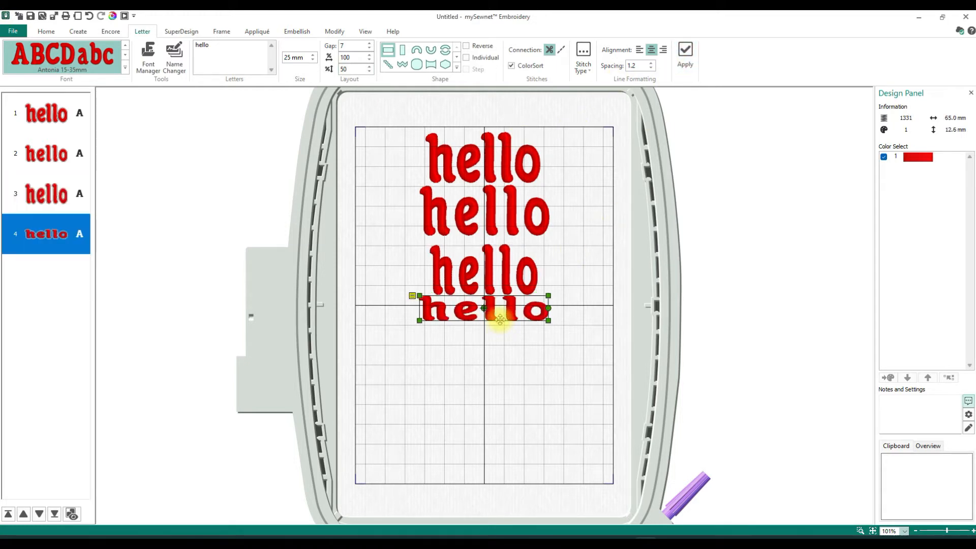
Delete the flattened lettering and replace it with a half-height "hello" that has a gap of 0
mouse_move(499, 319)
mouse_down()
mouse_move(503, 173)
mouse_move(501, 336)
mouse_move(504, 326)
mouse_up()
key(Delete)
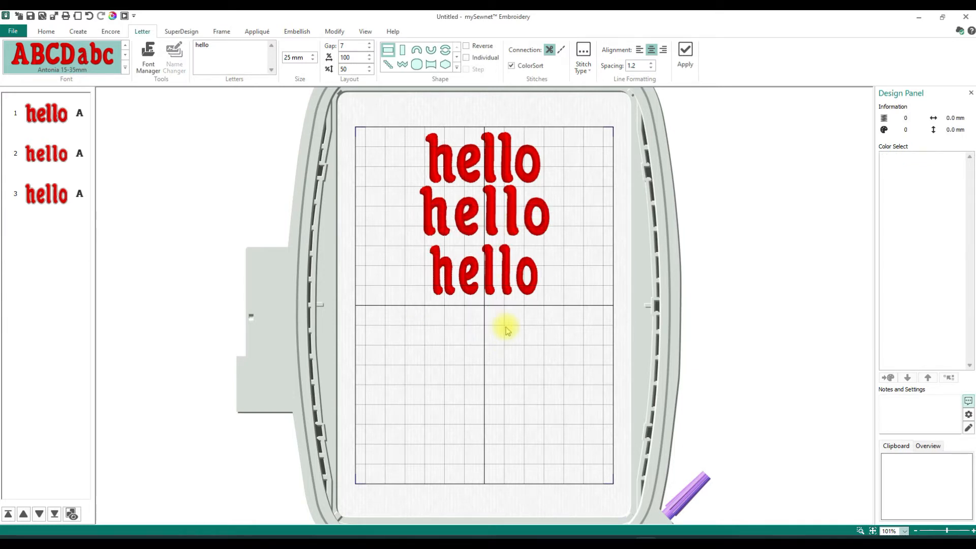
click(369, 49)
click(369, 49)
click(370, 49)
click(369, 49)
click(369, 49)
click(369, 49)
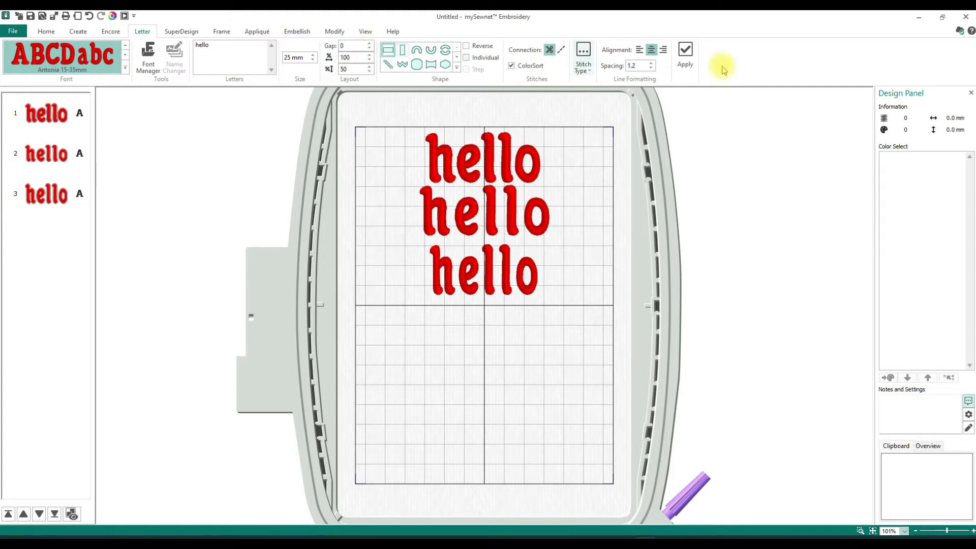
click(685, 56)
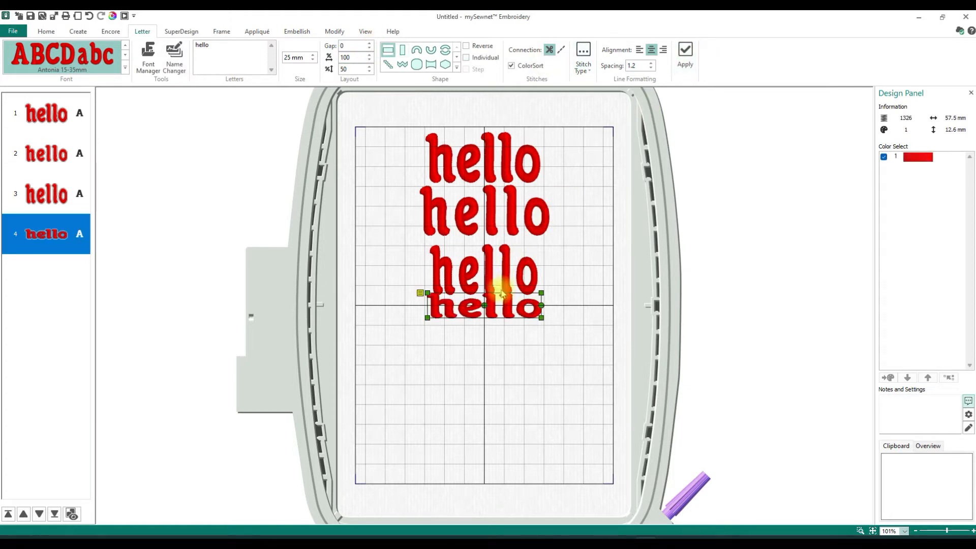
Compare the half-height lettering with the topmost one, place it just below the hoop's centre line, and delete the 83 percent wide lettering
drag(498, 307, 497, 174)
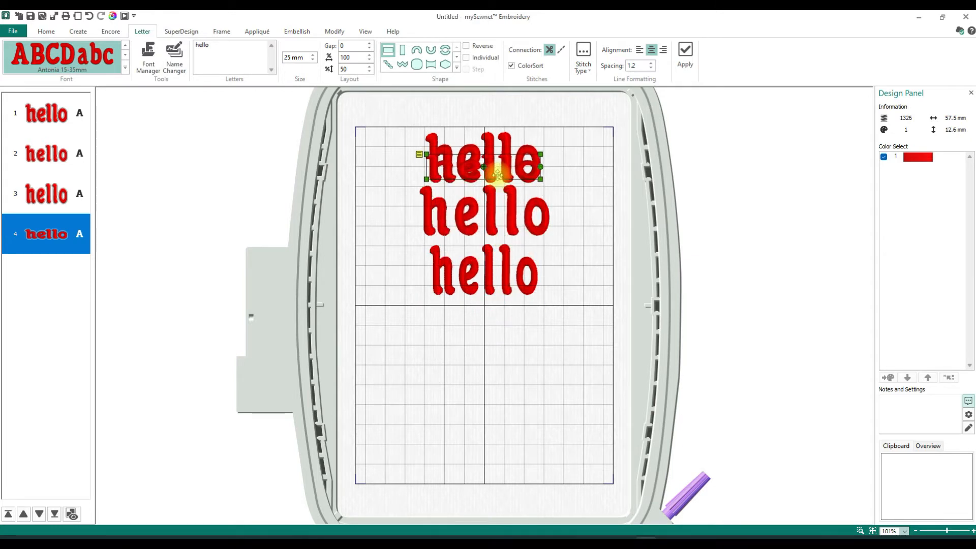
drag(497, 174, 499, 321)
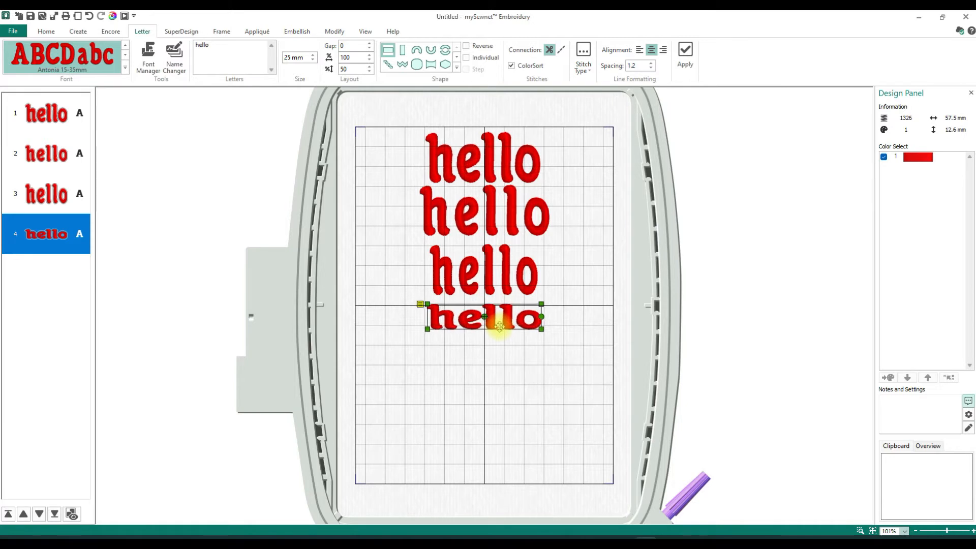
click(498, 273)
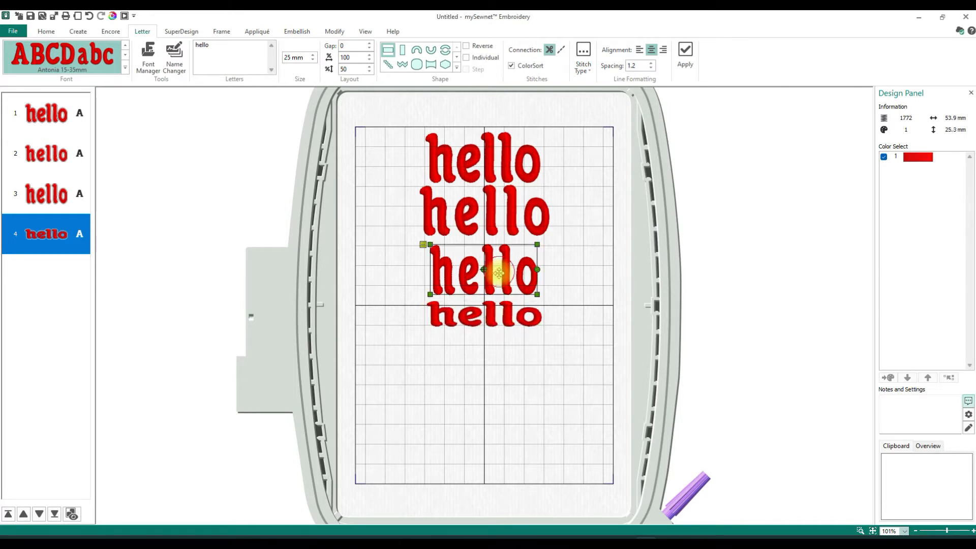
key(Delete)
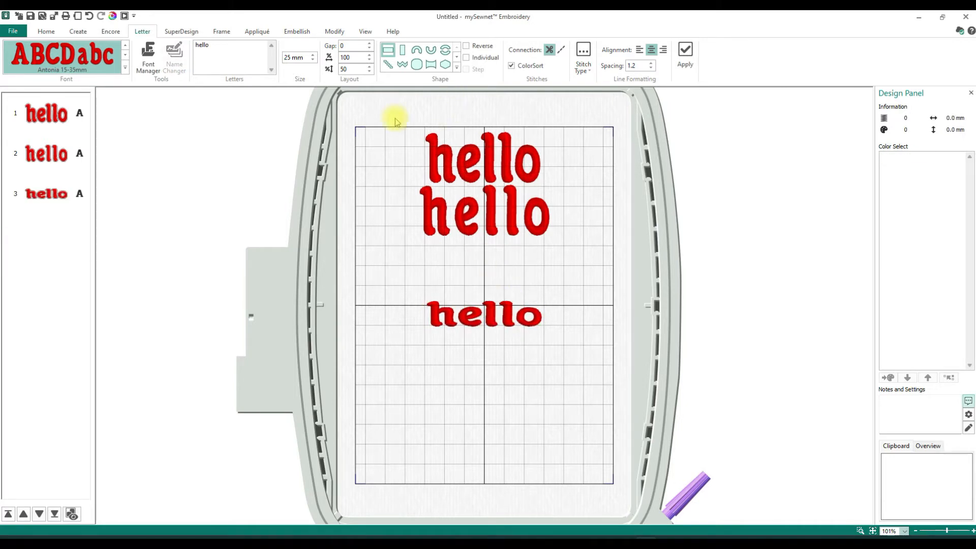
Set the letter height to 100 percent and add a "hello" between the second and the half-height lettering
click(353, 68)
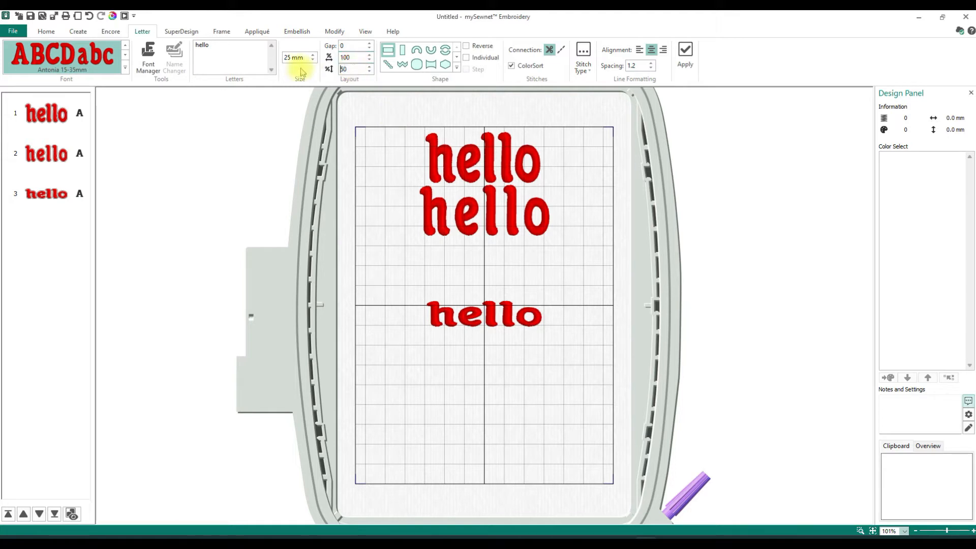
text(100)
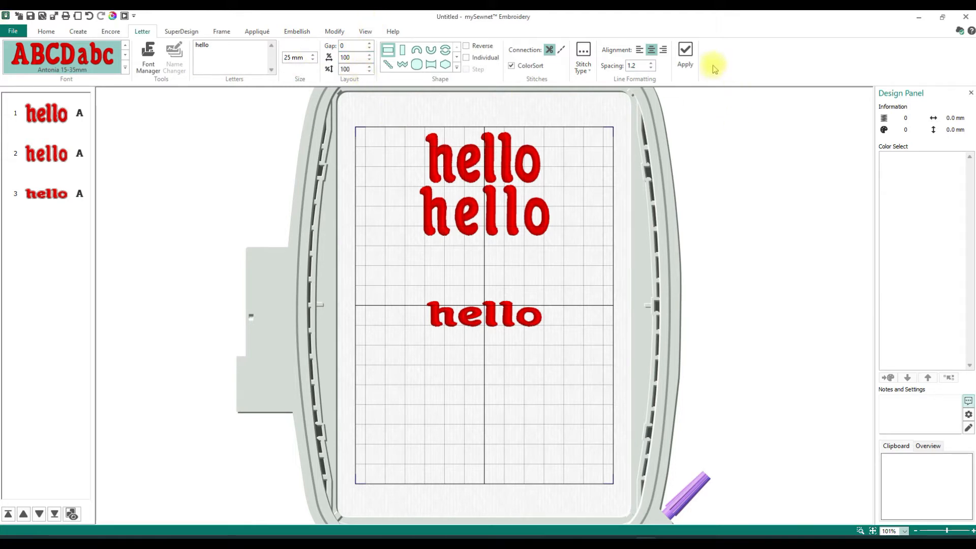
click(687, 51)
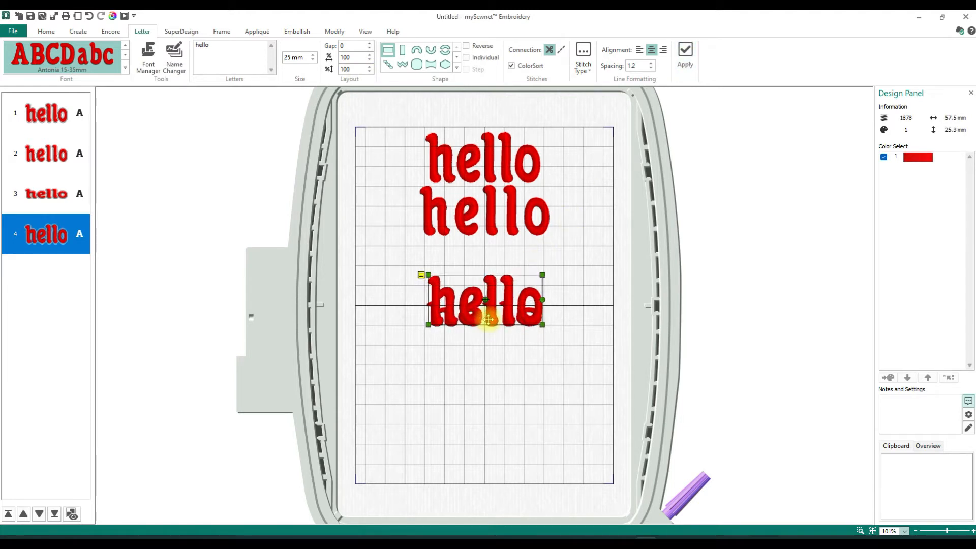
drag(488, 319, 490, 288)
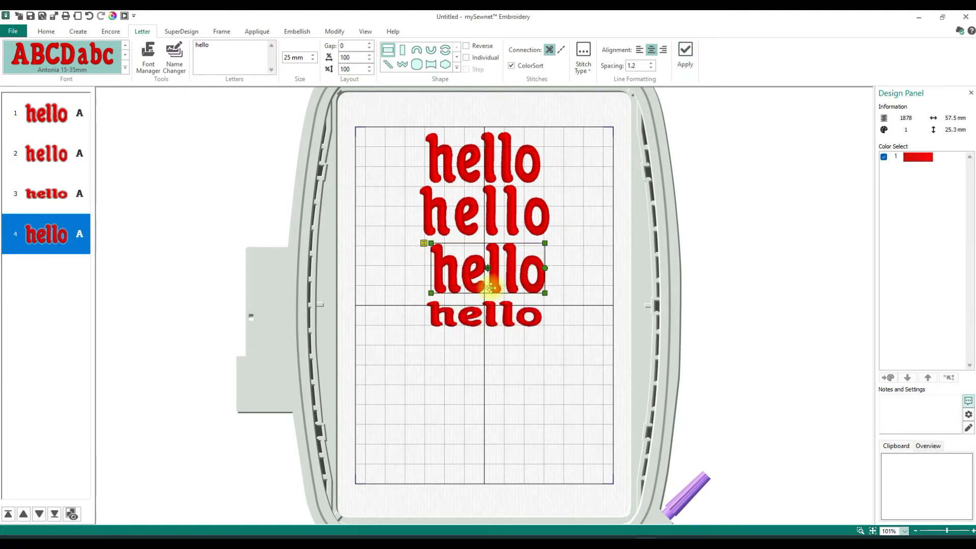
Replace the newly added lettering with a "hello" at 50 percent width, placed just above the half-height one
key(Delete)
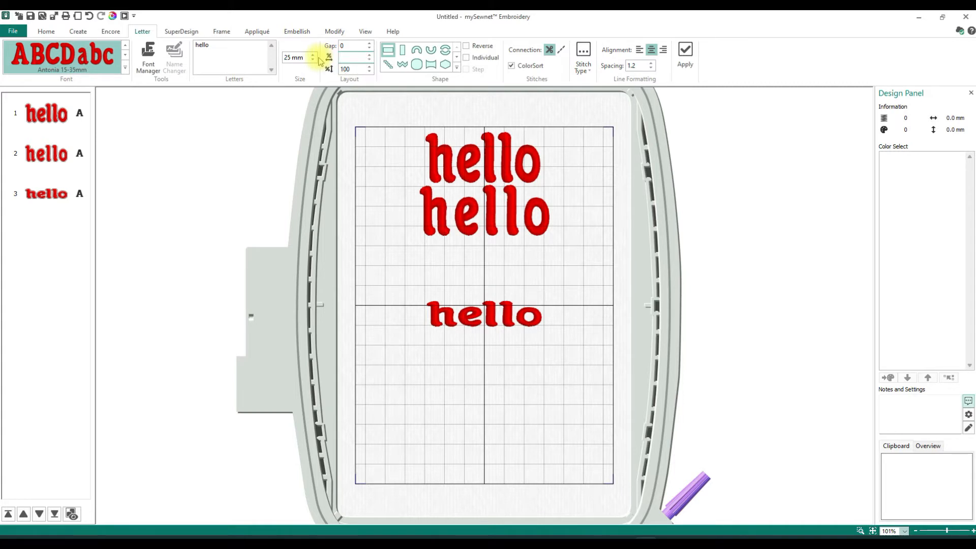
click(685, 52)
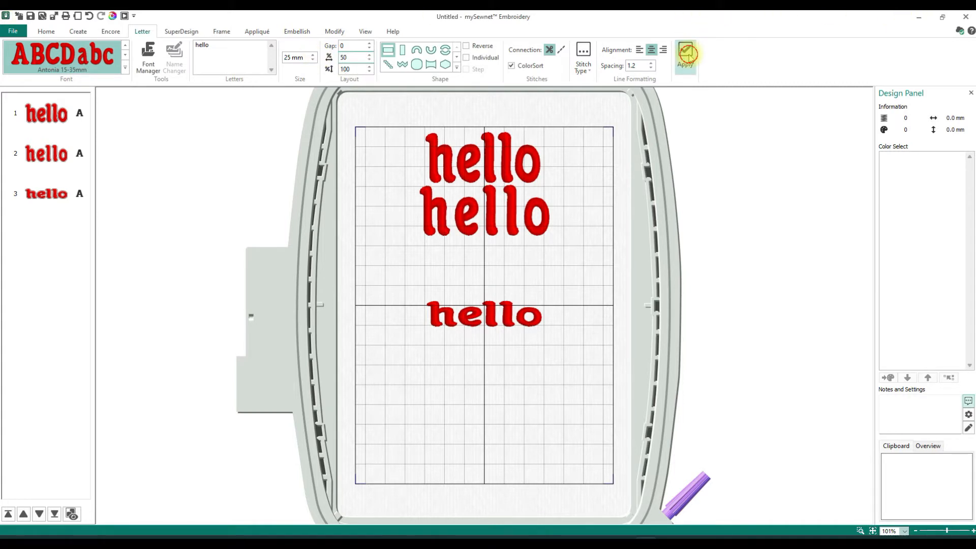
drag(491, 304, 493, 279)
click(543, 281)
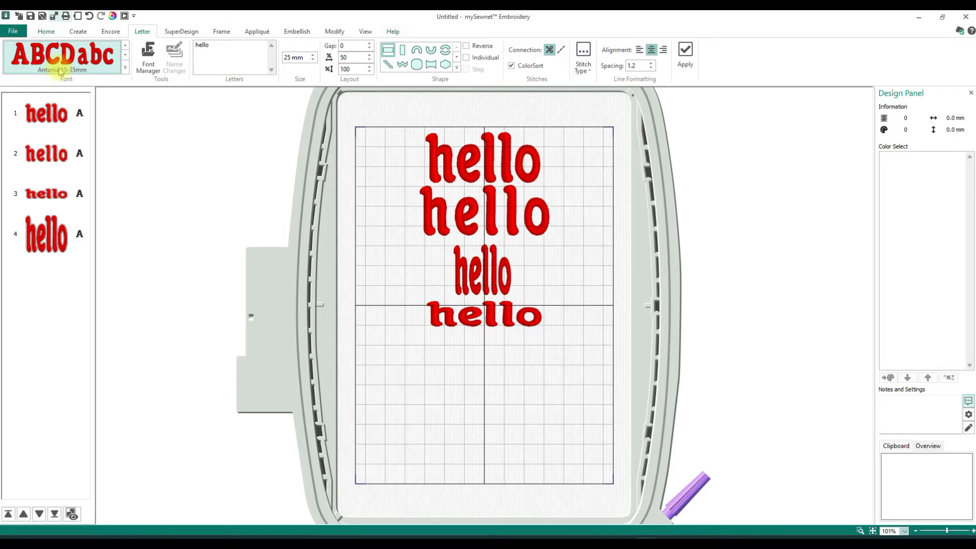
Set the letter width to 100 and the gap to -10, and add a "hello" beside the narrow lettering
click(341, 58)
text(100)
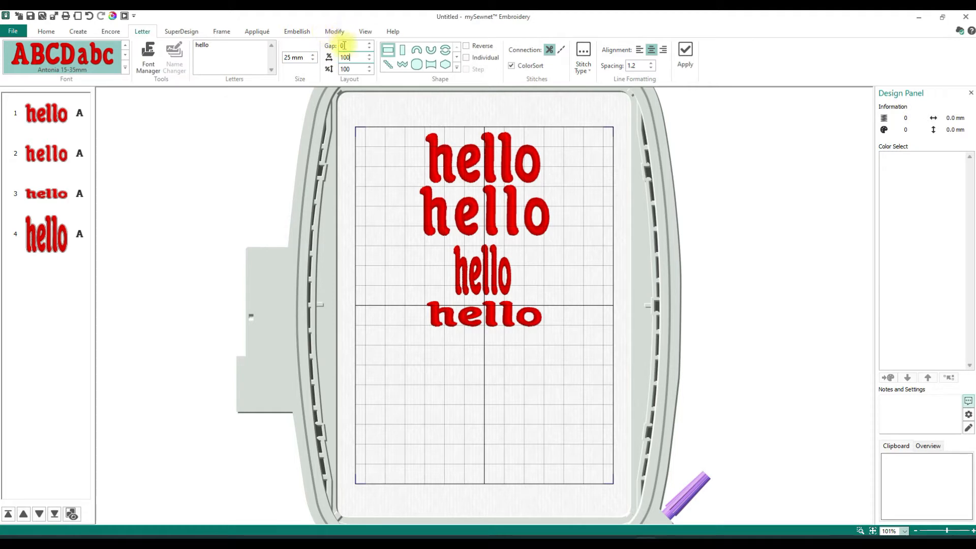
text(-1)
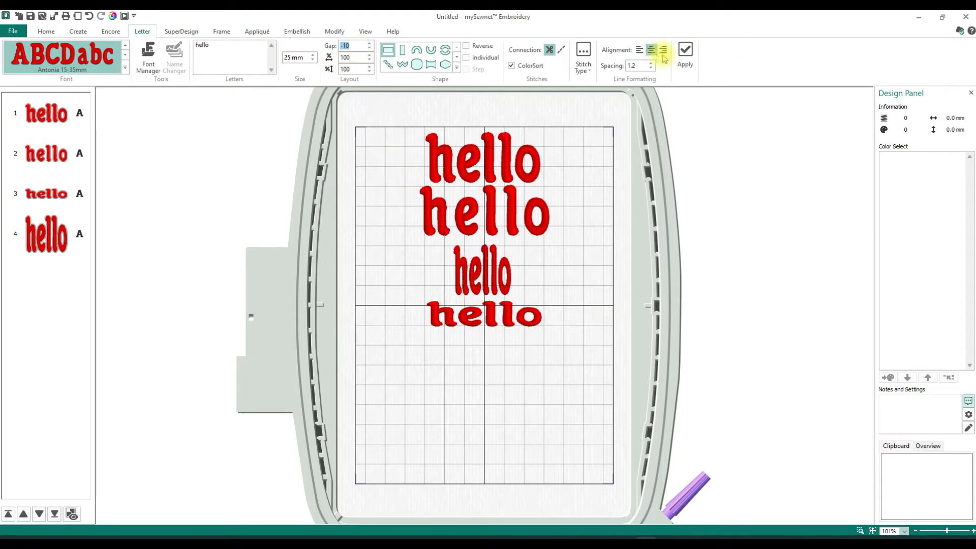
click(692, 52)
drag(447, 312, 540, 286)
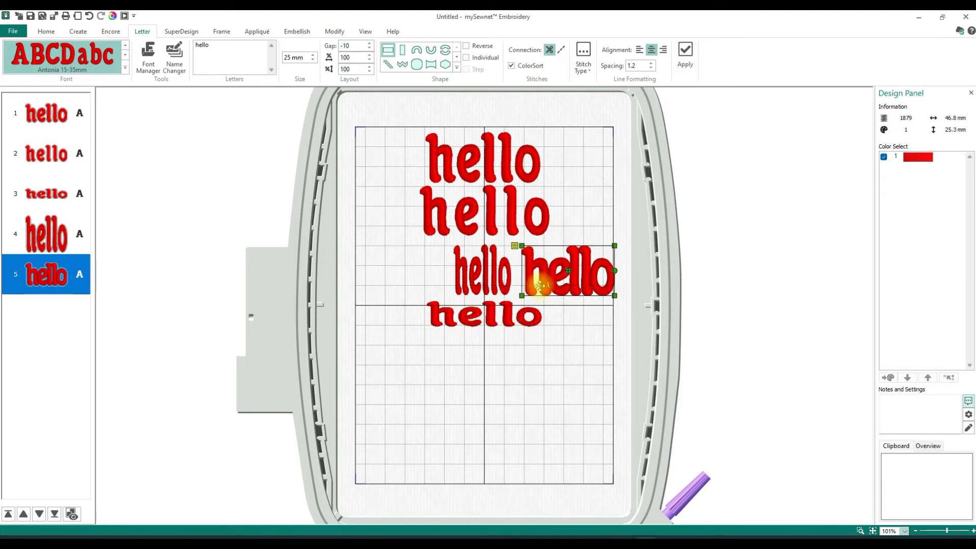
Line up the wide-gap, narrow and tight-gap letterings in one row across the hoop, and select the half-height lettering
drag(483, 218, 370, 279)
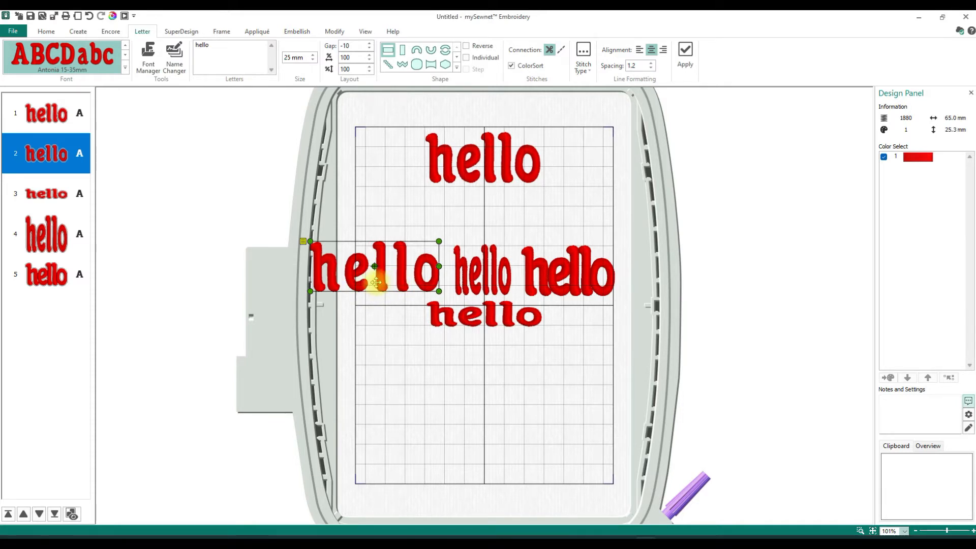
click(476, 277)
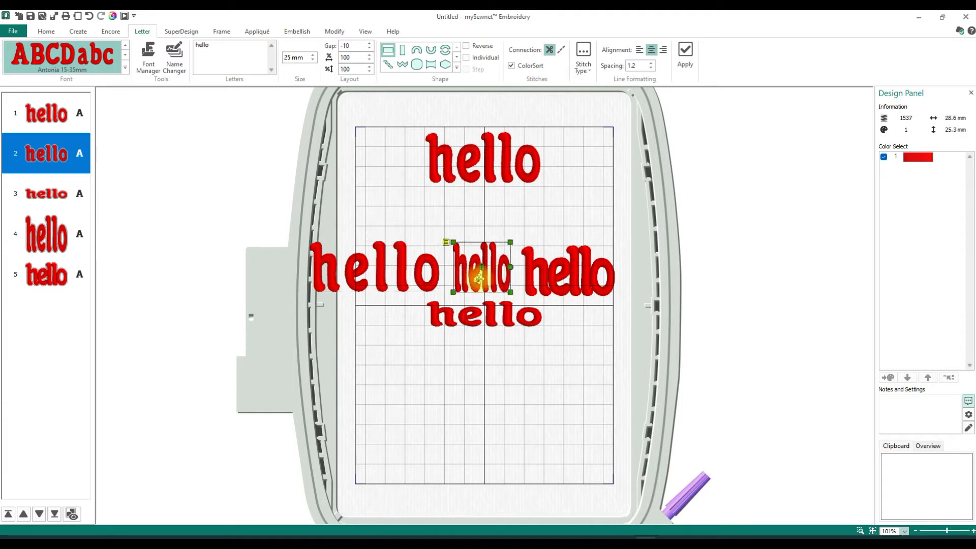
click(548, 278)
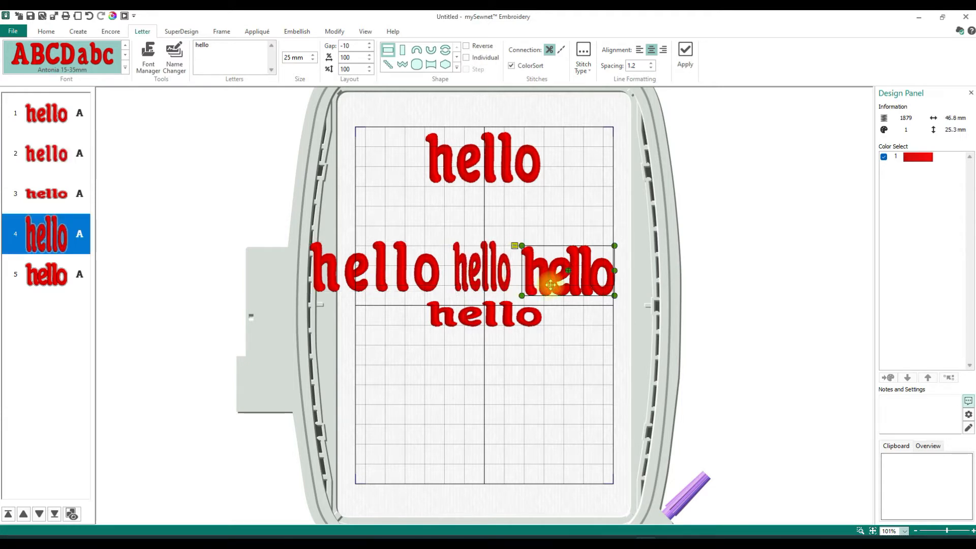
drag(550, 279, 550, 278)
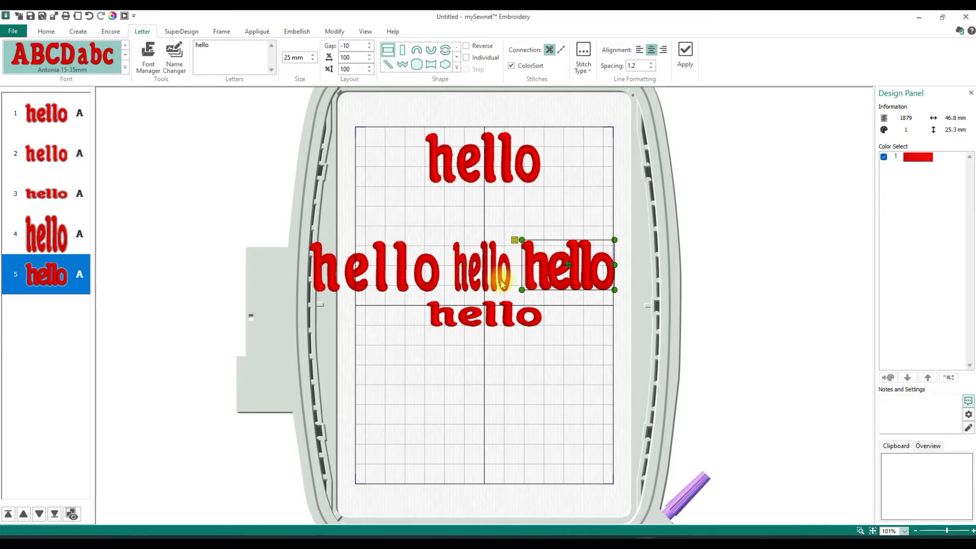
click(465, 319)
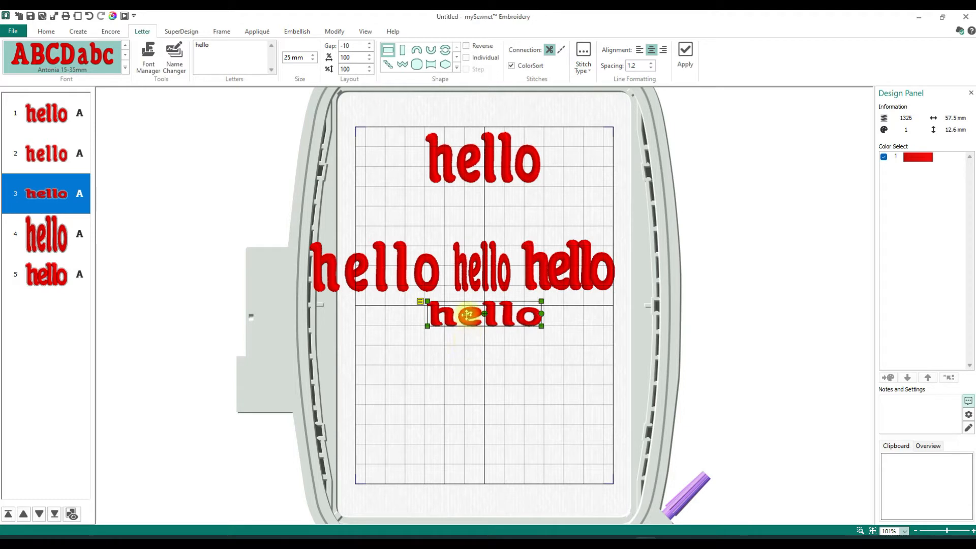
Stack the letterings in a column, with the wide-gap one below the first and the tight-gap one below the half-height one
mouse_move(448, 316)
mouse_down()
mouse_move(352, 319)
mouse_move(465, 322)
mouse_up()
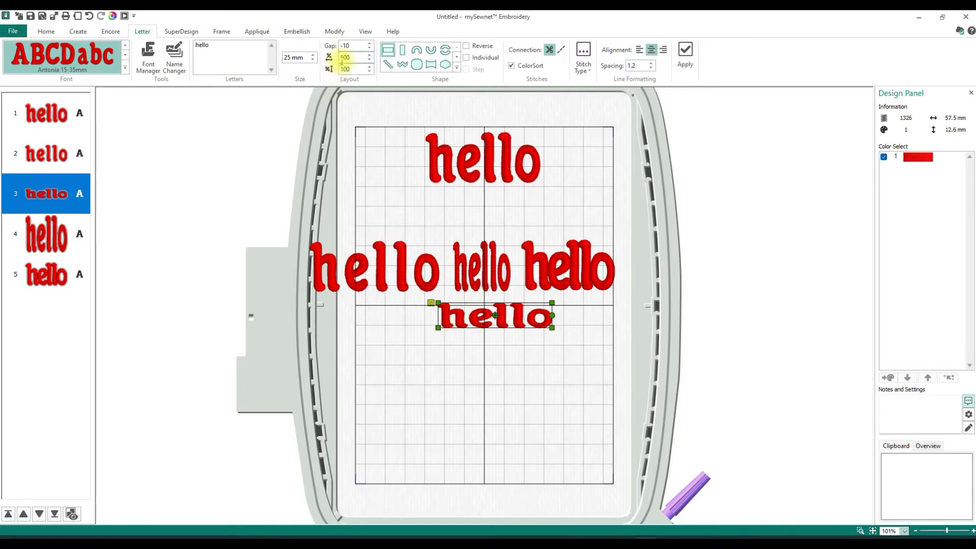
click(356, 278)
drag(357, 280, 468, 227)
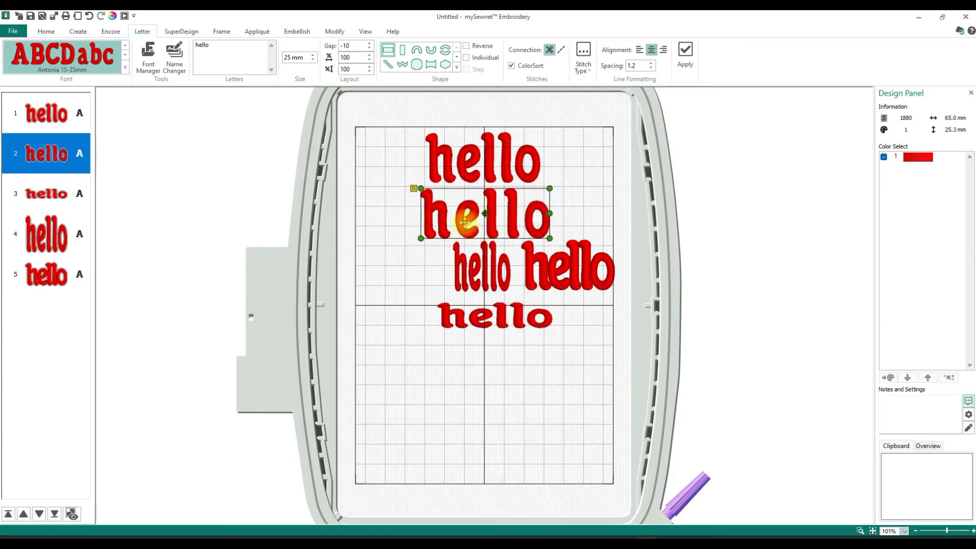
click(564, 283)
drag(563, 283, 488, 378)
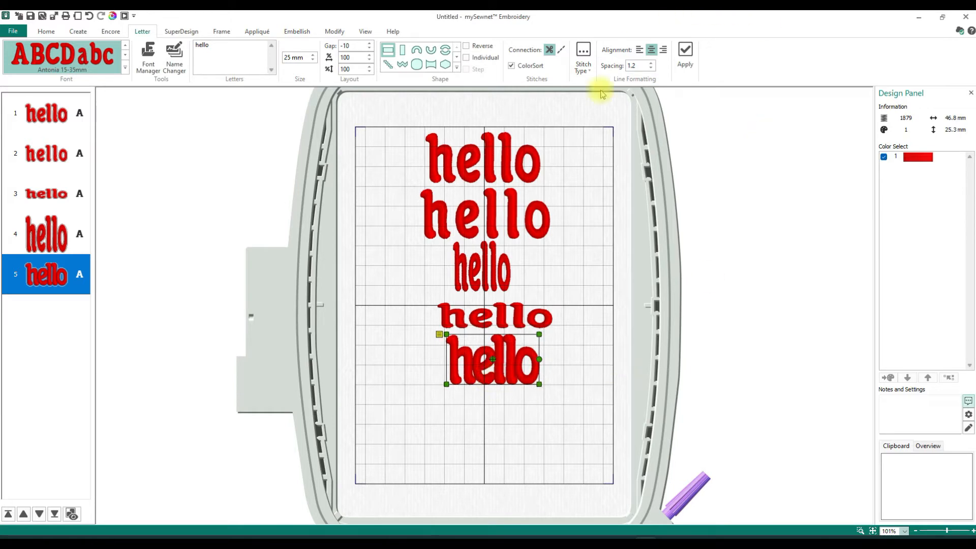
Enable Reverse, set the gap to 0, and add a reversed "hello" lettering below the others, near the hoop's lower edge
click(466, 47)
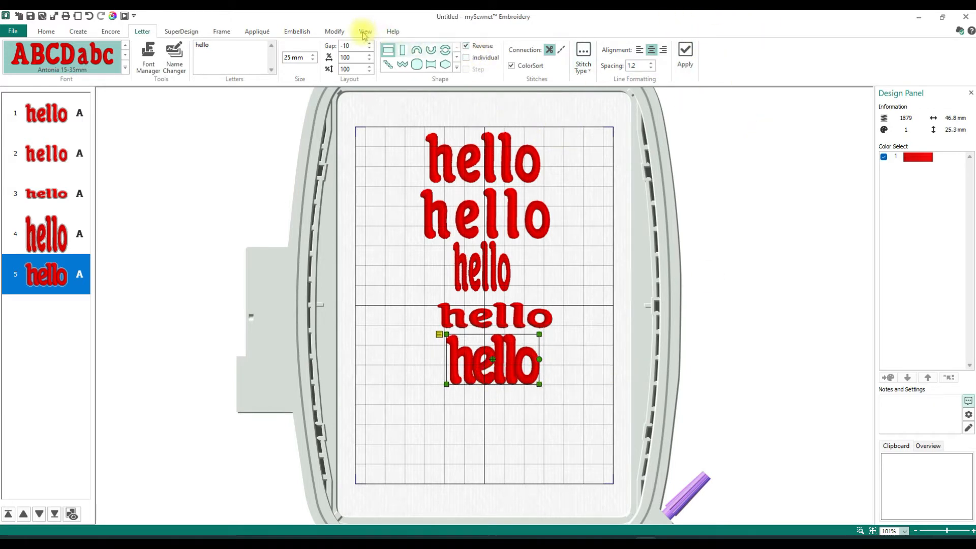
drag(356, 44, 322, 47)
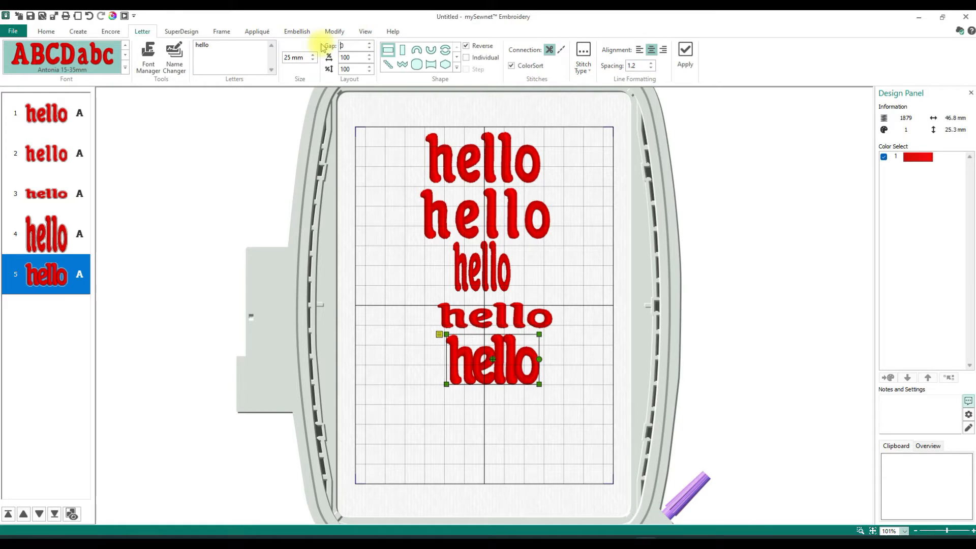
click(685, 53)
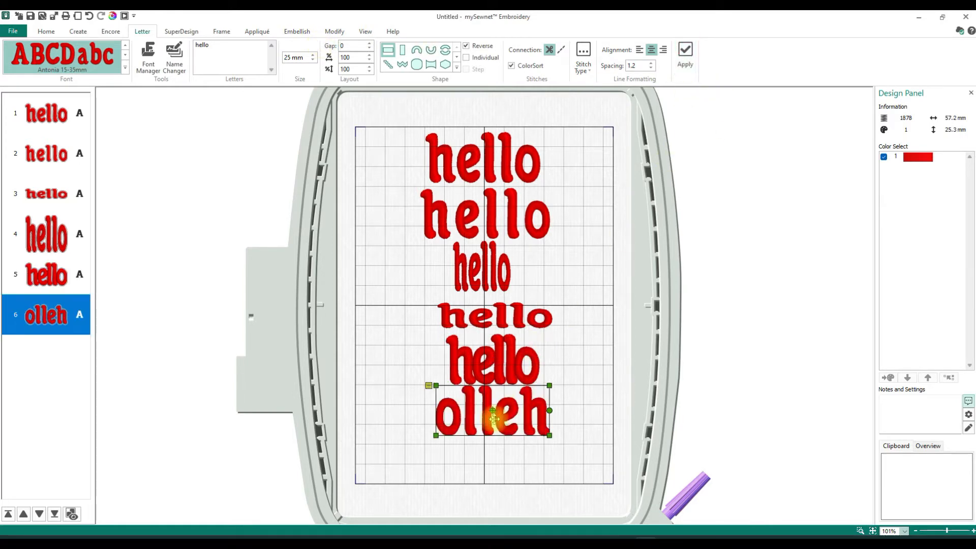
drag(493, 420, 487, 452)
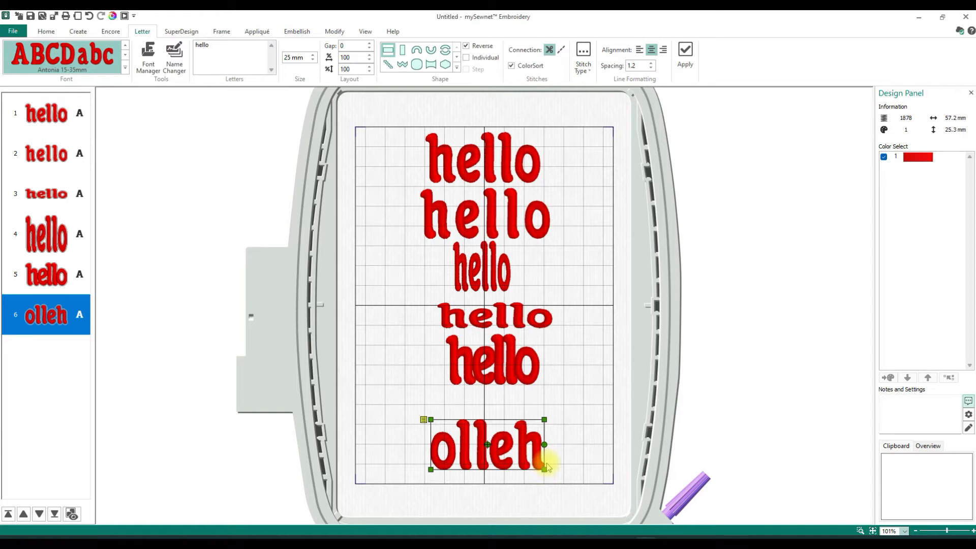
Move the reversed lettering up slightly, closer to the tight-gap one, and fix it as stitches
right_click(472, 458)
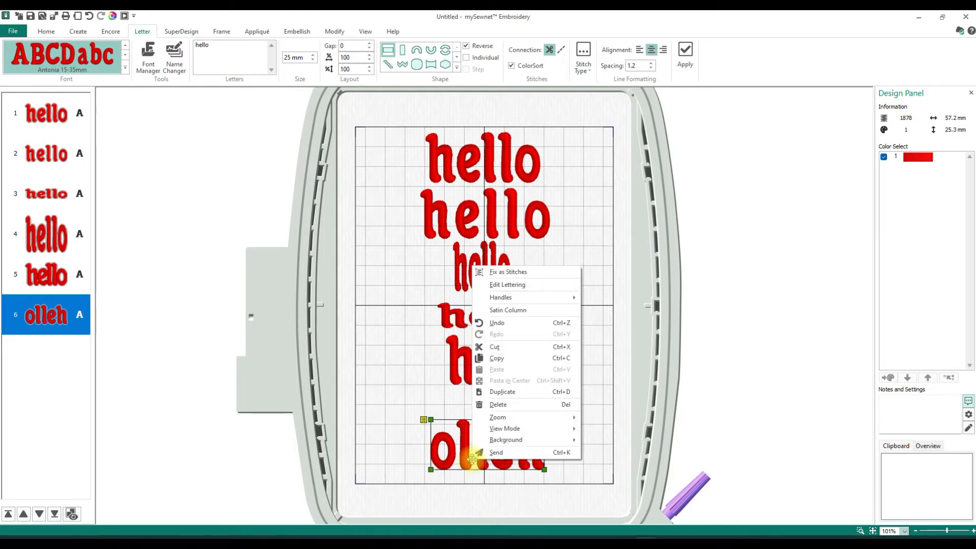
click(458, 460)
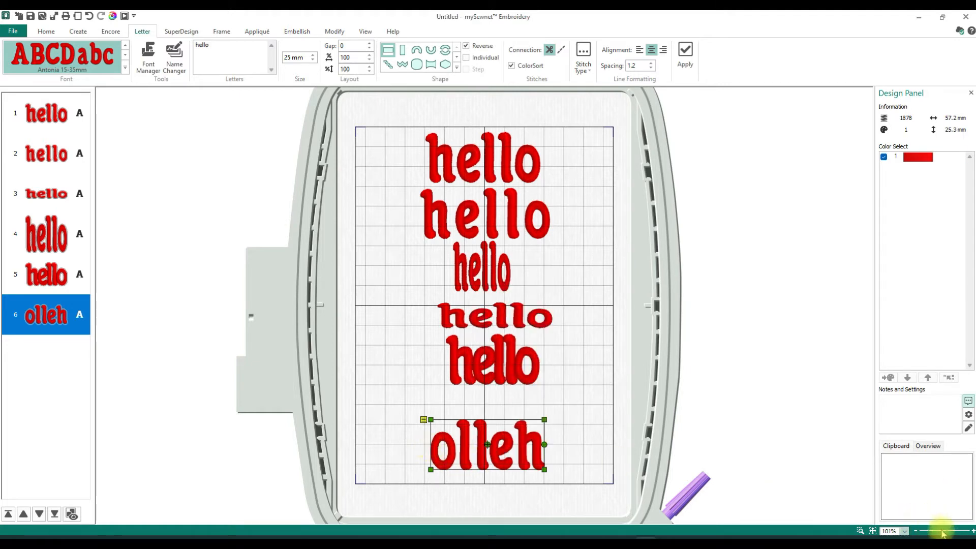
drag(947, 530, 957, 532)
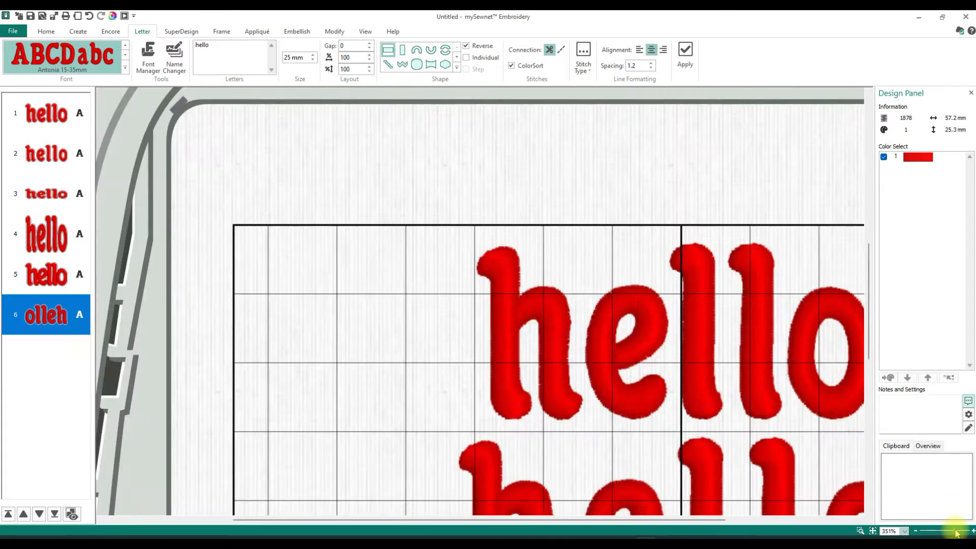
drag(942, 533, 939, 532)
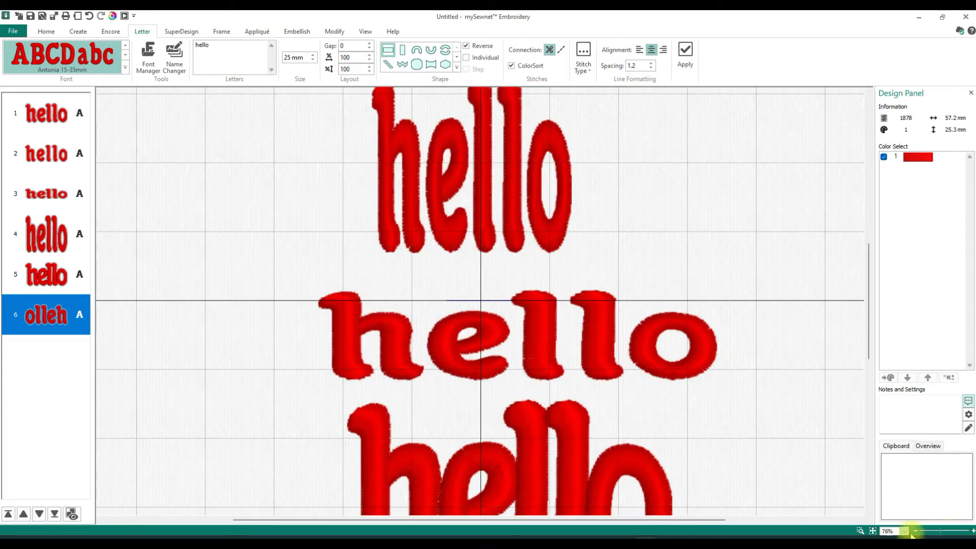
click(904, 531)
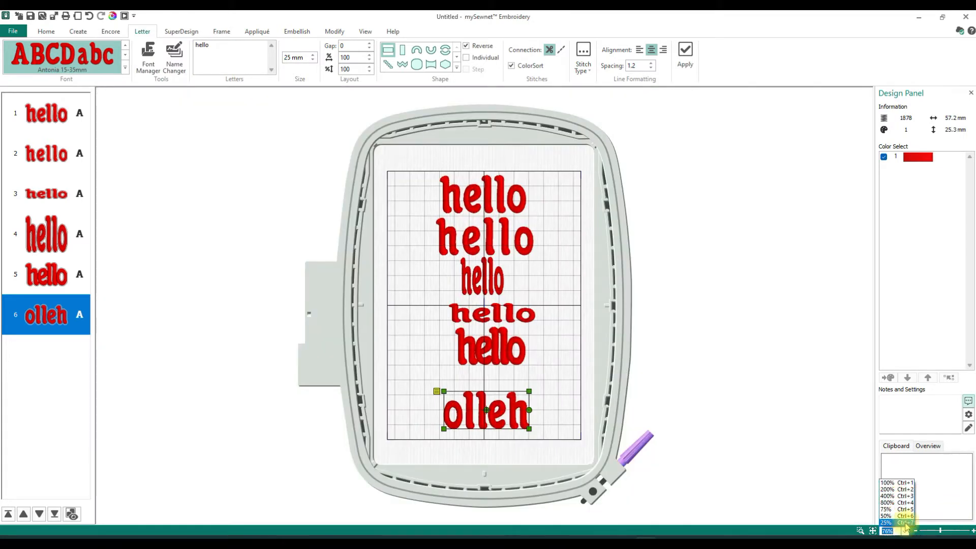
click(894, 483)
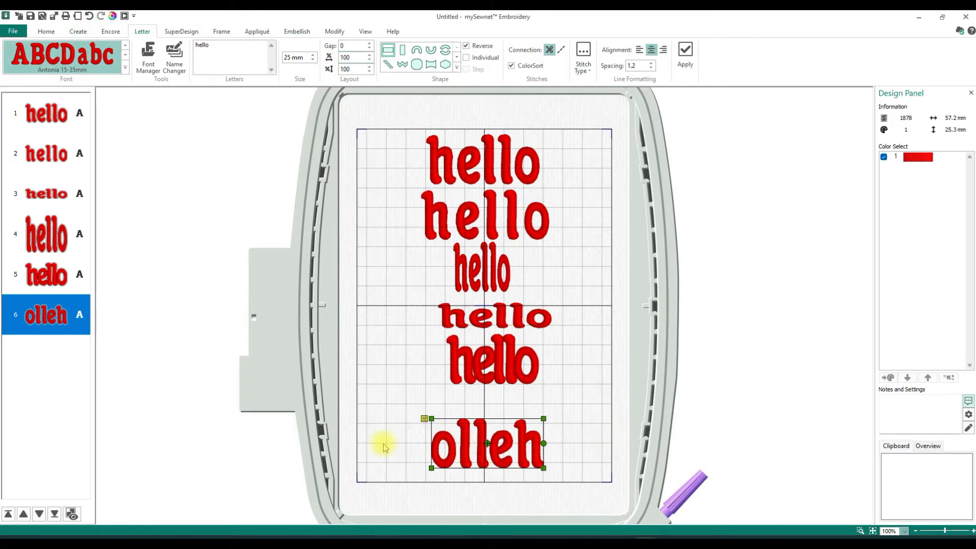
drag(524, 455, 528, 436)
right_click(528, 436)
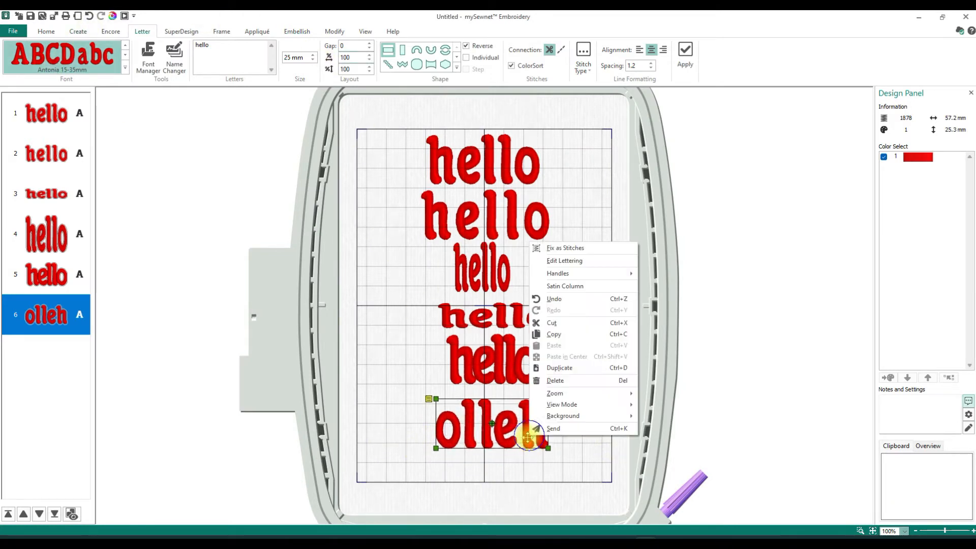
click(568, 248)
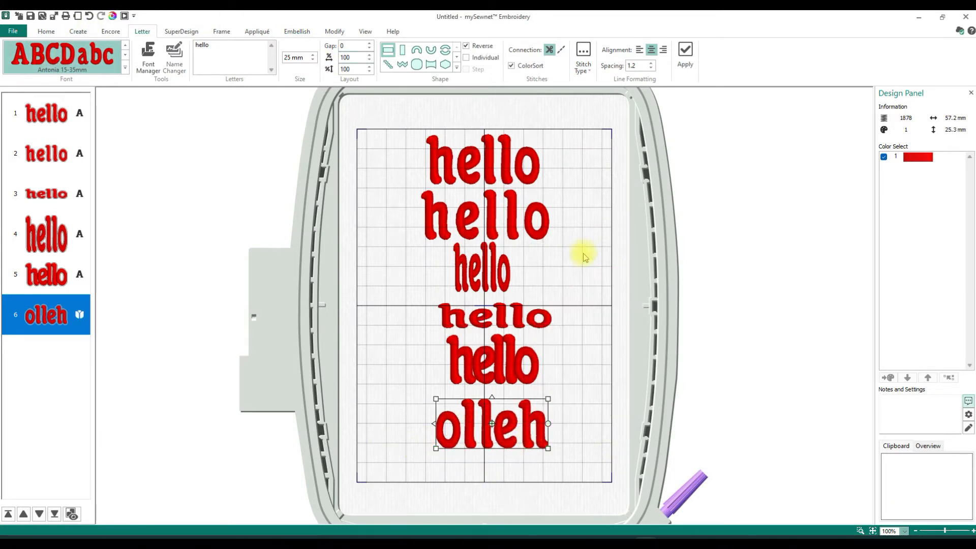
Mirror the reversed stitch design horizontally and delete it, and undo both changes
click(432, 423)
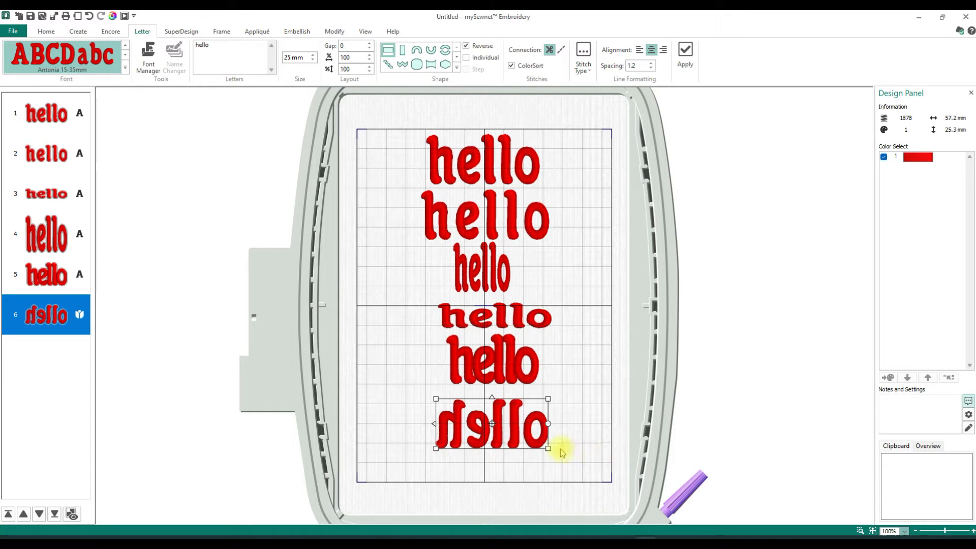
key(Delete)
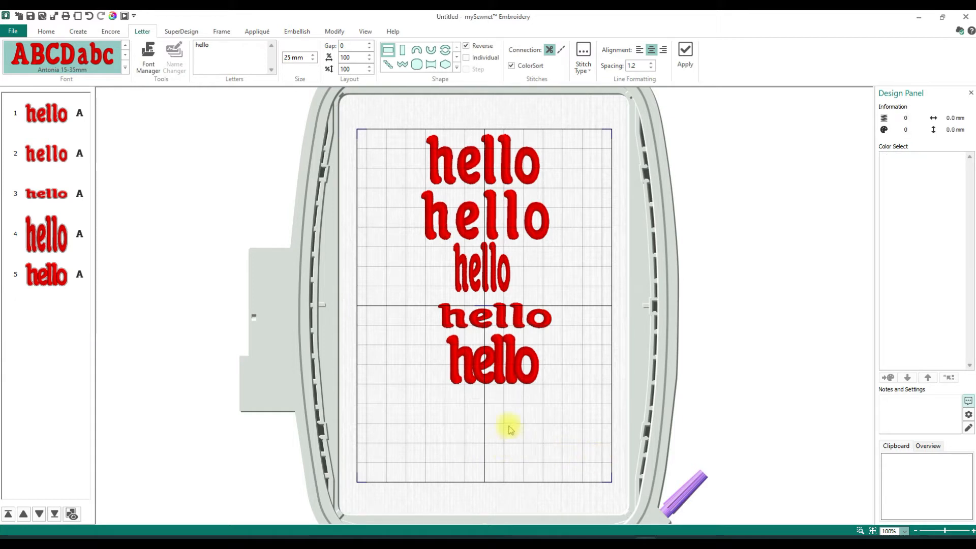
click(464, 157)
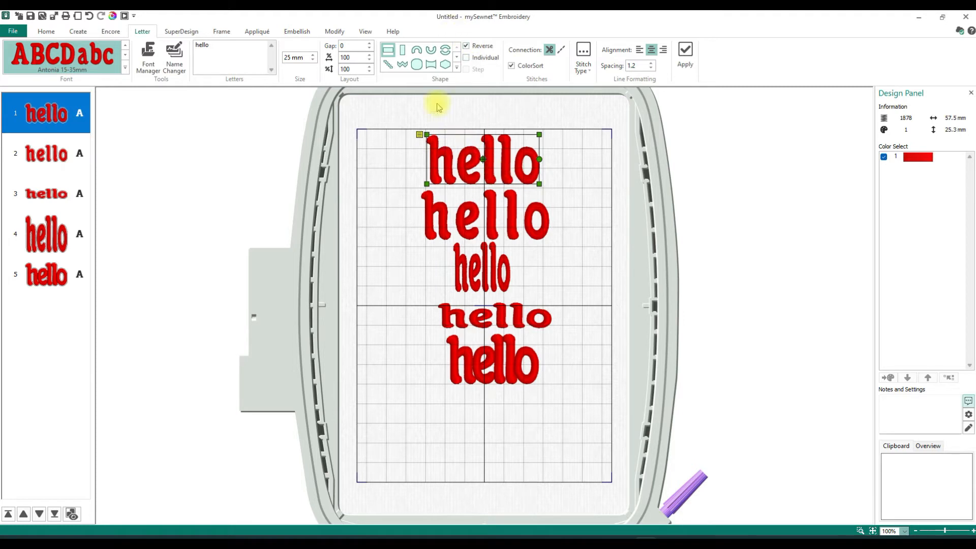
click(90, 17)
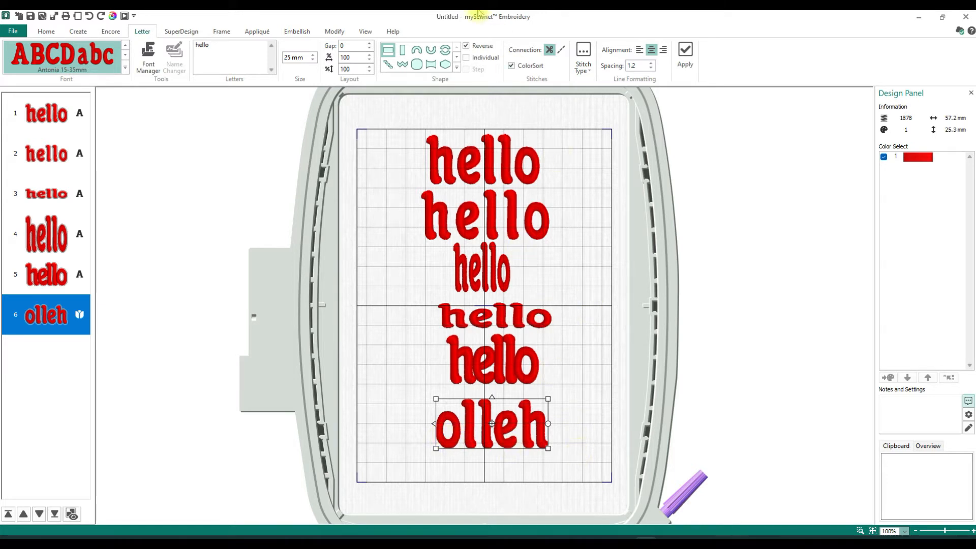
Try fixing the topmost "hello" lettering as stitches, and undo the conversion
click(454, 150)
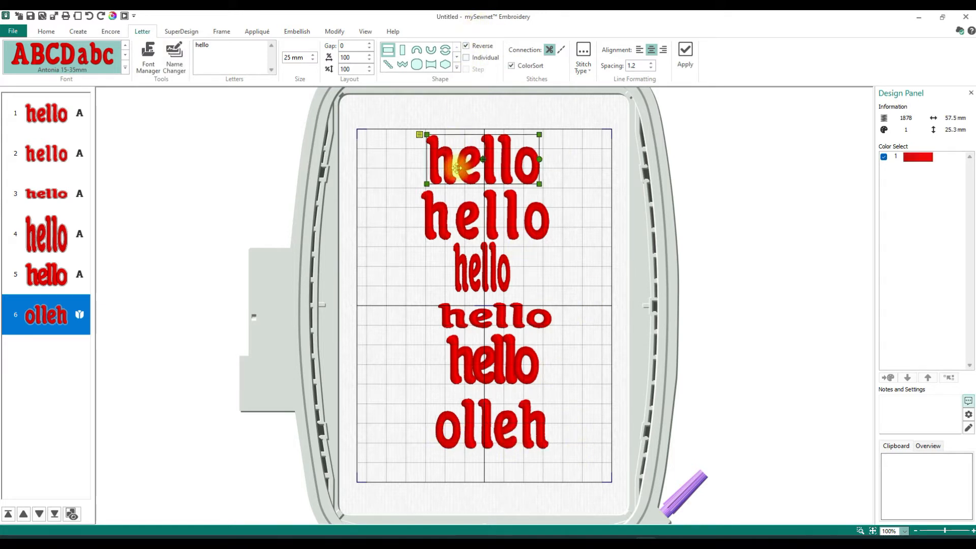
right_click(456, 171)
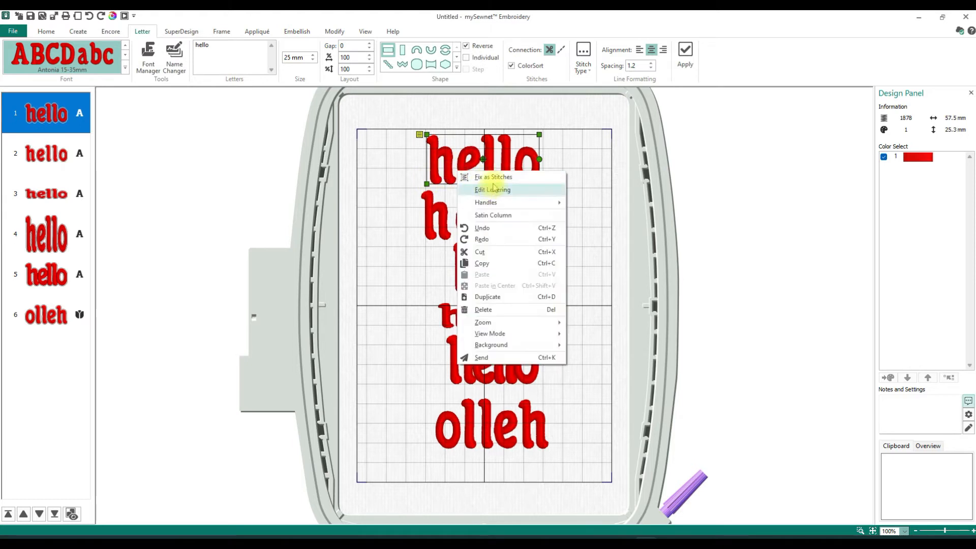
click(493, 177)
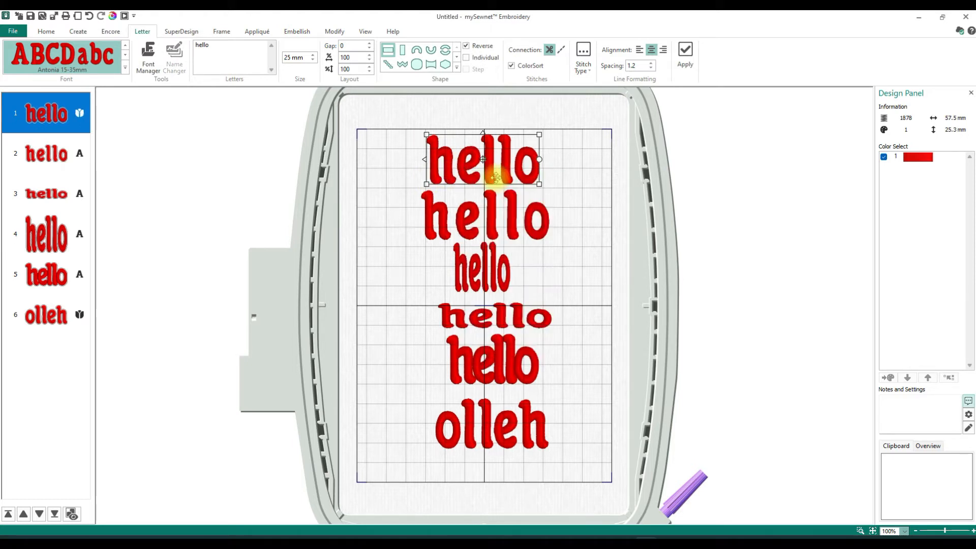
click(90, 17)
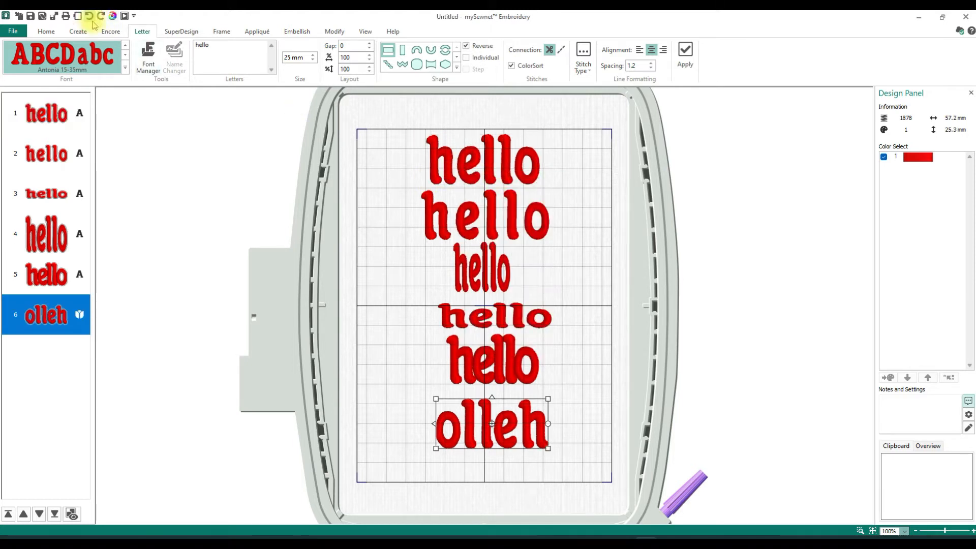
Try enlarging the topmost "hello" lettering to about 85.6 by 41.7 mm, and undo the resize
click(497, 164)
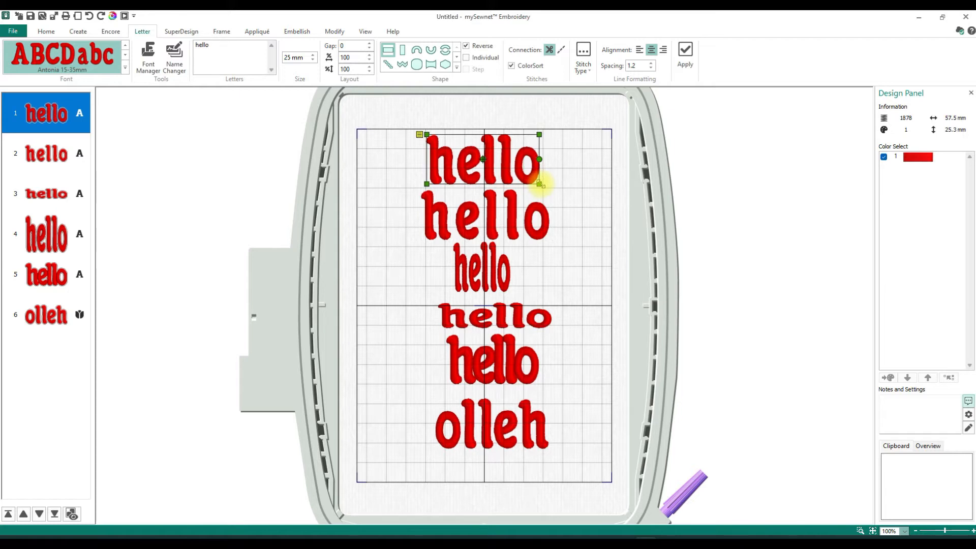
drag(540, 184, 593, 216)
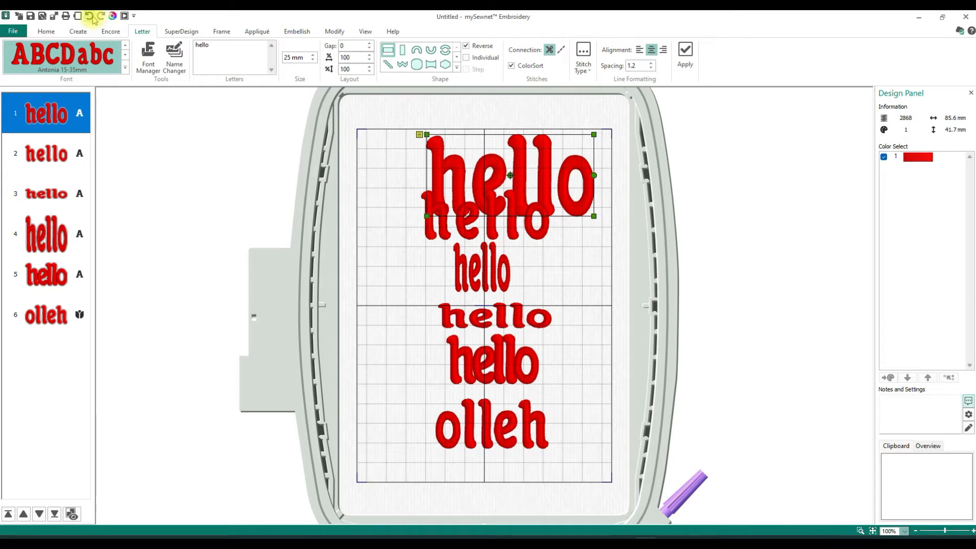
click(89, 16)
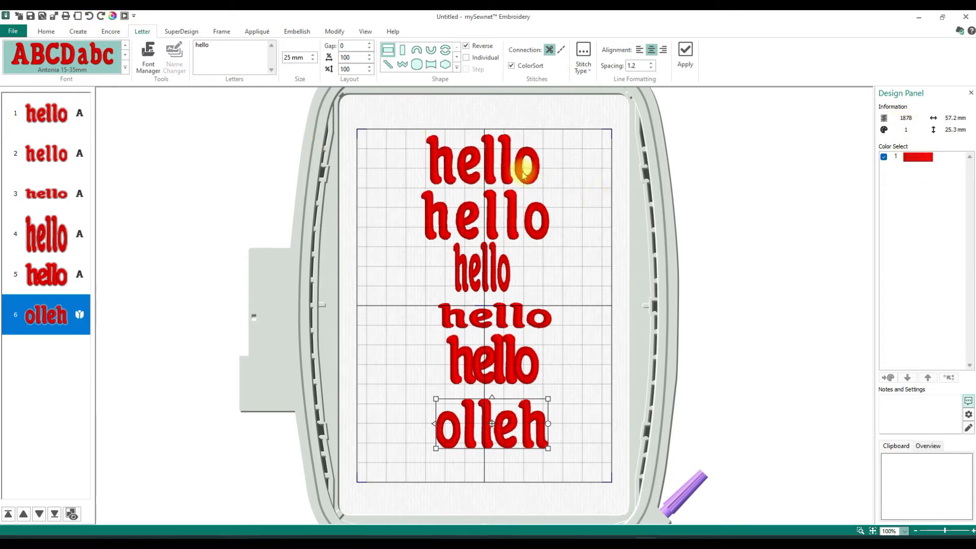
Resize the topmost "hello" lettering to about 55.4 by 26.5 mm and fix it as stitches
click(462, 159)
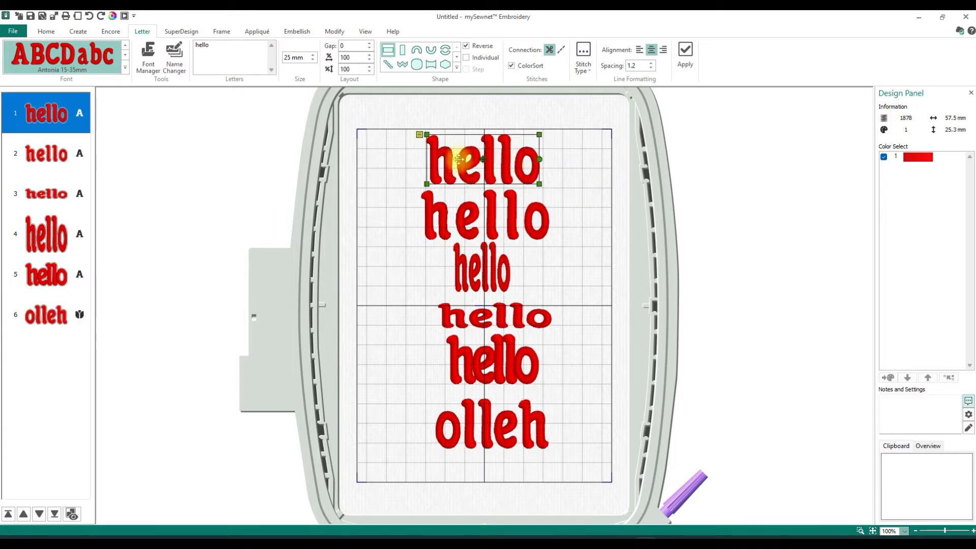
mouse_move(539, 184)
mouse_down()
mouse_move(593, 204)
mouse_move(535, 187)
mouse_up()
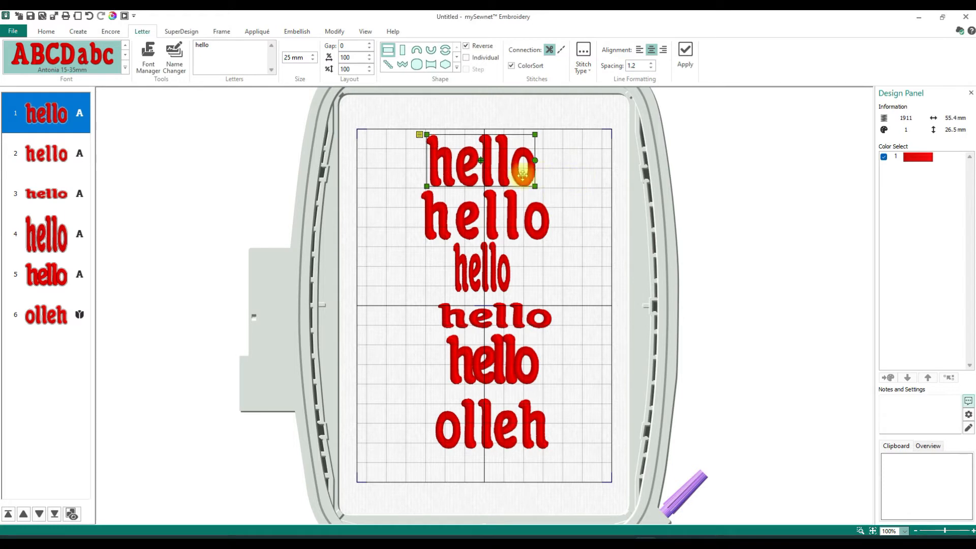
right_click(505, 172)
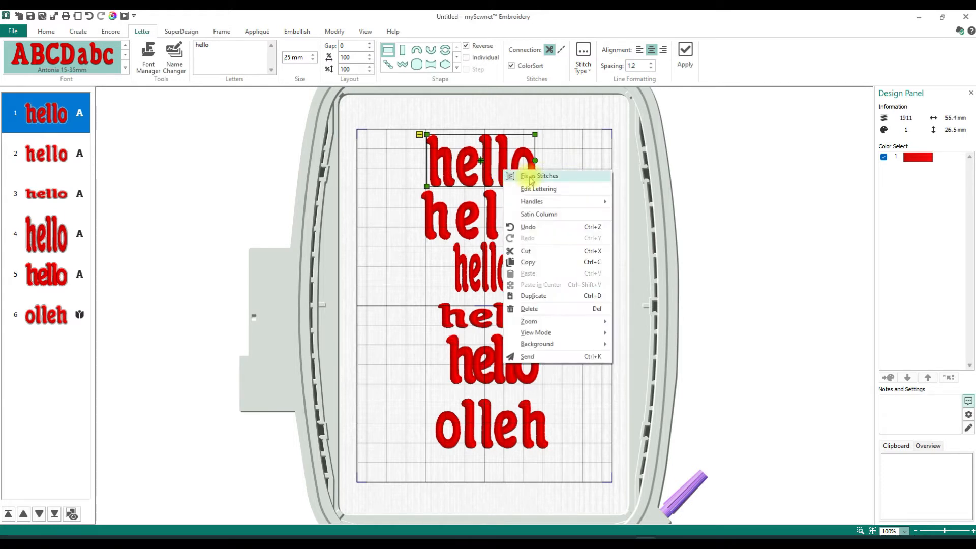
click(528, 177)
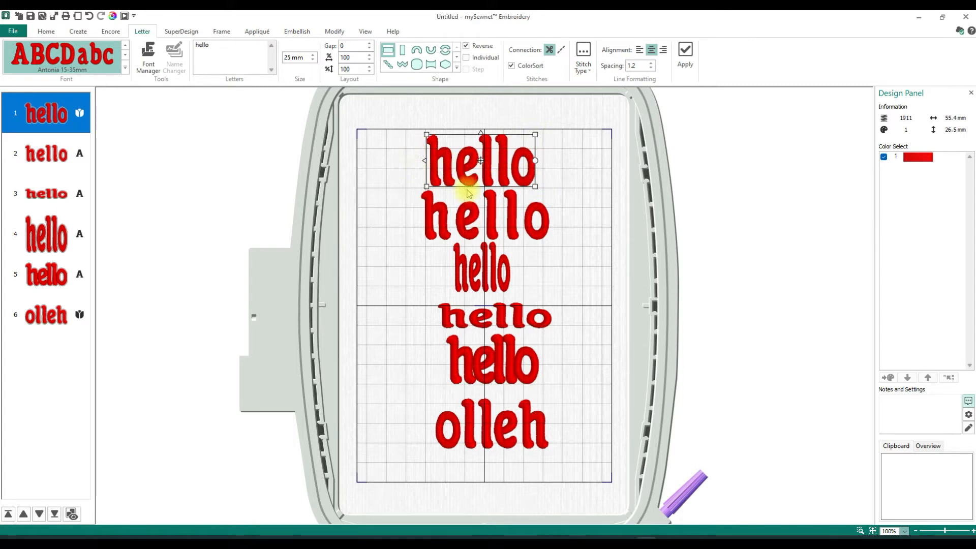
Try enlarging the topmost stitch design to about 72.5 mm and about 82.9 mm wide, undoing each resize
drag(535, 187, 567, 202)
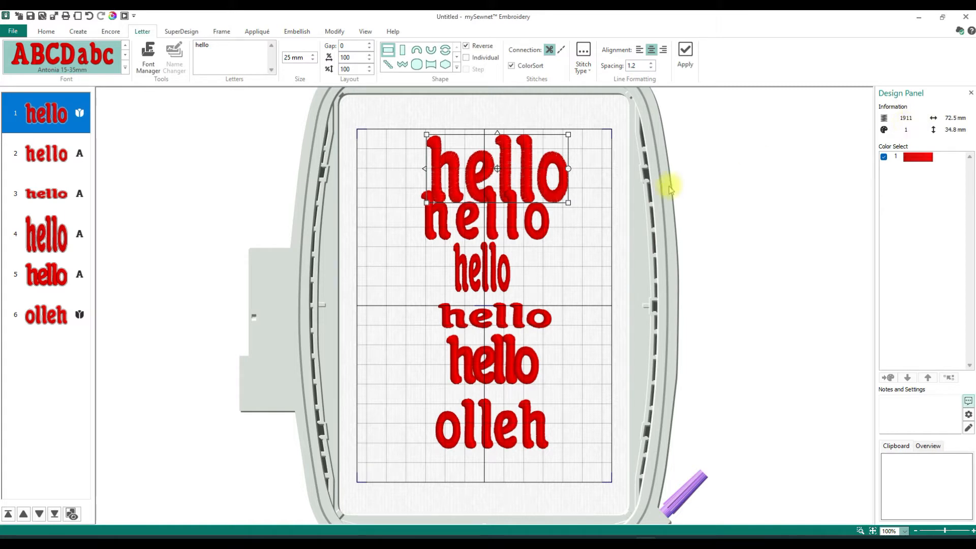
click(89, 16)
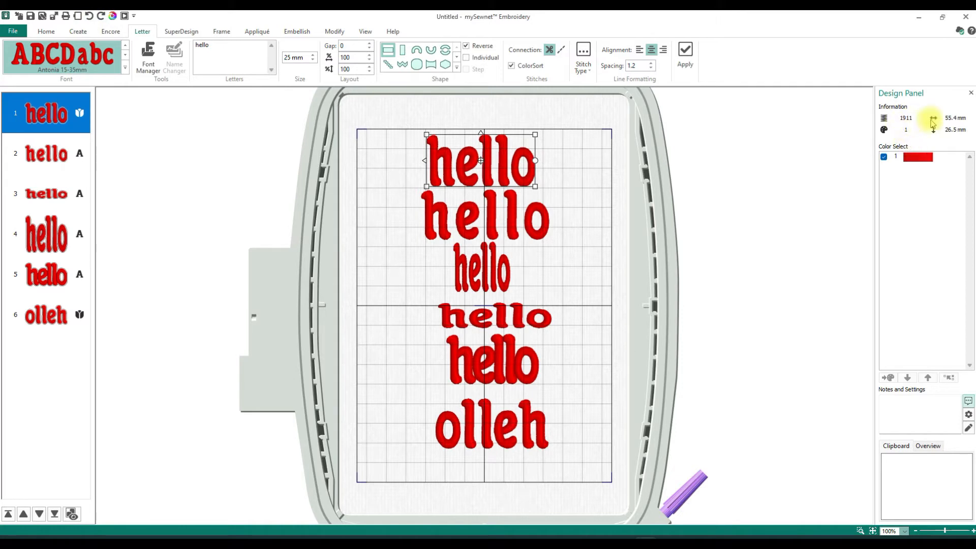
drag(535, 186, 588, 214)
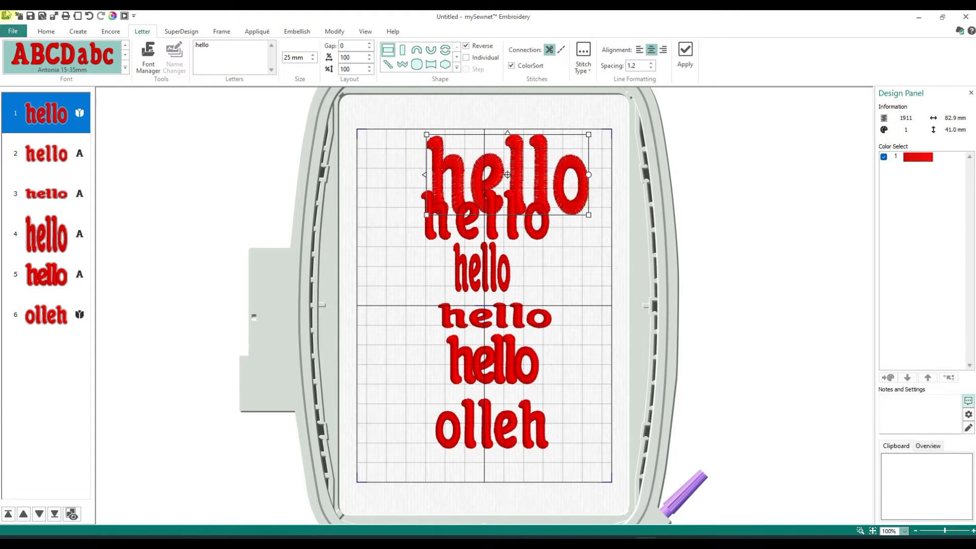
click(87, 16)
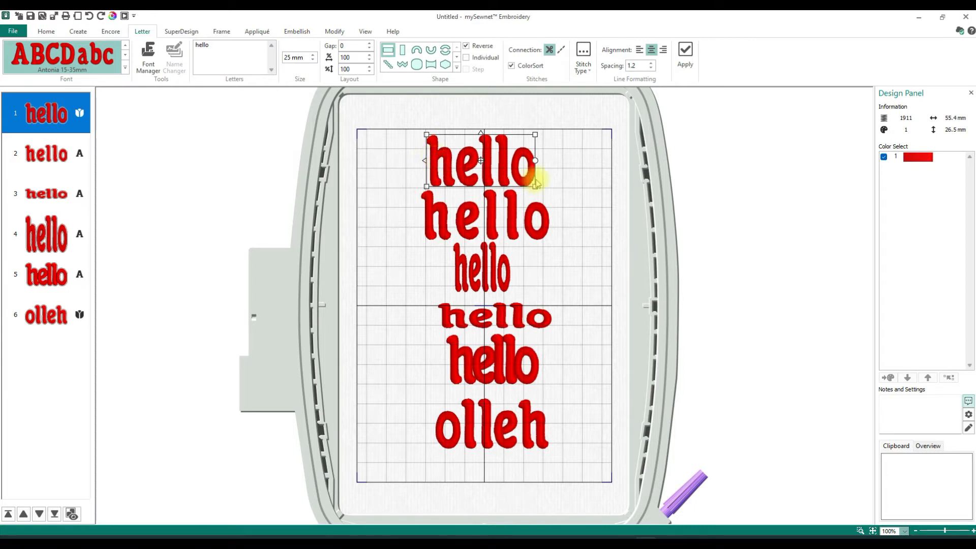
Mirror the topmost "hello" stitch design horizontally
click(423, 160)
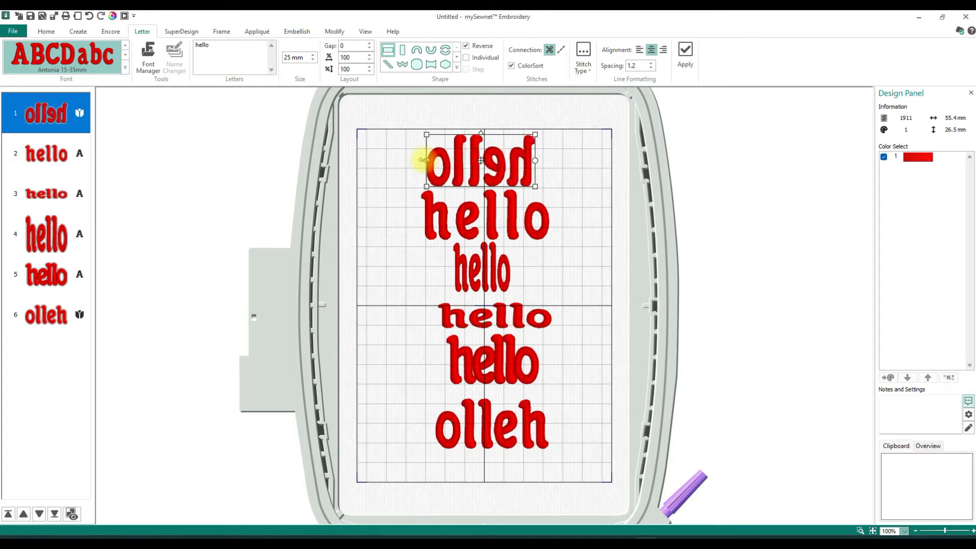
Try moving the mirrored stitch design below the bottommost lettering and back up, and undo everything back to the editable "hello" lettering
drag(501, 157, 514, 475)
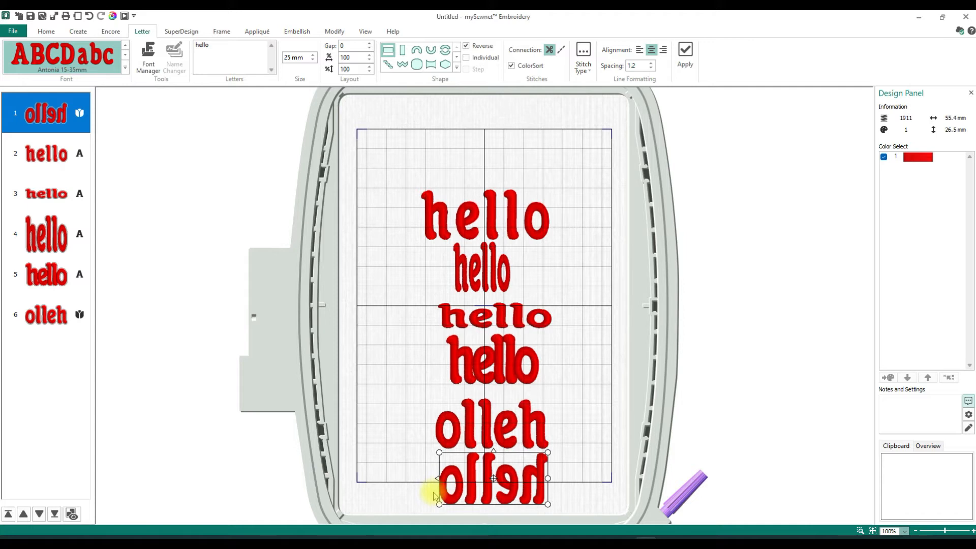
drag(470, 498, 456, 196)
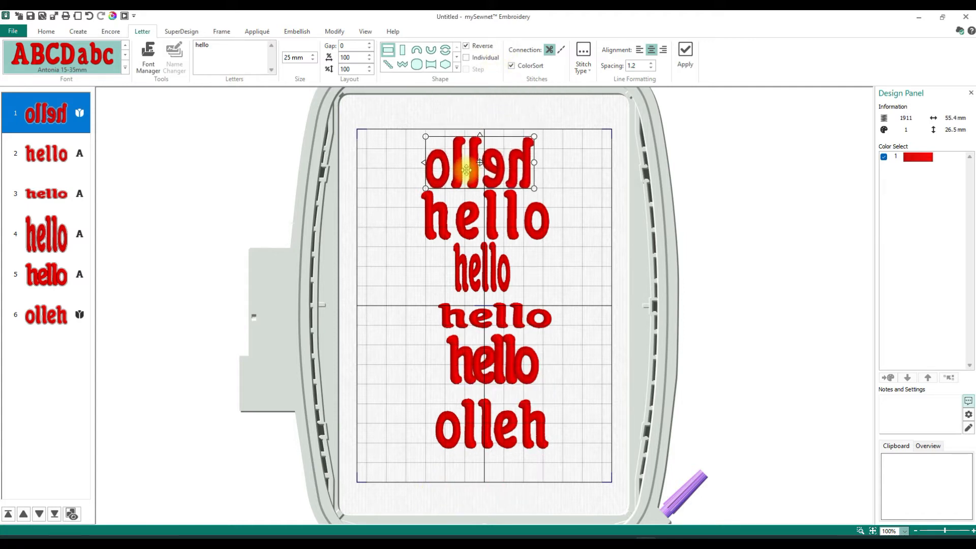
click(89, 19)
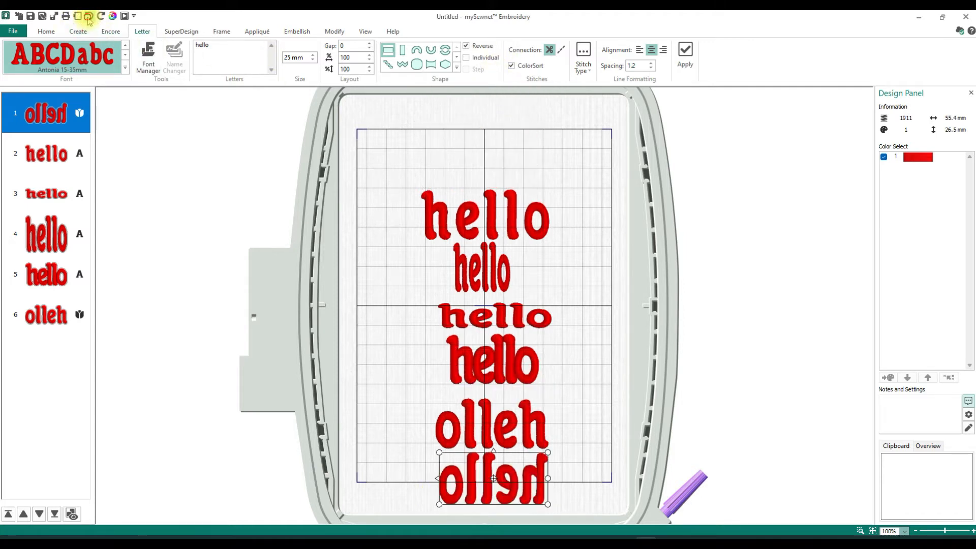
click(88, 20)
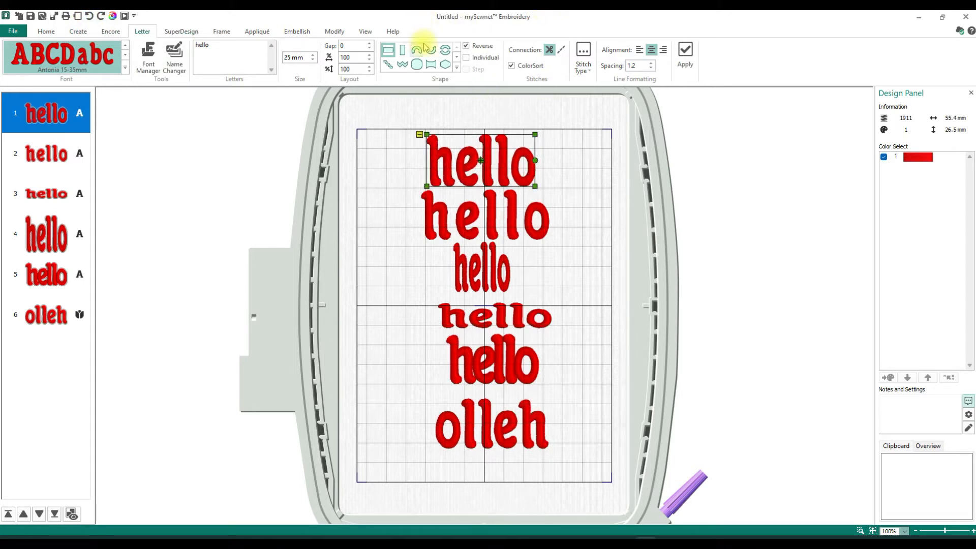
Create a reversed "hello" lettering in the Zigzag shape
click(456, 70)
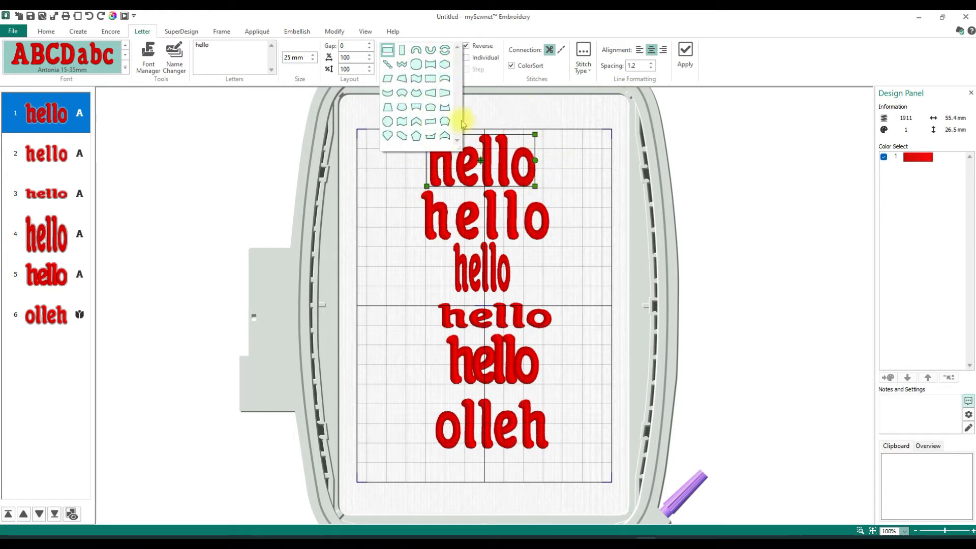
click(401, 128)
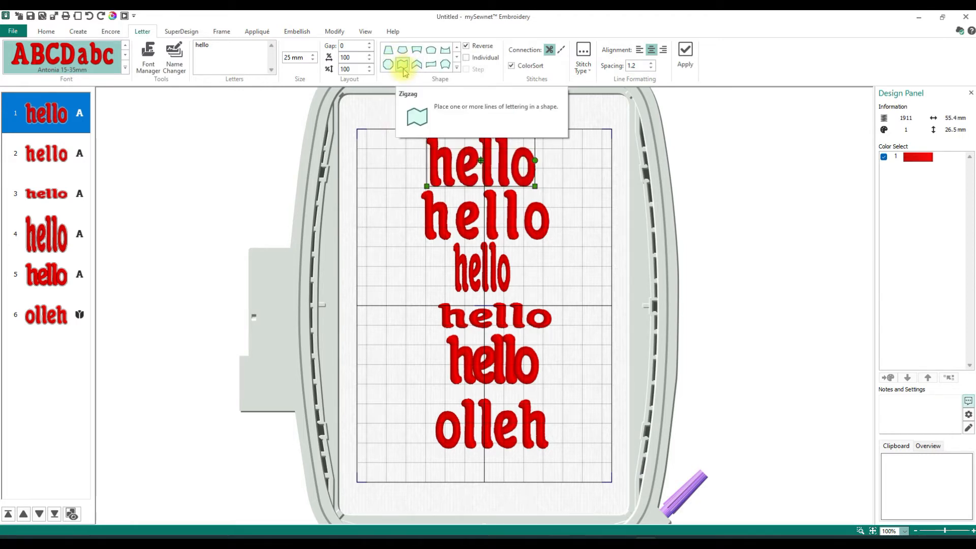
click(685, 51)
Place the zigzag lettering at the hoop's upper left and shift the two topmost "hello" letterings to the hoop's right side
drag(512, 200, 381, 321)
click(503, 160)
drag(550, 166, 632, 166)
click(505, 212)
drag(506, 213, 563, 224)
click(384, 366)
drag(381, 371, 426, 167)
click(427, 226)
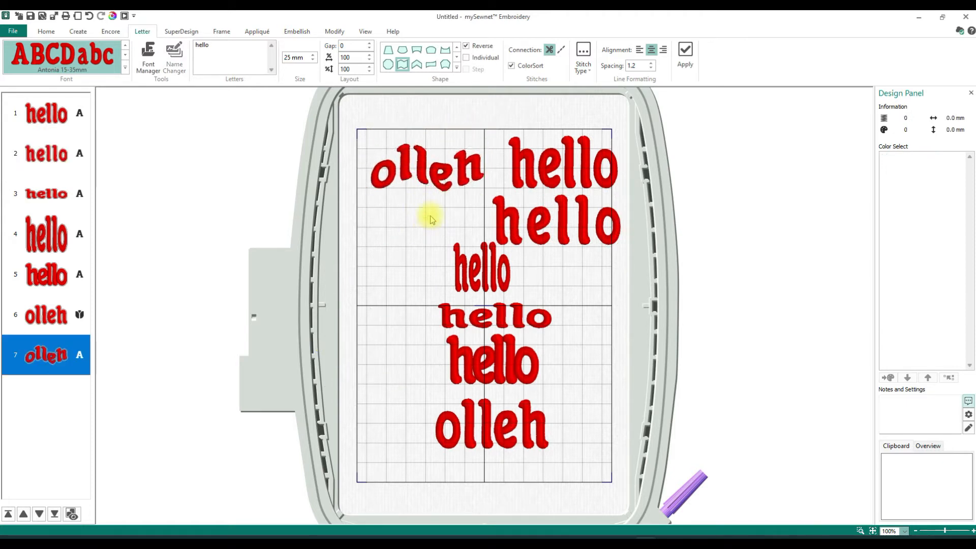
Switch the lettering shape back to the plain rectangle and create another reversed "hello" lettering
click(389, 178)
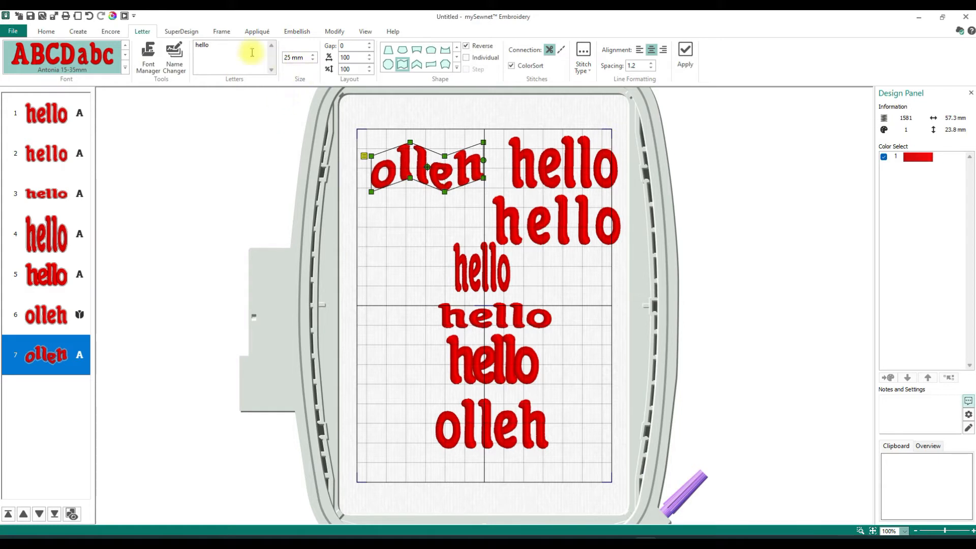
click(456, 50)
click(457, 50)
click(456, 49)
click(387, 49)
click(685, 50)
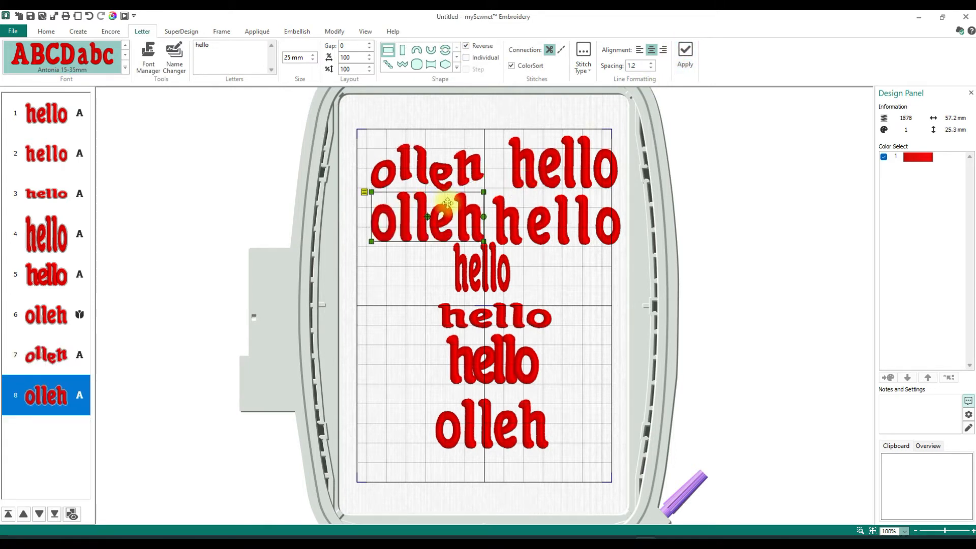
Create a rectangular "hello" lettering with Reverse turned off and place it directly below the zigzag lettering
click(465, 47)
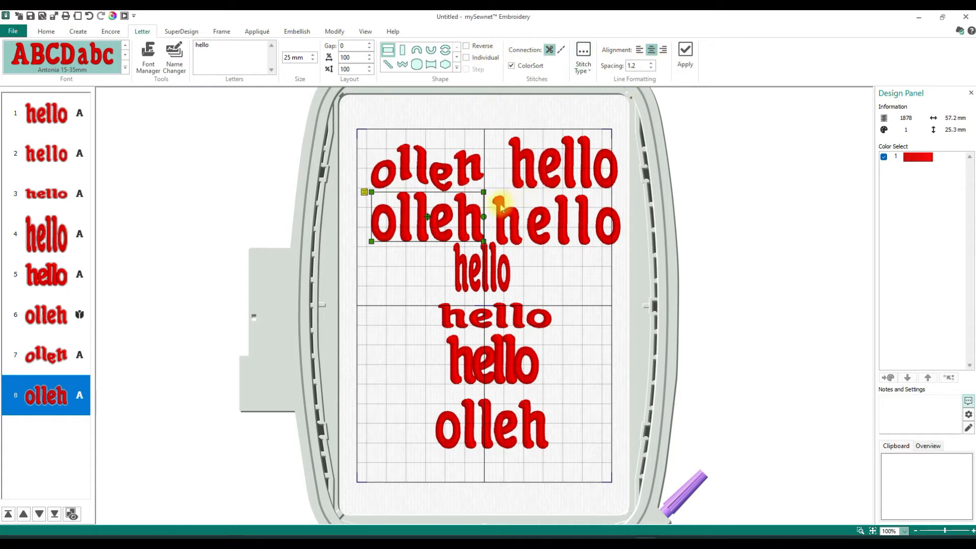
click(685, 53)
drag(474, 329, 408, 247)
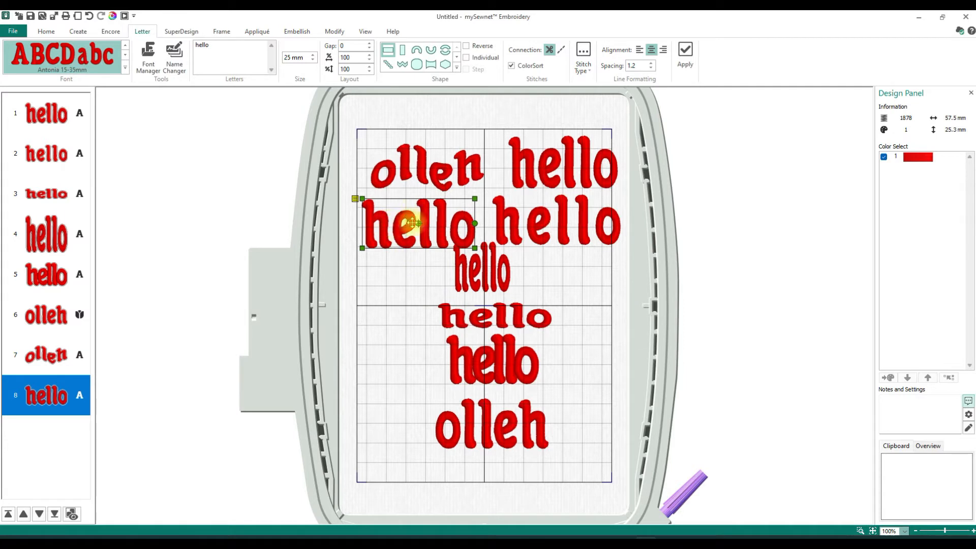
Set the new "hello" lettering's line type to Curve and bend its bottom and top edges, making it about 65.5 mm high
click(355, 200)
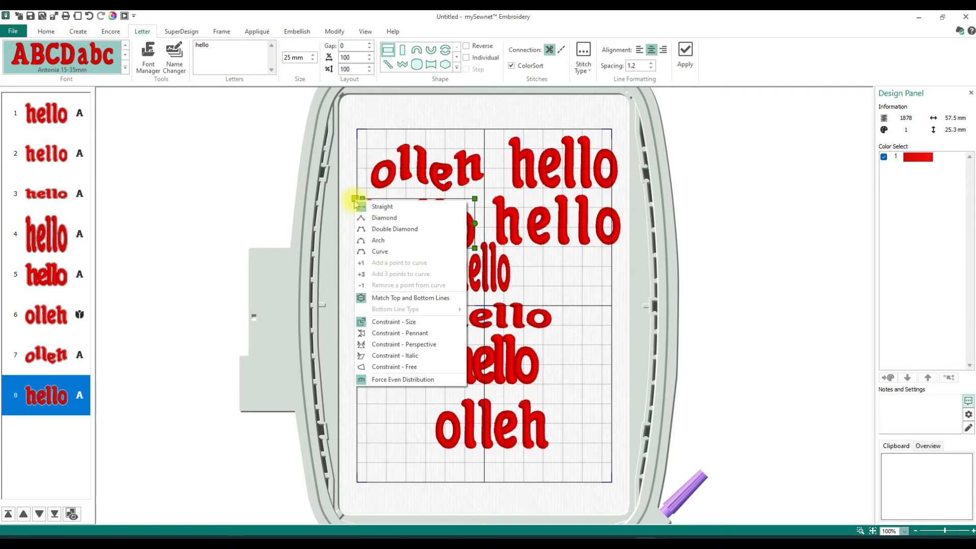
click(387, 253)
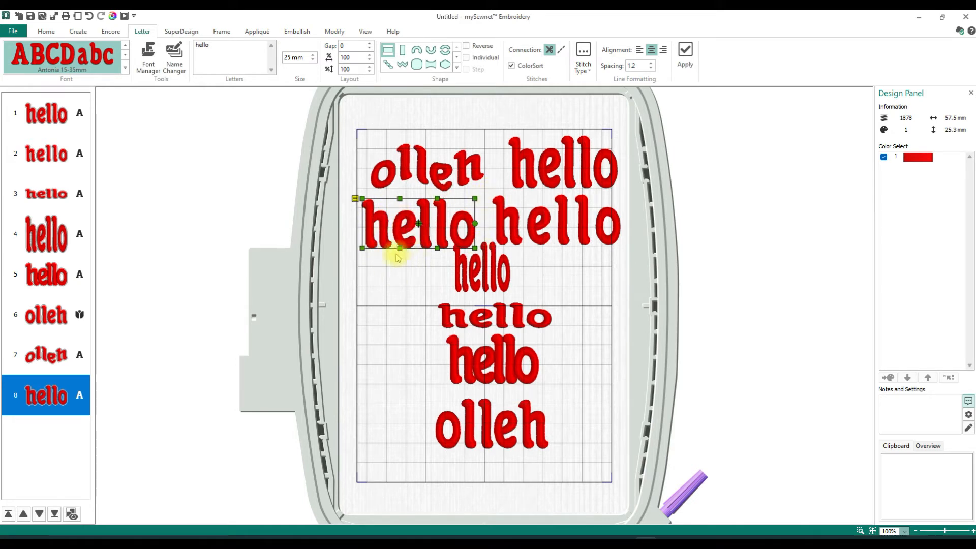
drag(362, 249, 401, 296)
drag(440, 253, 409, 235)
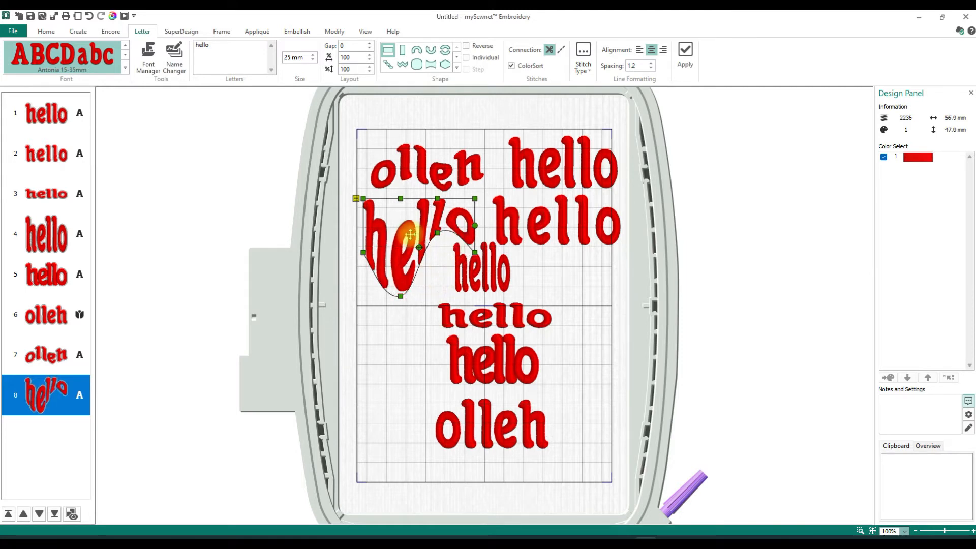
drag(400, 198, 401, 146)
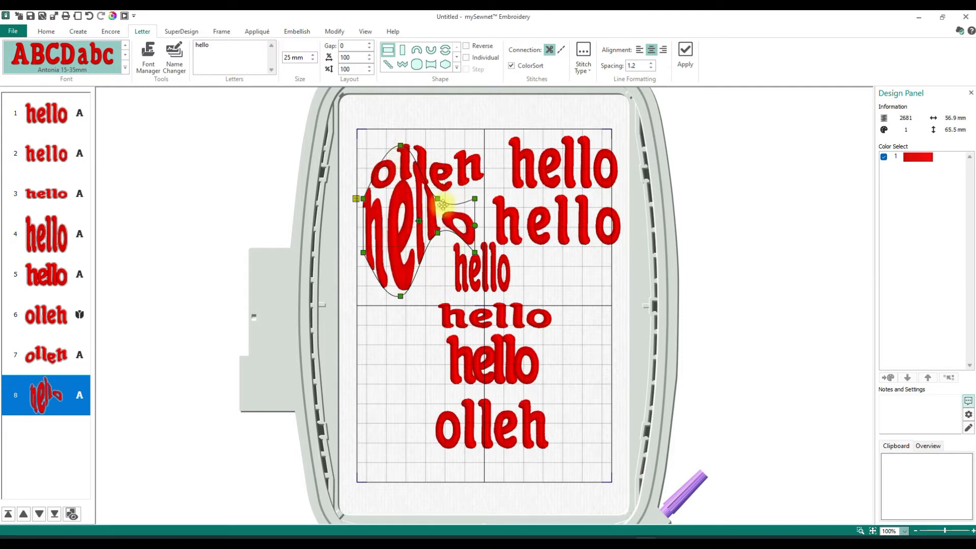
Move the zigzag lettering to the hoop's lower right and raise the curved lettering's second upper point, making it about 77.3 mm high
drag(439, 197, 654, 351)
click(470, 162)
click(435, 198)
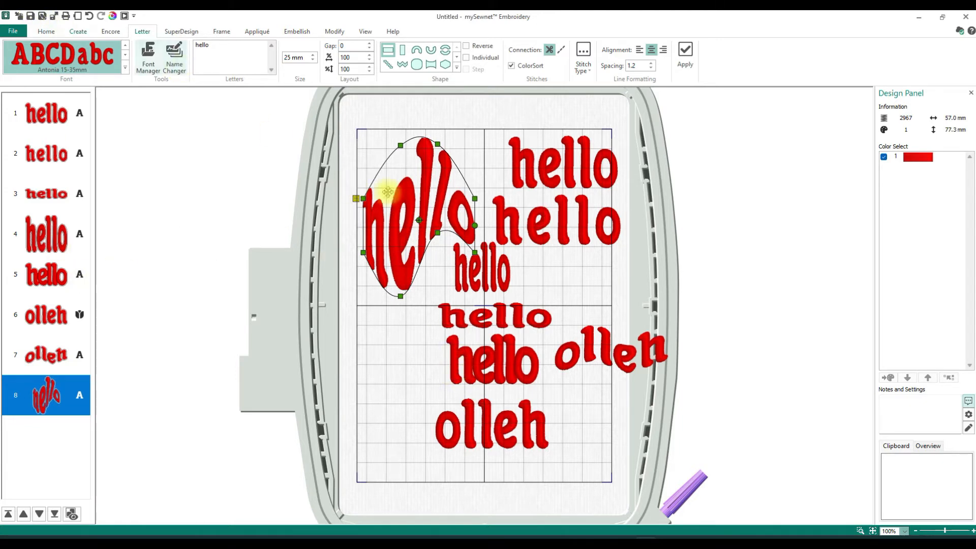
Enlarge the curved "hello" lettering to about 62.4 by 82.7 mm and turn off Force Even Distribution
drag(431, 181, 428, 164)
click(355, 182)
mouse_move(360, 181)
mouse_down()
mouse_move(349, 159)
mouse_move(351, 177)
mouse_up()
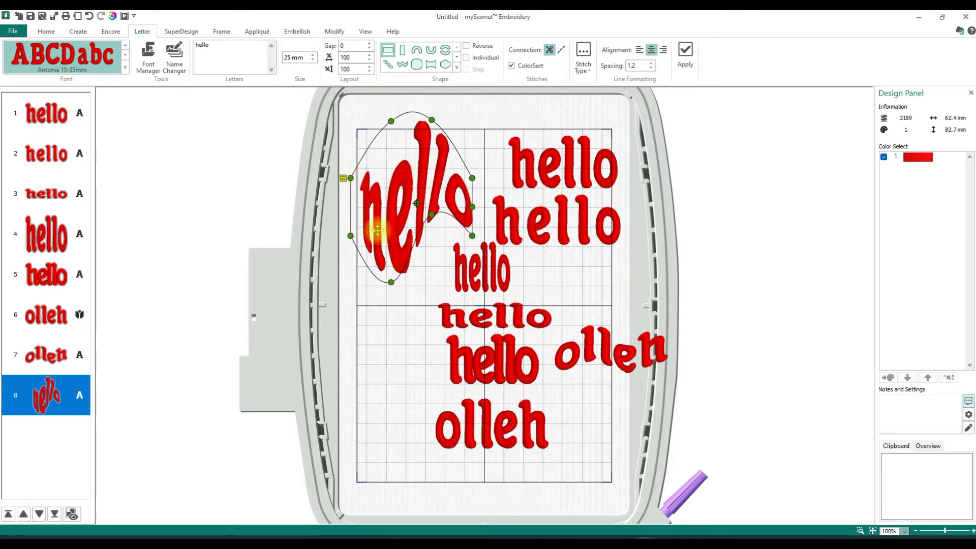
click(344, 180)
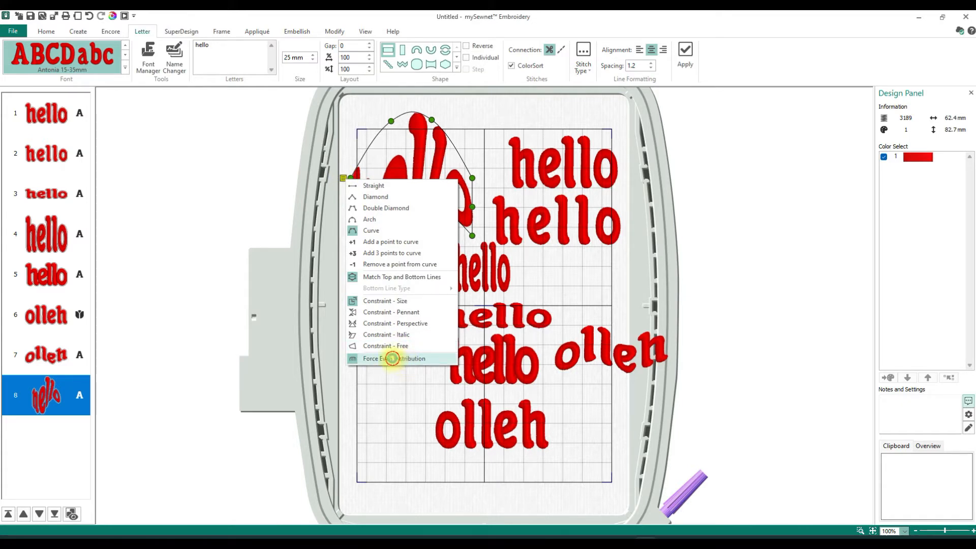
click(392, 358)
Set the curved lettering to Constraint - Free and distort its outline by its corner and curve points to about 126 by 67 mm
click(345, 179)
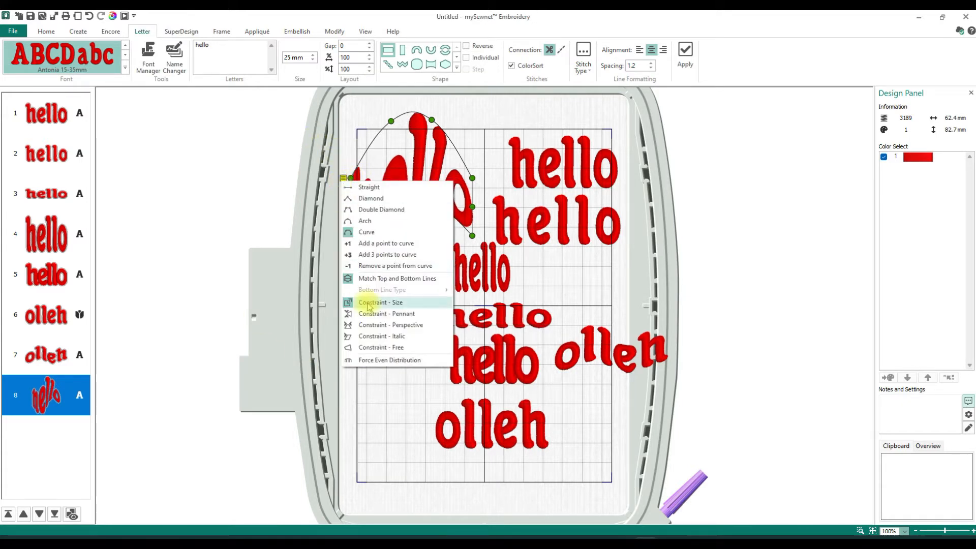
click(379, 348)
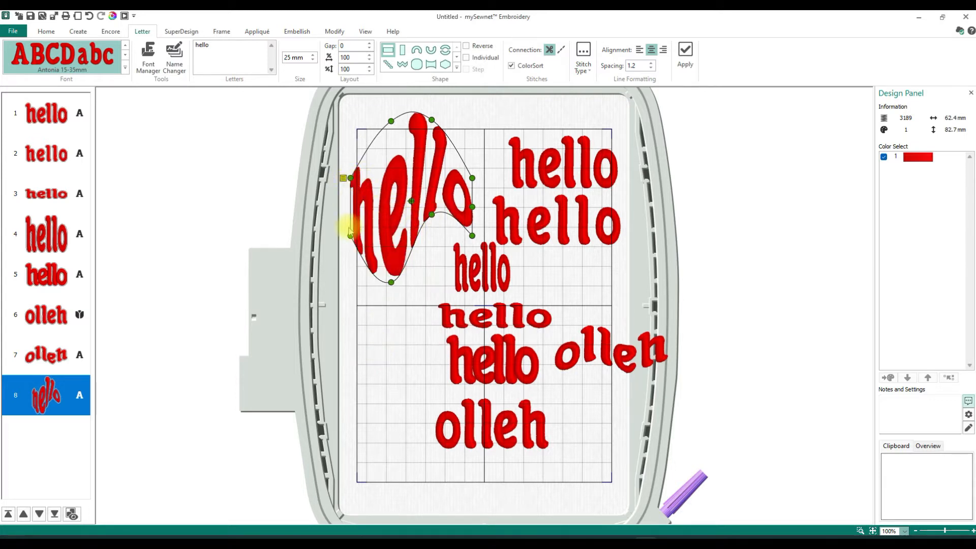
drag(353, 236, 307, 242)
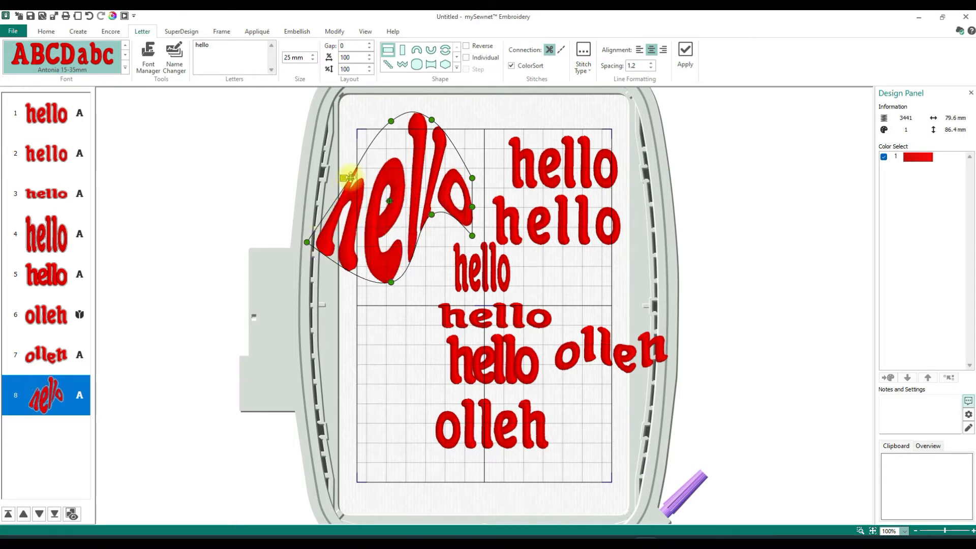
drag(350, 173, 245, 146)
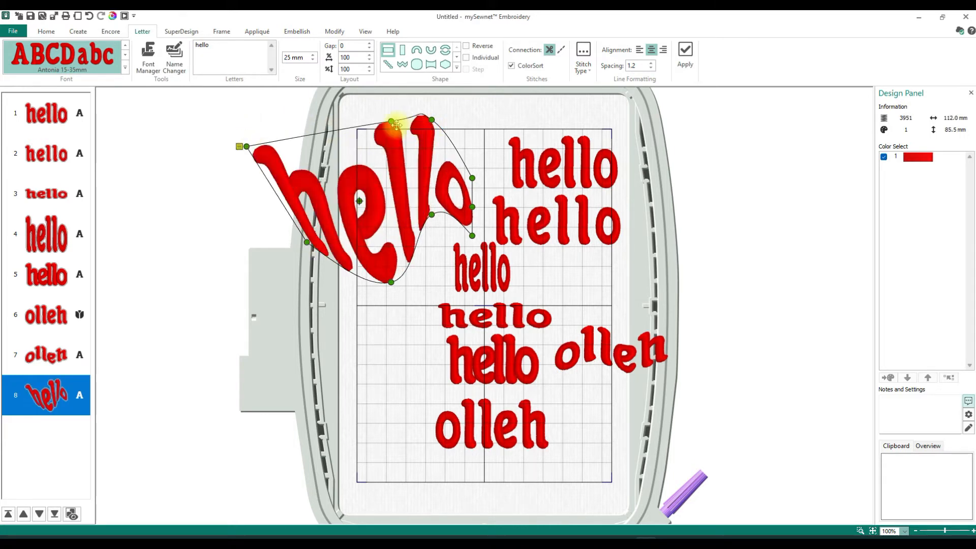
drag(392, 122, 348, 180)
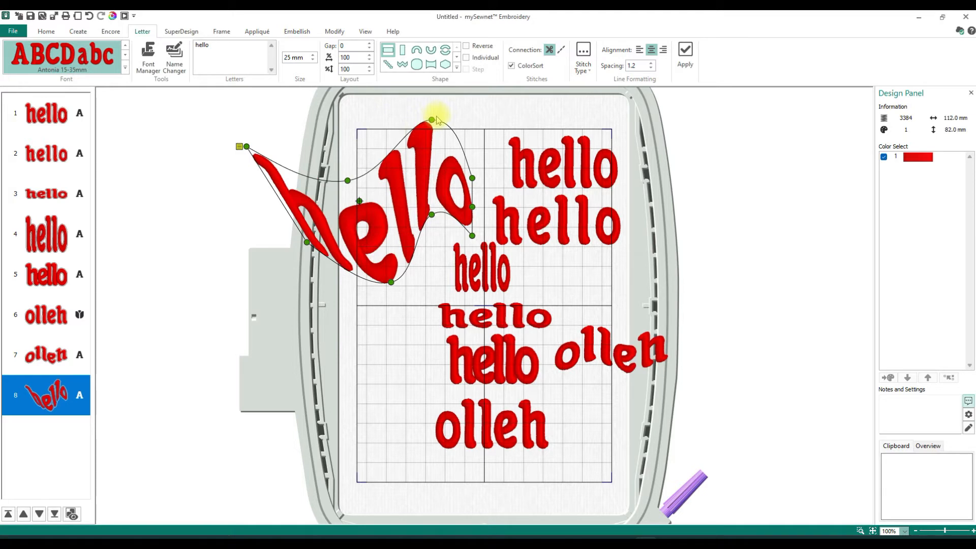
drag(431, 120, 366, 117)
click(472, 178)
drag(484, 159, 492, 183)
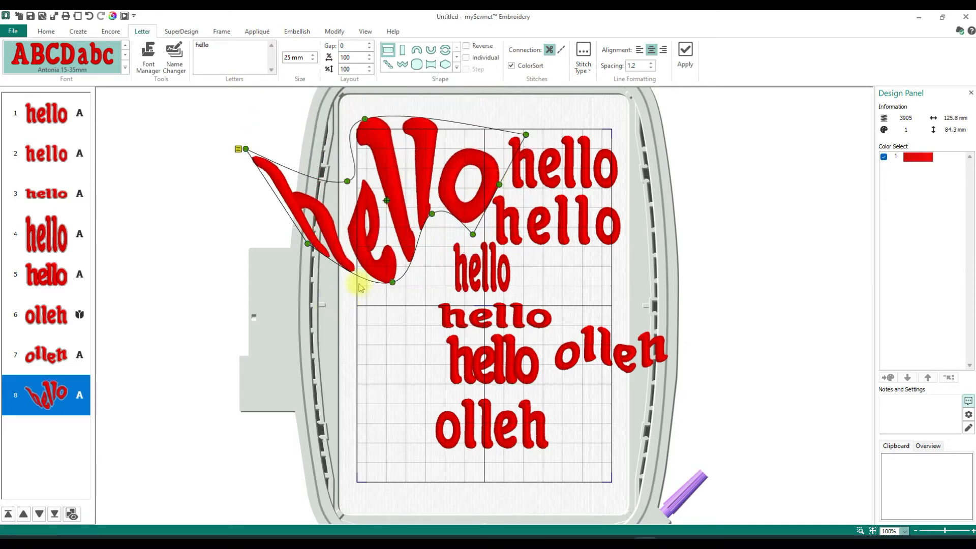
drag(394, 283, 379, 240)
drag(433, 197, 428, 159)
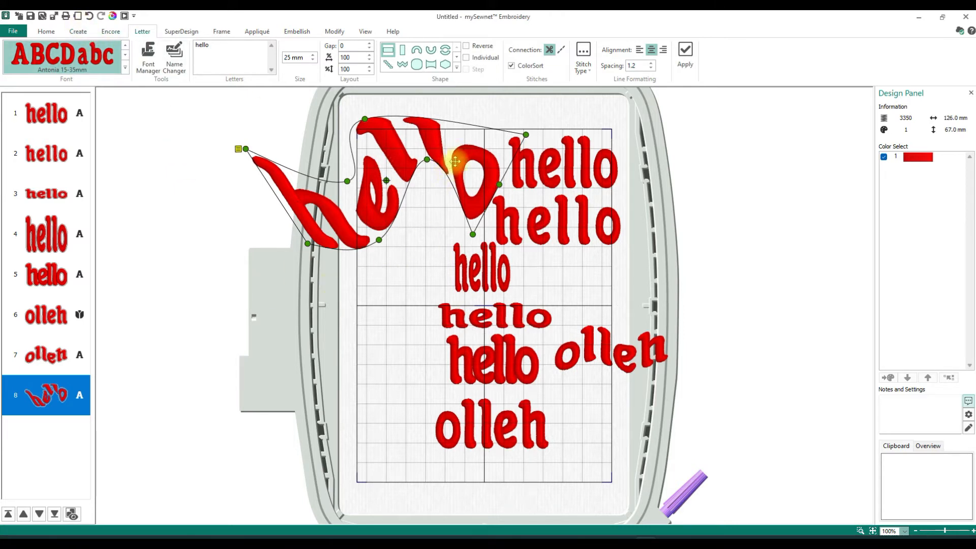
Delete the distorted "hello" lettering and move the zigzag lettering back to the hoop's upper left
key(Delete)
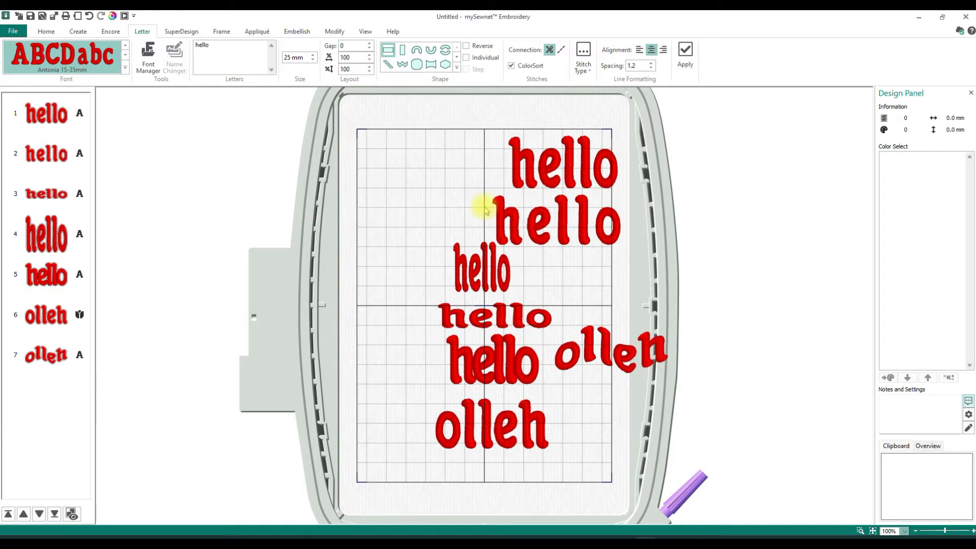
click(629, 365)
drag(629, 365, 430, 166)
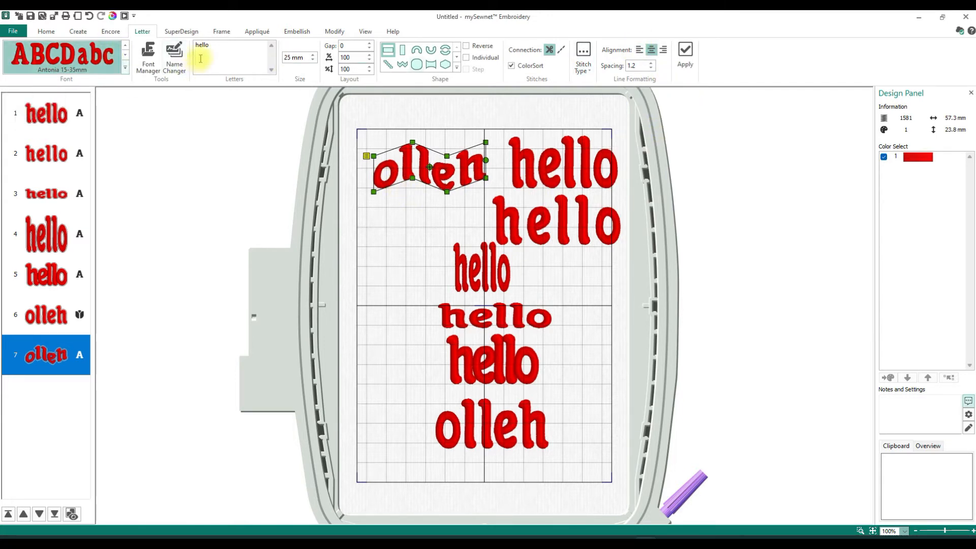
Create a left-aligned two-line lettering reading "hello" and "goodbye", and place it across the hoop's left edge
click(214, 45)
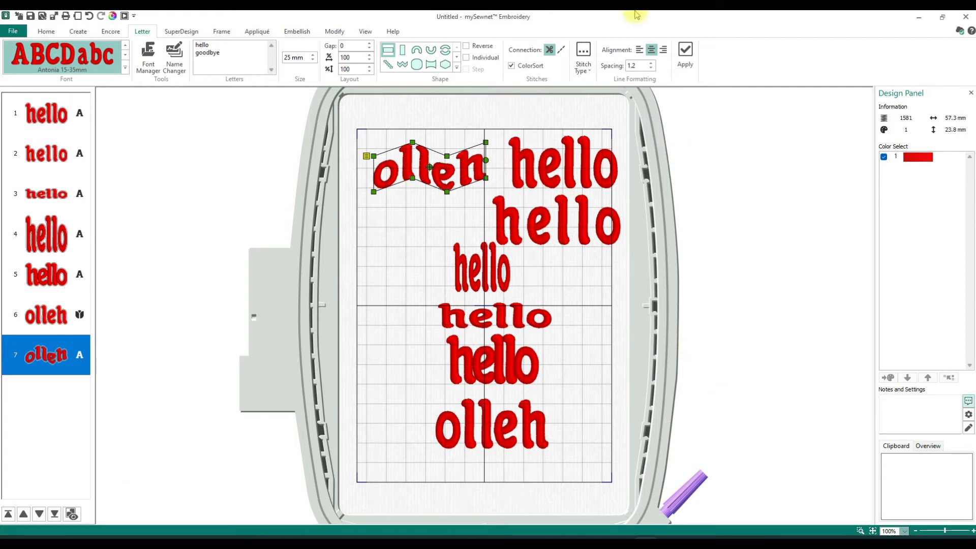
click(640, 50)
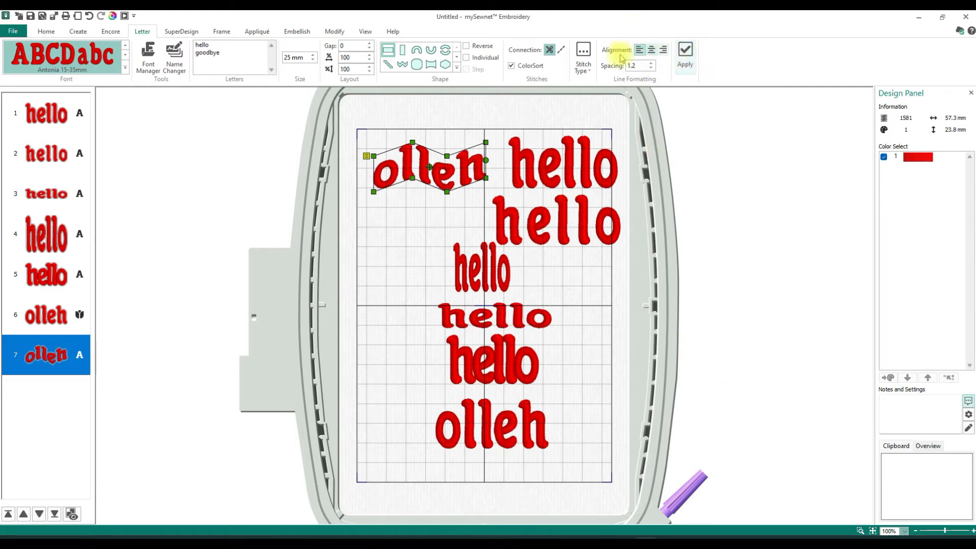
click(684, 52)
drag(414, 259, 326, 250)
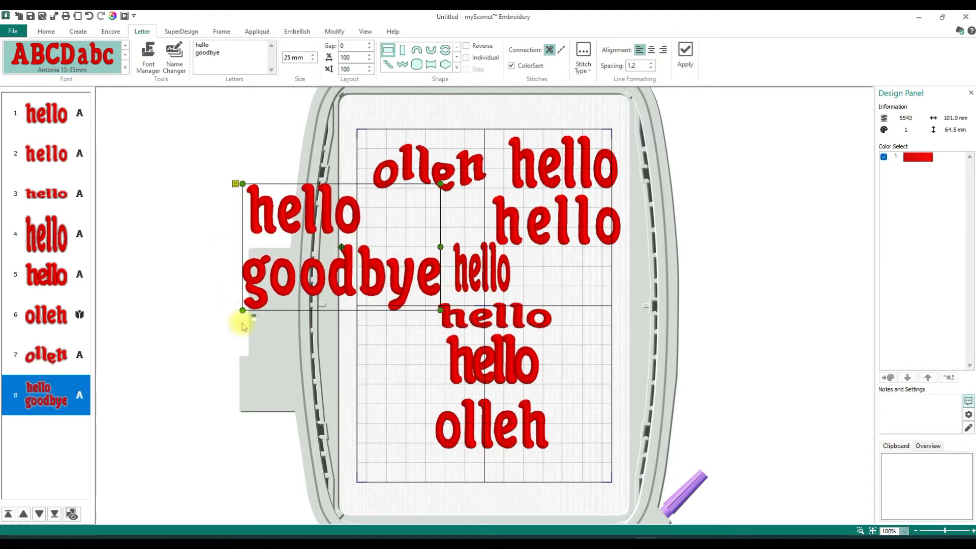
Create a centre-aligned version of the "hello" / "goodbye" lettering and place it below the left-aligned one
click(652, 50)
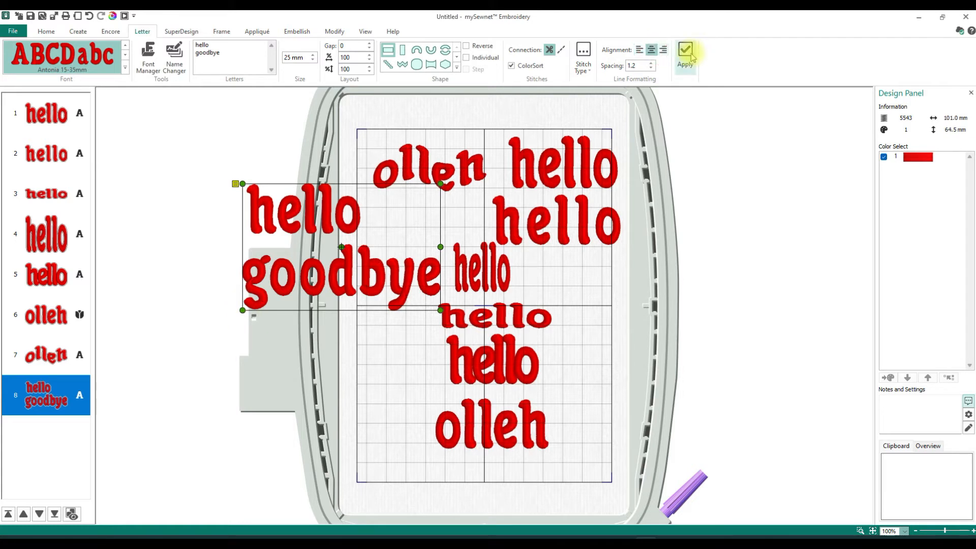
click(684, 53)
drag(361, 374, 328, 387)
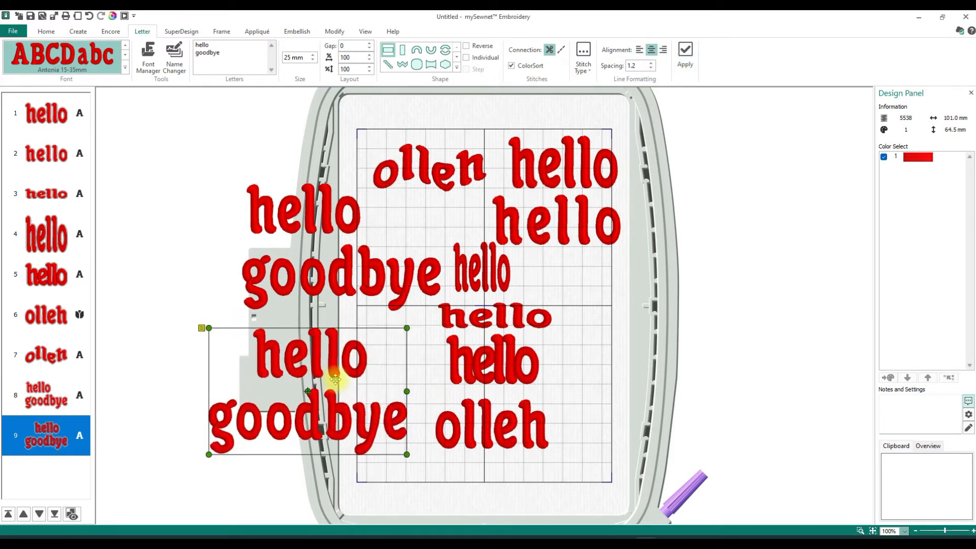
Create a right-aligned version of the "hello" / "goodbye" lettering and place it across the hoop's right edge
click(685, 53)
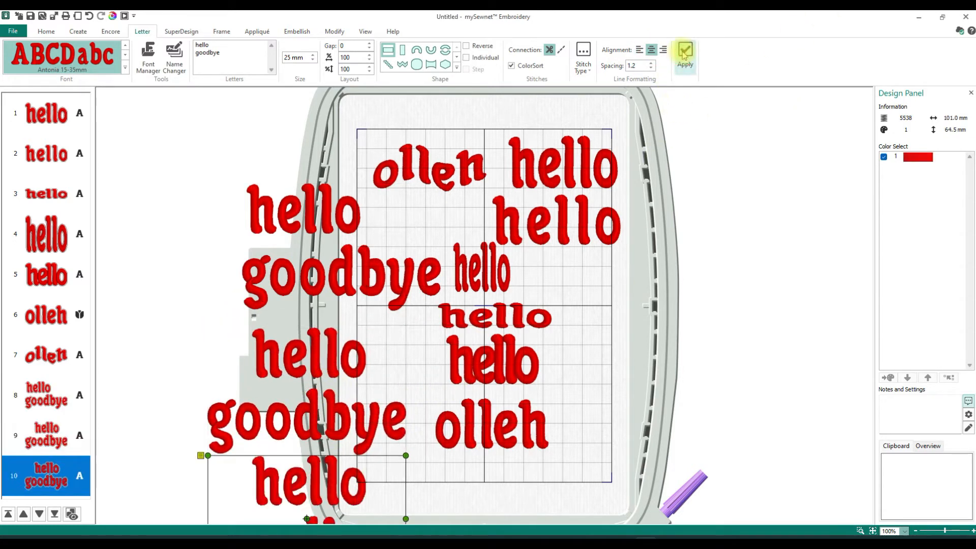
key(Delete)
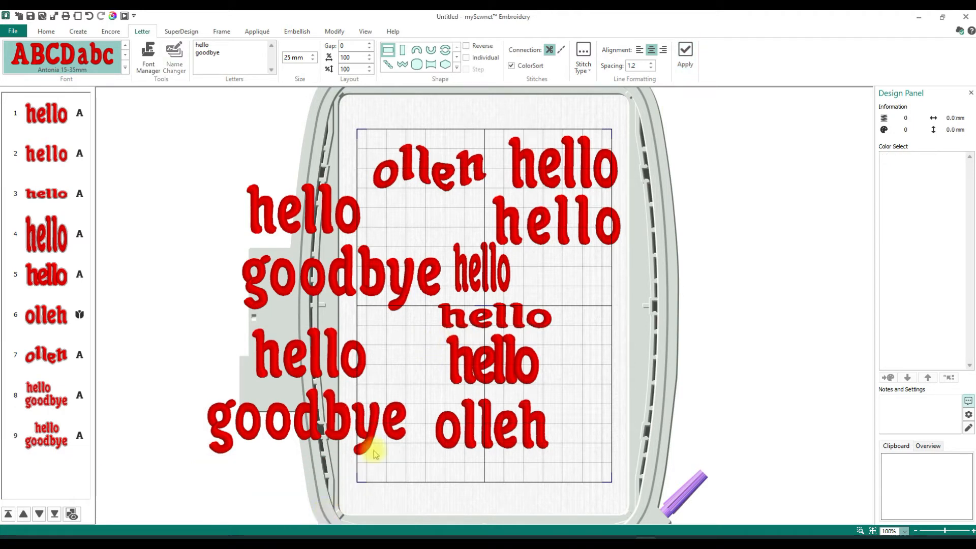
click(682, 53)
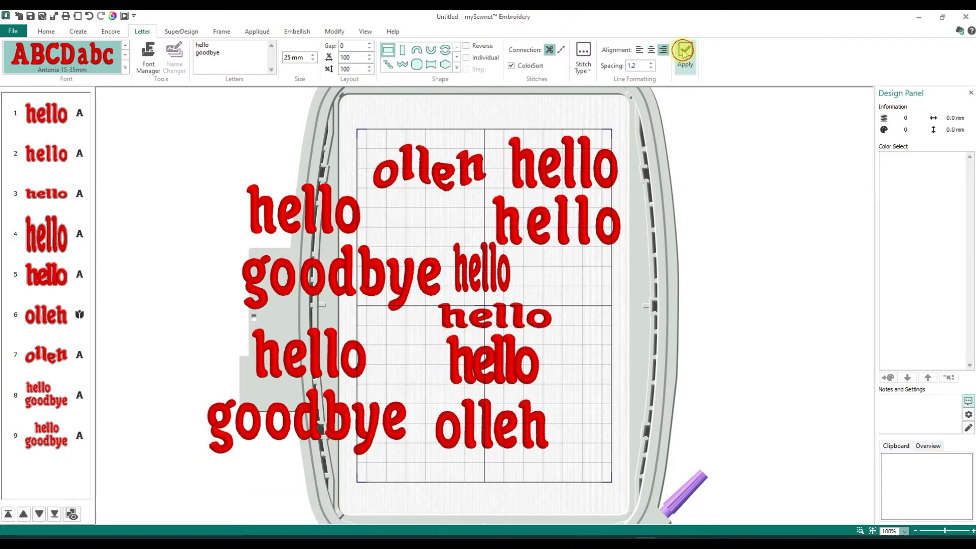
drag(534, 258, 730, 303)
click(730, 304)
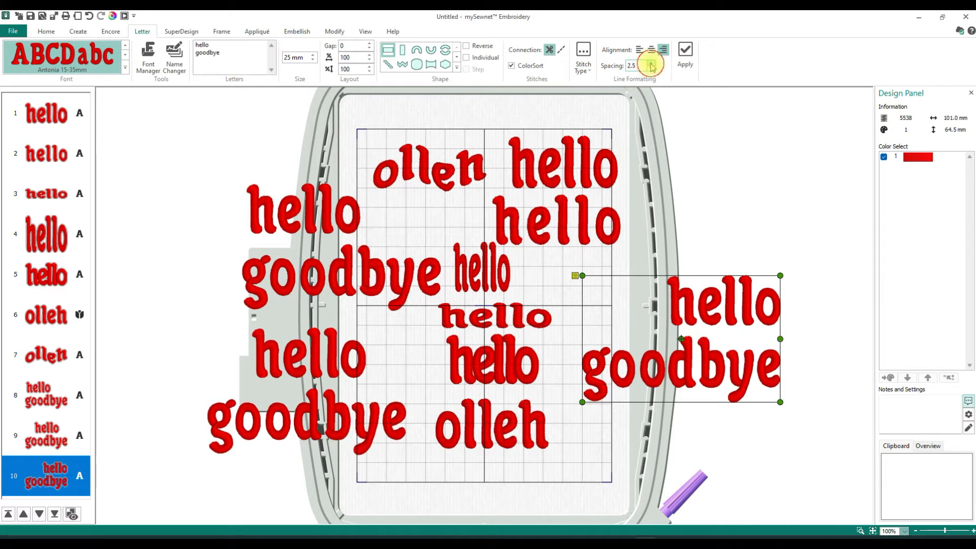
Create a centre-aligned "hello" / "goodbye" lettering with line spacing 3.5 and place it around the right-aligned one
click(651, 63)
click(651, 64)
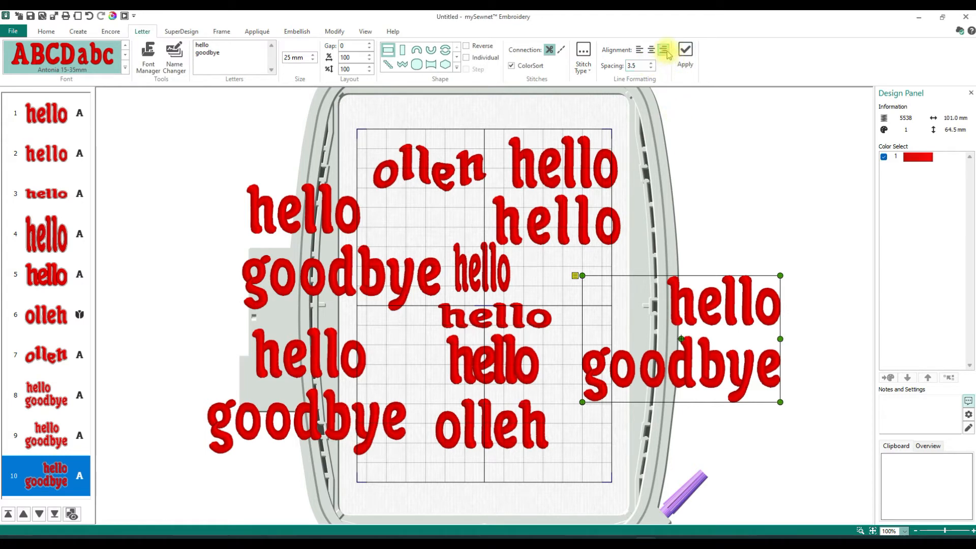
click(652, 51)
click(686, 54)
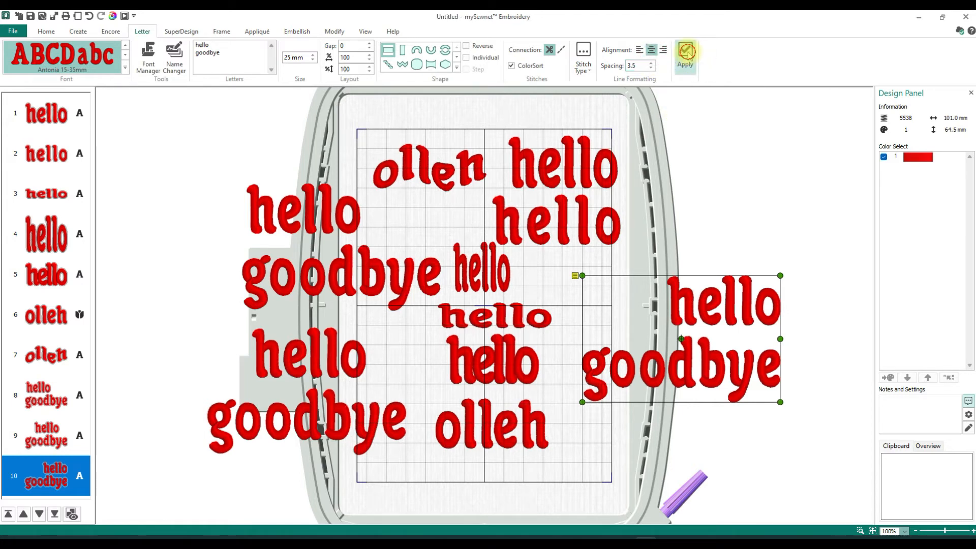
drag(721, 447, 739, 263)
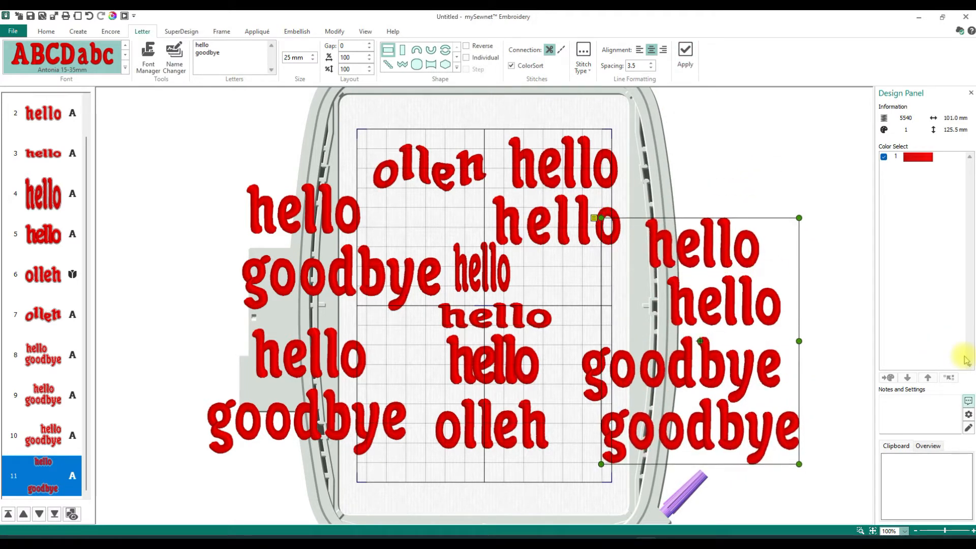
drag(777, 264, 809, 138)
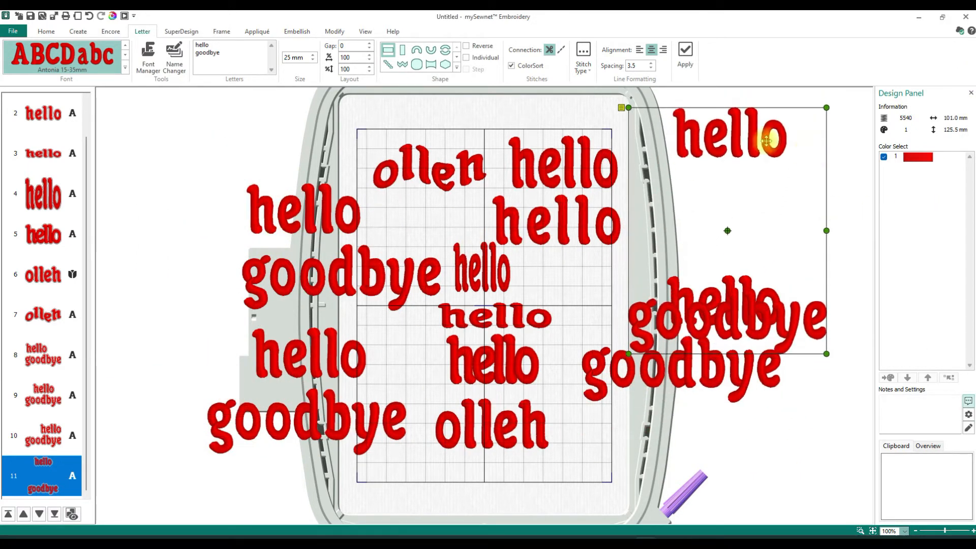
drag(769, 240, 780, 350)
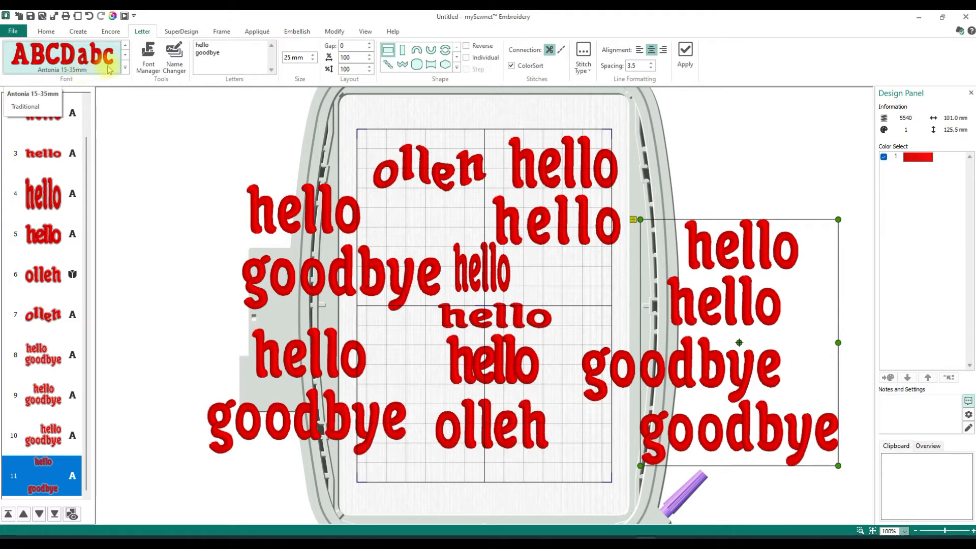
Browse the available font styles, including the Effects, Elegant, Floral and Foam categories
click(124, 68)
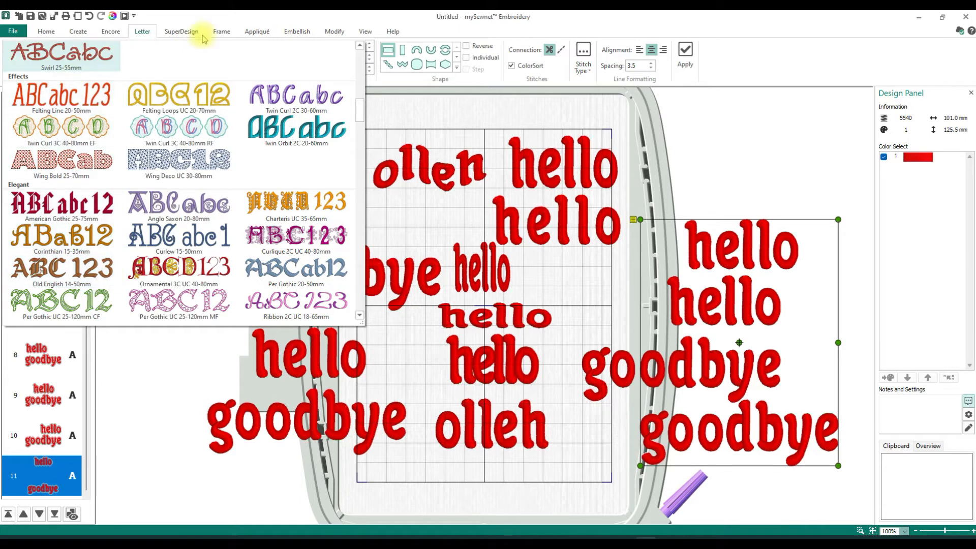
click(192, 23)
click(125, 45)
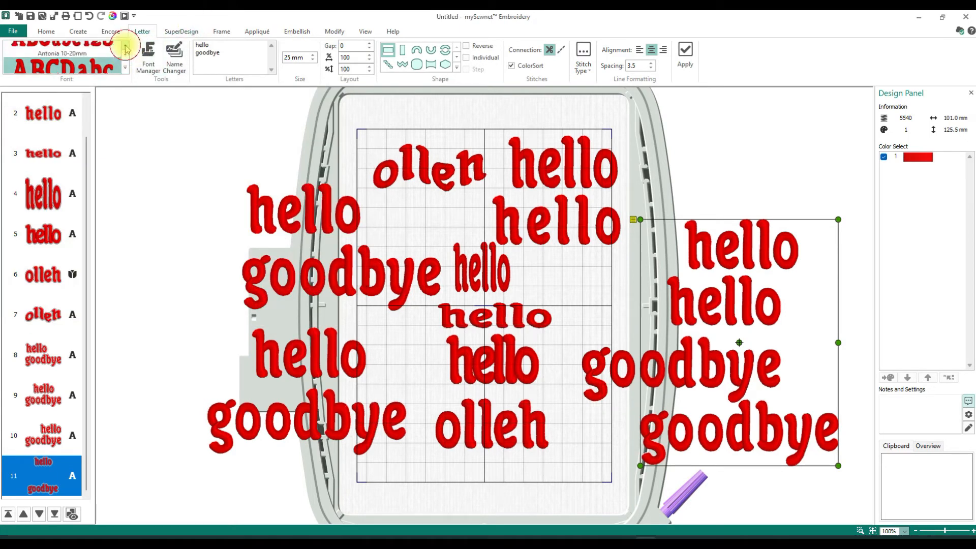
click(125, 55)
click(125, 56)
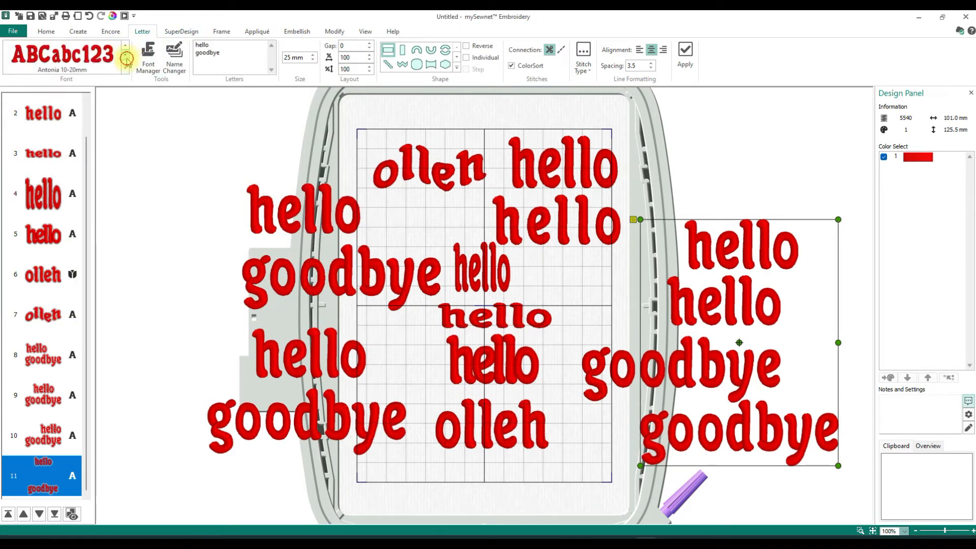
click(125, 55)
click(126, 71)
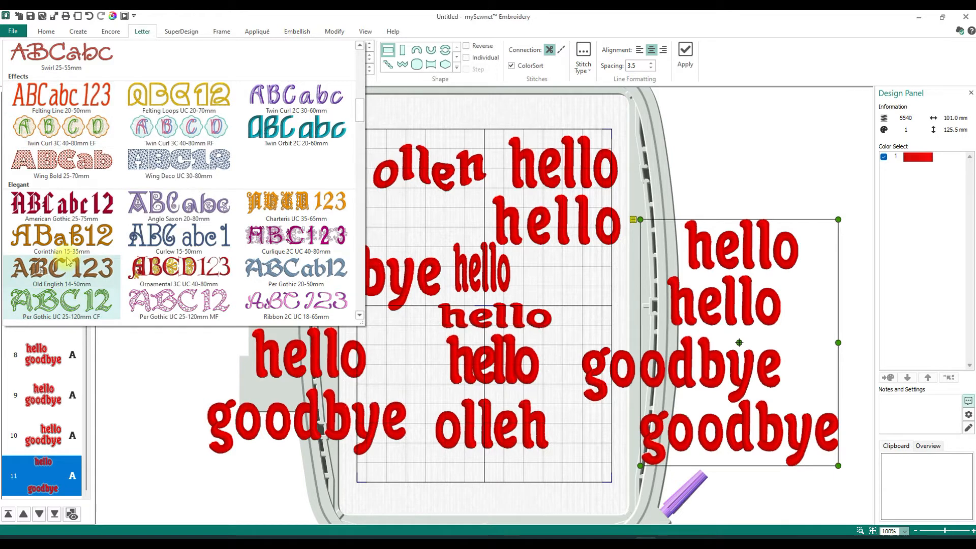
scroll(68, 262, down, 5)
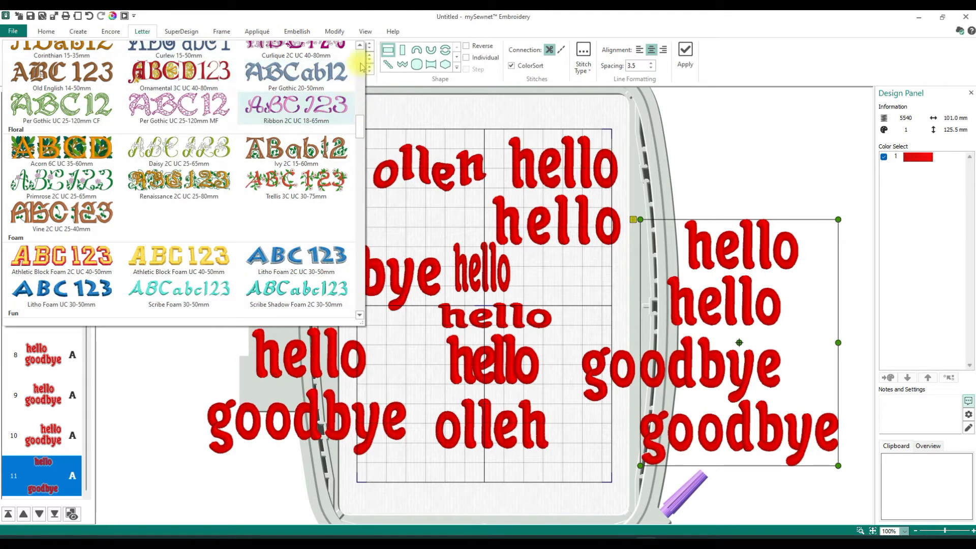
click(376, 85)
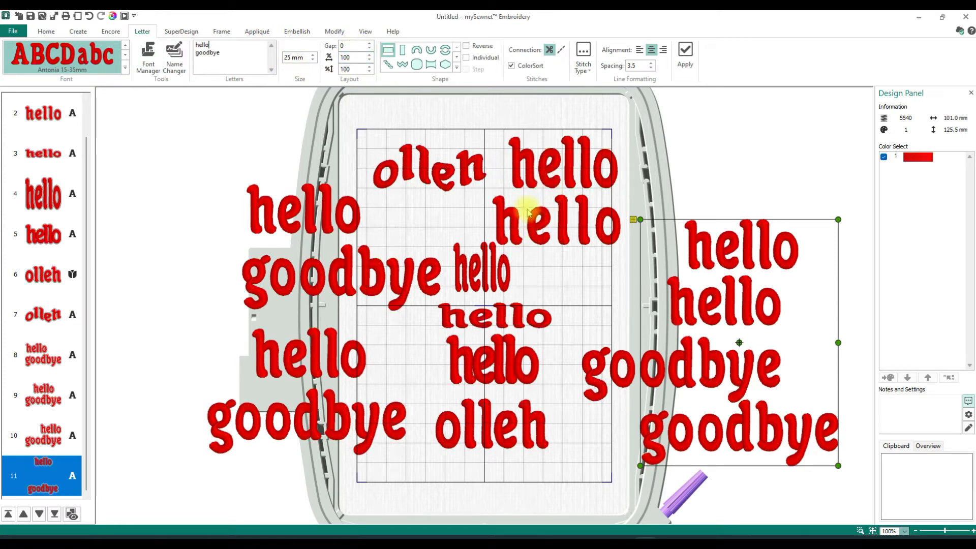
Place the tightly spaced "hello" beside the normal one at the hoop's upper right edge and shift the widely spaced "hello" slightly right
click(554, 159)
click(548, 233)
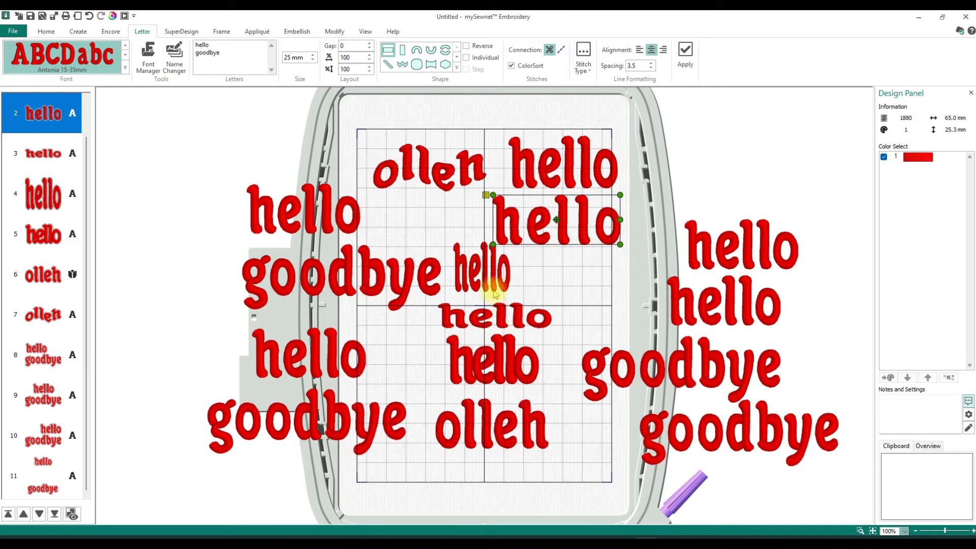
drag(495, 364, 674, 181)
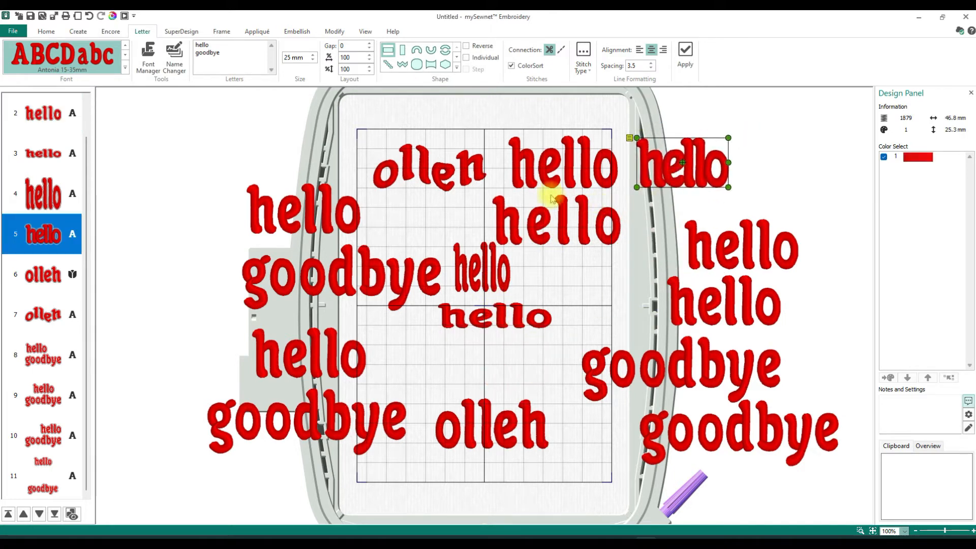
click(532, 233)
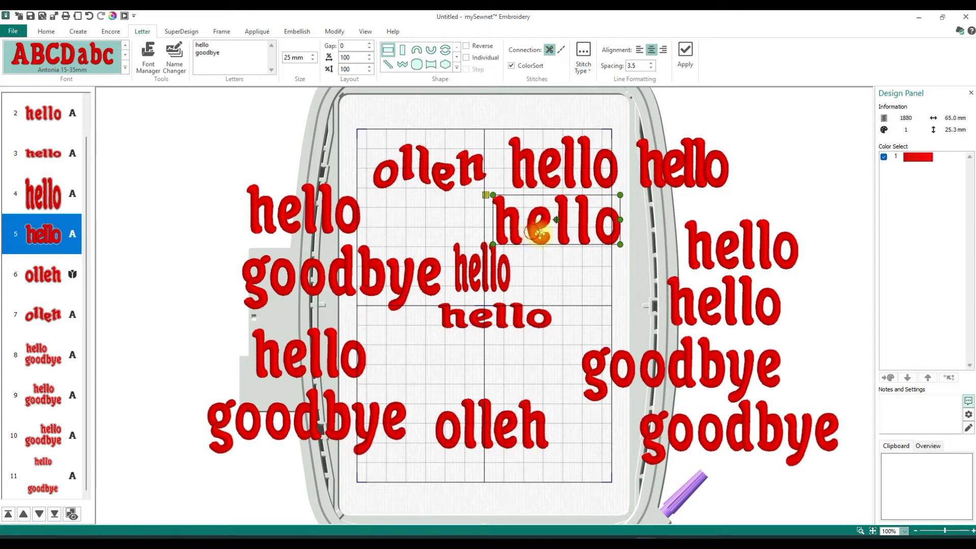
drag(532, 232, 554, 234)
click(690, 153)
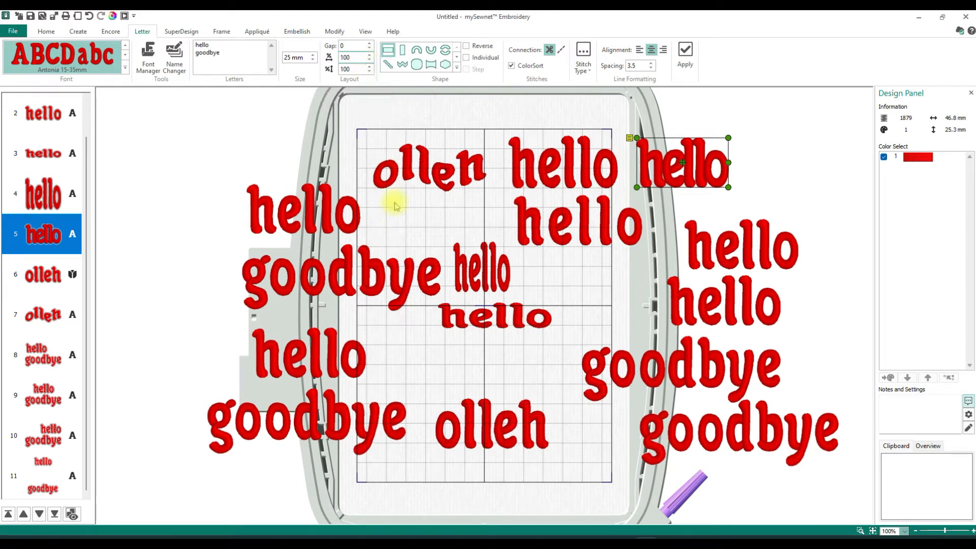
Move the narrow "hello" and the flattened "hello" side by side above the normally proportioned lettering
click(488, 269)
drag(504, 283, 533, 127)
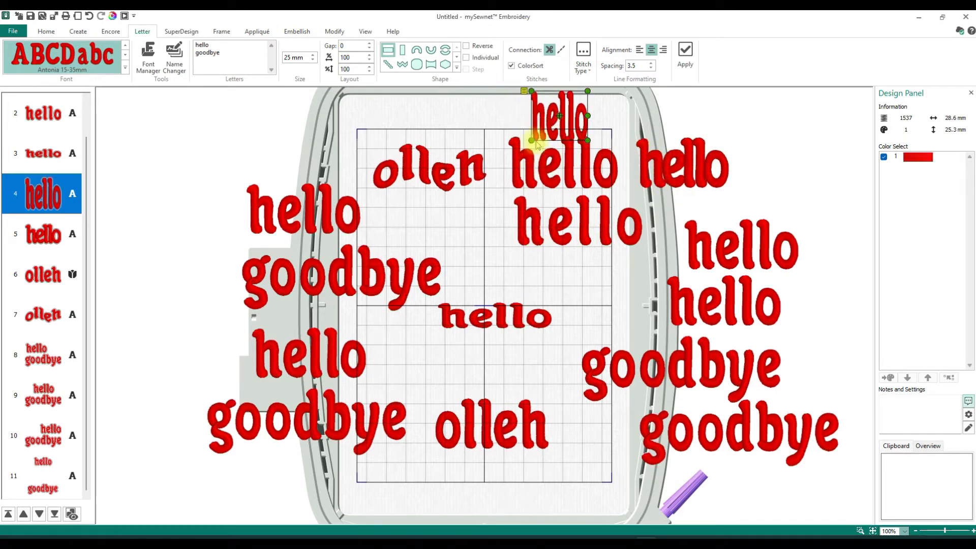
drag(560, 127, 542, 131)
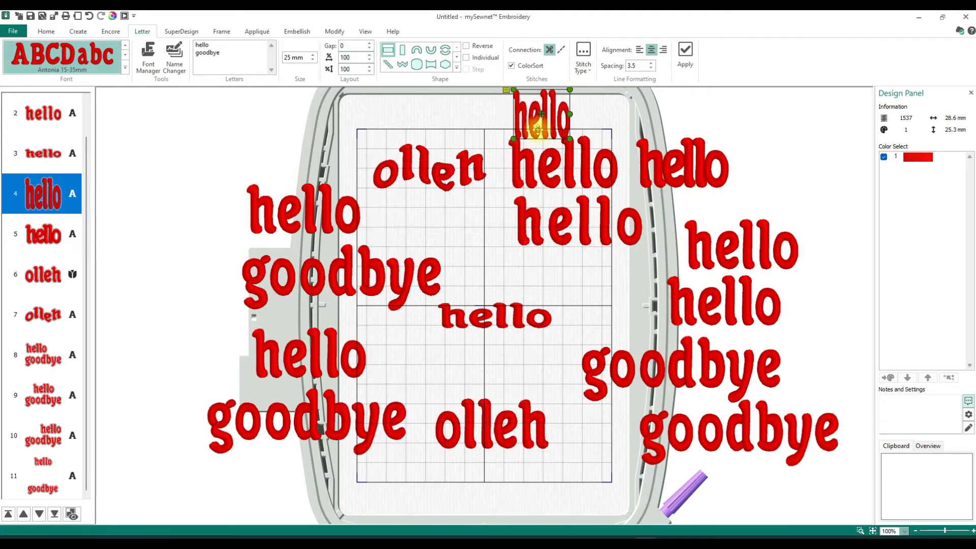
click(513, 330)
drag(512, 325, 622, 116)
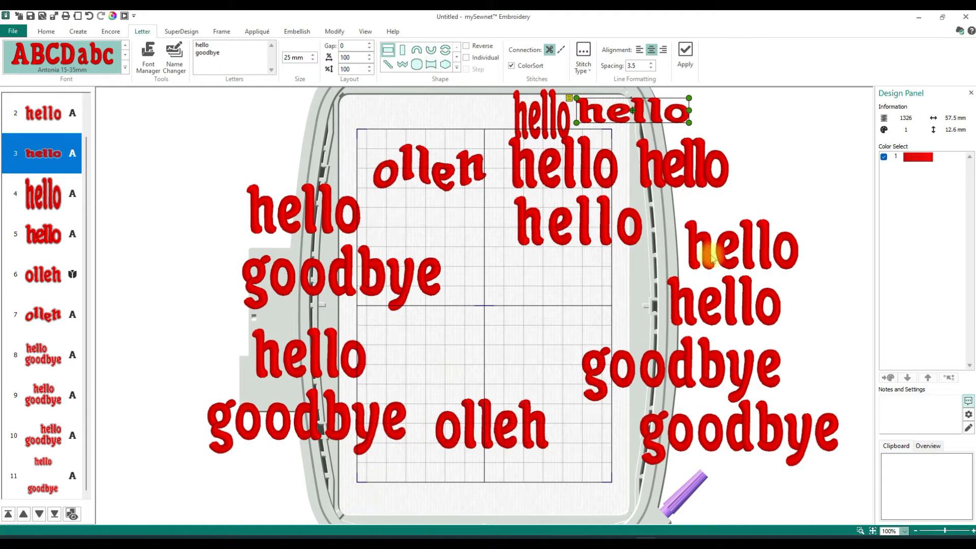
Move the zigzag "olleh" lettering to the hoop's centre and the straight "olleh" to the hoop's upper left
click(451, 172)
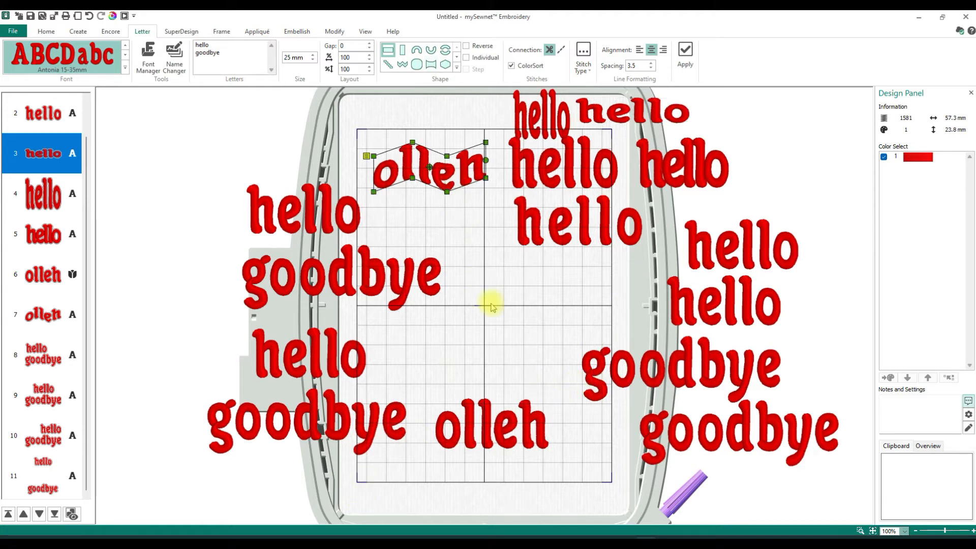
drag(466, 176, 533, 333)
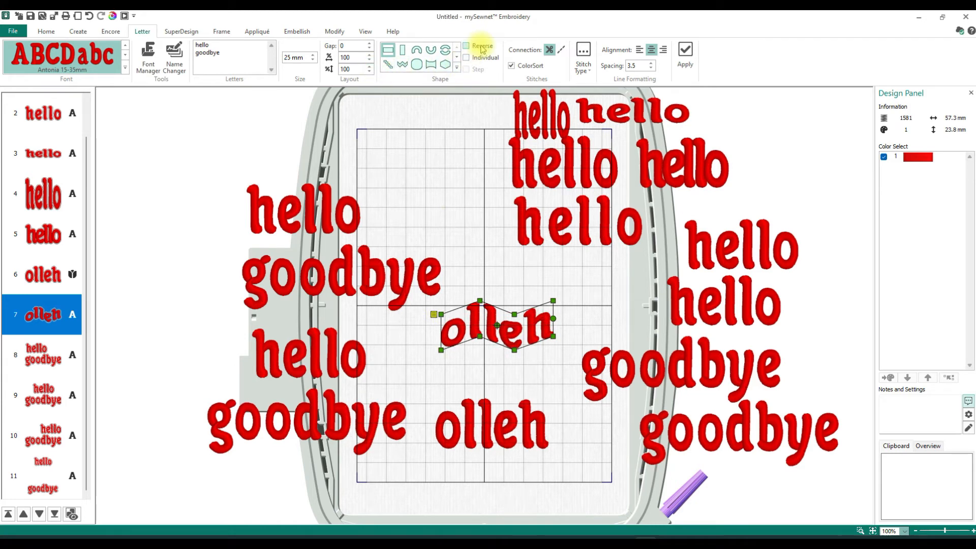
click(492, 437)
drag(492, 445, 417, 165)
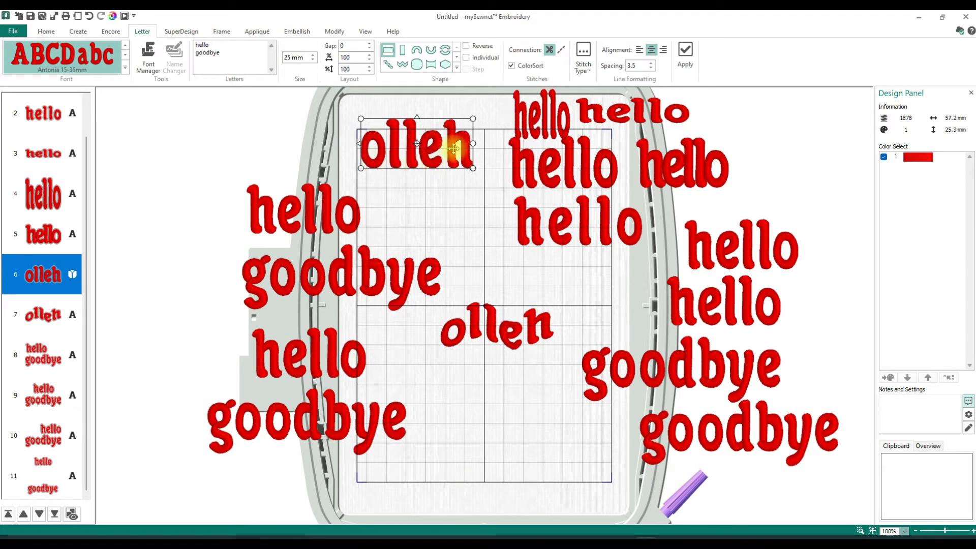
Create a single-line "hello" with the Individual option and place its letters together in the lower part of the hoop
click(465, 58)
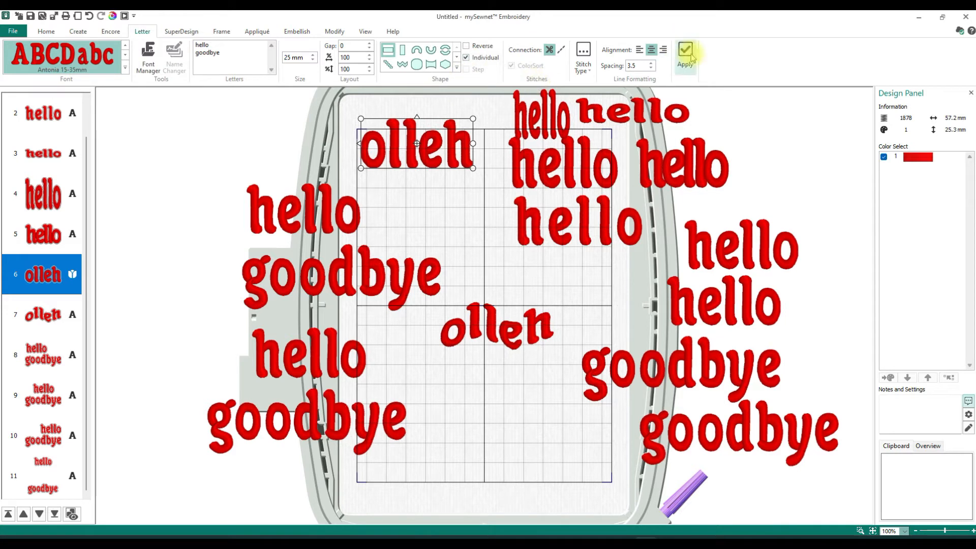
double_click(213, 53)
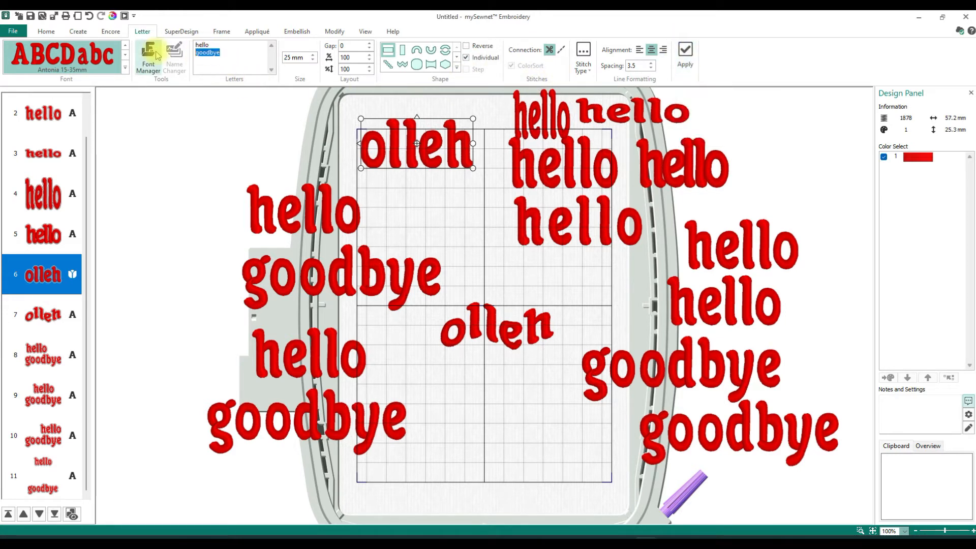
key(BackSpace)
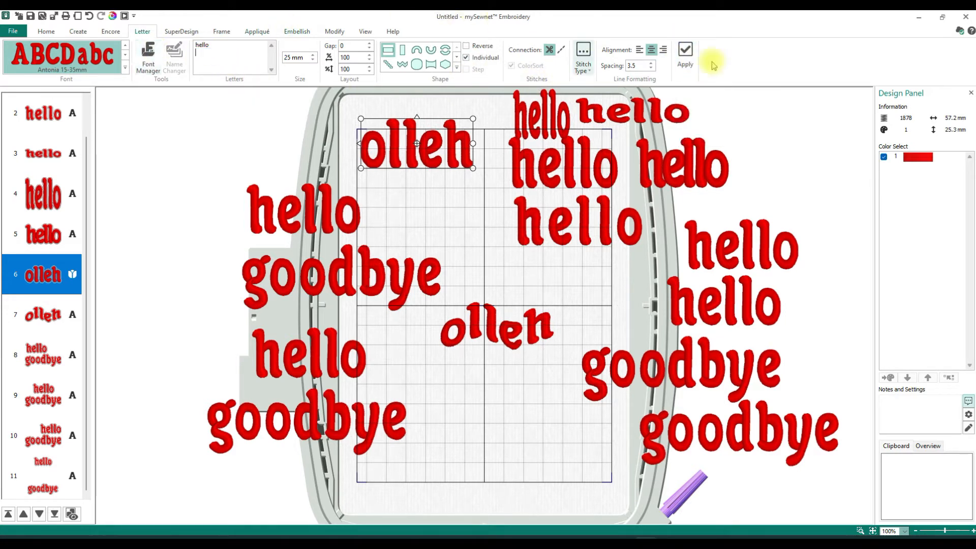
click(685, 56)
drag(450, 315, 508, 447)
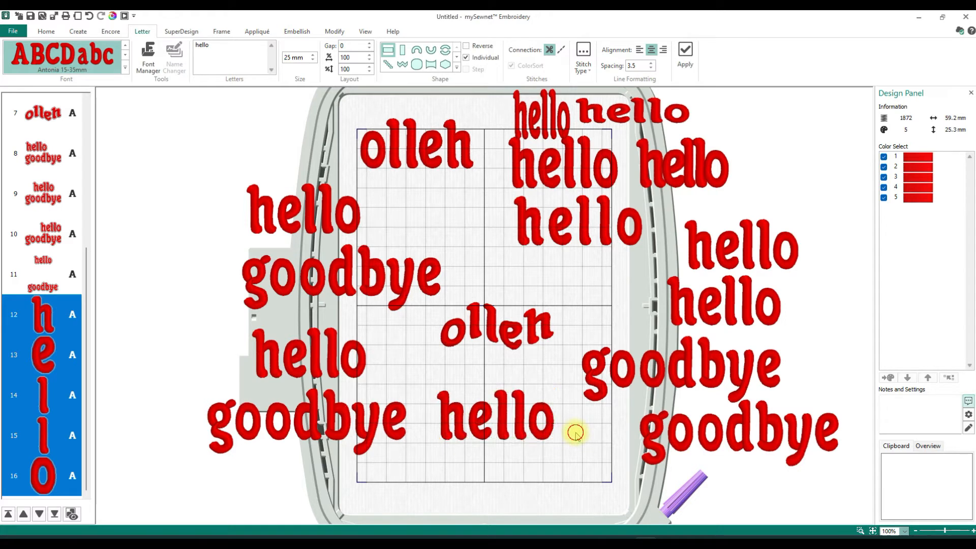
Enlarge the individual letter "h" to about 27.5 by 40.6 mm and the "o" to about 27.7 by 30.8 mm
click(456, 422)
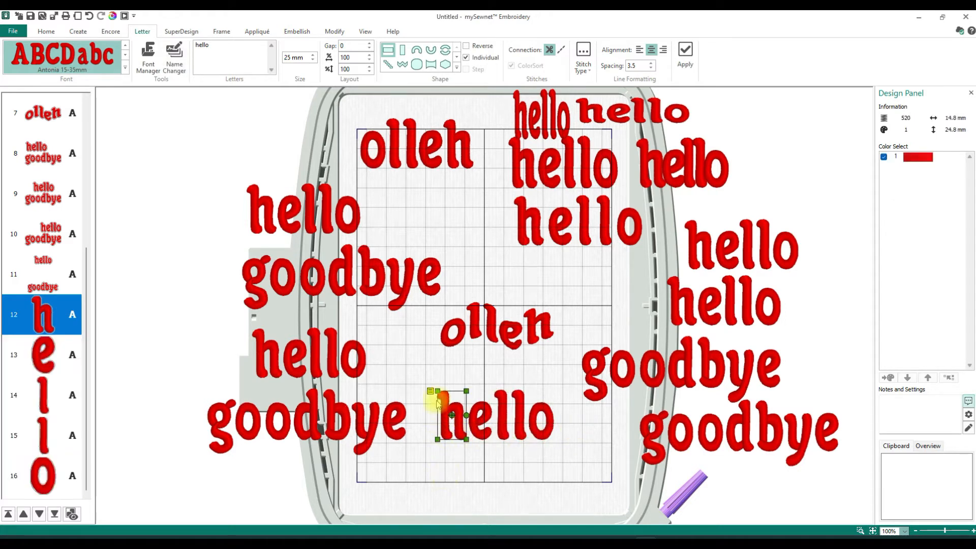
drag(437, 391, 413, 360)
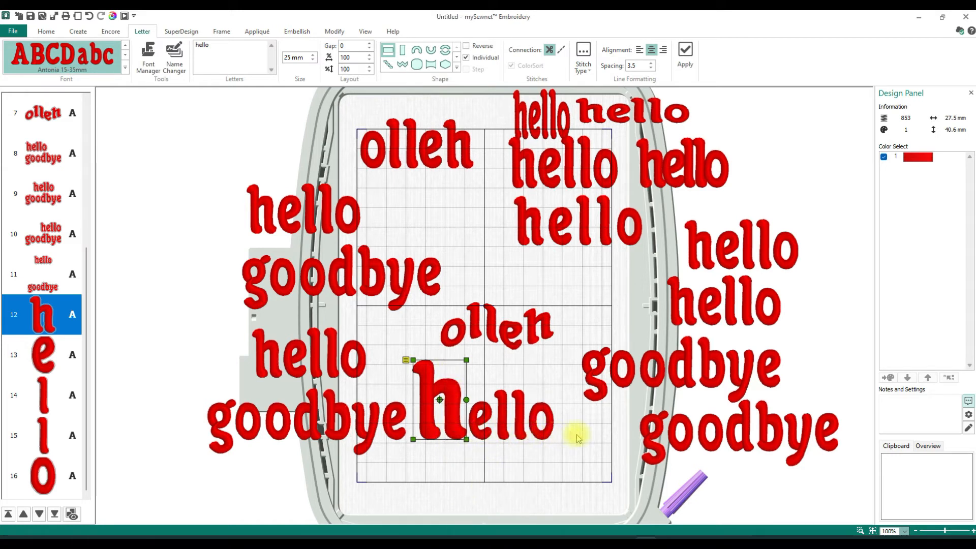
click(545, 425)
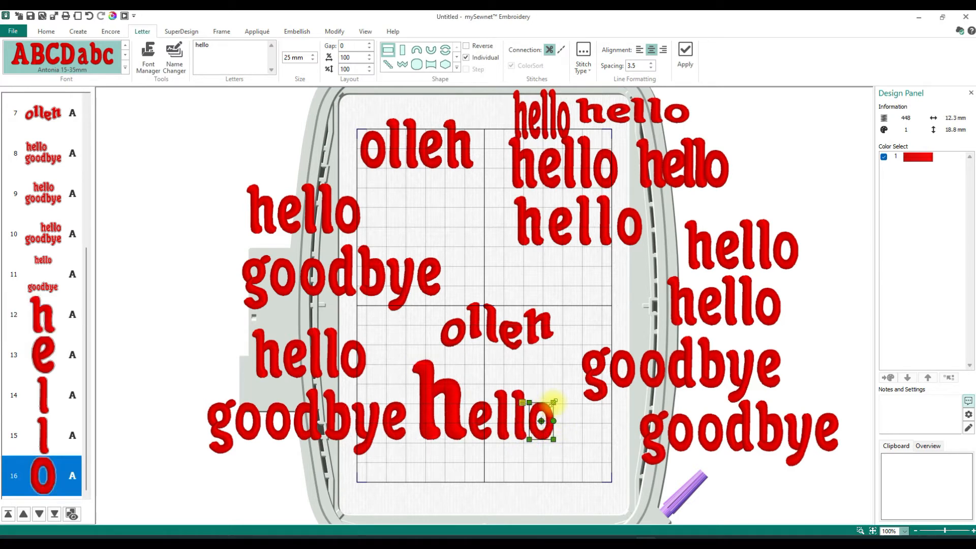
drag(558, 392, 584, 379)
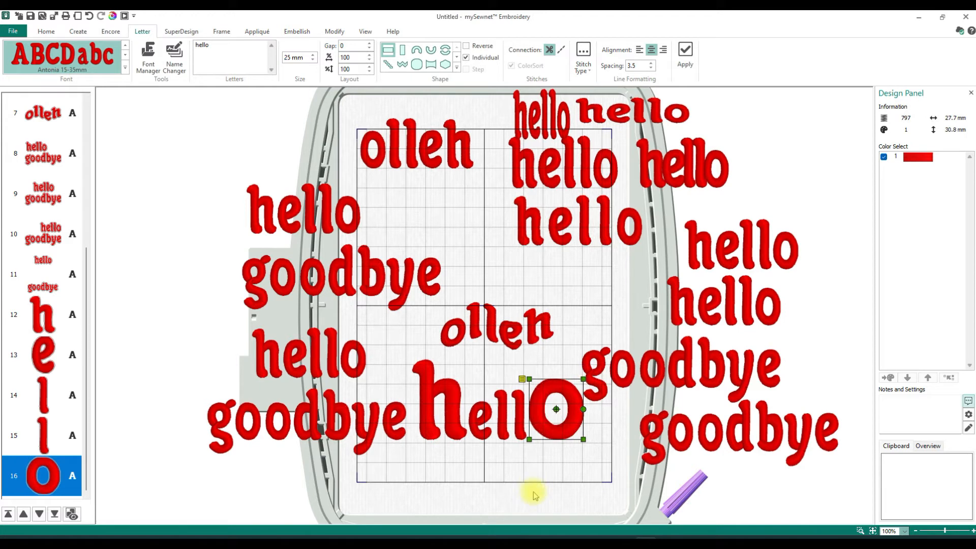
click(528, 465)
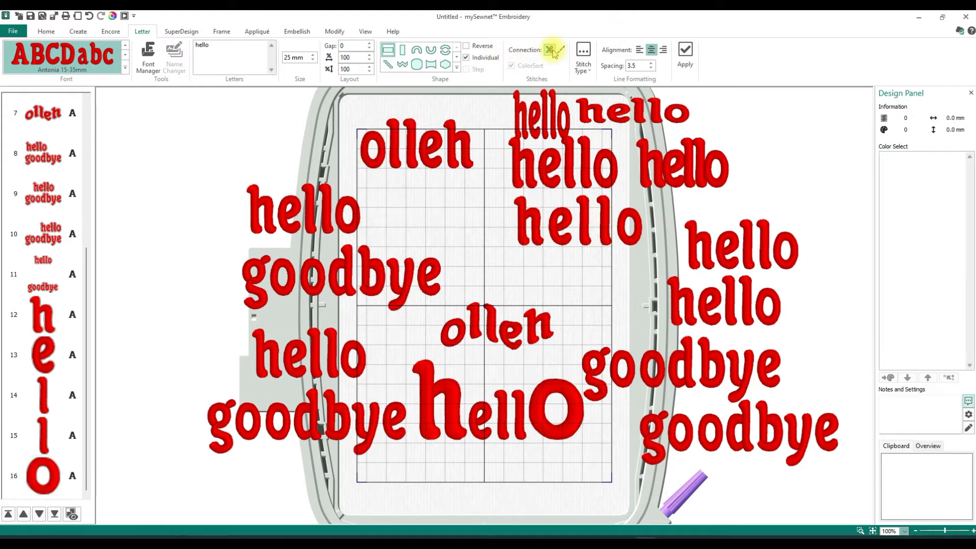
Check the stitch types available for the normally proportioned "hello" lettering
click(544, 158)
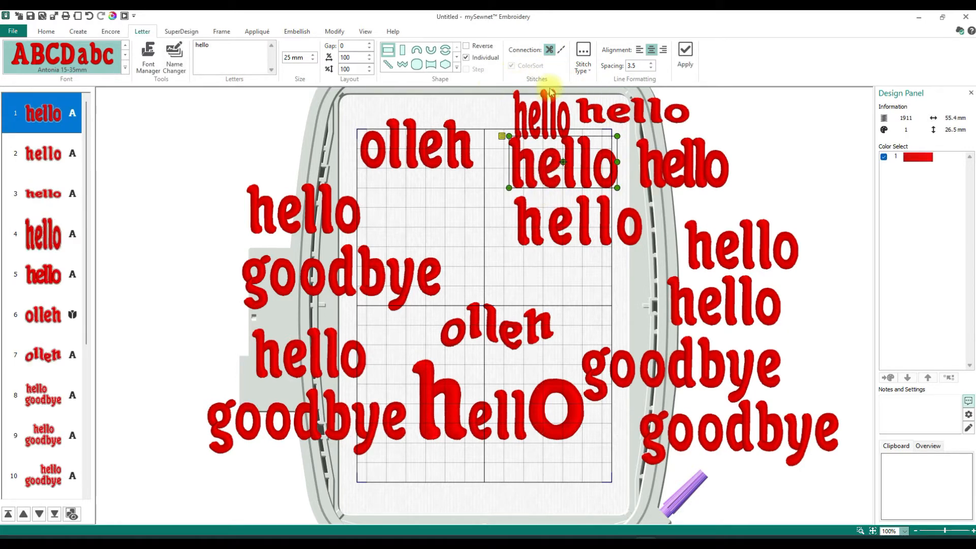
click(587, 65)
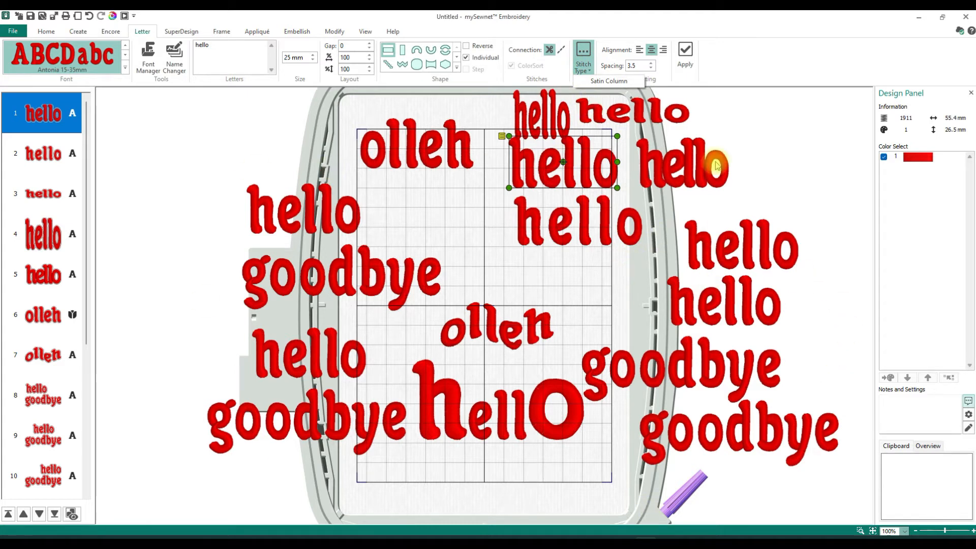
click(689, 83)
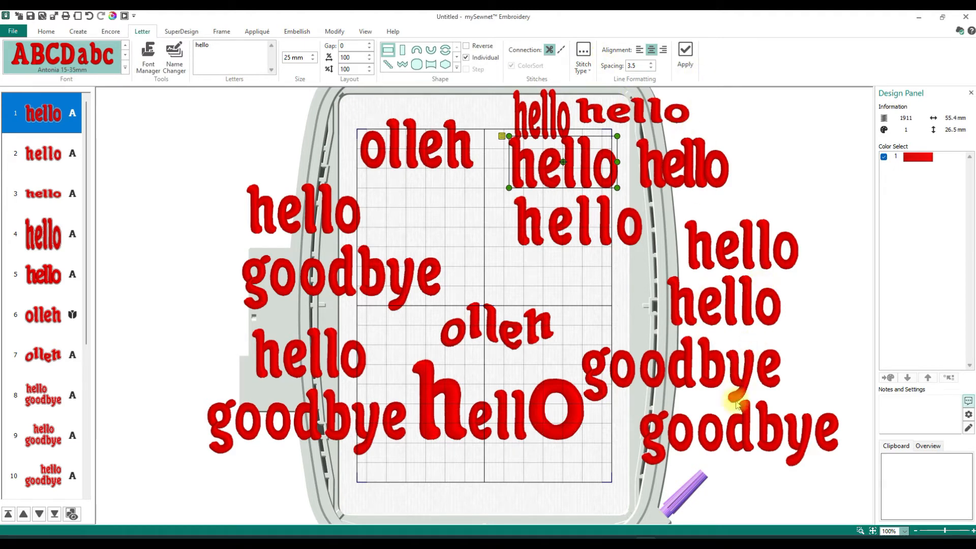
Stack the right-aligned, left-aligned and centred "hello goodbye" letterings left of the hoop and shift the widely spaced one slightly further right
click(724, 373)
click(617, 370)
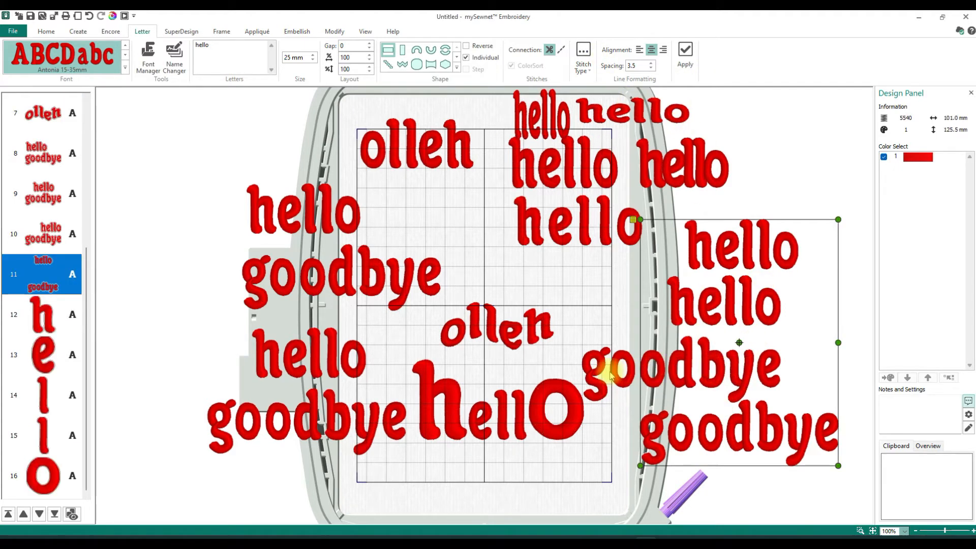
drag(620, 370, 212, 190)
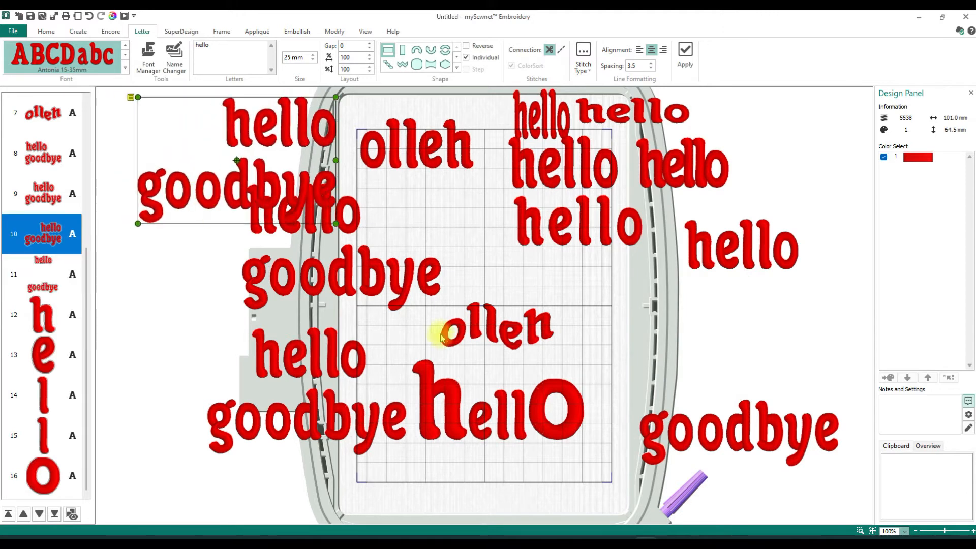
drag(348, 290, 234, 319)
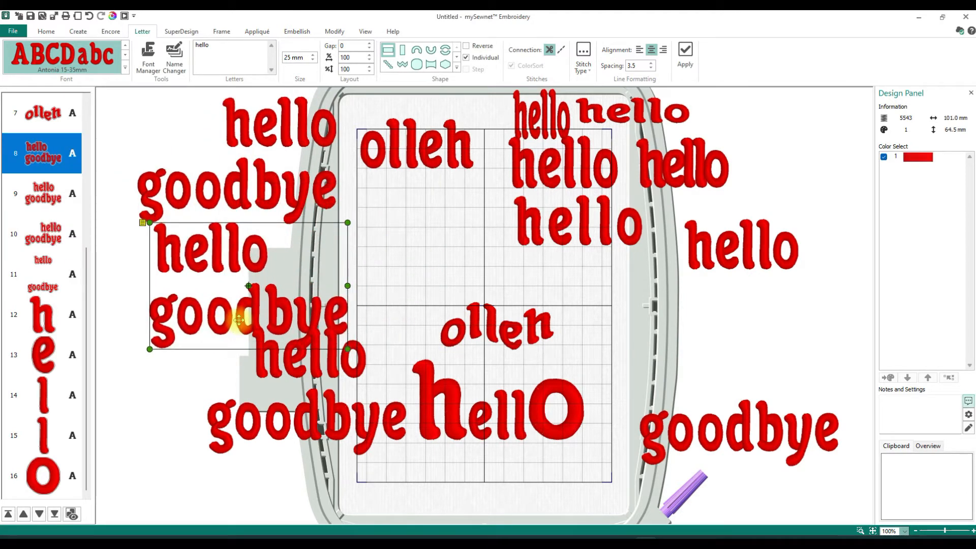
click(309, 424)
drag(309, 425, 242, 454)
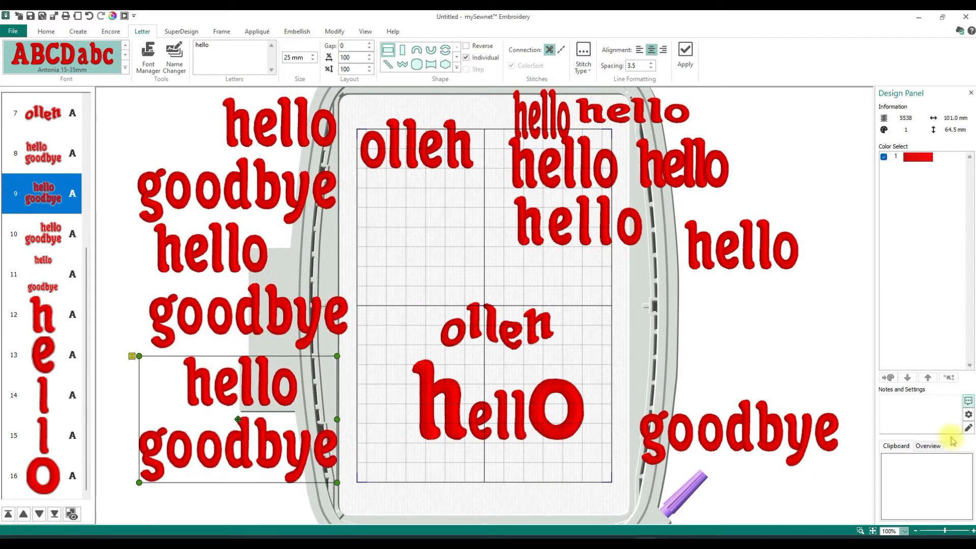
click(725, 233)
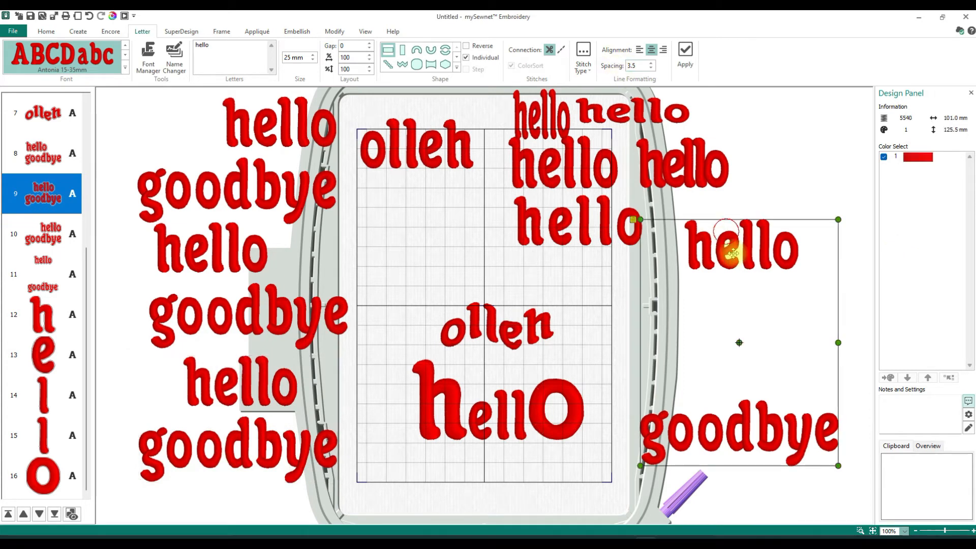
drag(736, 266, 758, 272)
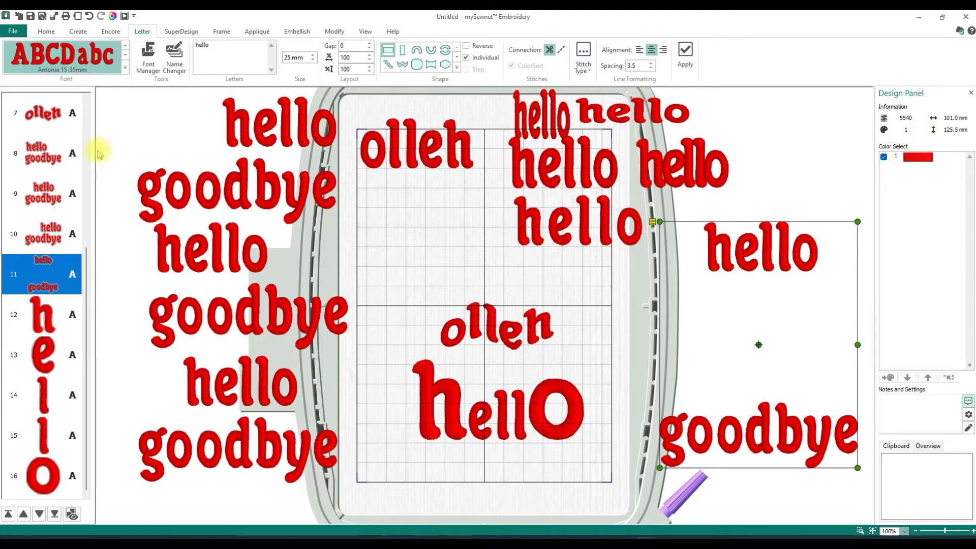
Go through the letters h, e, l, l and o of the individual "hello" one by one as separate objects
click(42, 331)
click(43, 350)
click(43, 395)
click(43, 435)
click(44, 477)
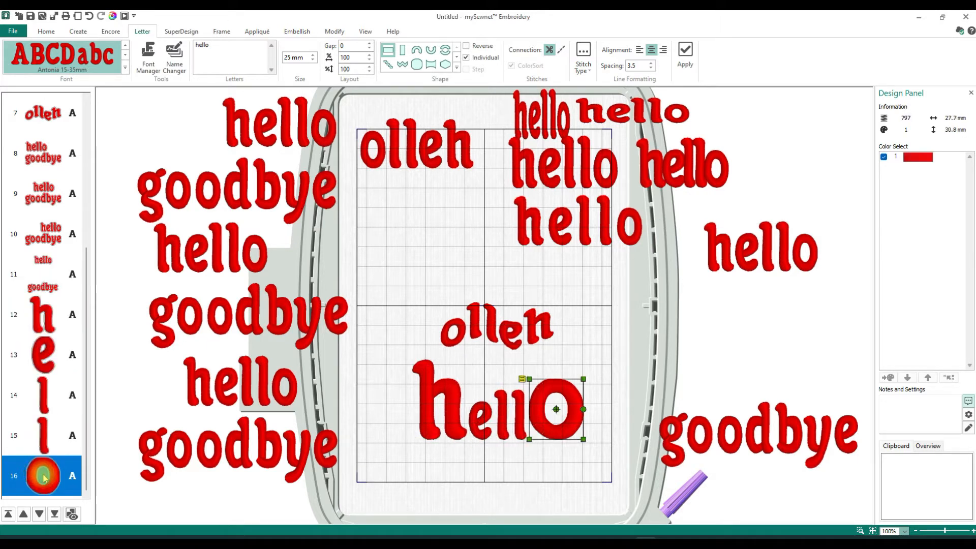
click(60, 331)
click(56, 344)
click(43, 395)
click(43, 435)
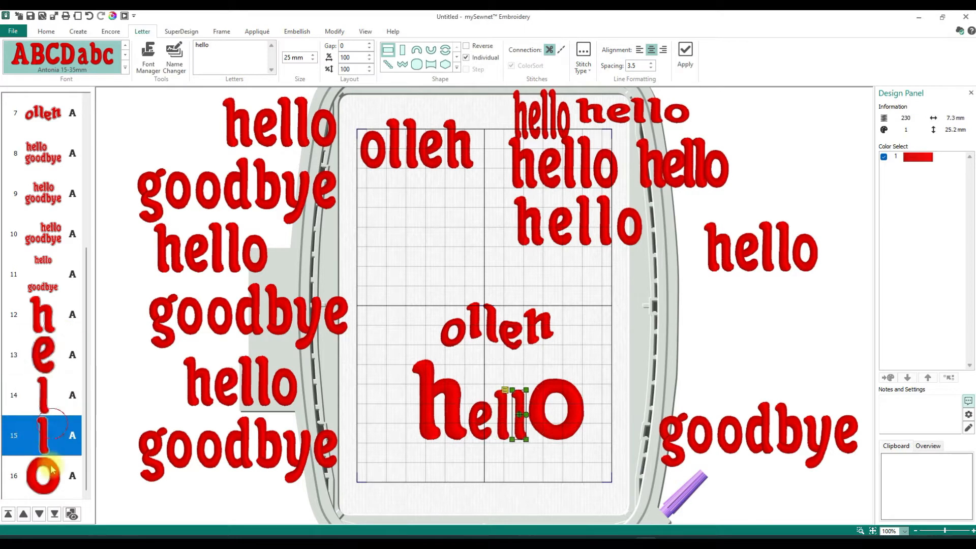
click(45, 475)
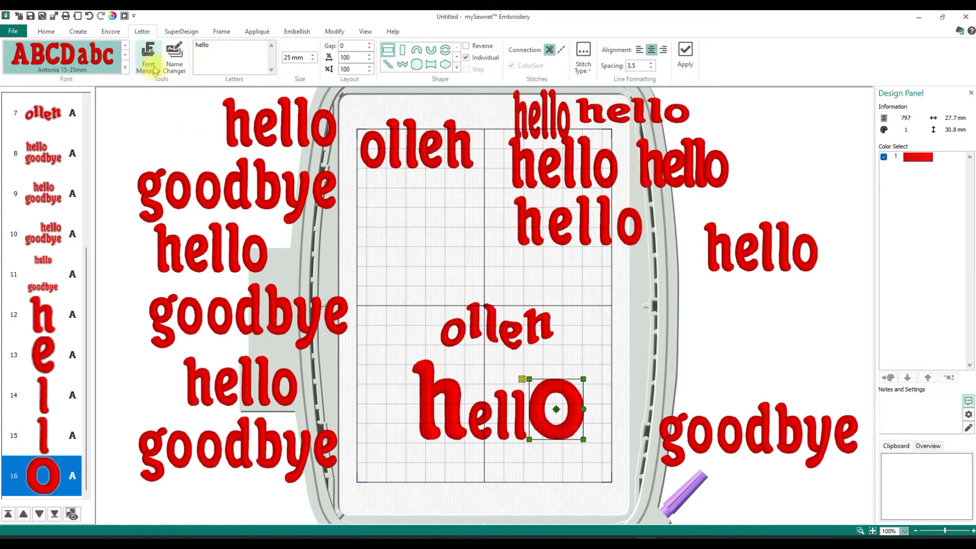
Delete all the letterings from the design
click(46, 32)
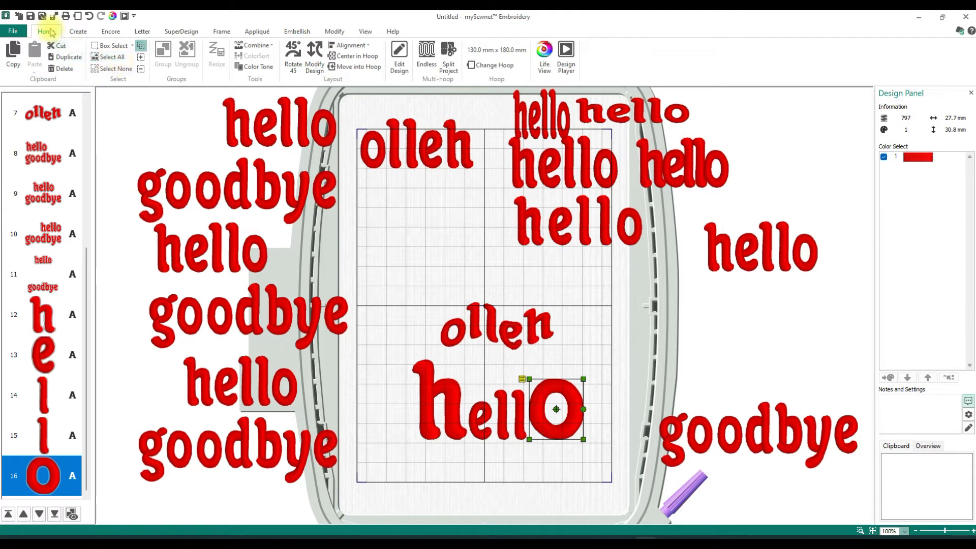
click(103, 56)
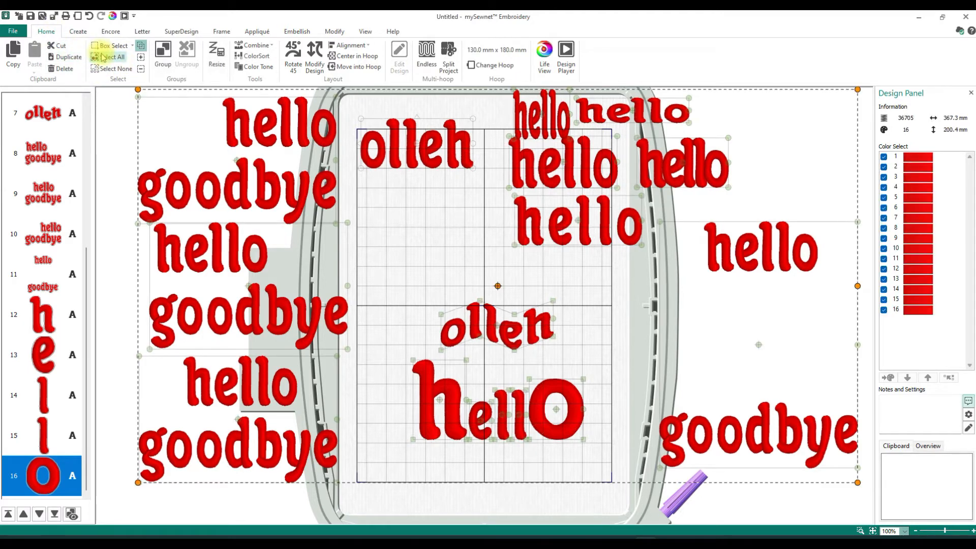
key(Delete)
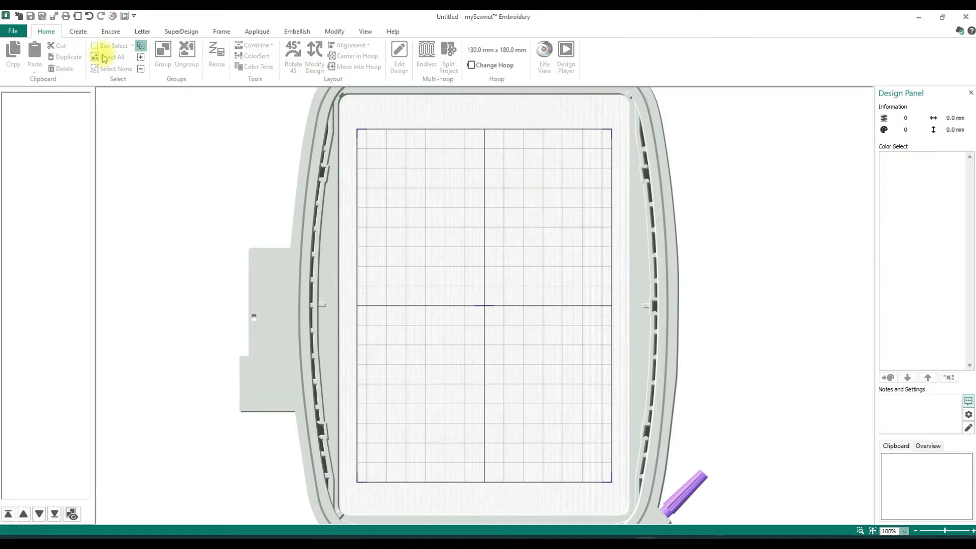
Browse the Applique fonts in the Font Manager and choose Athletic Block Patch UC 35-70mm ML as the lettering font
click(143, 33)
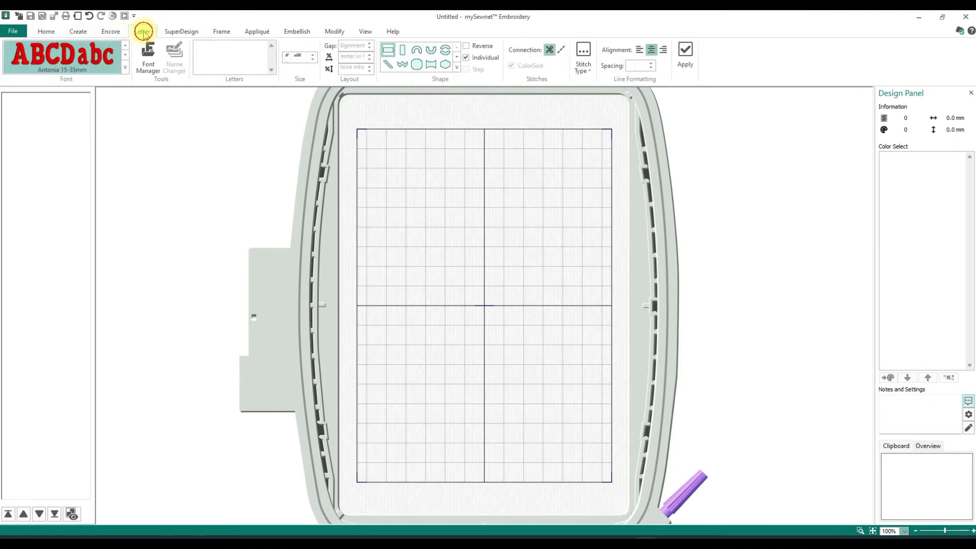
click(148, 57)
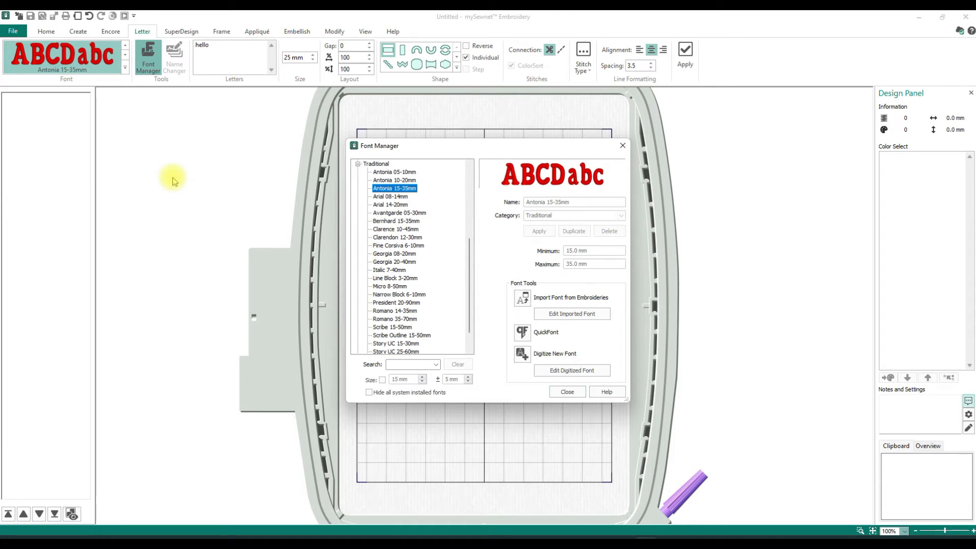
drag(468, 244, 468, 163)
click(358, 164)
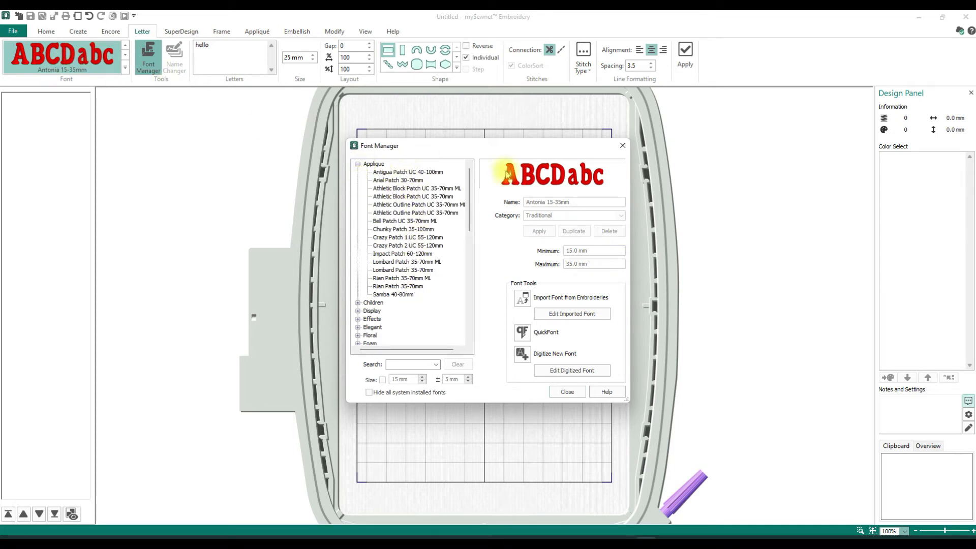
click(404, 172)
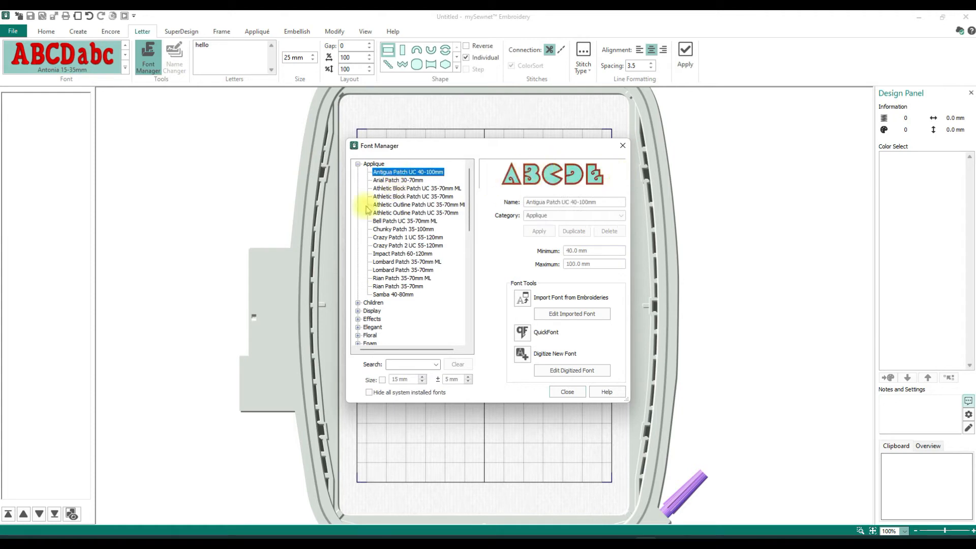
click(391, 188)
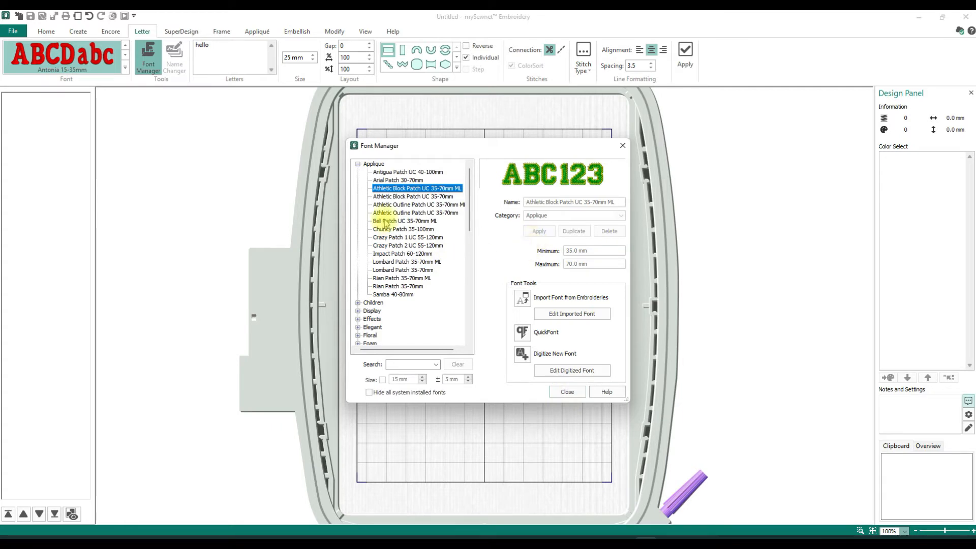
click(566, 390)
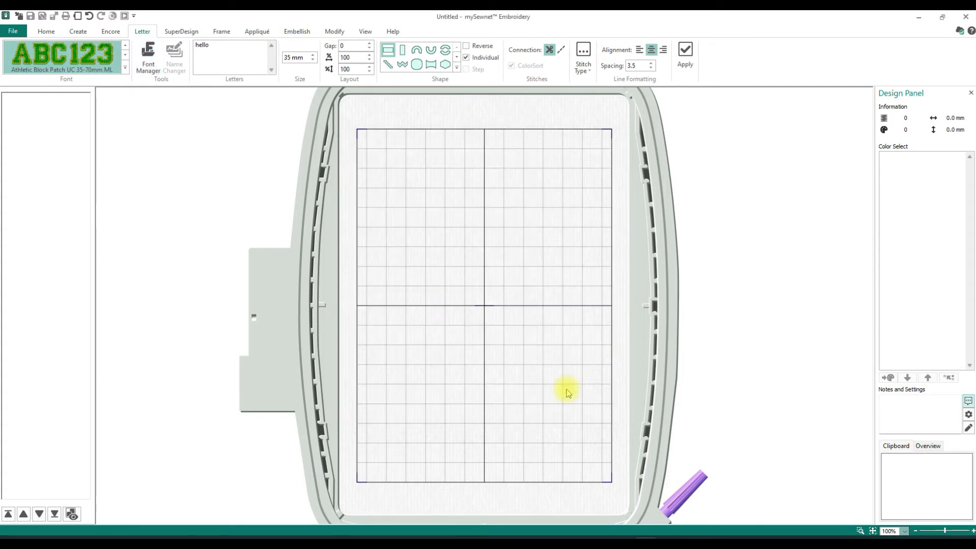
Search the Font Manager for "arial", preview the Nearest Point and Traditional versions, and clear the search
click(148, 57)
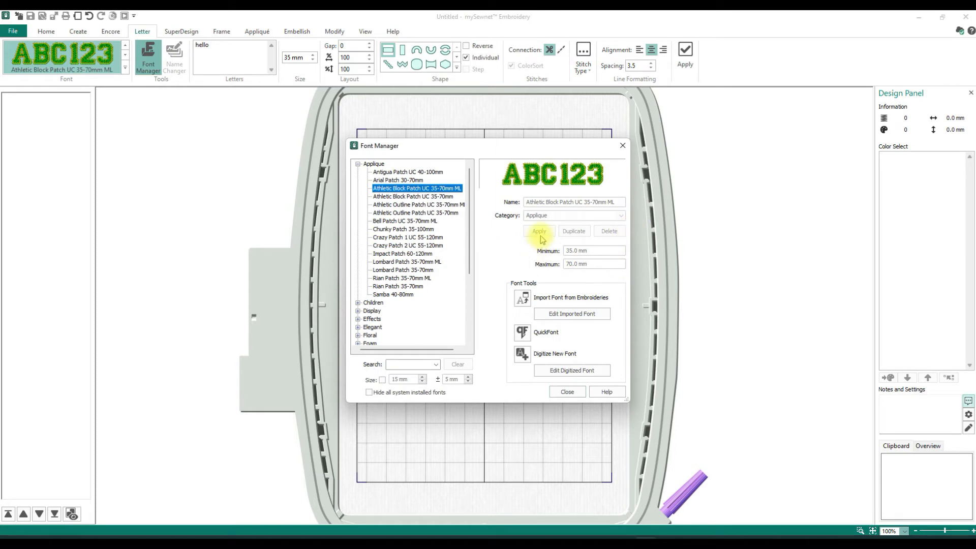
click(414, 363)
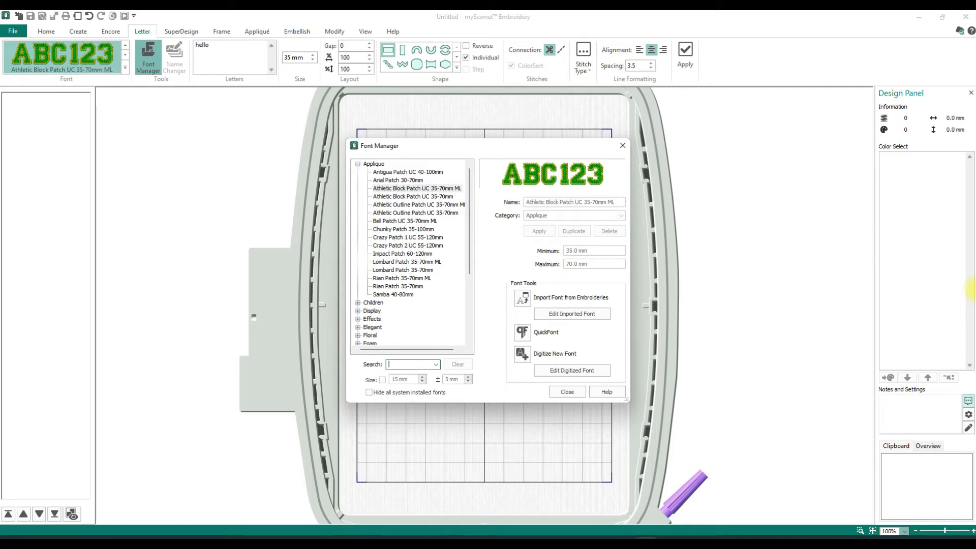
text(arial)
key(Return)
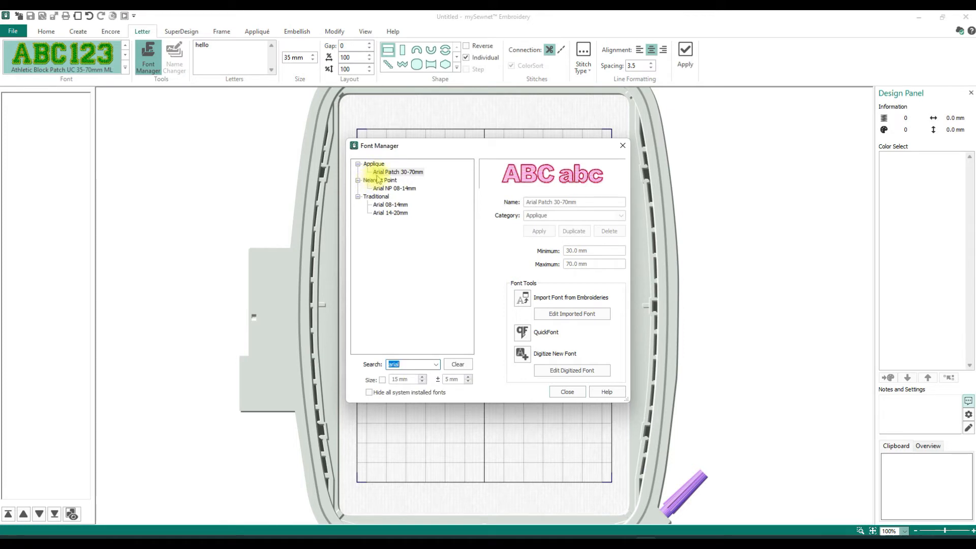
click(399, 188)
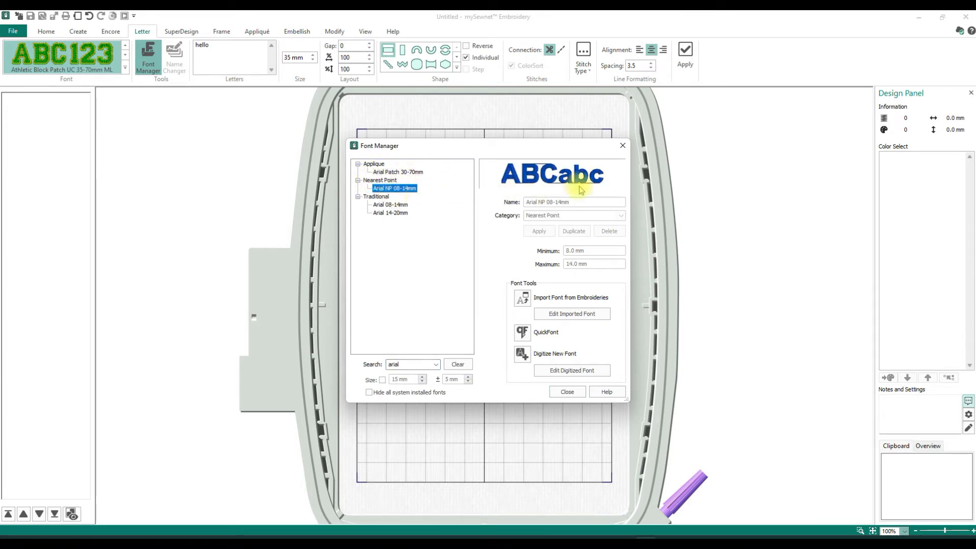
click(394, 205)
click(381, 213)
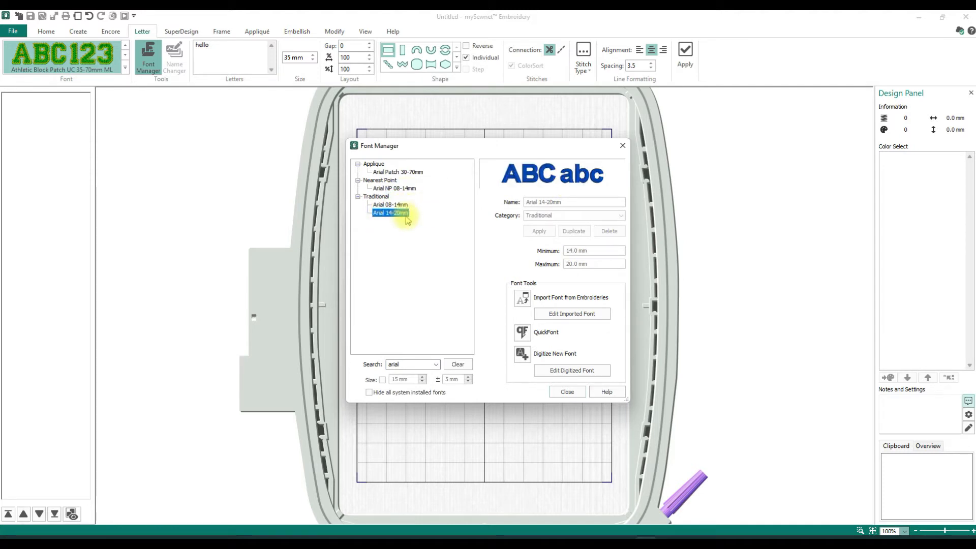
click(457, 364)
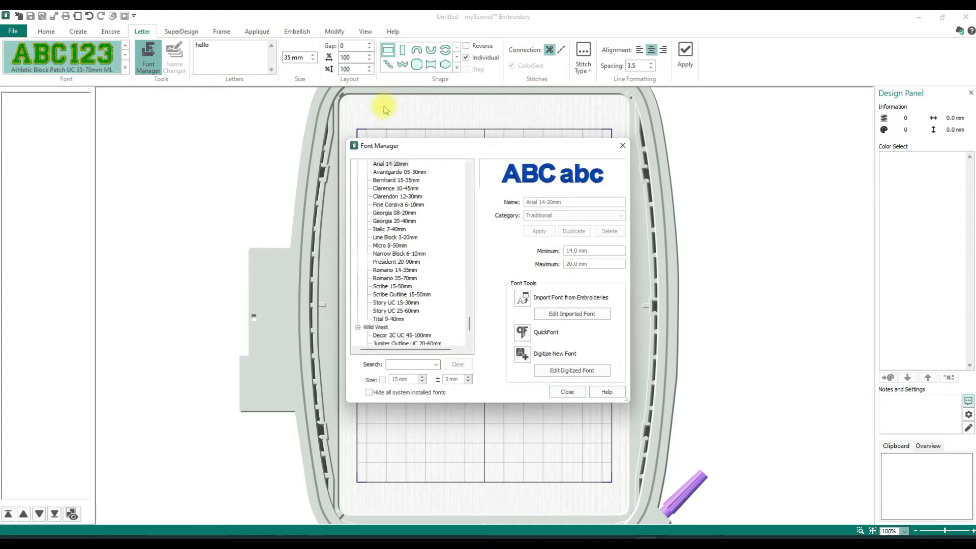
Filter the Font Manager's fonts by a size of 25 mm ± 5 mm and hide all system installed fonts
click(382, 379)
double_click(422, 376)
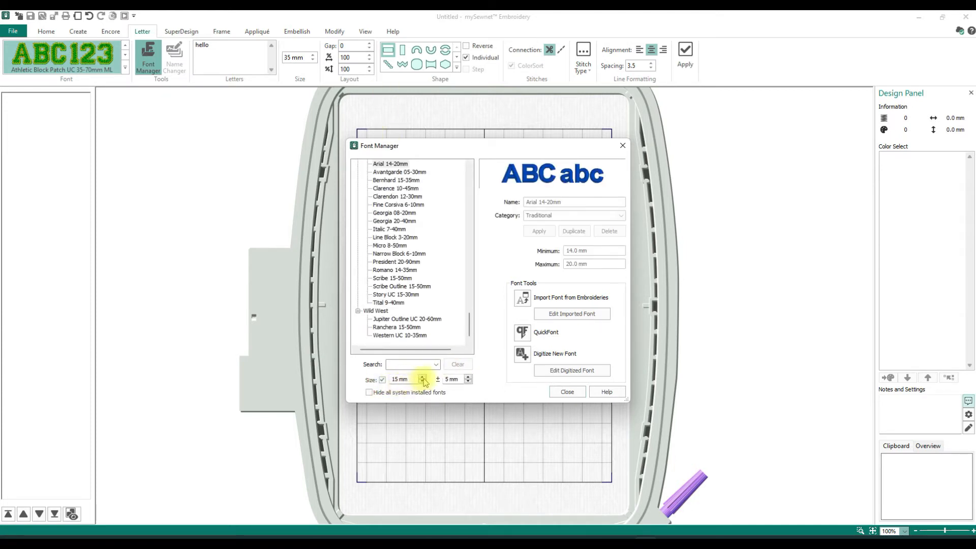
triple_click(423, 378)
triple_click(422, 378)
double_click(423, 377)
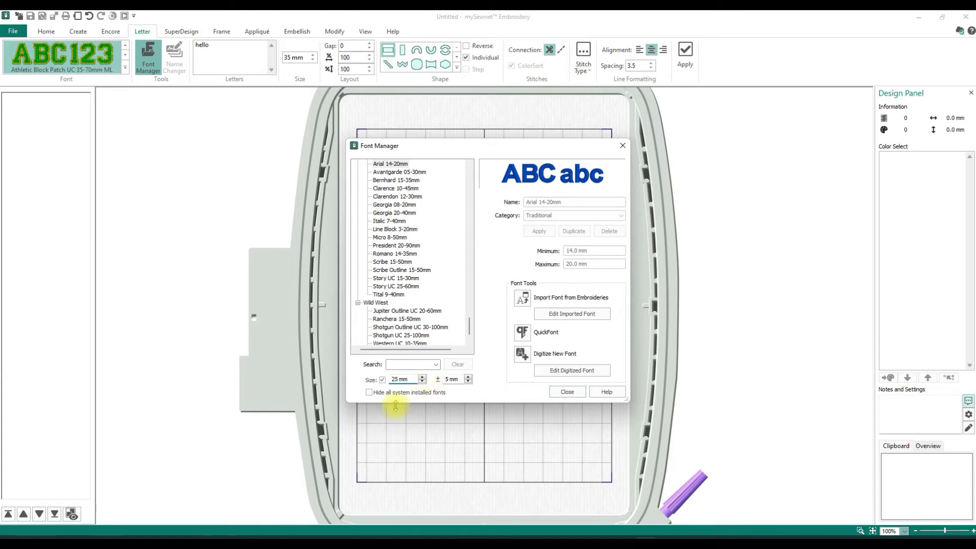
click(369, 392)
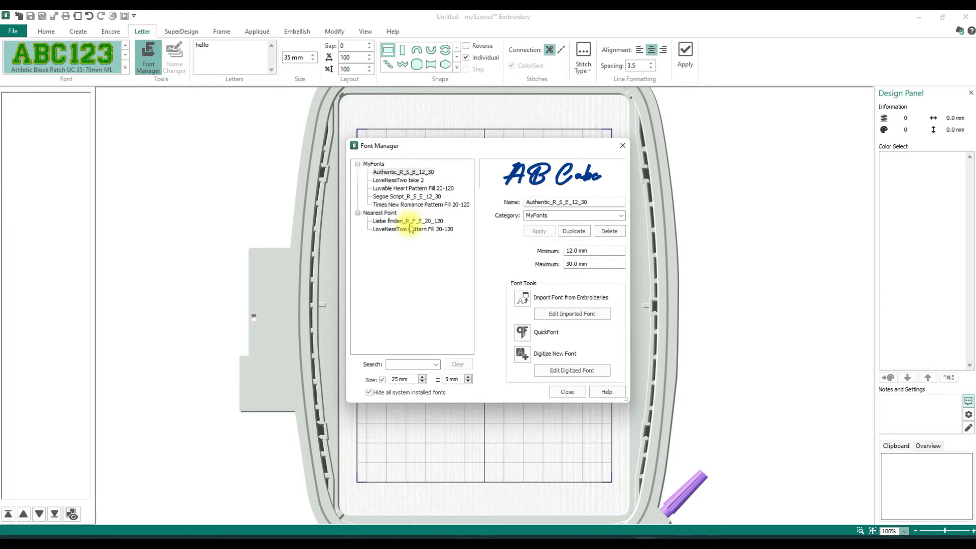
Preview the user-made fonts in the MyFonts and Nearest Point categories, comparing LoveNessTwo take 2 with LoveNessTwo Pattern Fill 20-120
click(389, 189)
click(388, 197)
click(386, 205)
click(387, 180)
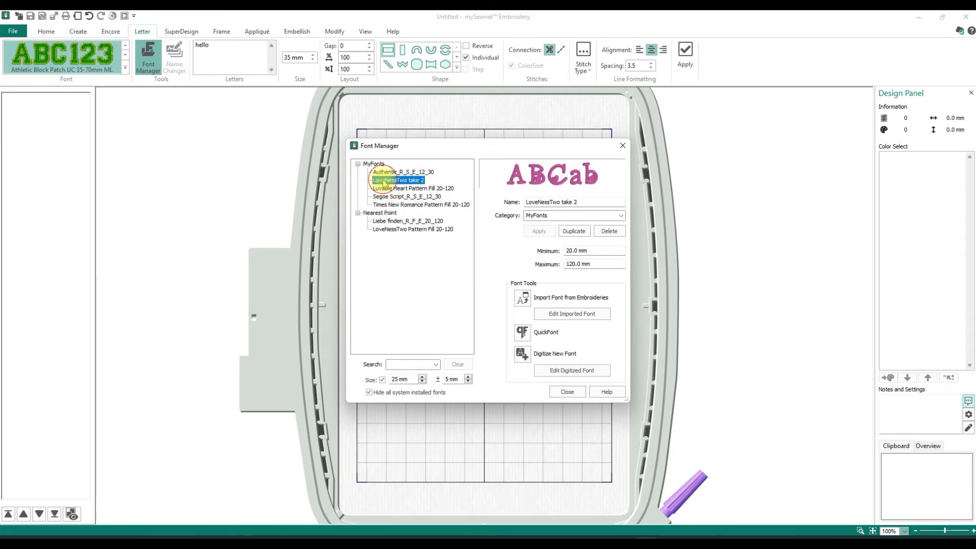
click(385, 222)
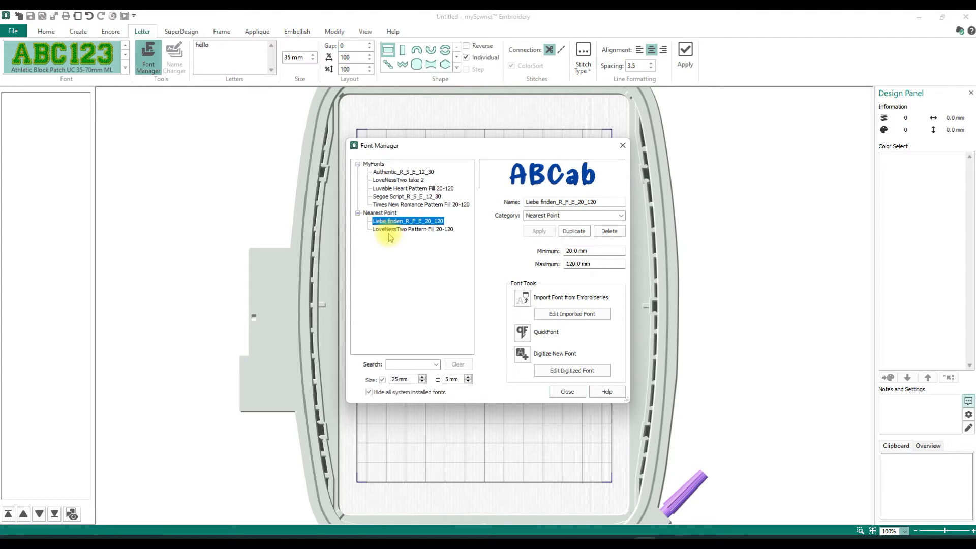
click(391, 230)
click(388, 222)
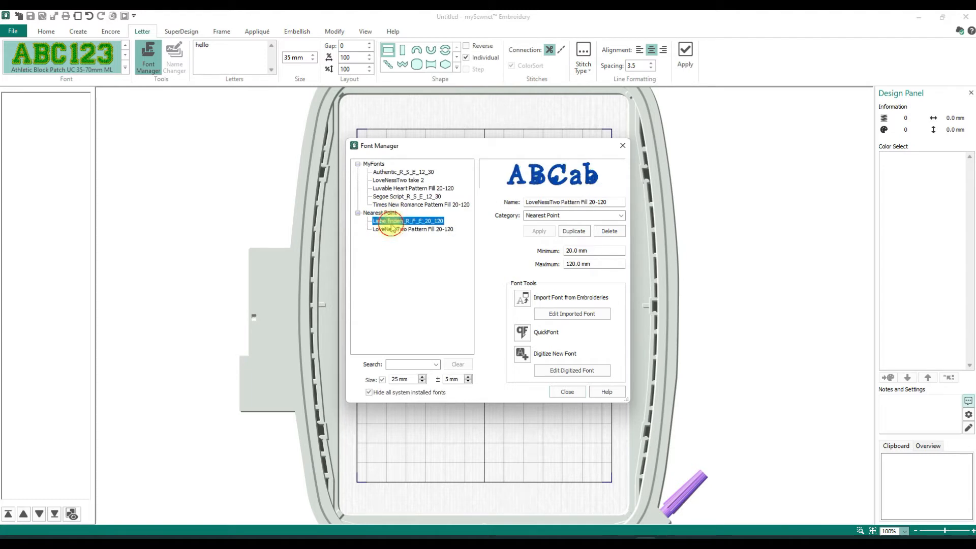
click(392, 230)
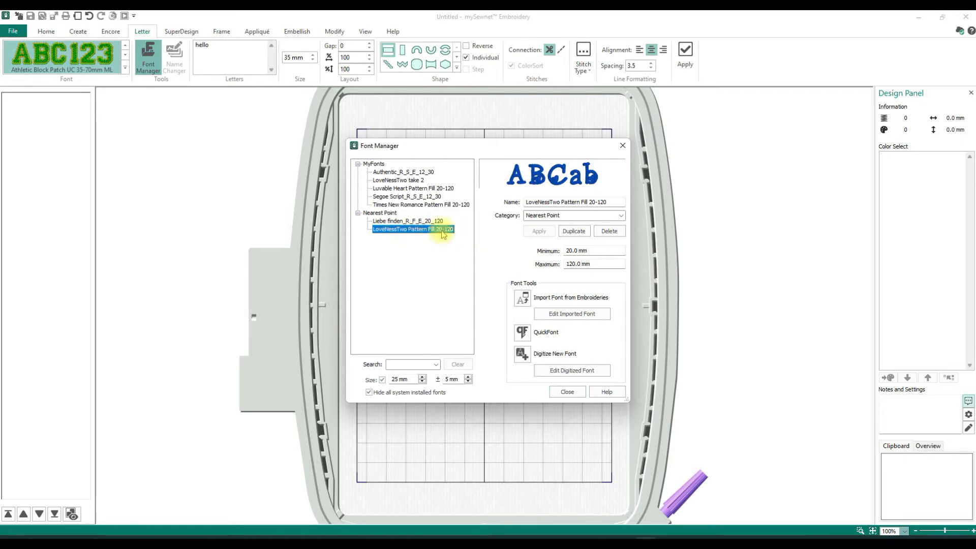
click(398, 180)
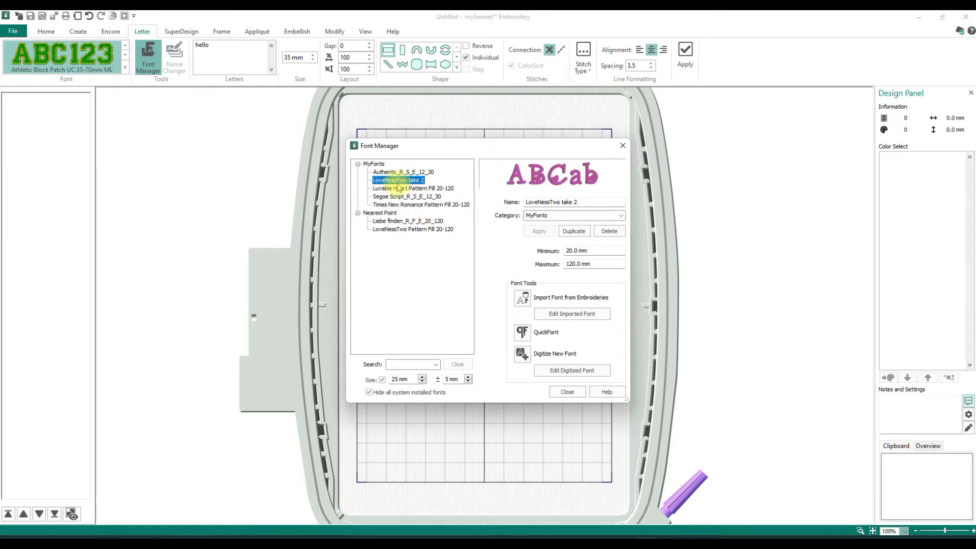
Delete the LoveNessTwo Pattern Fill 20-120 font from the Nearest Point category
click(395, 230)
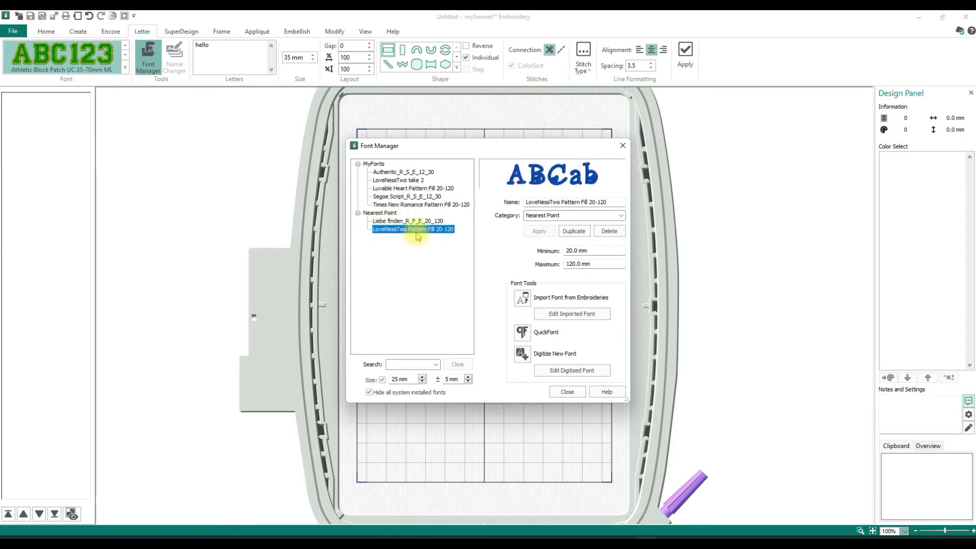
click(609, 234)
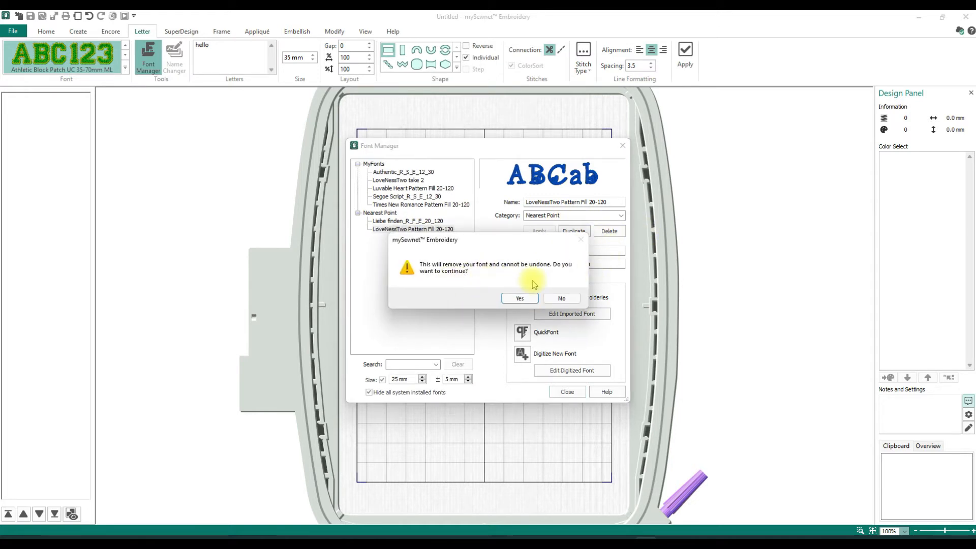
click(525, 301)
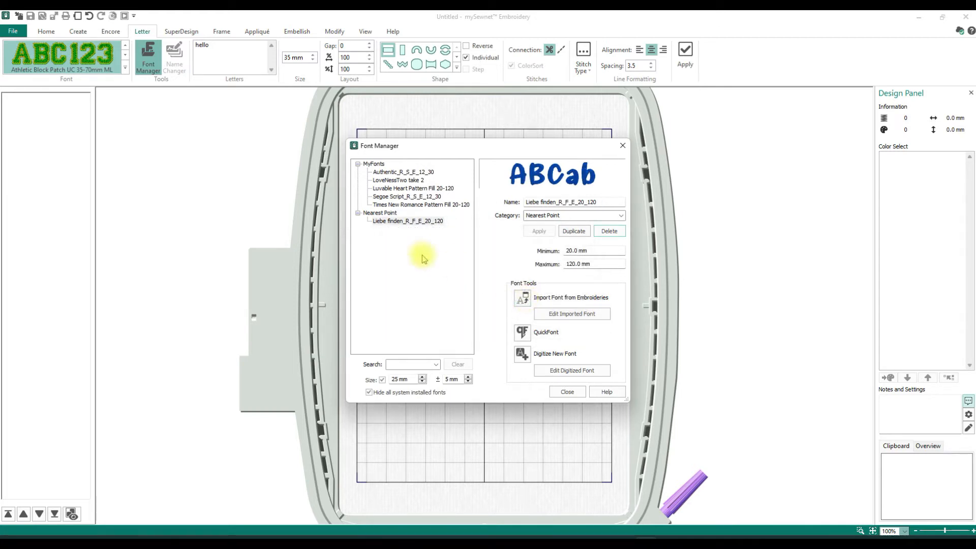
Delete the Authentic_R_S_E_12_30 font from the MyFonts category
click(407, 204)
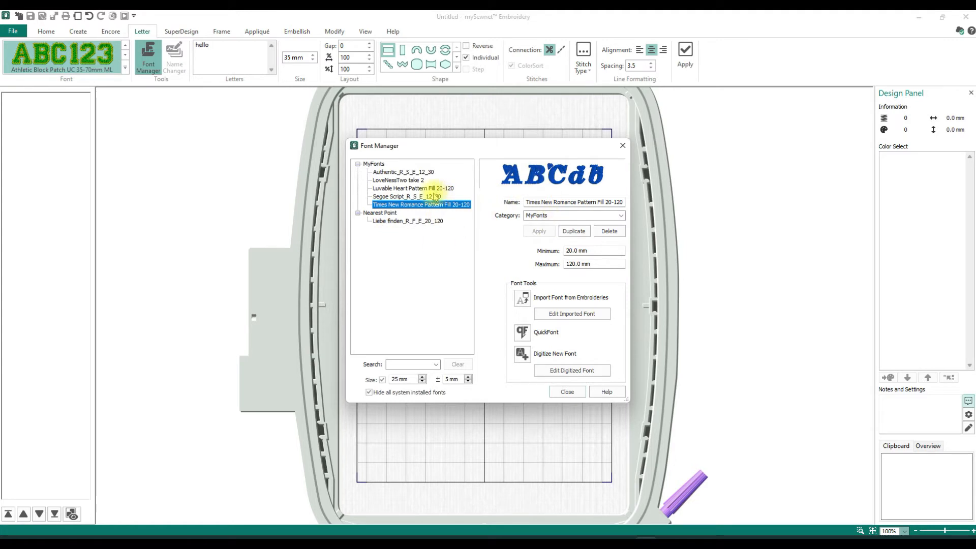
click(400, 173)
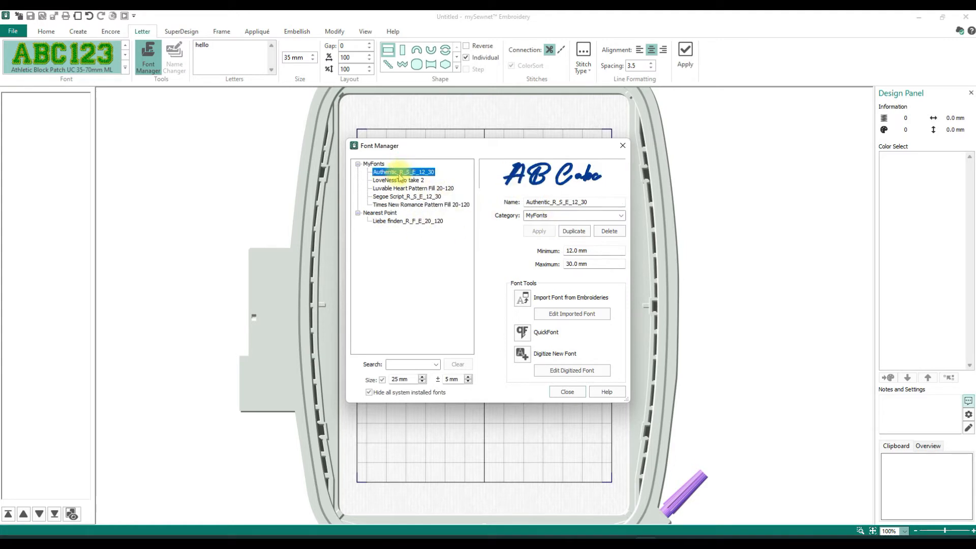
click(396, 180)
click(400, 172)
click(608, 232)
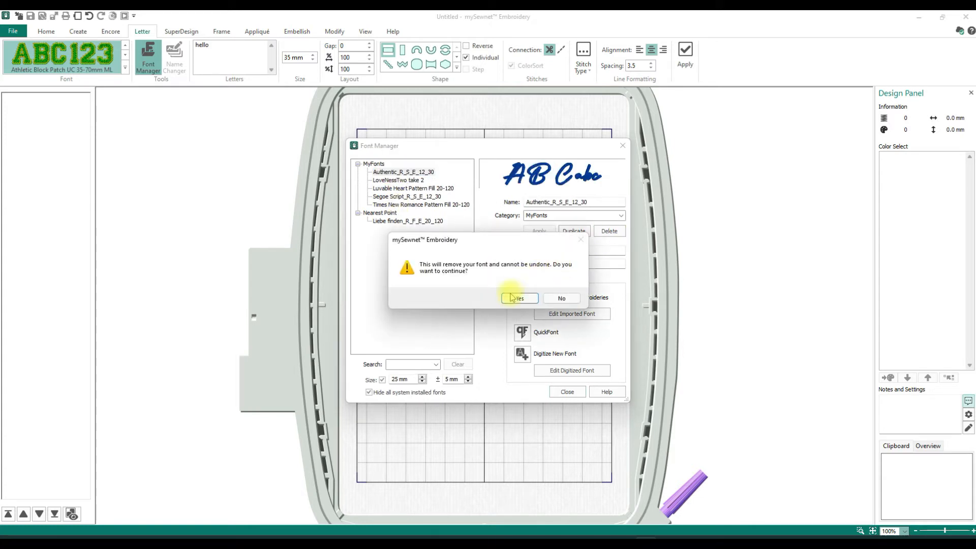
click(528, 296)
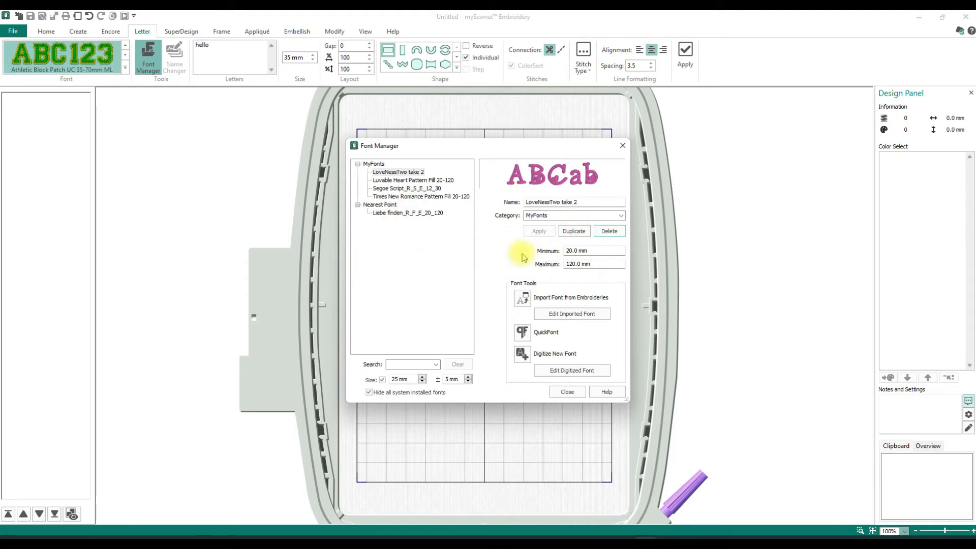
Reassign the Liebe finden_R_F_E_20_120 font from Nearest Point to the MyFonts category and apply the change
click(610, 218)
click(620, 218)
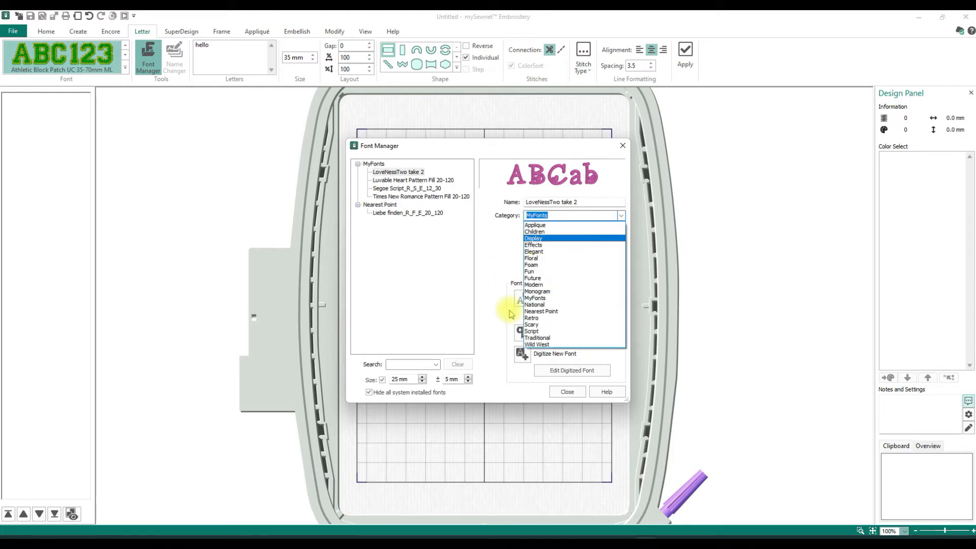
click(486, 257)
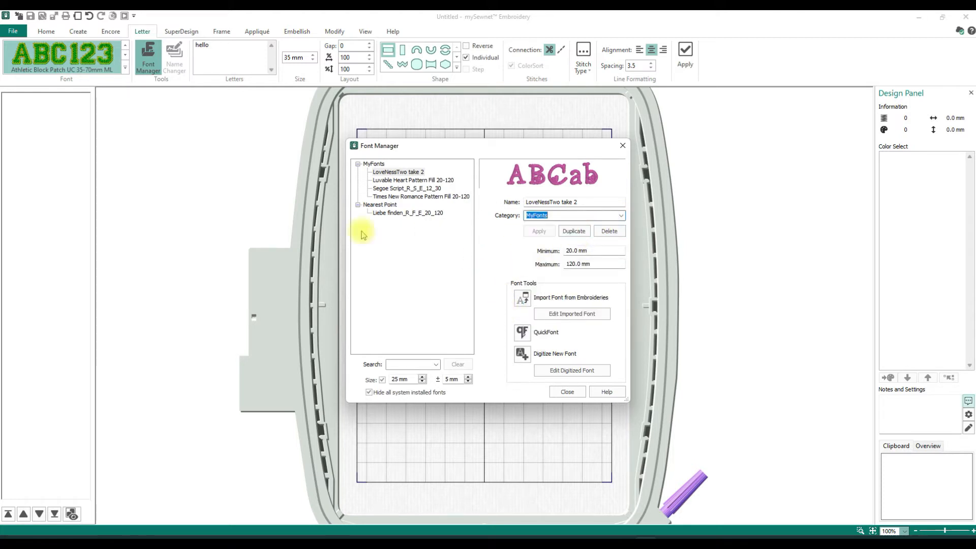
click(423, 213)
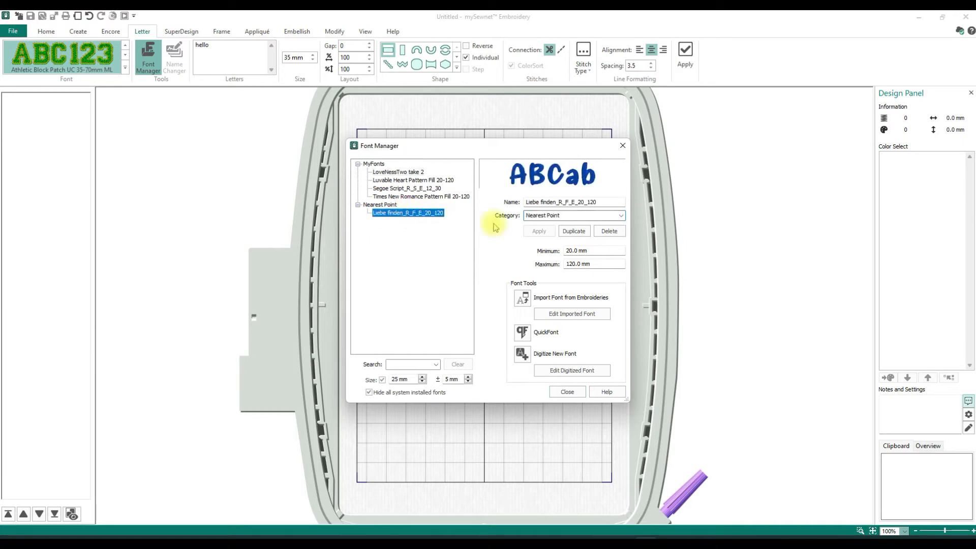
click(614, 217)
click(542, 299)
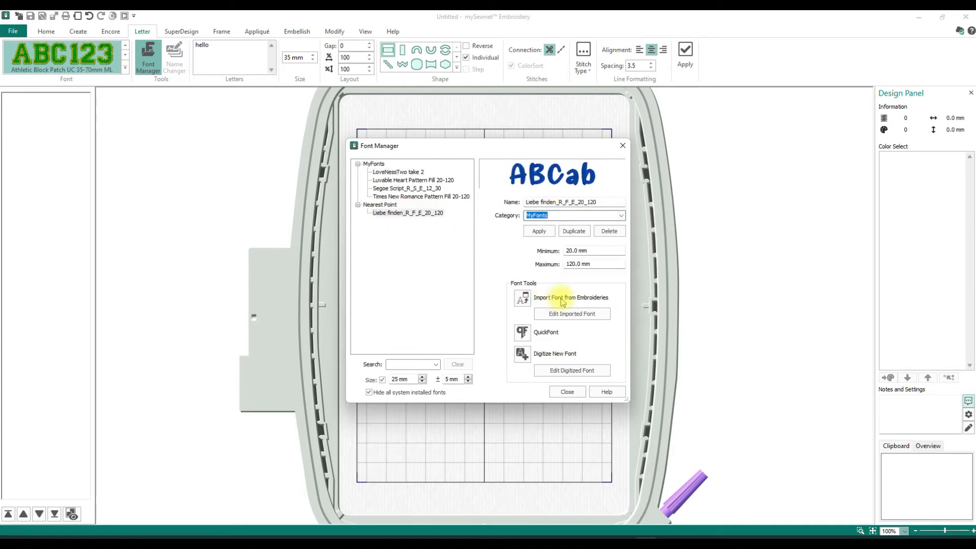
click(539, 232)
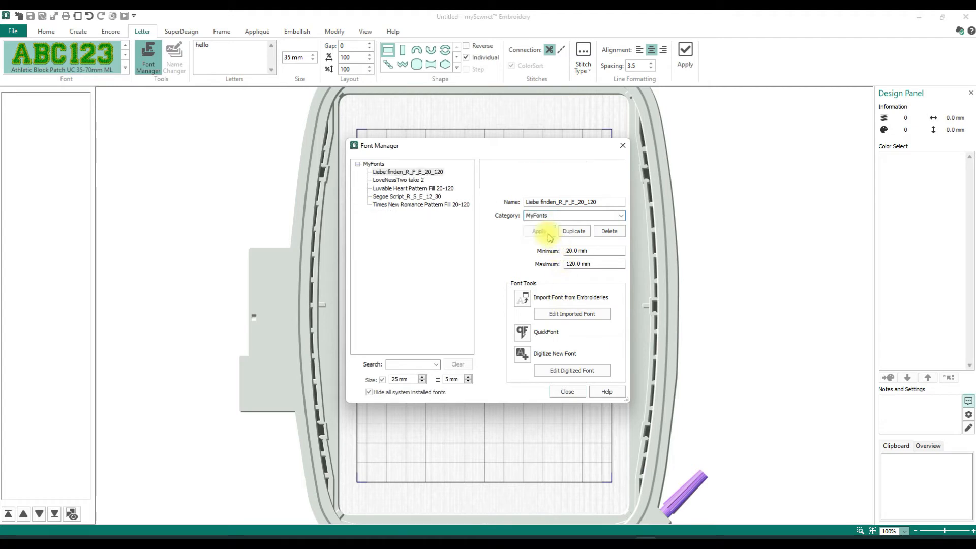
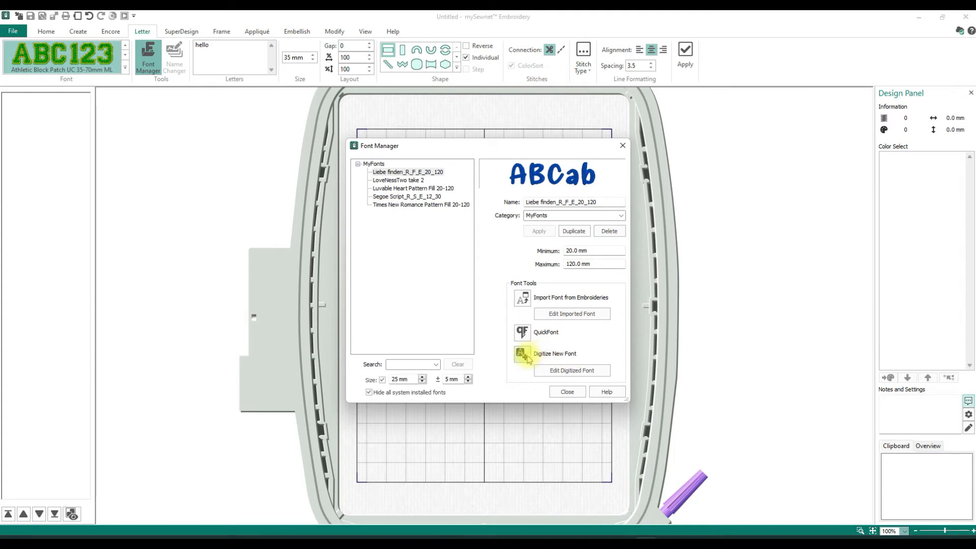
Start QuickFont and choose Rockwell Extra Bold as the source font
click(530, 333)
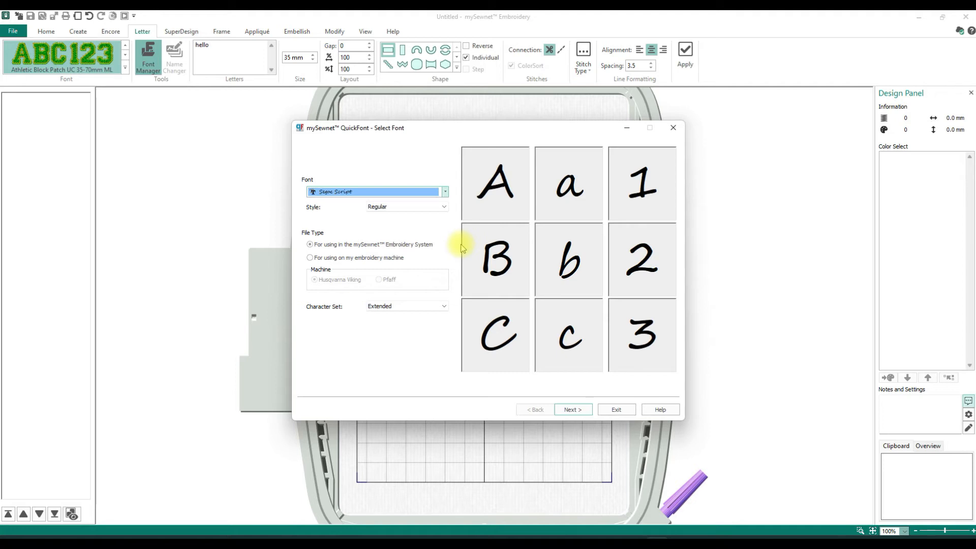
click(446, 192)
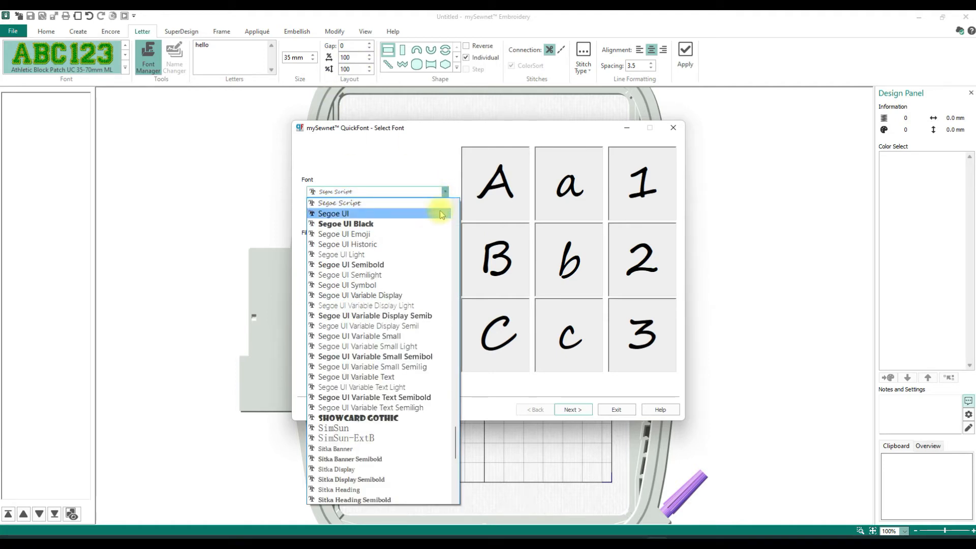
scroll(384, 279, down, 3)
scroll(384, 279, down, 10)
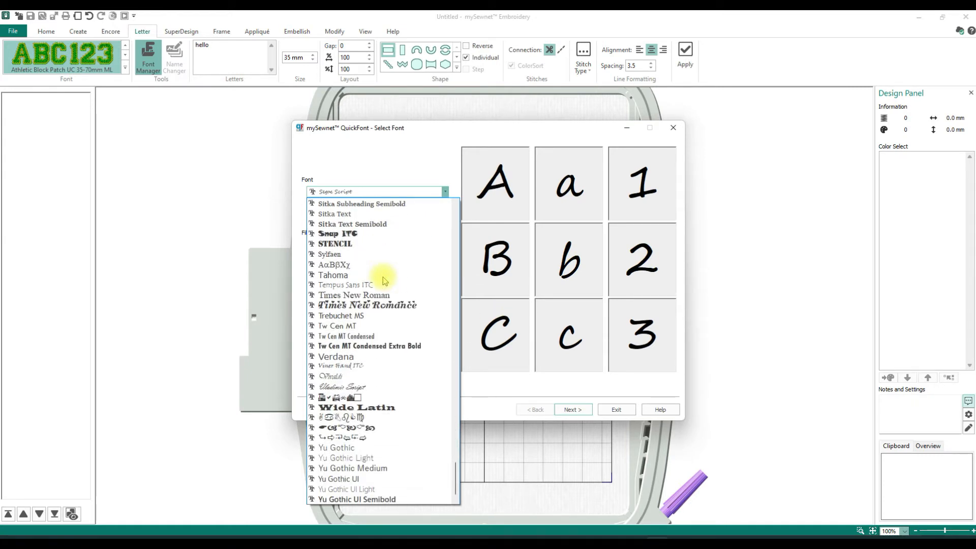
scroll(384, 280, down, 1)
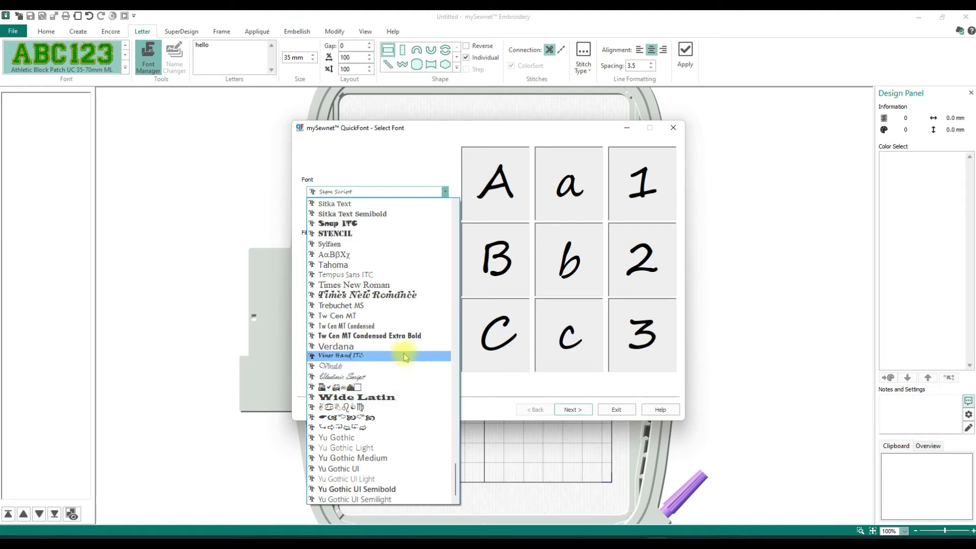
scroll(410, 356, up, 4)
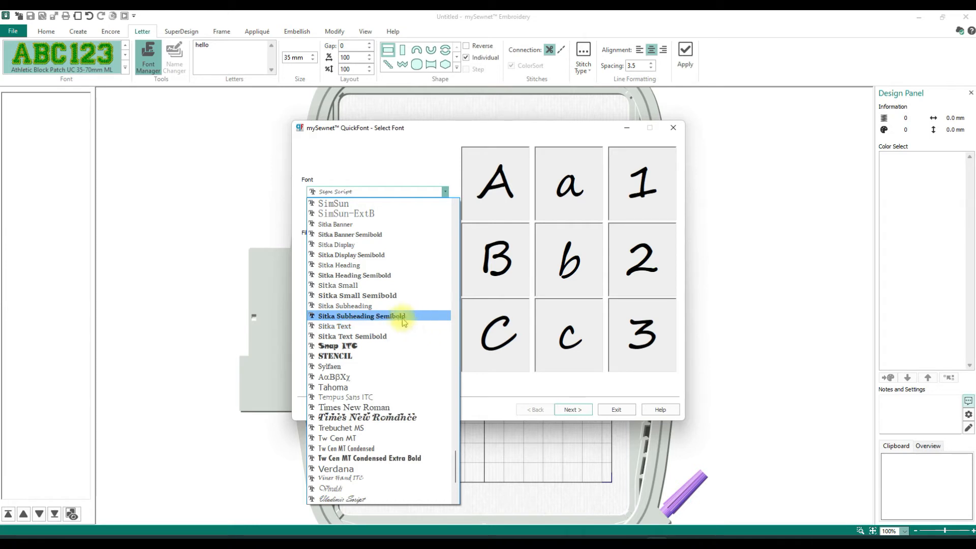
scroll(343, 319, up, 15)
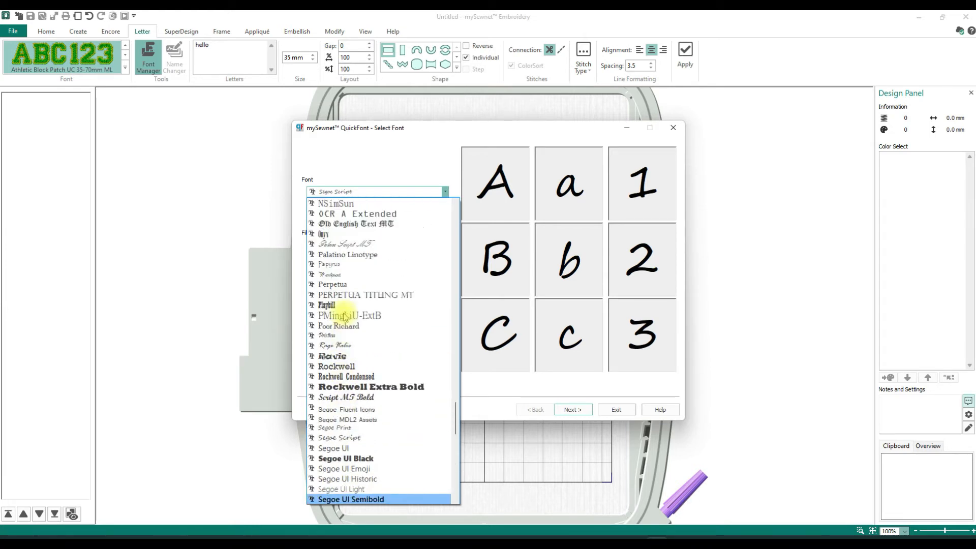
click(347, 388)
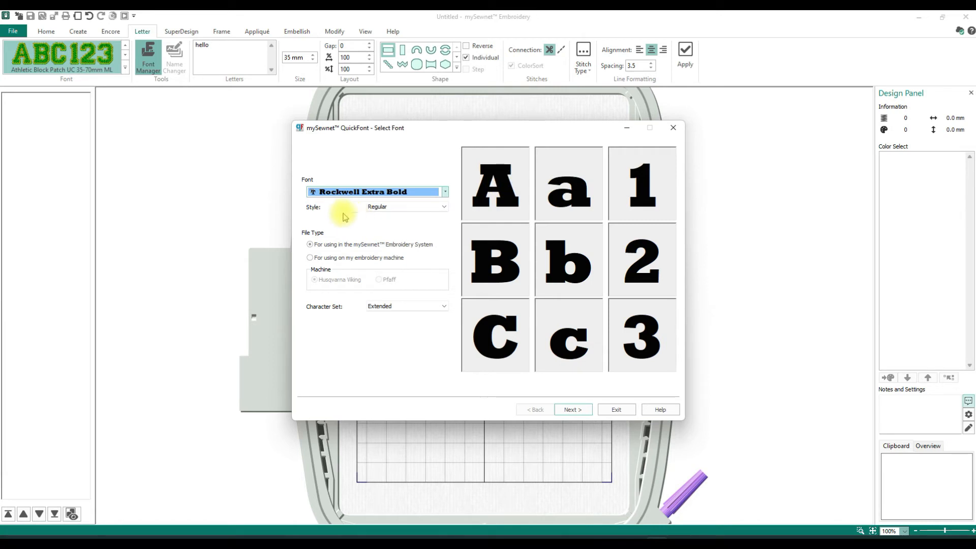
Review the font styles, keep Regular, and try the embroidery machine file type before restoring the mySewnet Embroidery System type
click(441, 206)
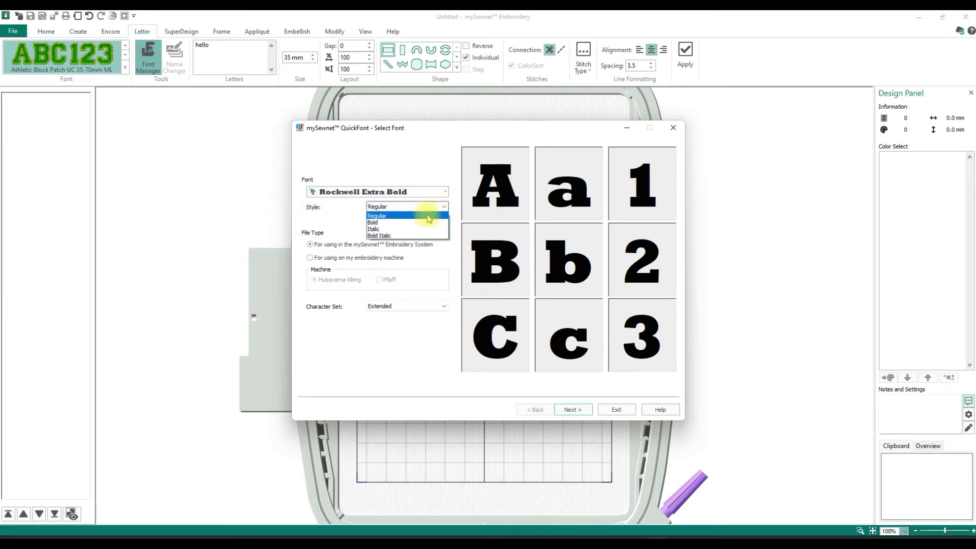
click(394, 208)
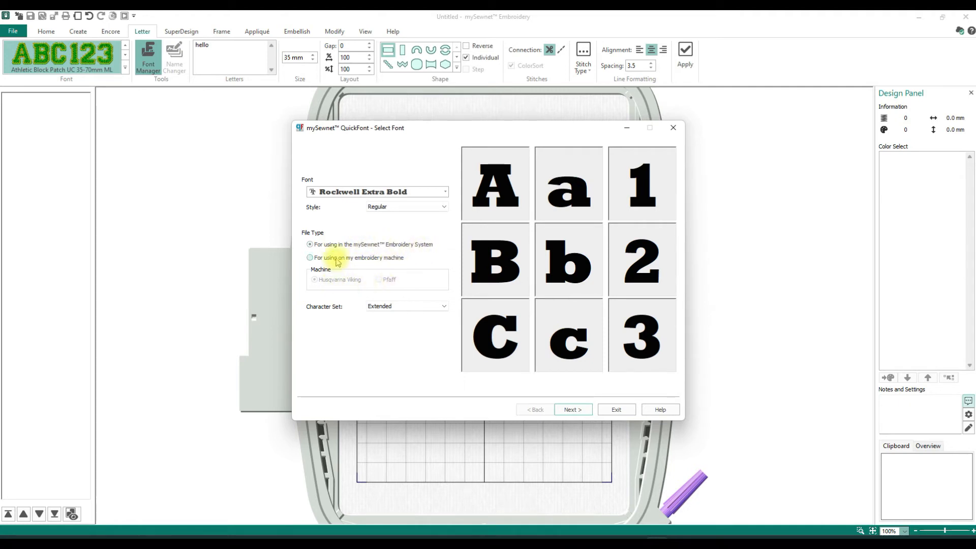
click(311, 258)
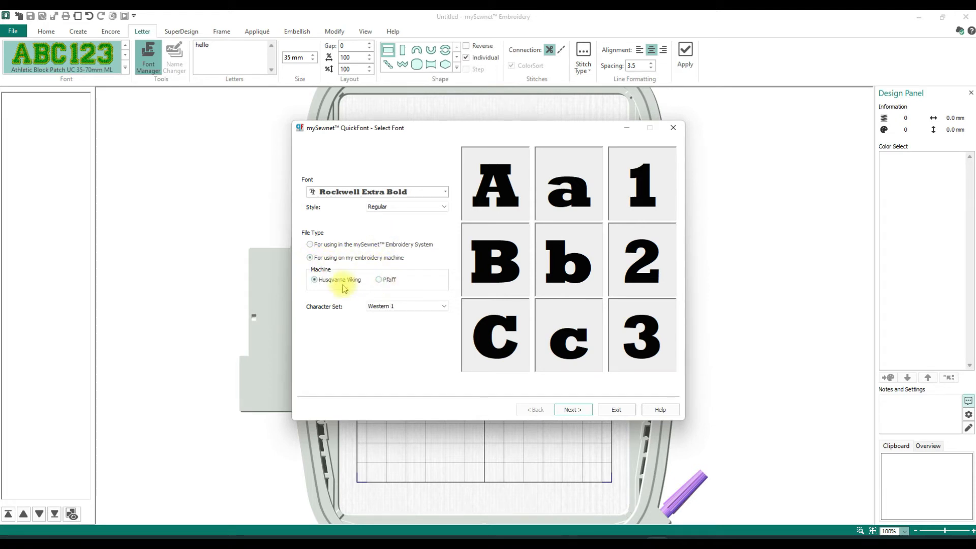
click(310, 245)
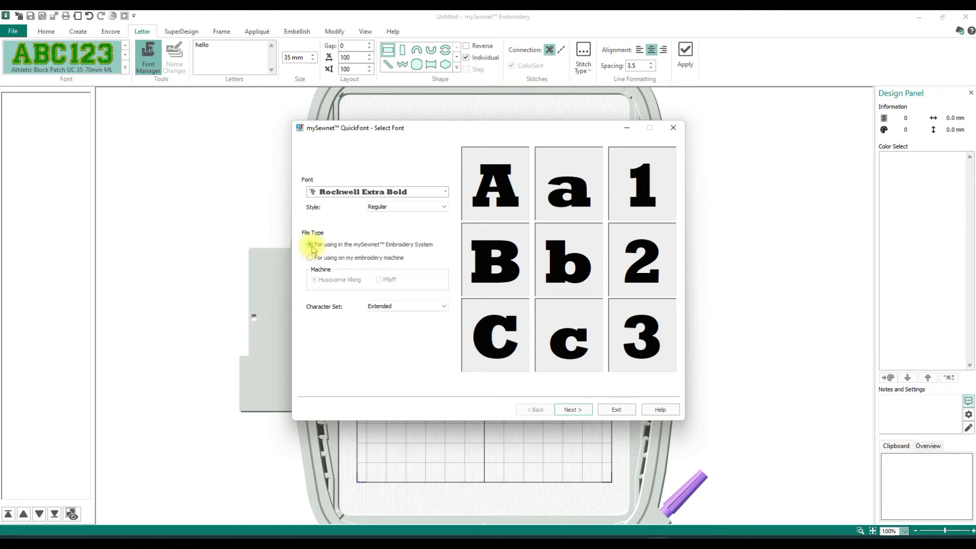
Try the Super Extended character set and return the character set to Extended
click(445, 306)
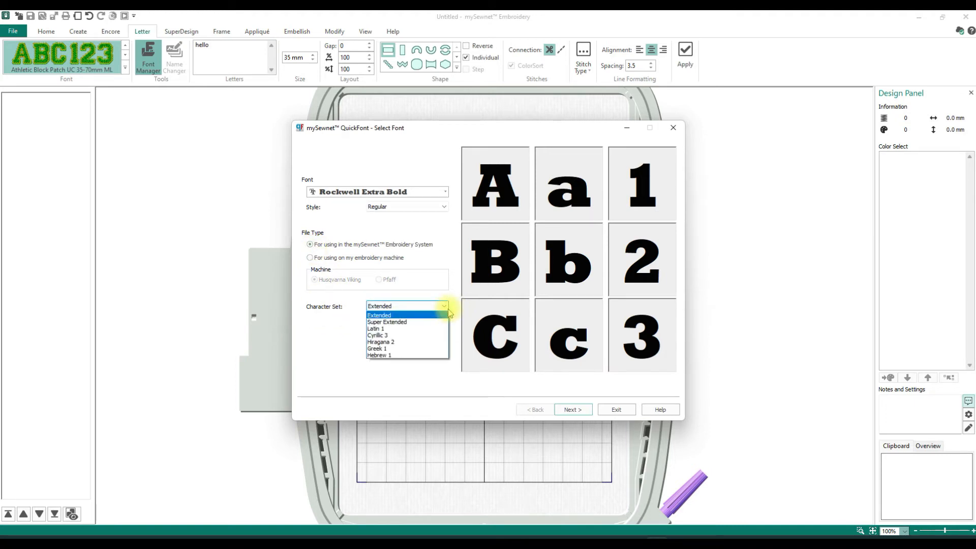
click(389, 328)
click(393, 305)
scroll(389, 318, up, 1)
click(381, 319)
click(435, 305)
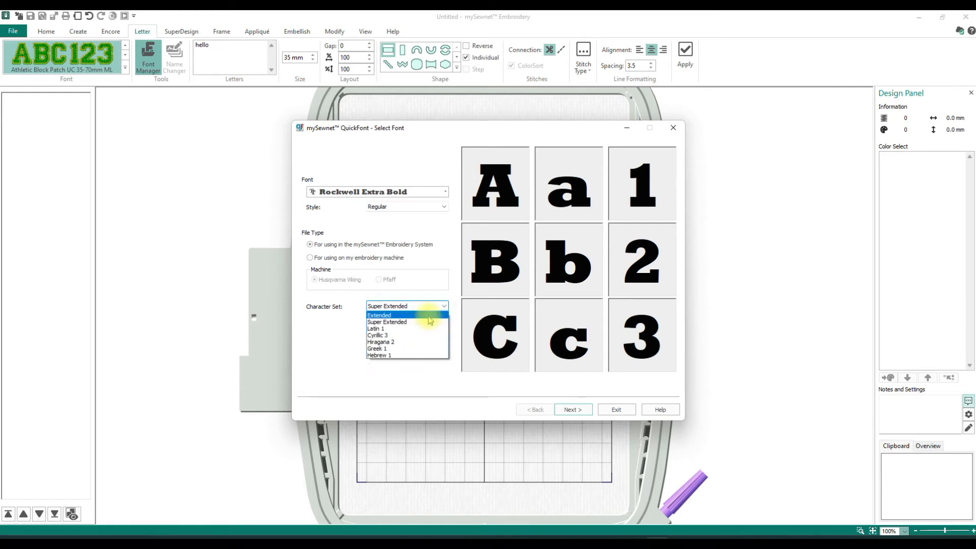
click(381, 315)
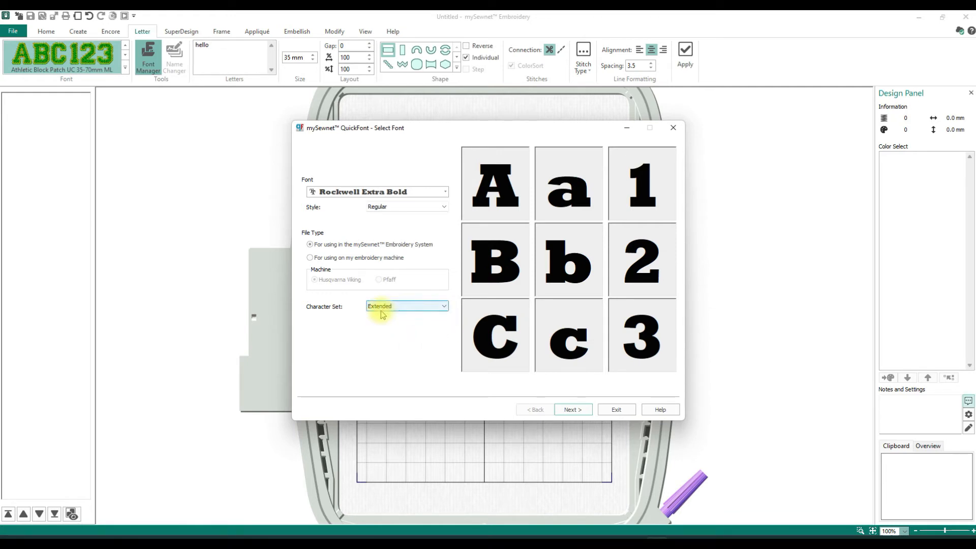
Recheck the available character sets, keep Extended, and proceed to QuickFont's stitch options
click(572, 409)
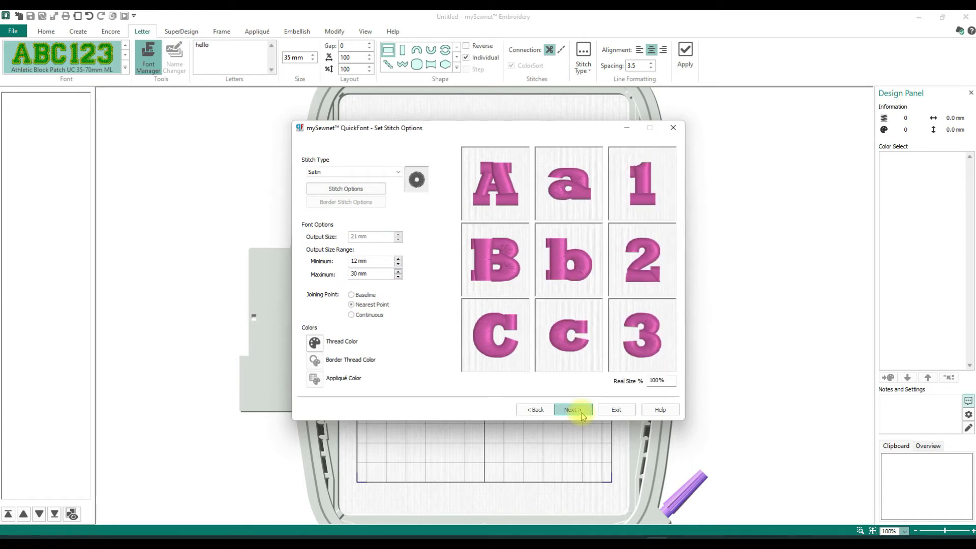
click(540, 409)
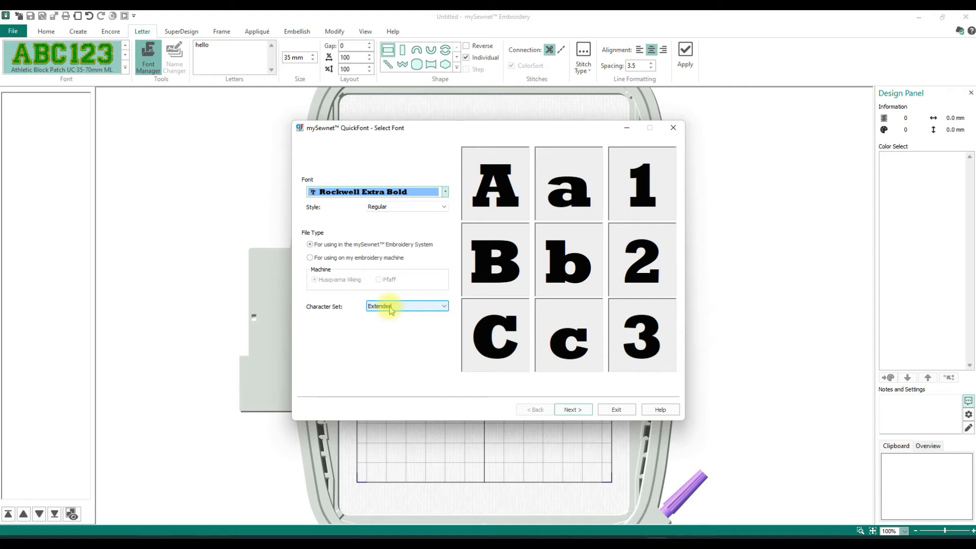
click(436, 306)
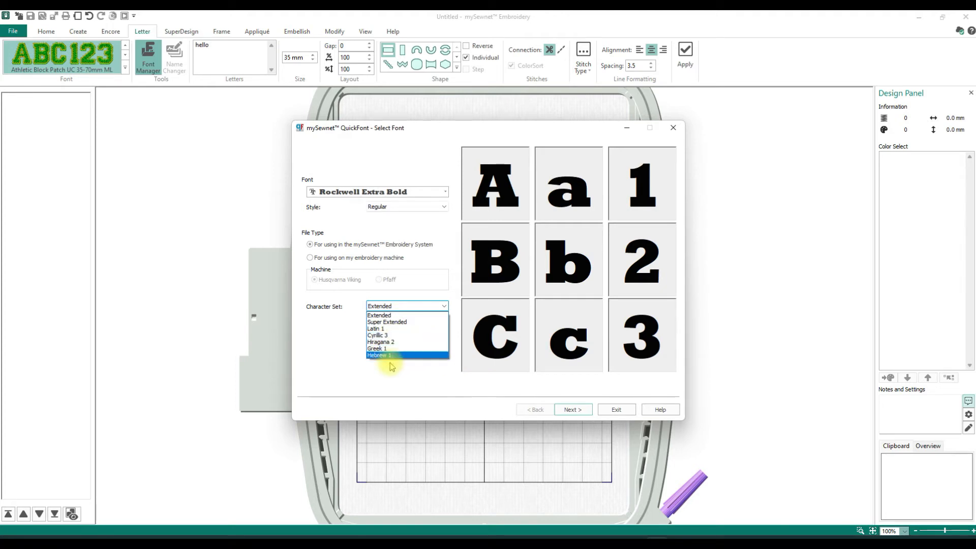
click(443, 306)
click(573, 410)
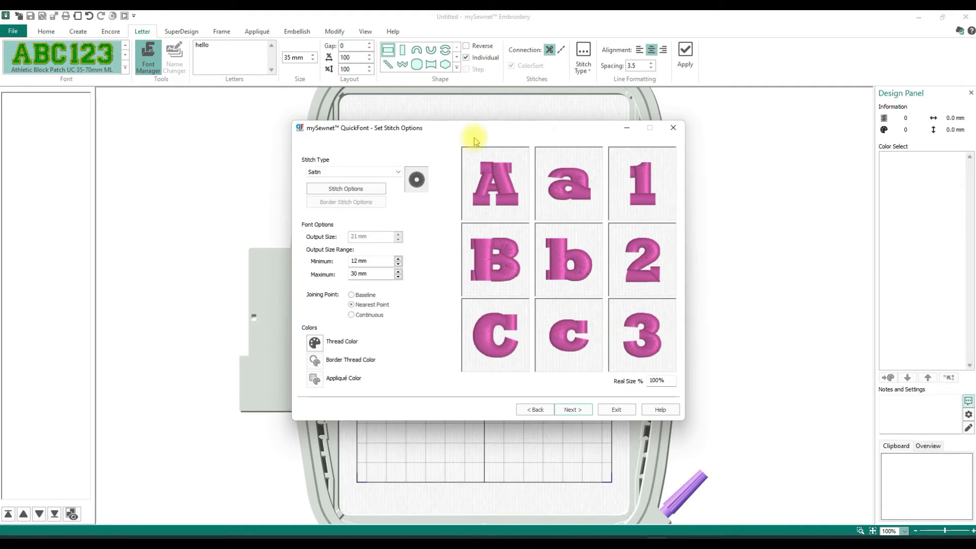
Preview the Pattern Fill stitch type for the new font, and switch the stitch type to Appliqué
click(398, 171)
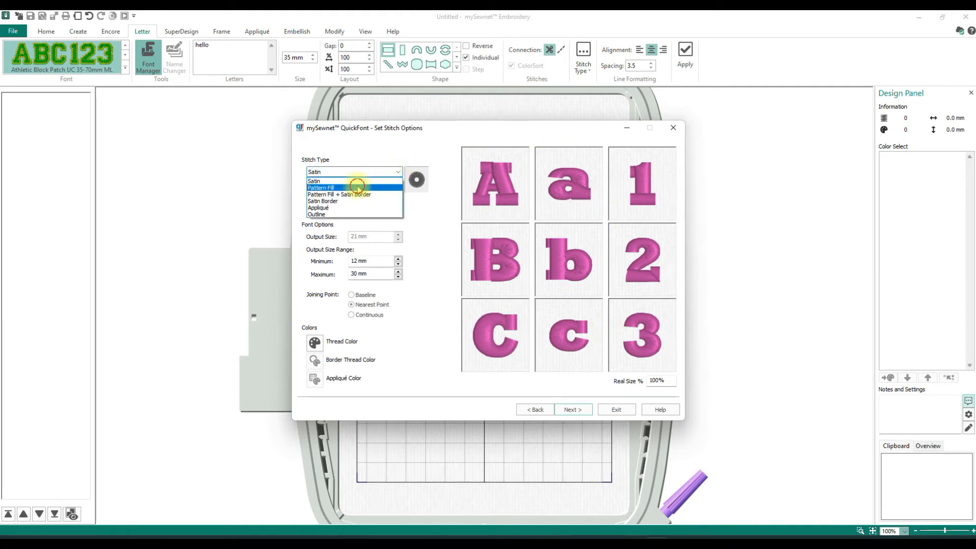
click(359, 188)
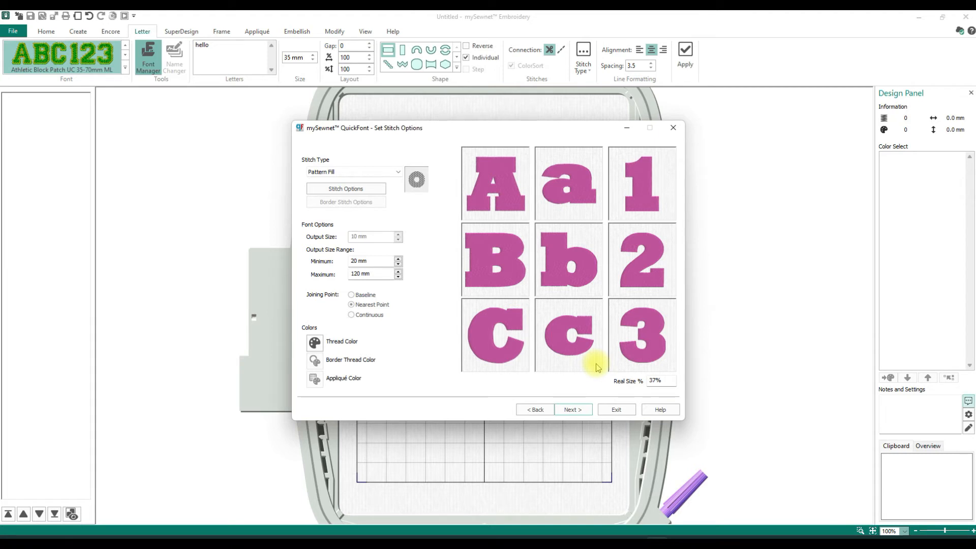
click(396, 173)
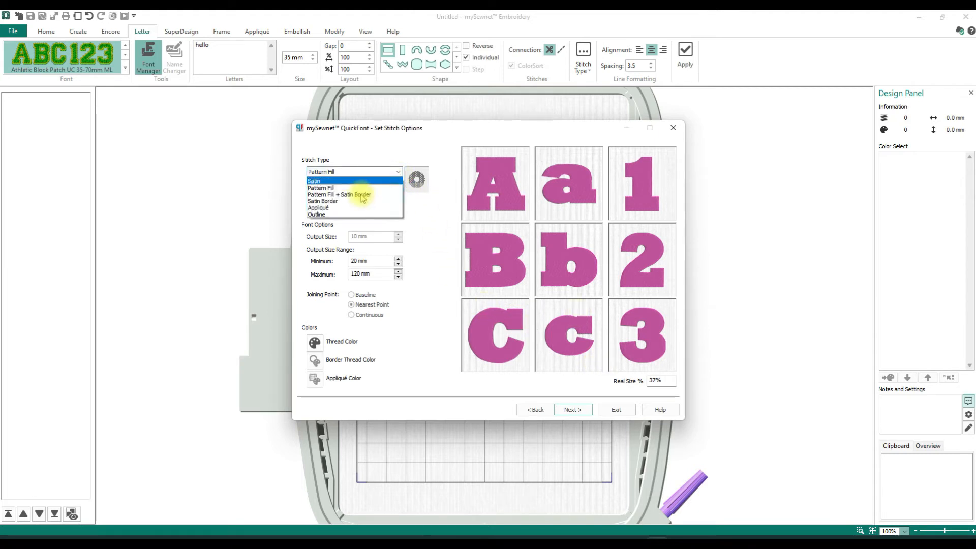
click(373, 207)
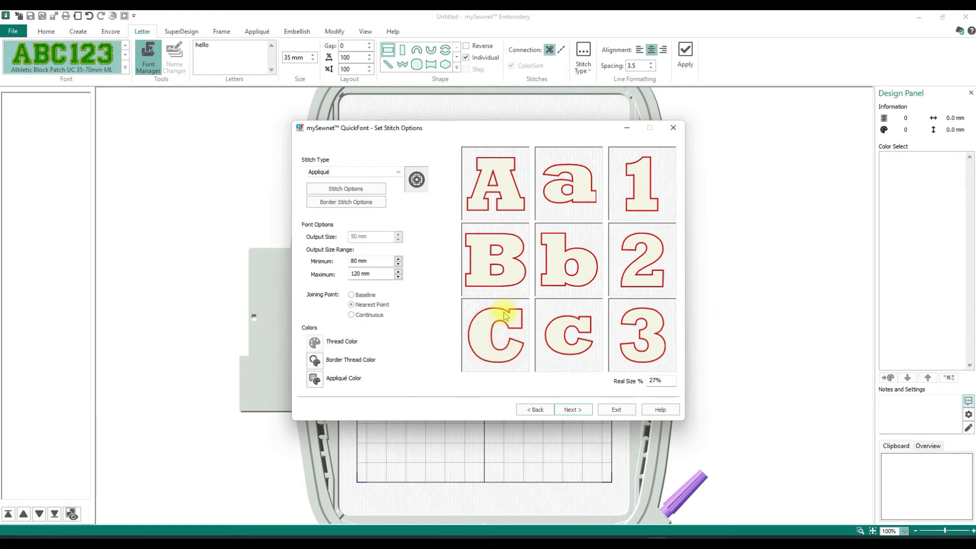
Review the border's satin line settings and the appliqué method options, closing both without making changes
click(341, 203)
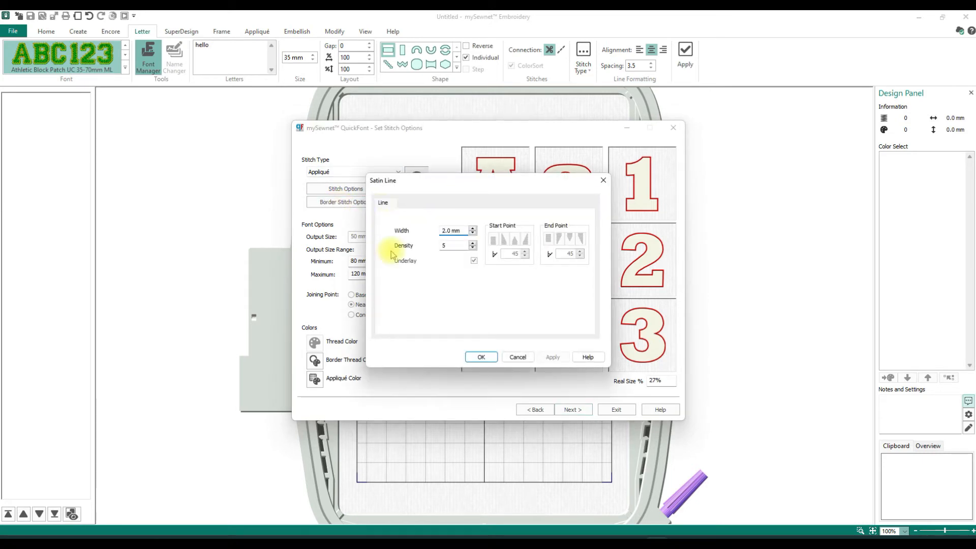
click(517, 357)
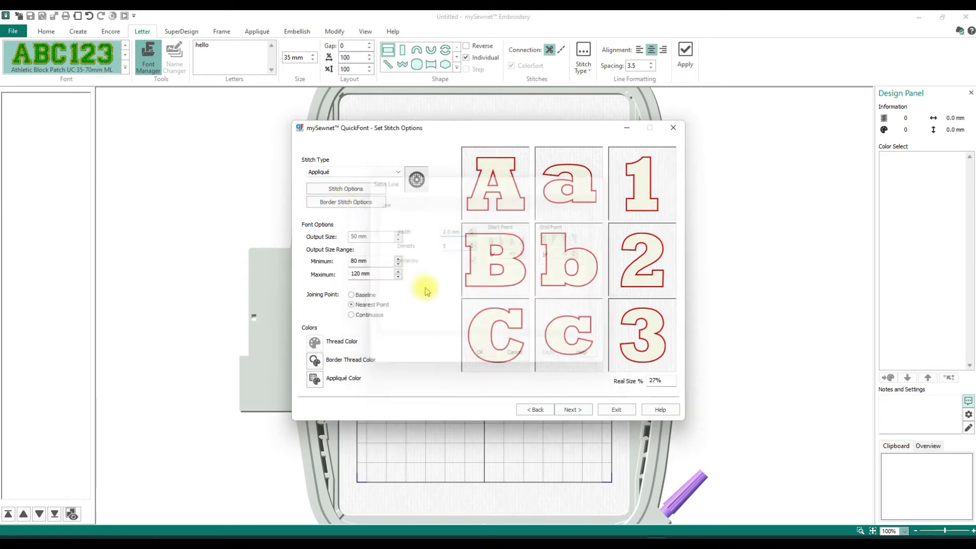
click(358, 190)
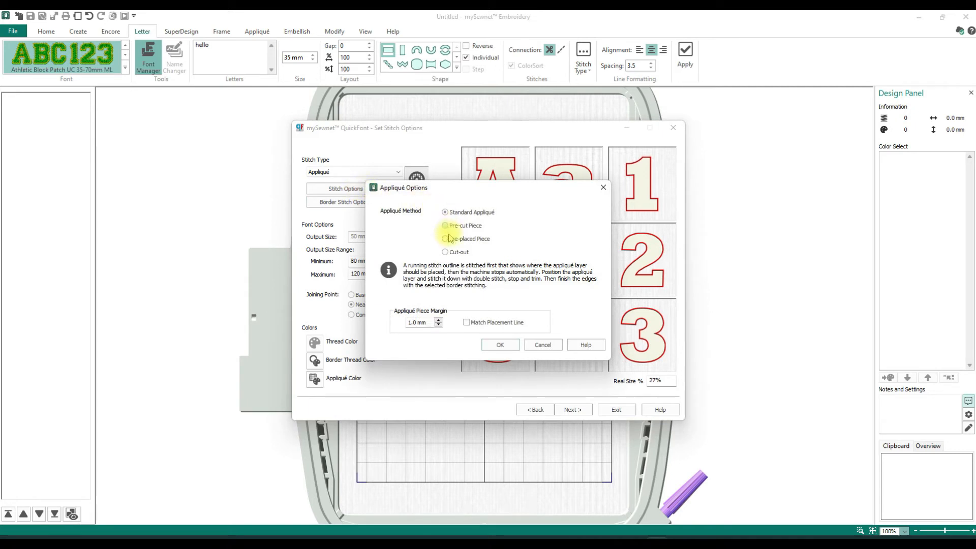
click(547, 344)
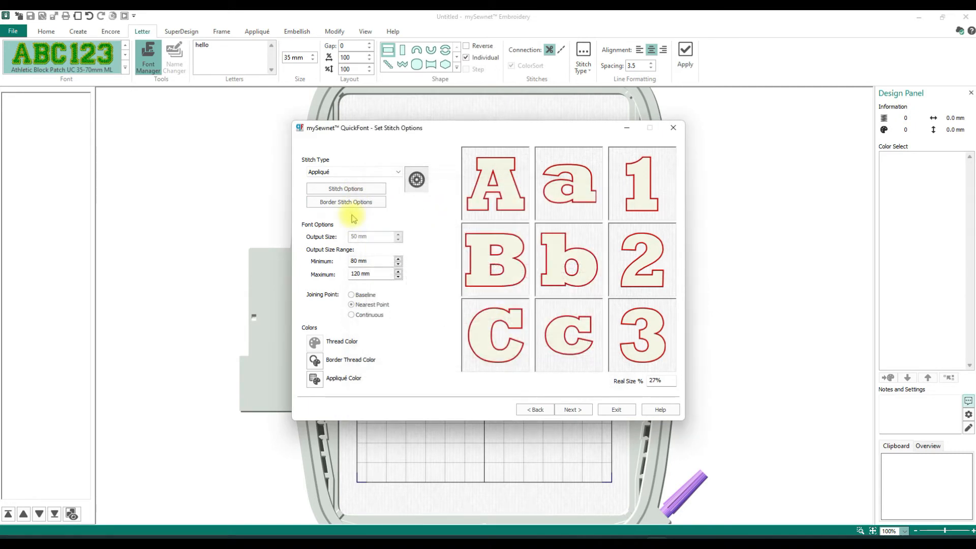
Check the available stitch types, keep Appliqué, and re-examine its appliqué method and satin border settings
click(390, 174)
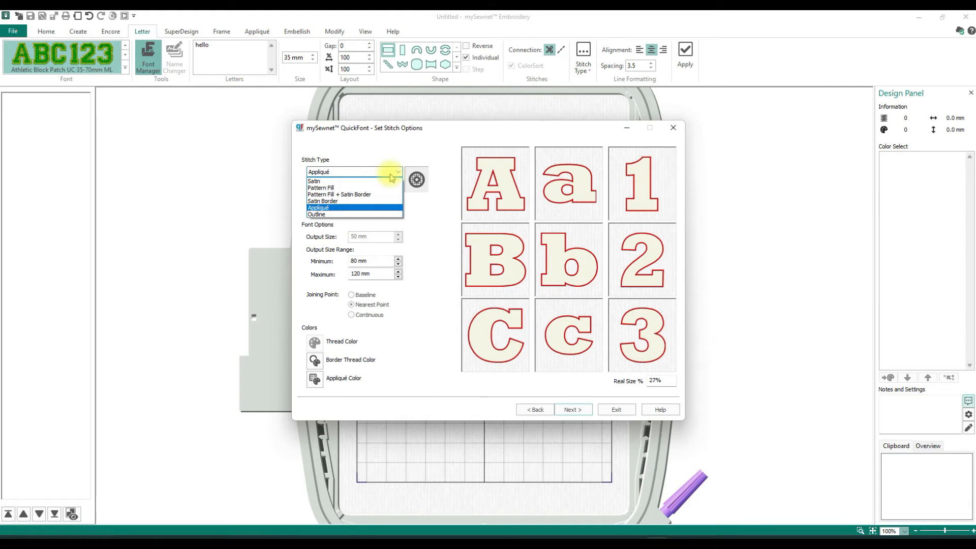
click(334, 205)
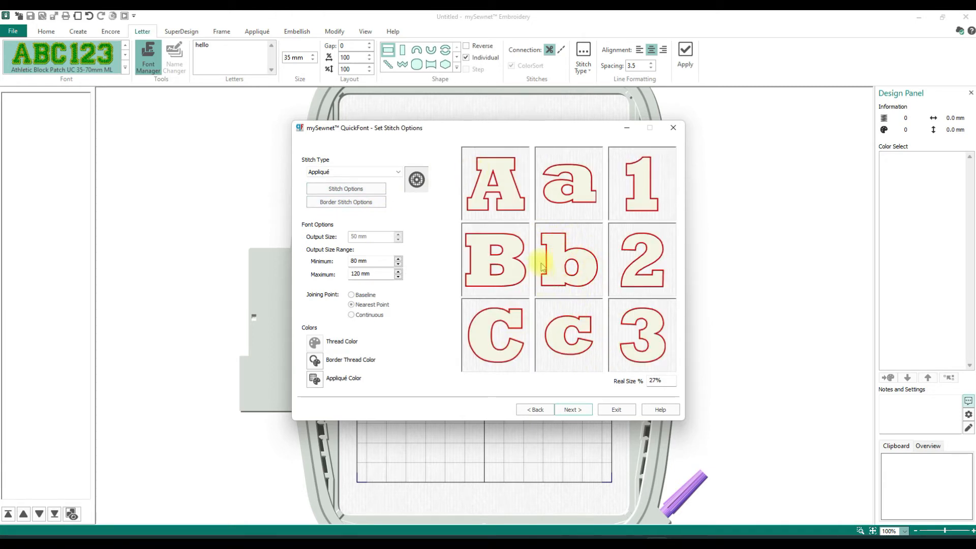
click(374, 188)
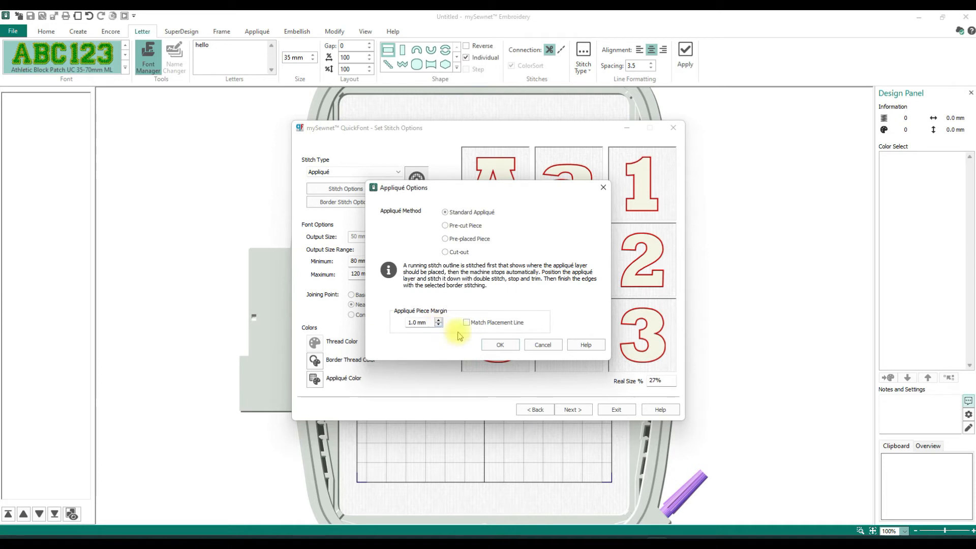
click(541, 346)
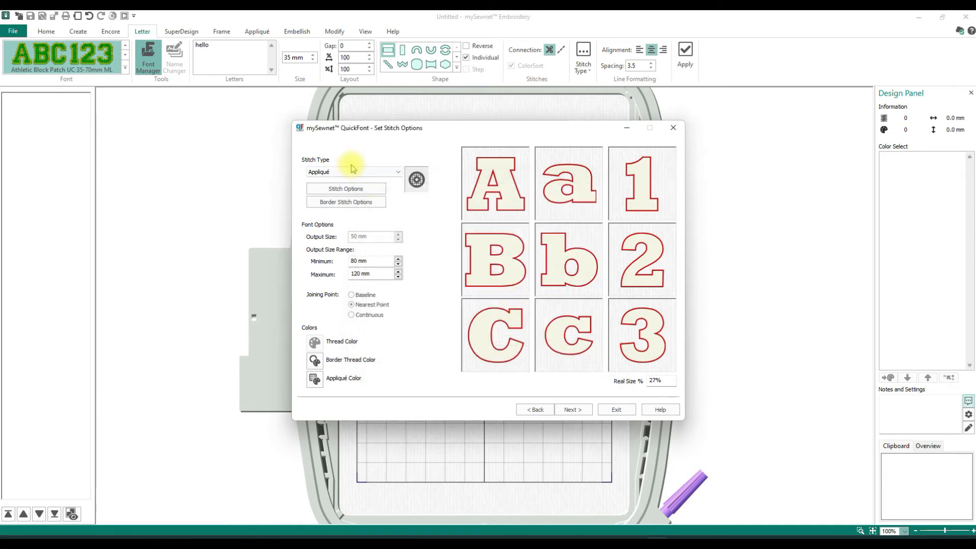
click(360, 192)
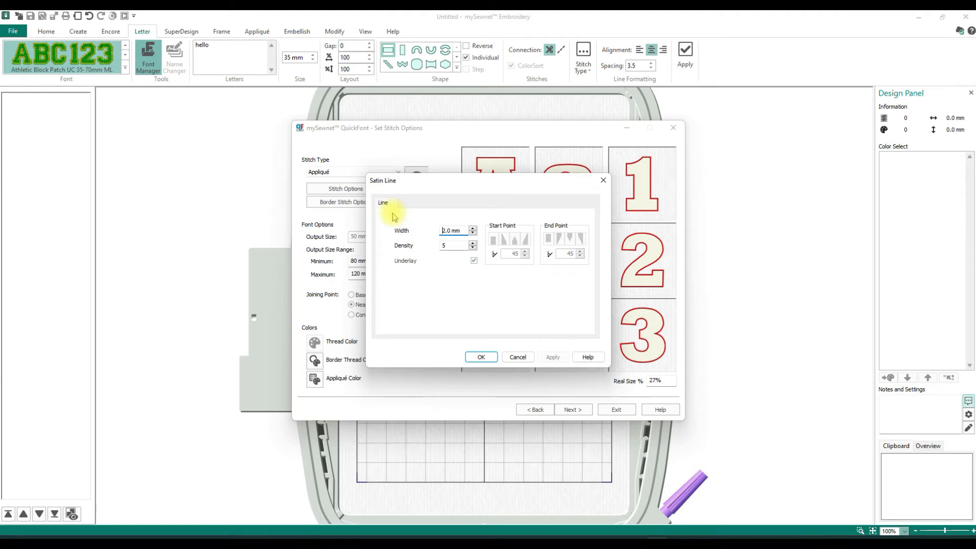
Set the appliqué border's satin line width to 3.5 mm and its density to 2, and accept the settings
click(473, 228)
click(472, 228)
click(472, 229)
click(472, 229)
click(472, 229)
click(473, 229)
click(472, 229)
click(473, 230)
click(473, 229)
click(473, 248)
click(473, 248)
click(473, 248)
click(480, 357)
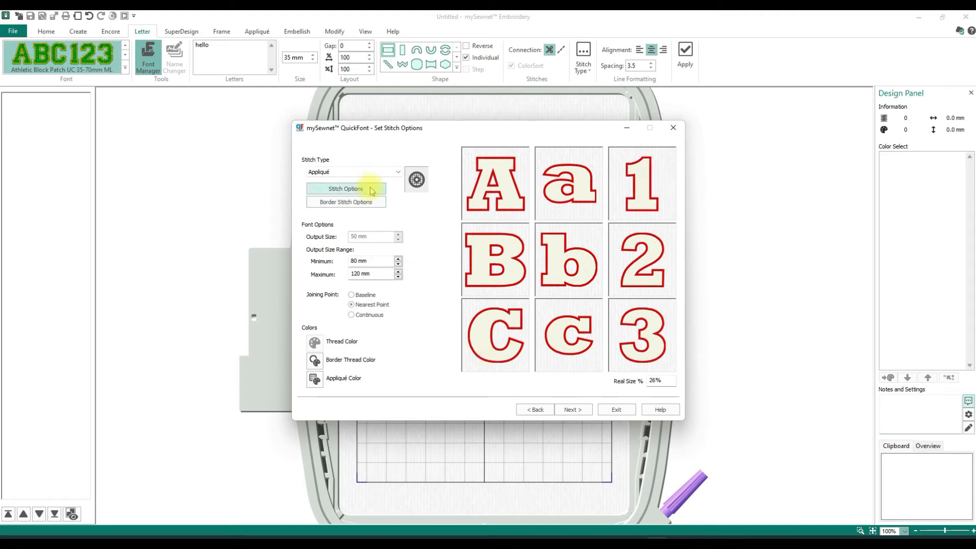
Try the Satin Border stitch type, check its border stitch options without changing them, and return to Appliqué
click(396, 172)
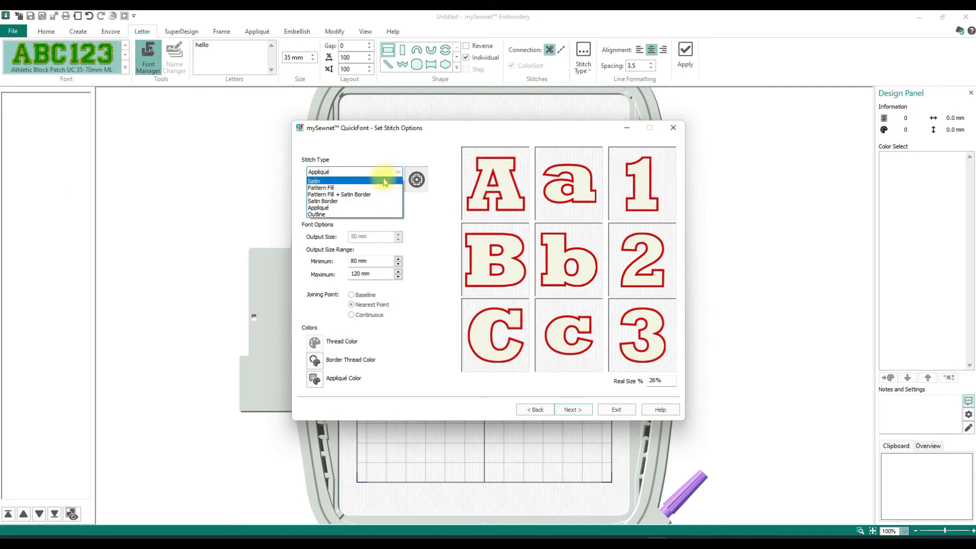
click(350, 201)
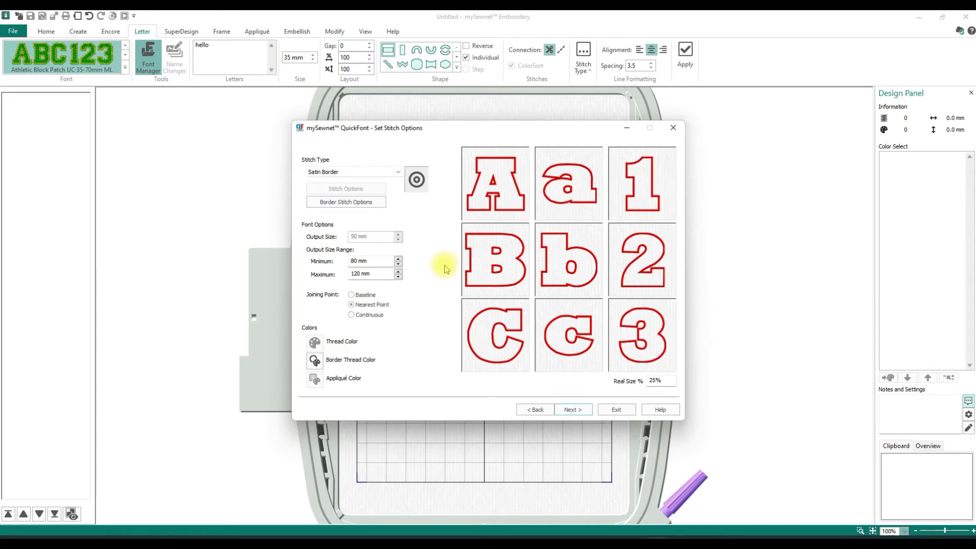
click(375, 203)
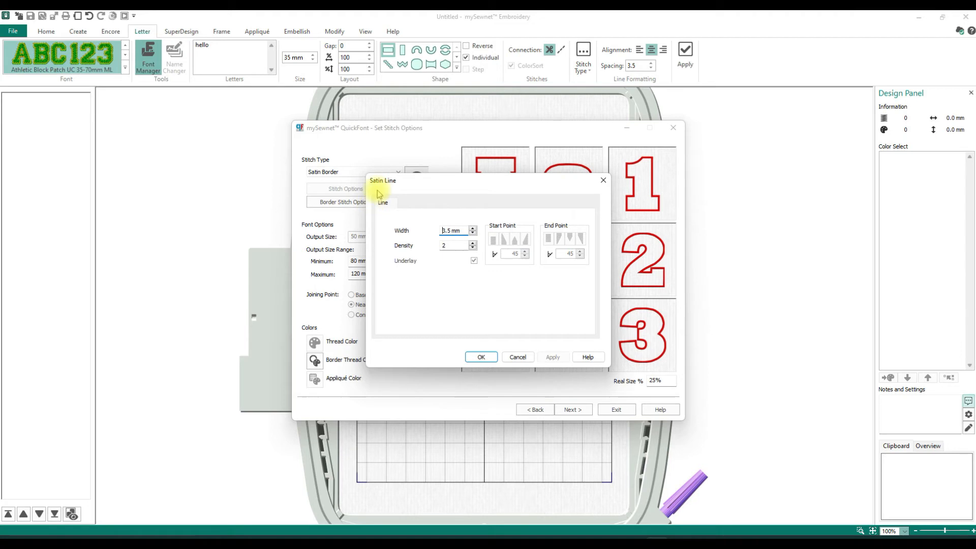
click(517, 357)
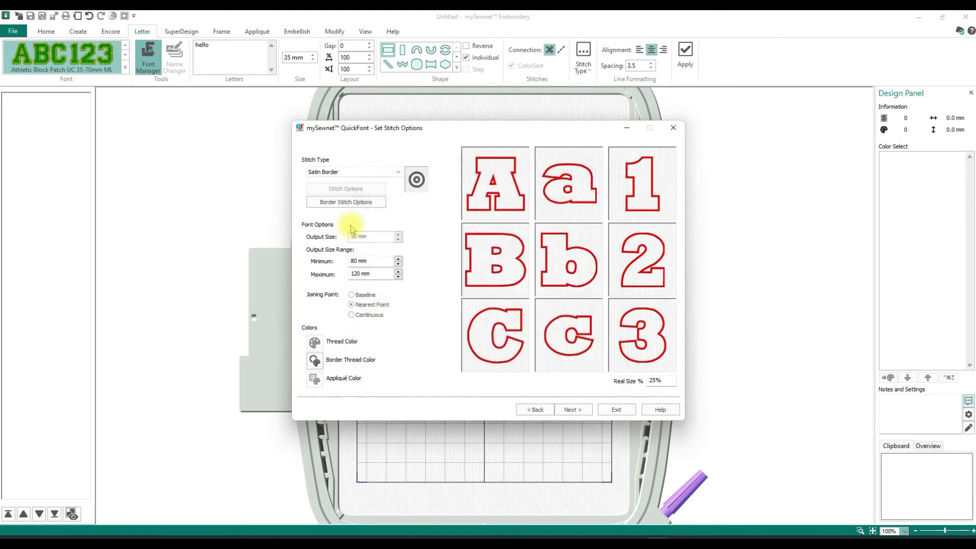
click(396, 172)
click(341, 207)
Set the satin line width of the appliqué border to 4 mm
click(378, 202)
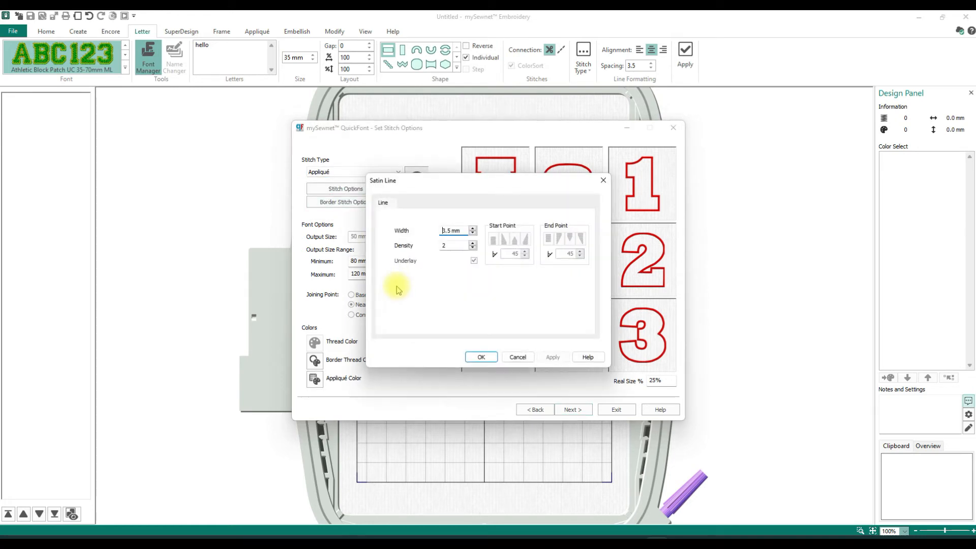
drag(379, 188, 682, 246)
click(717, 246)
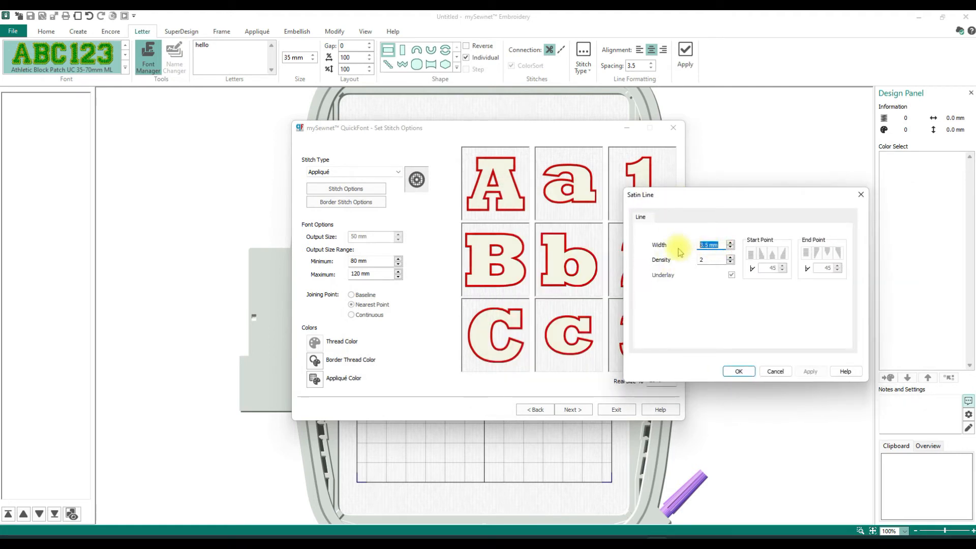
text(4)
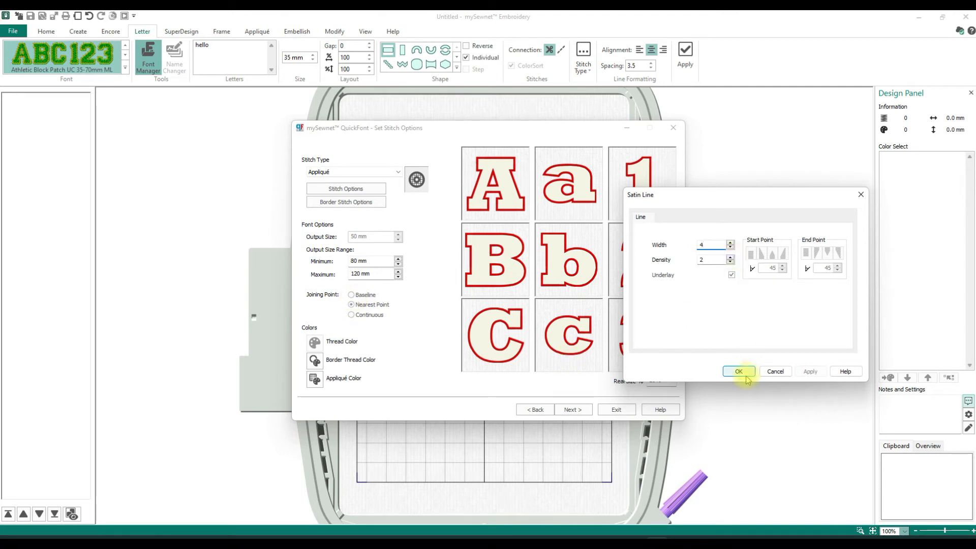
Try other densities for the satin border, set the density back to 2, and accept the line settings
click(730, 257)
click(730, 258)
click(730, 257)
click(730, 262)
double_click(730, 262)
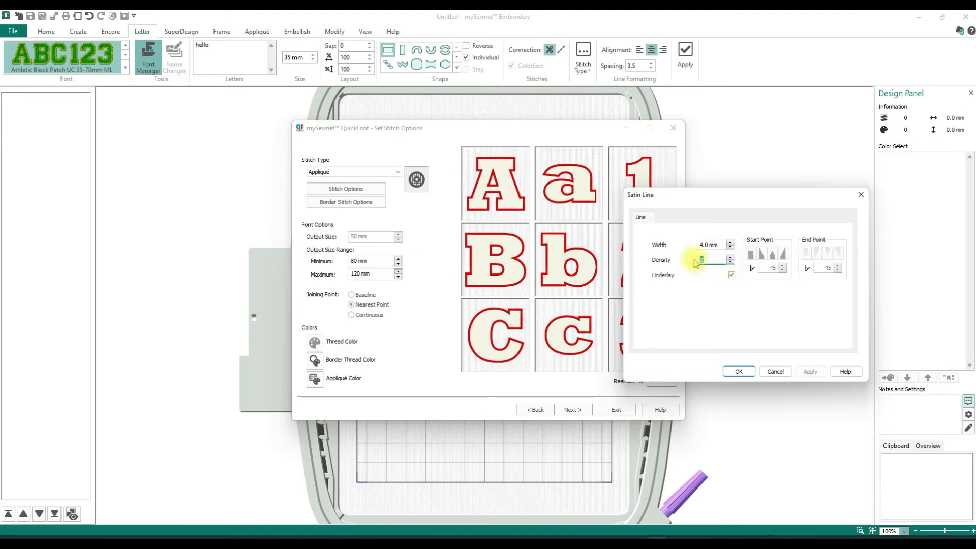
click(730, 256)
double_click(730, 256)
click(731, 263)
click(730, 263)
click(731, 262)
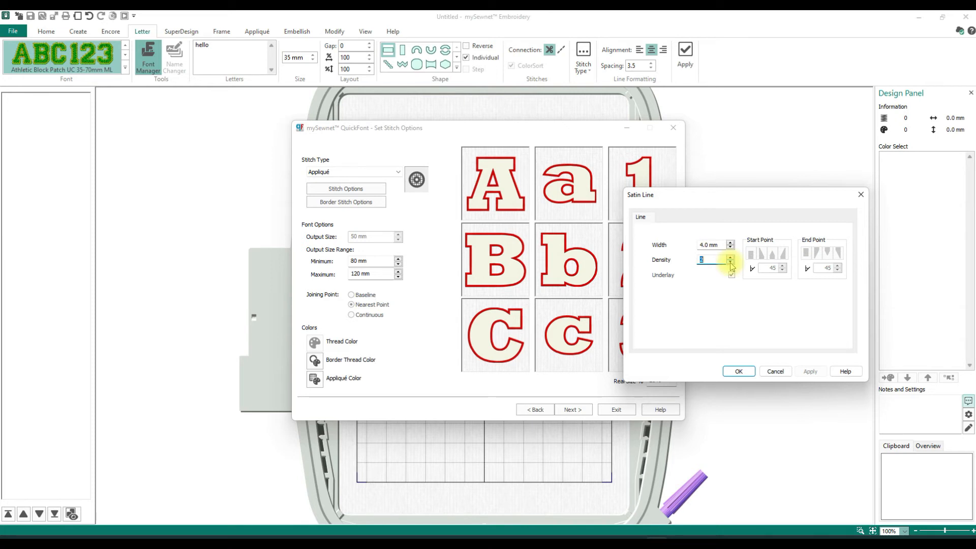
click(738, 372)
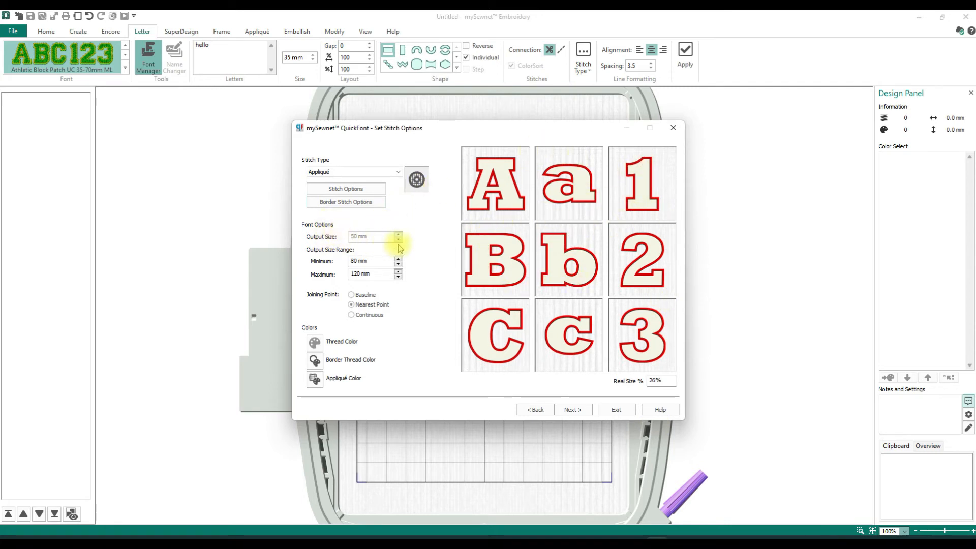
Set the maximum of the font's output size range to 130 mm
mouse_move(374, 245)
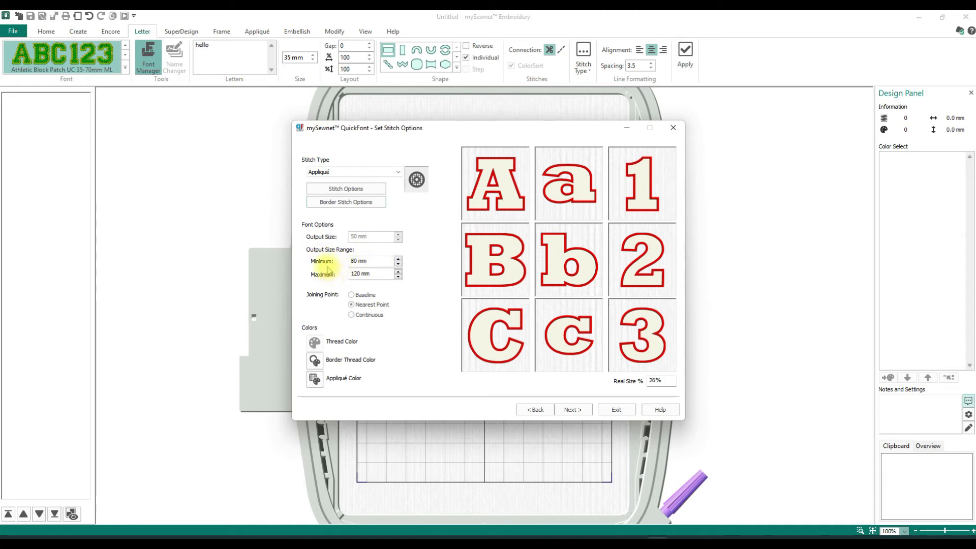
mouse_move(375, 265)
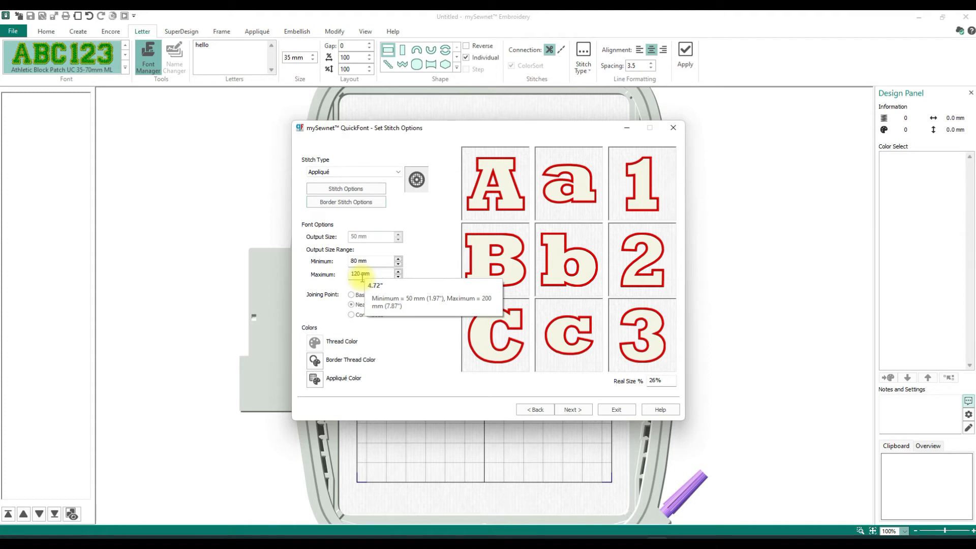
click(397, 272)
click(398, 272)
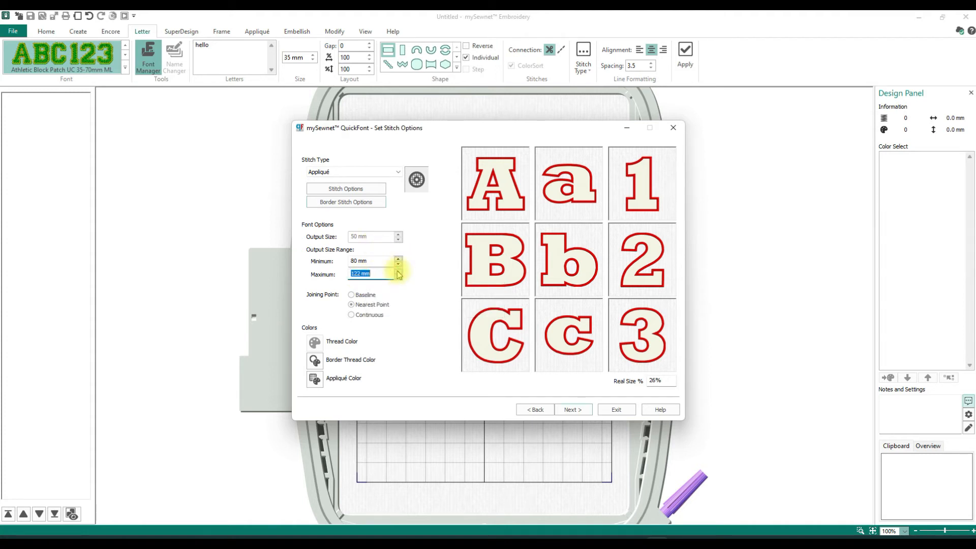
click(398, 270)
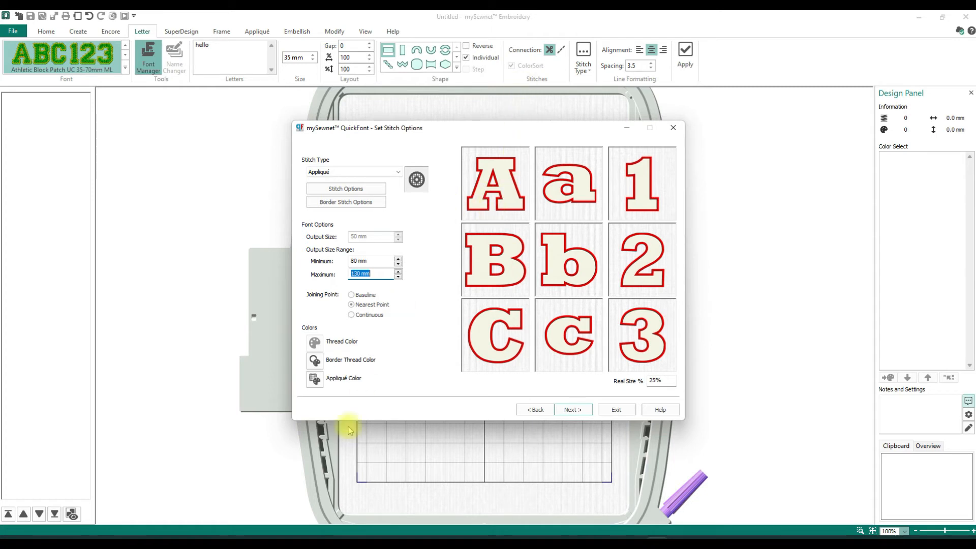
Try the Baseline and Nearest Point joining options, and set the font's joining point to Continuous
click(351, 296)
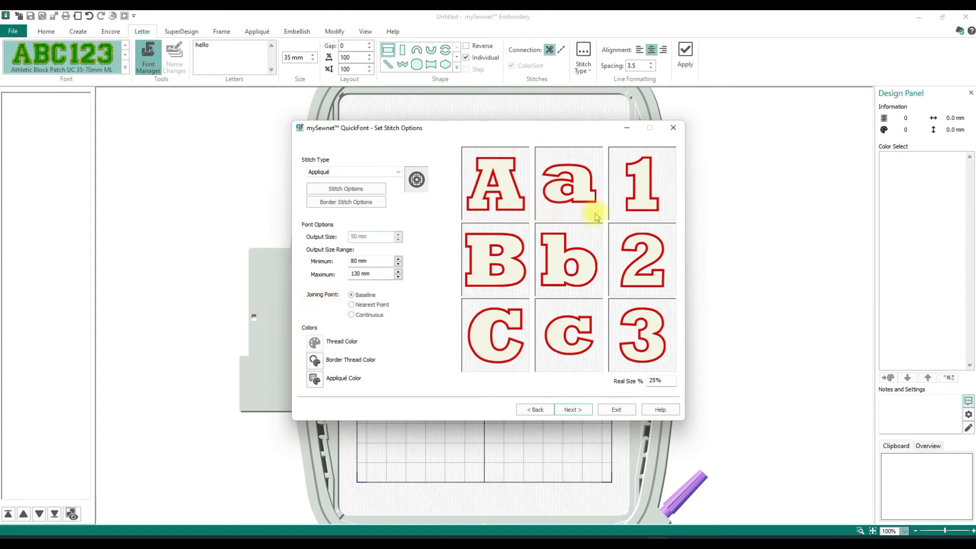
click(352, 305)
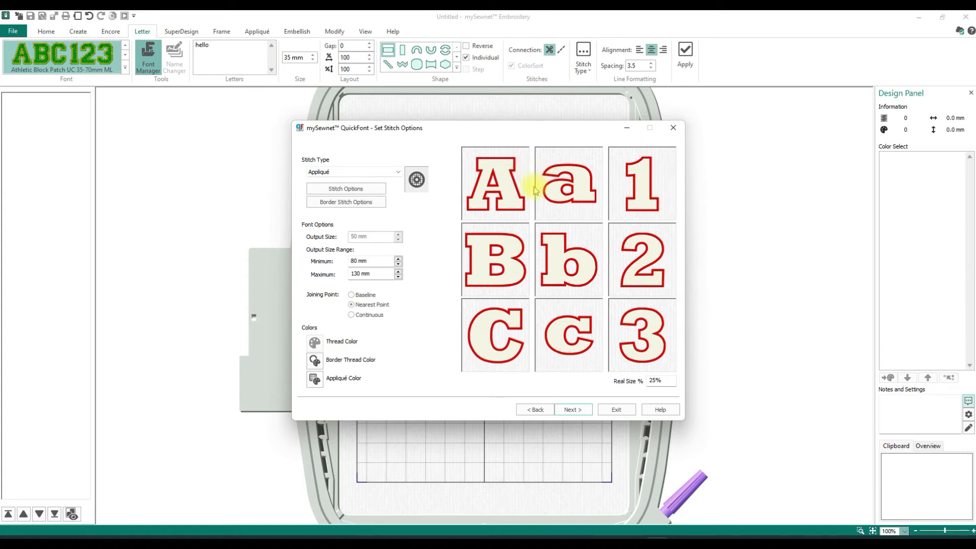
click(356, 317)
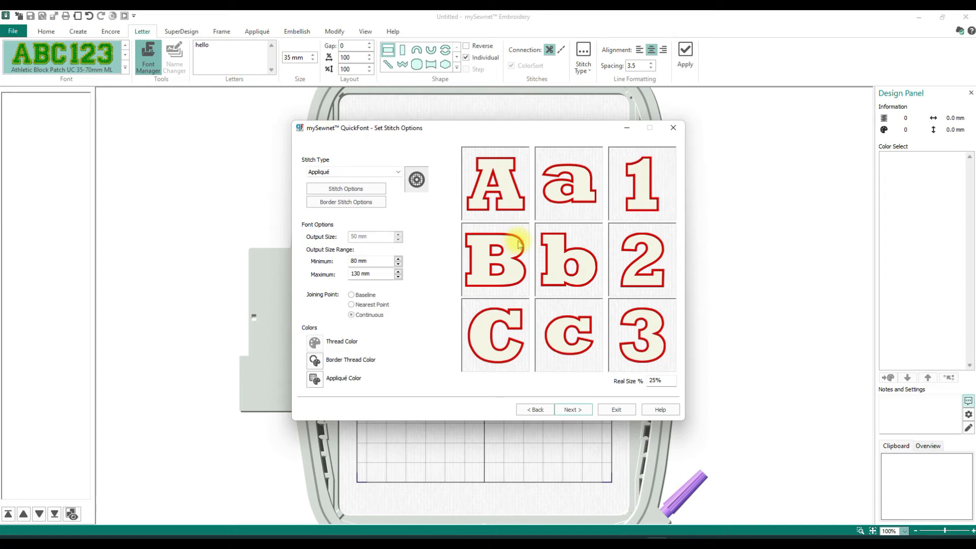
Change the border thread color to Robison-Anton Rayon 40 thread 2456 Peapod
click(314, 360)
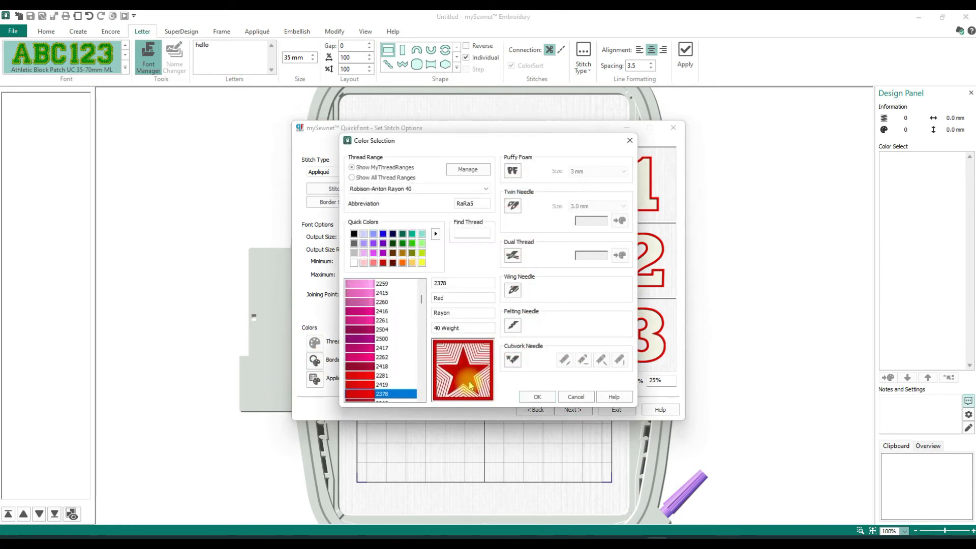
click(421, 253)
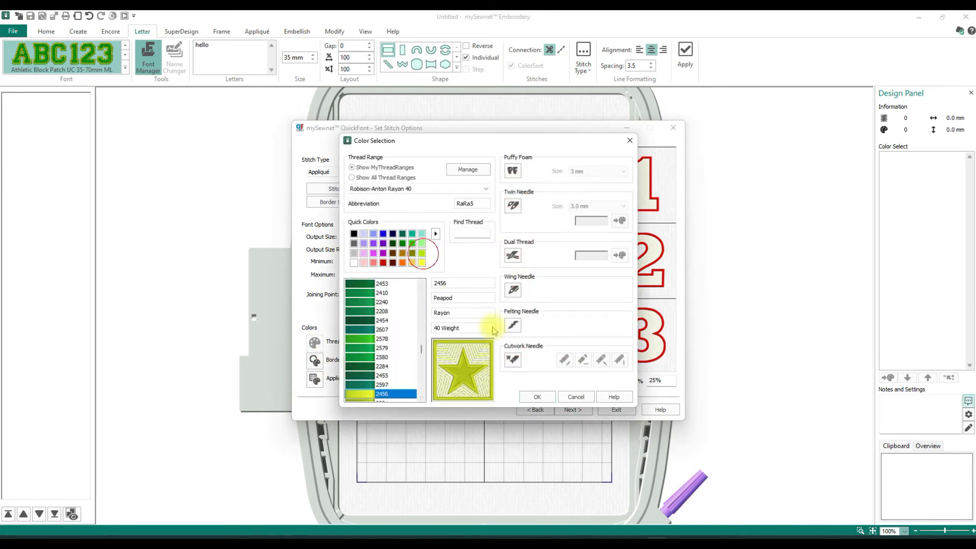
click(534, 396)
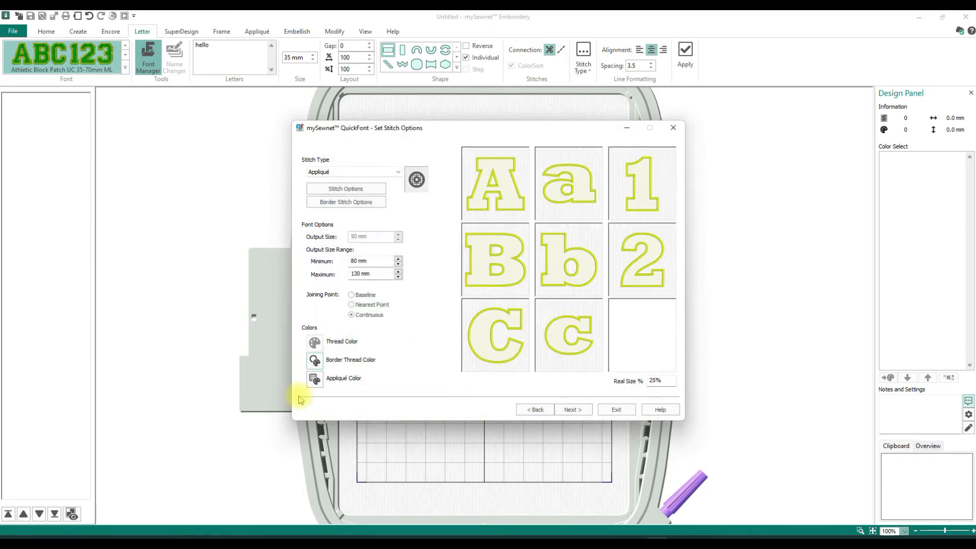
Change the appliqué fabric color of the letters to the lime green quick color
click(314, 379)
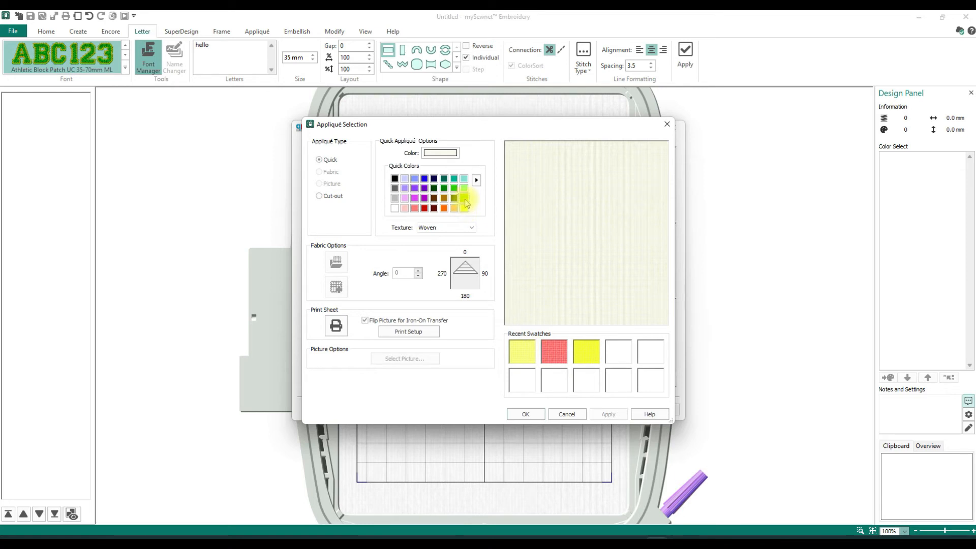
click(464, 198)
click(525, 414)
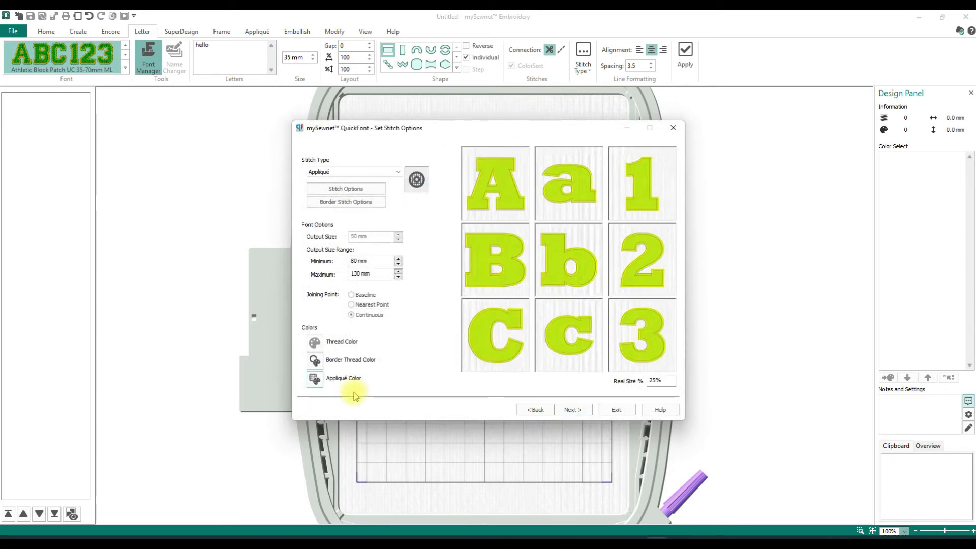
Continue to the output options, name the font Rockwell Extra Bold Applique, and assign it to the MyFonts category
click(568, 415)
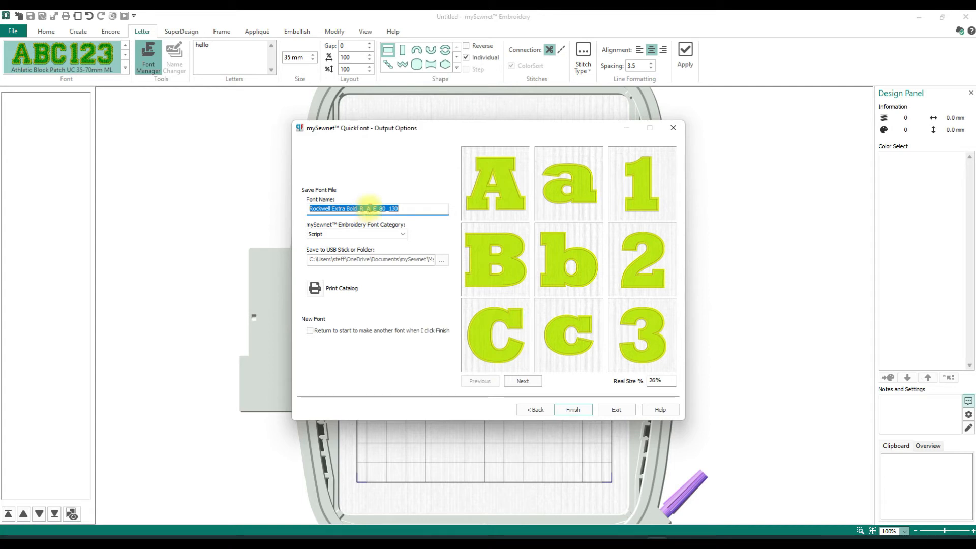
click(420, 210)
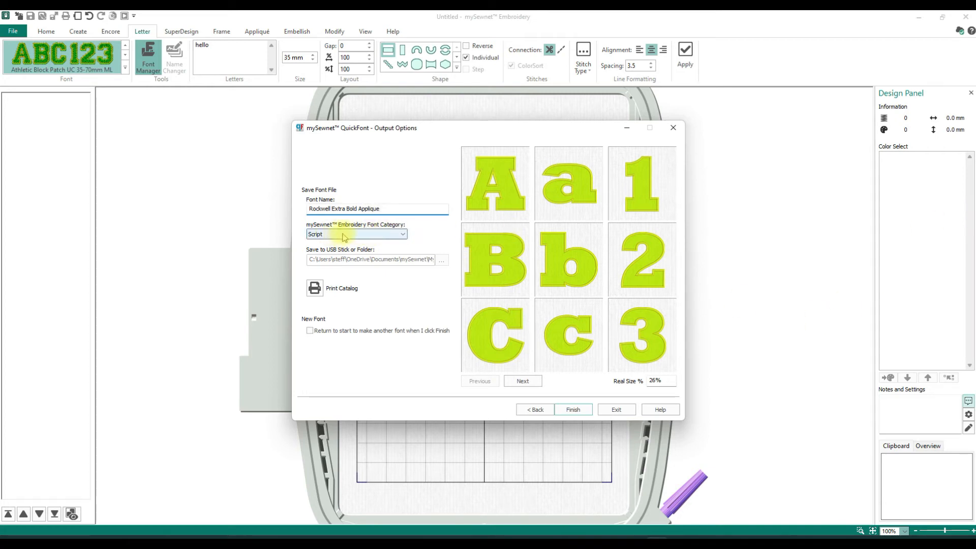
click(402, 235)
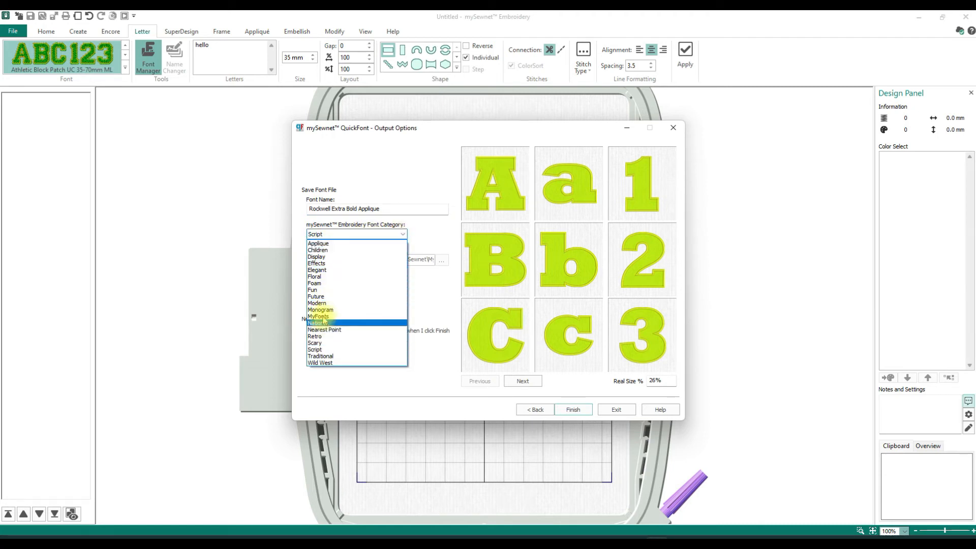
click(322, 316)
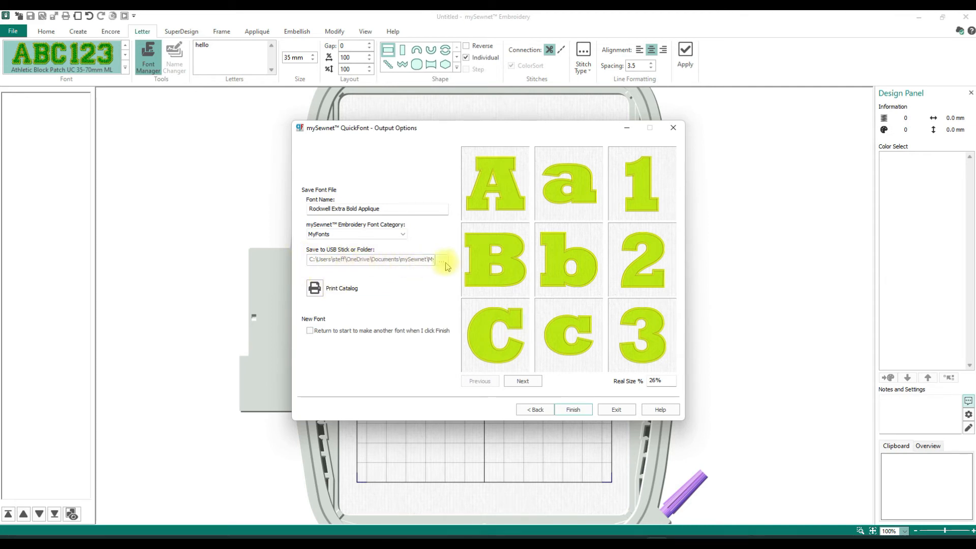
Print the font catalog with Microsoft Print to PDF, saving it on the Desktop as rockwell
click(314, 296)
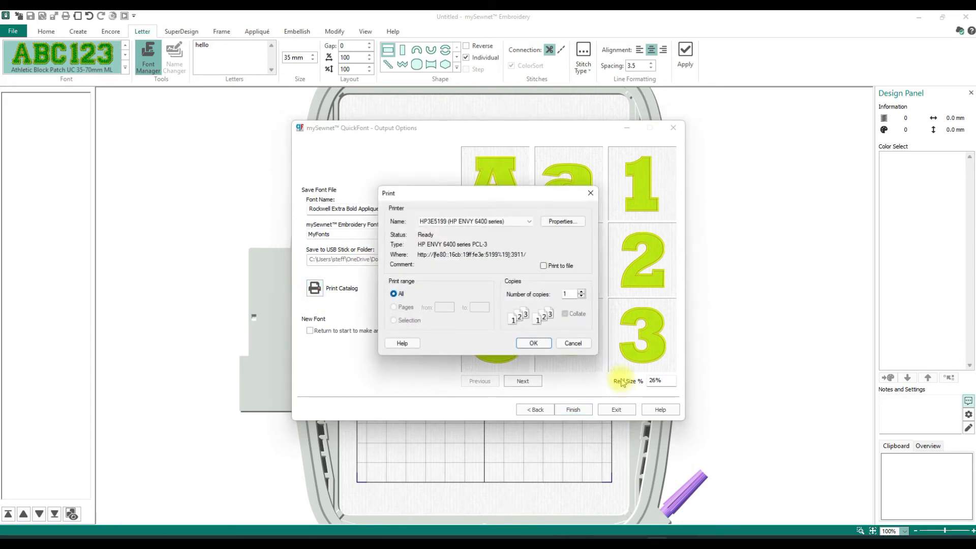
click(532, 222)
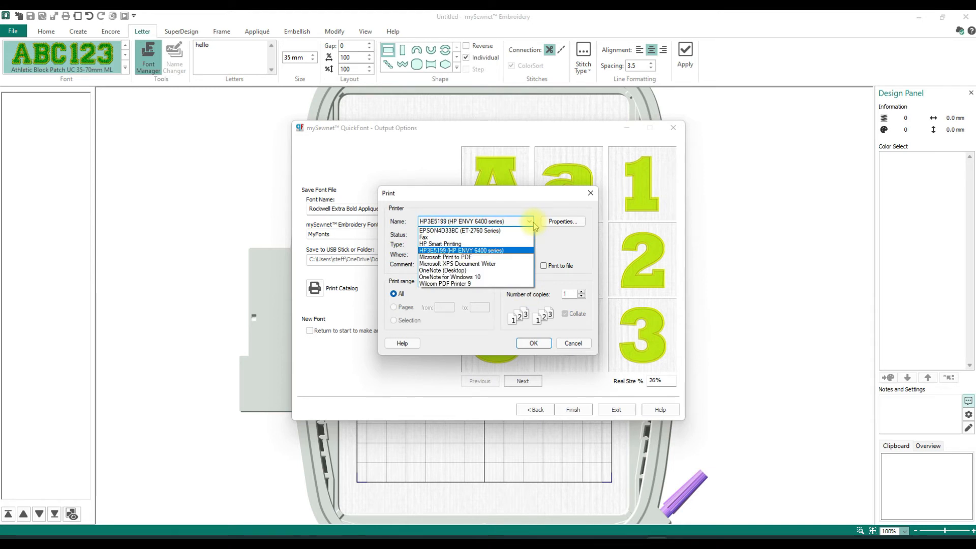
click(453, 257)
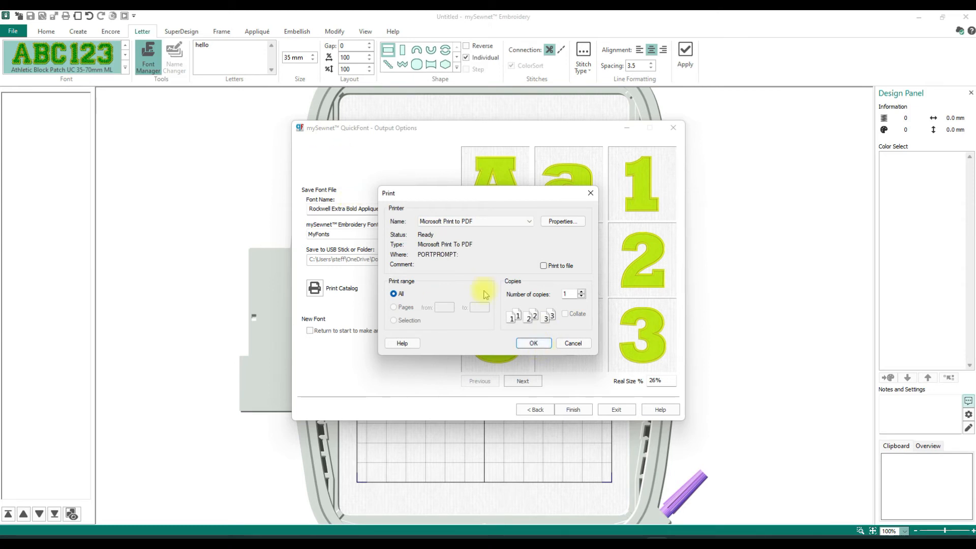
click(533, 343)
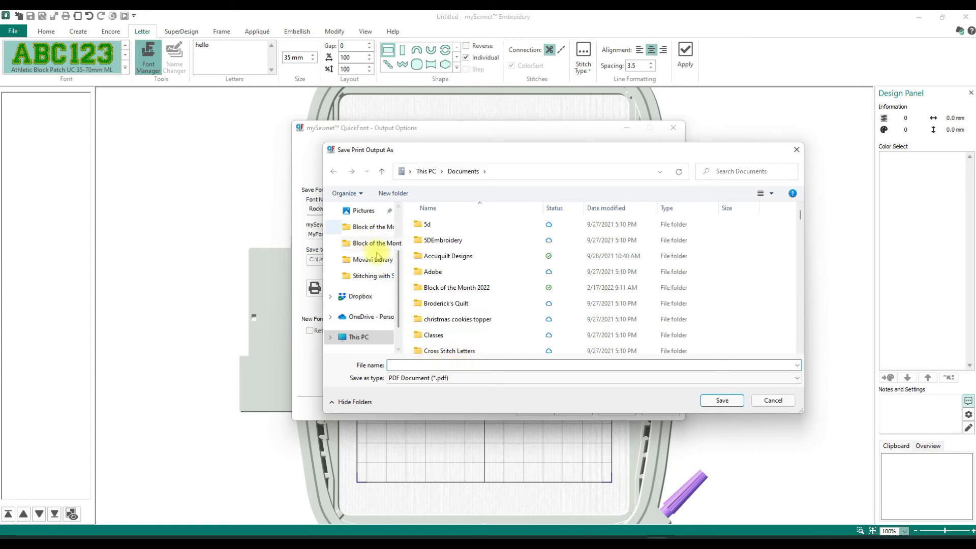
scroll(387, 285, up, 3)
click(366, 231)
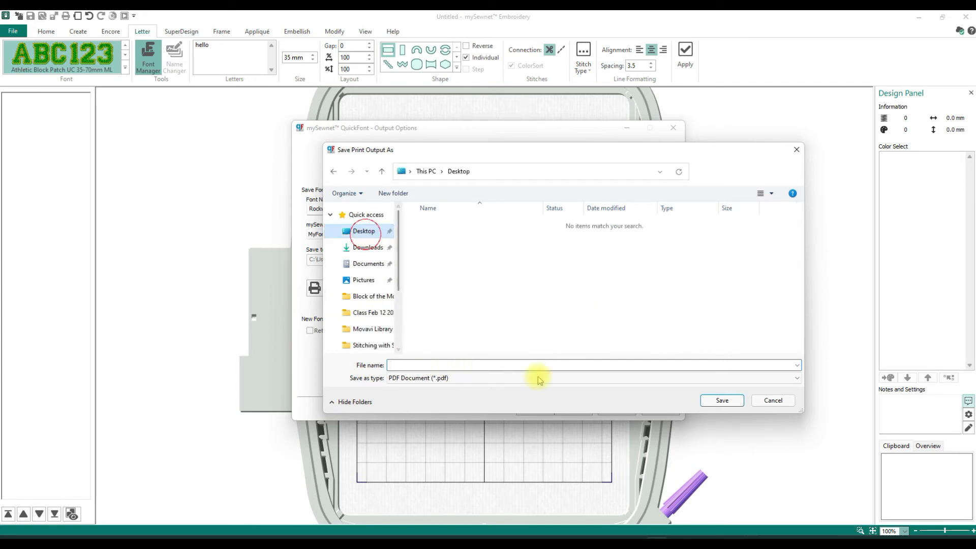
click(464, 364)
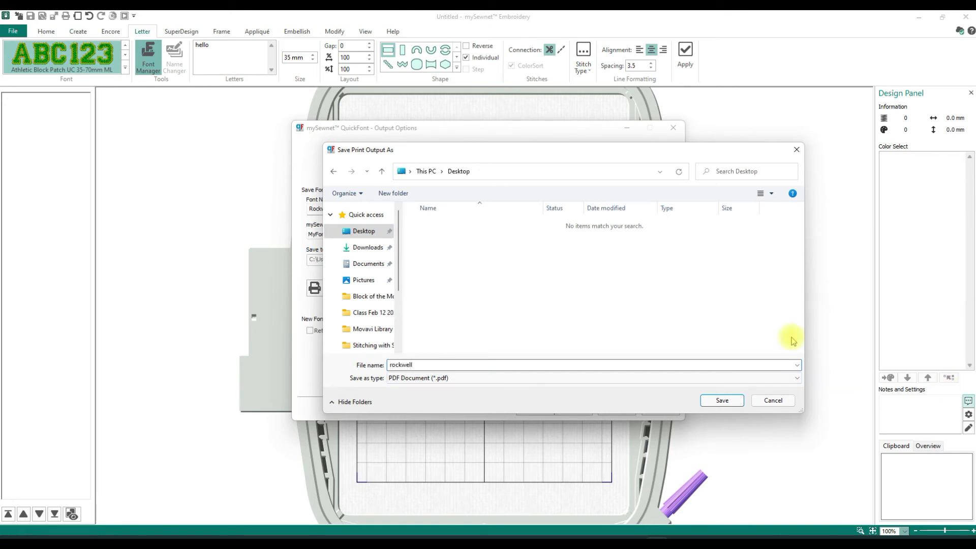
click(720, 399)
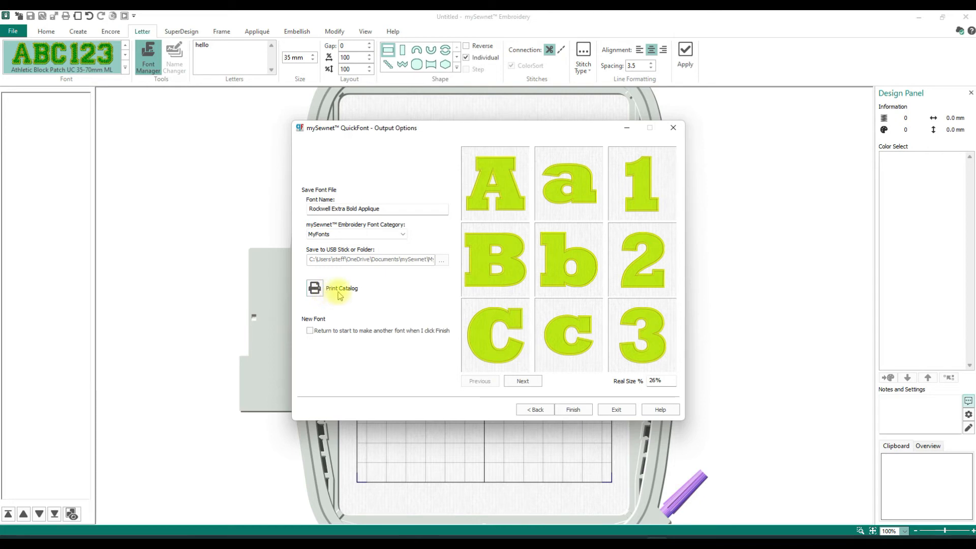
Page through the character previews and enable returning to the start to make another font upon finishing
click(516, 381)
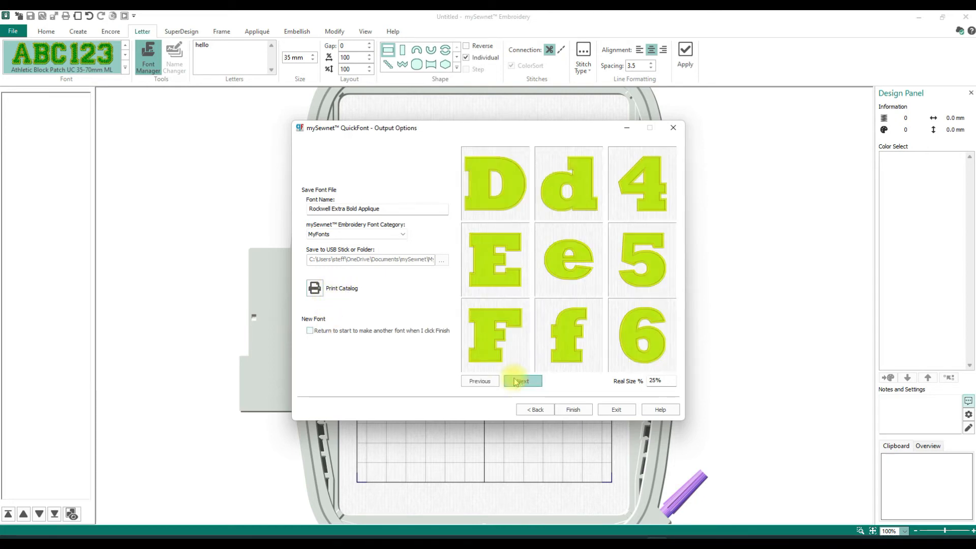
click(516, 381)
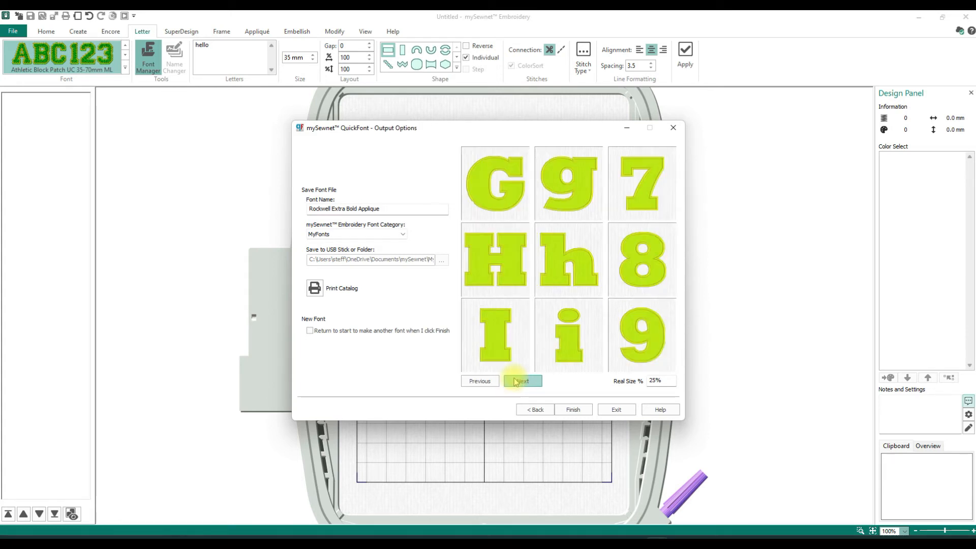
click(516, 381)
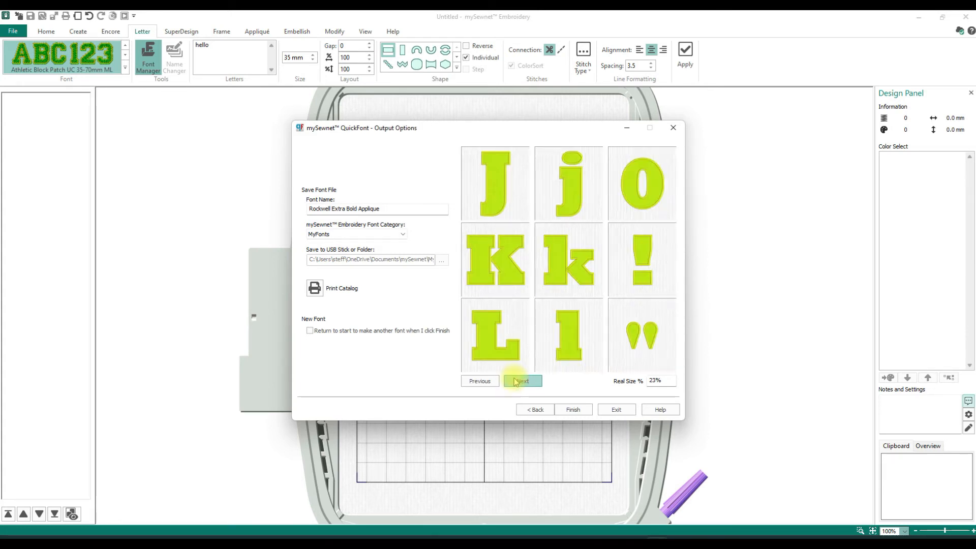
click(516, 381)
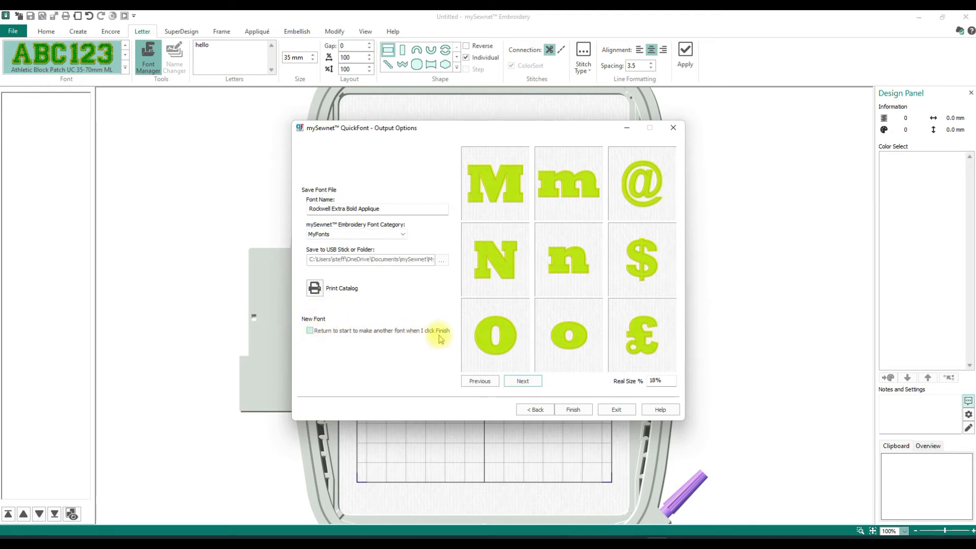
click(310, 330)
Switch to File Explorer and open rockwell.pdf from the Desktop folder
click(399, 109)
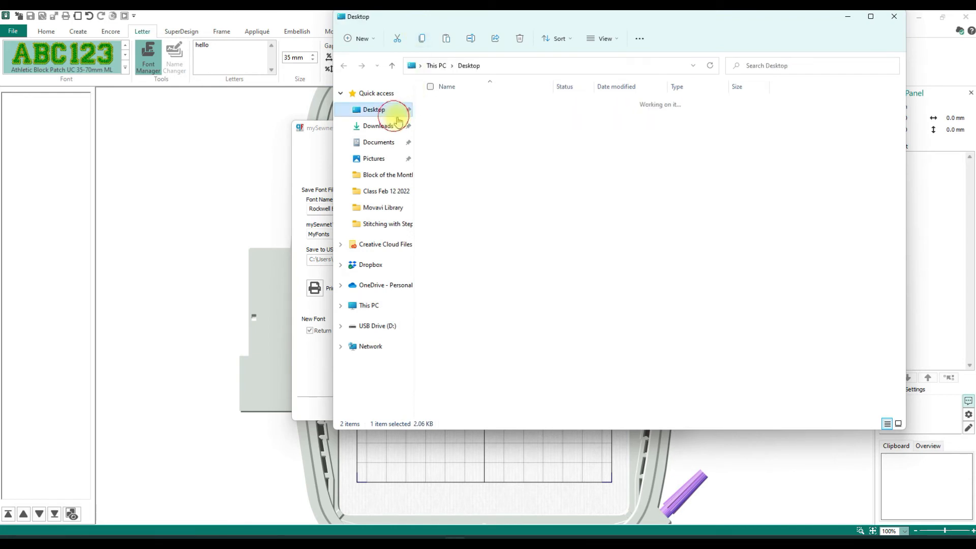
click(466, 135)
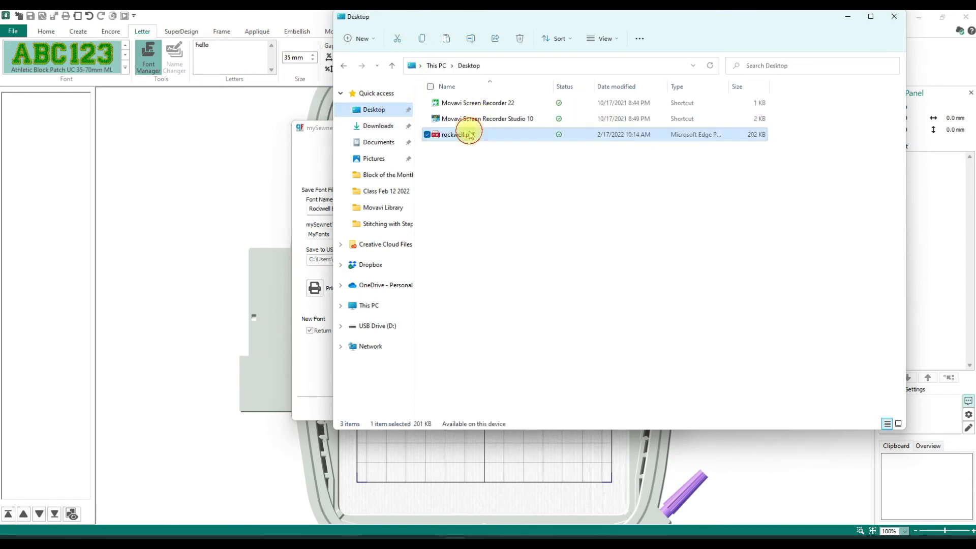
double_click(561, 140)
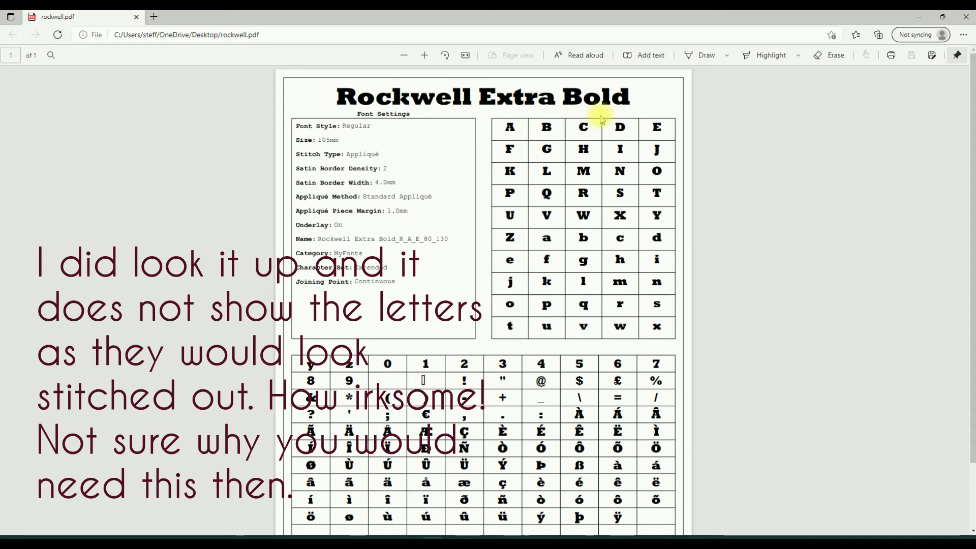
Examine the font settings and character tables in the catalog PDF, then close it and the file window
scroll(595, 165, down, 1)
scroll(587, 163, up, 1)
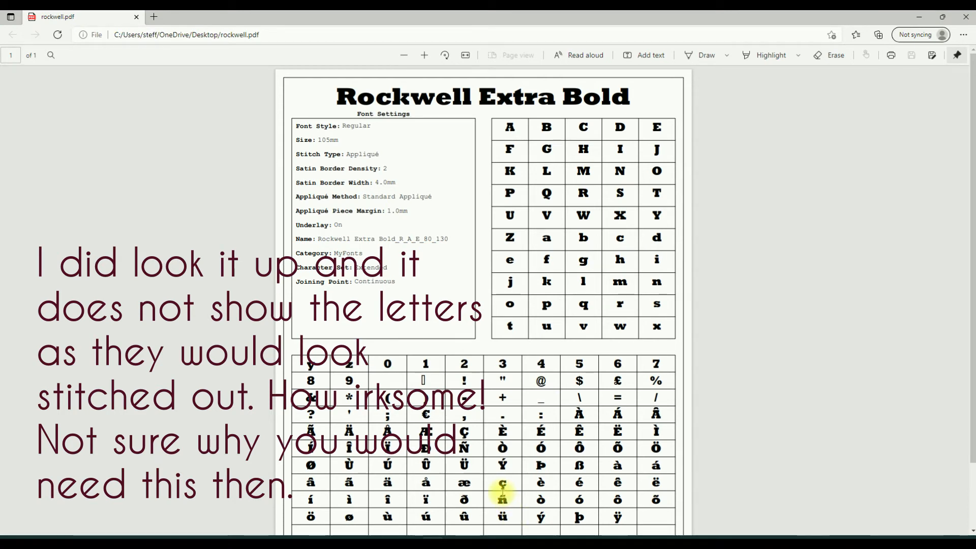
scroll(502, 492, down, 2)
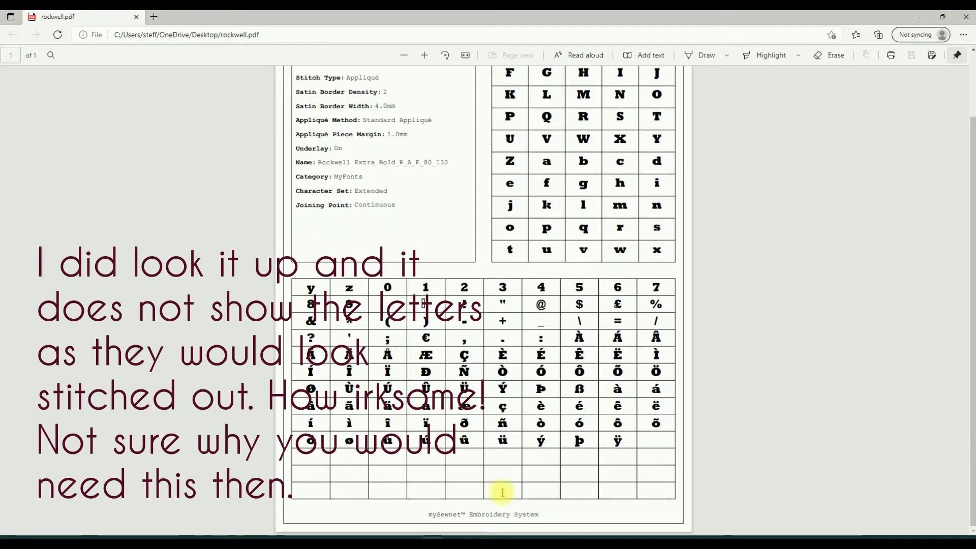
scroll(502, 492, up, 2)
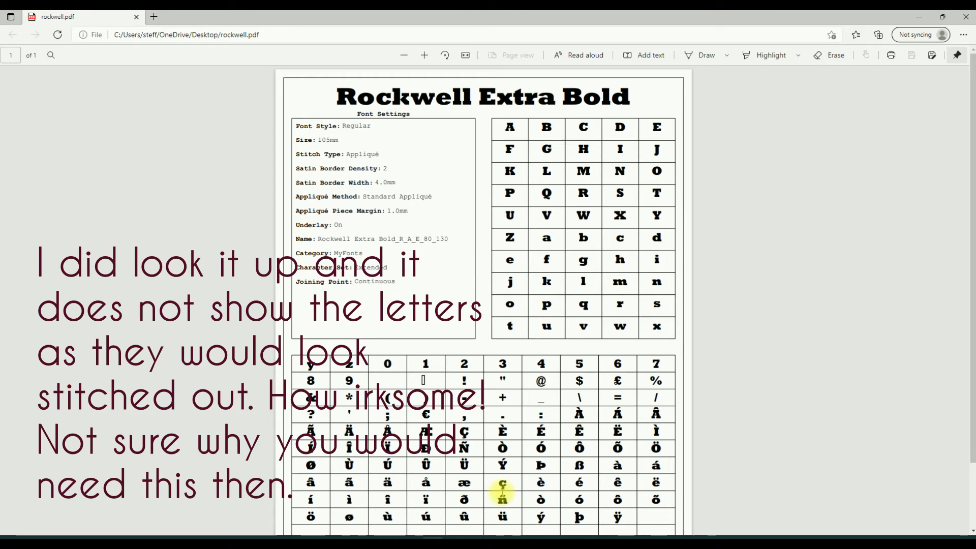
scroll(502, 492, down, 2)
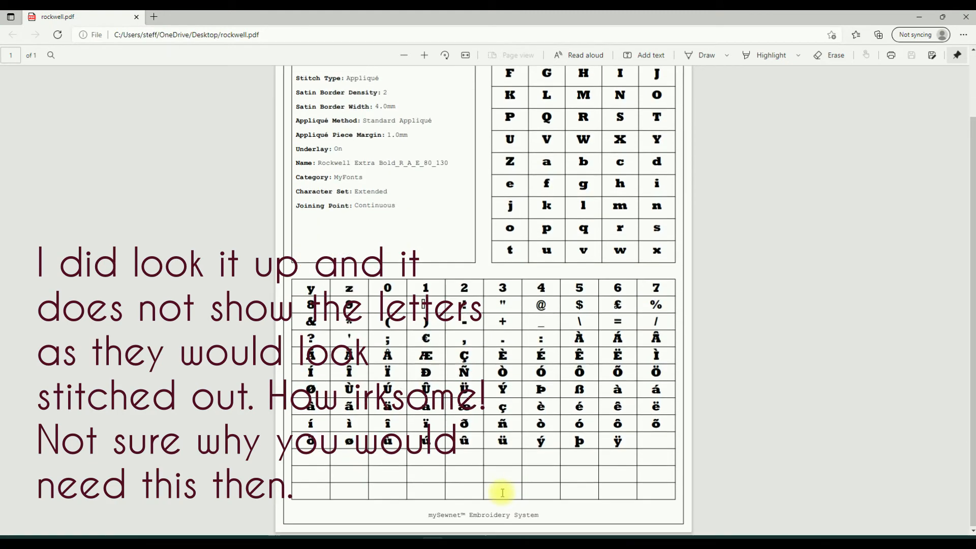
scroll(502, 492, up, 2)
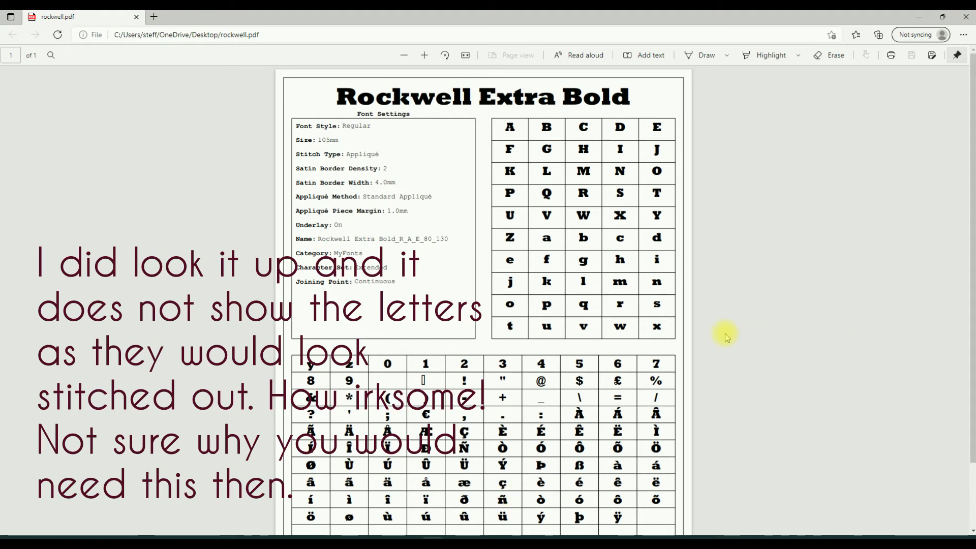
scroll(723, 331, down, 2)
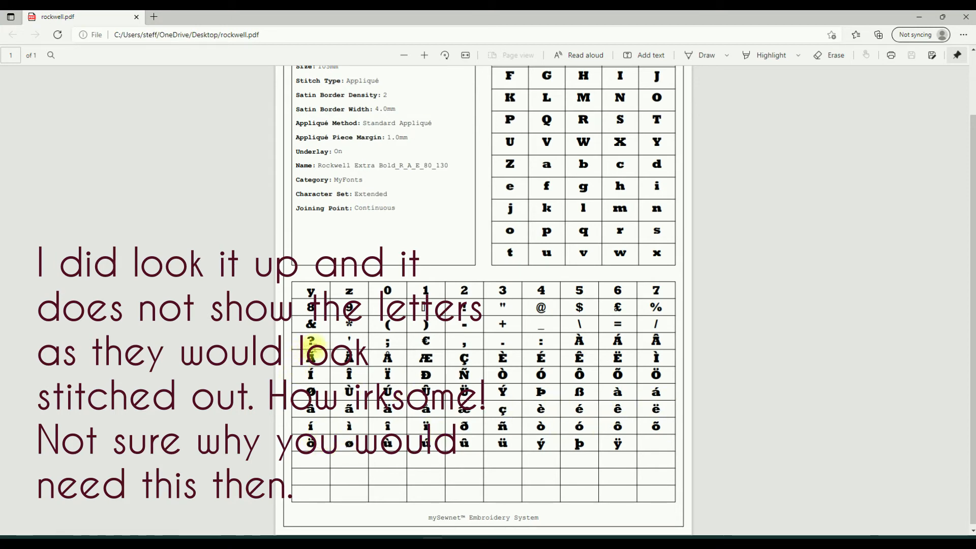
scroll(656, 358, up, 2)
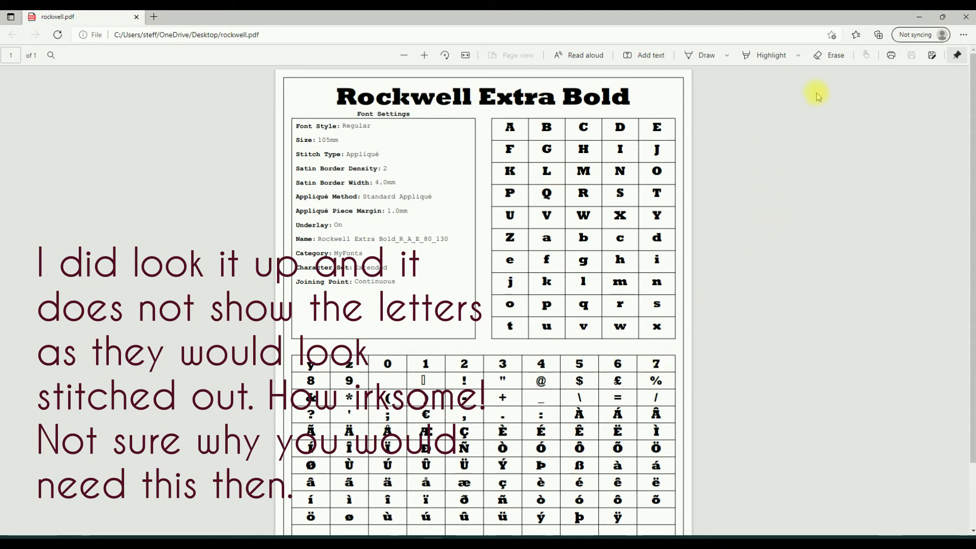
click(965, 17)
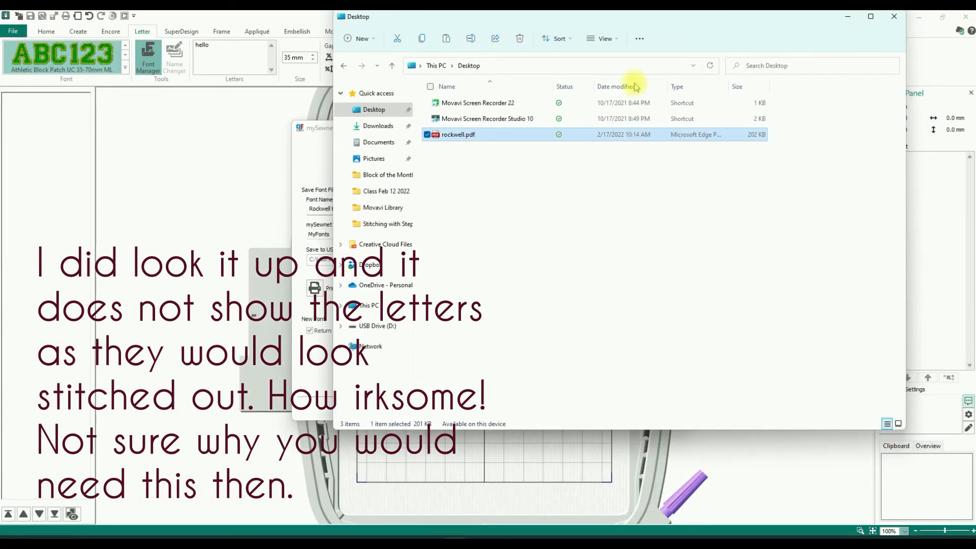
click(894, 18)
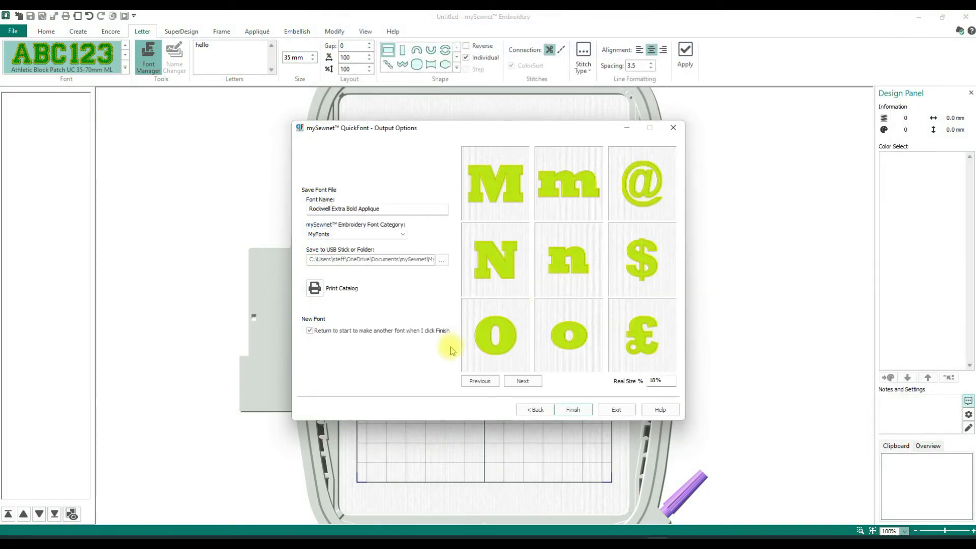
Preview further characters of the Rockwell appliqué font, including the accented letters, and finish creating the font
click(527, 382)
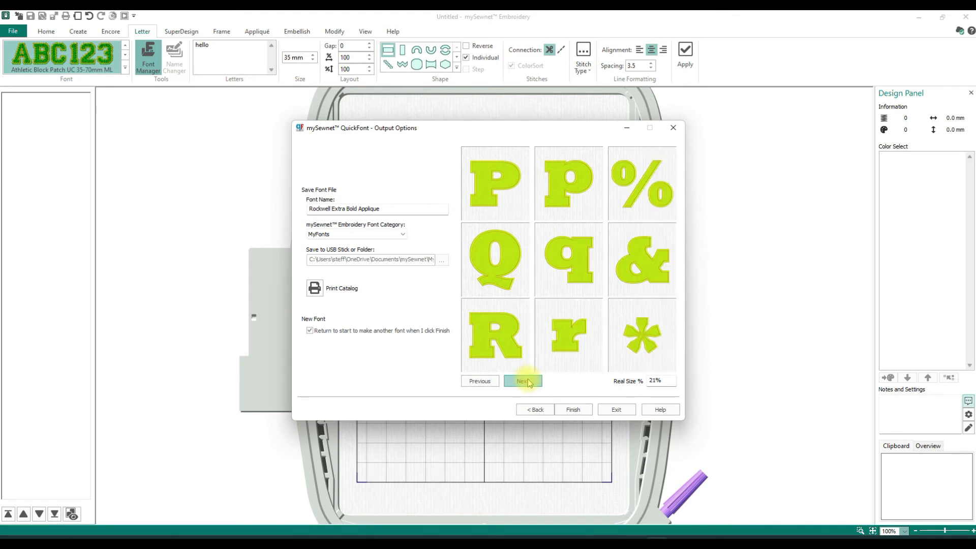
click(521, 382)
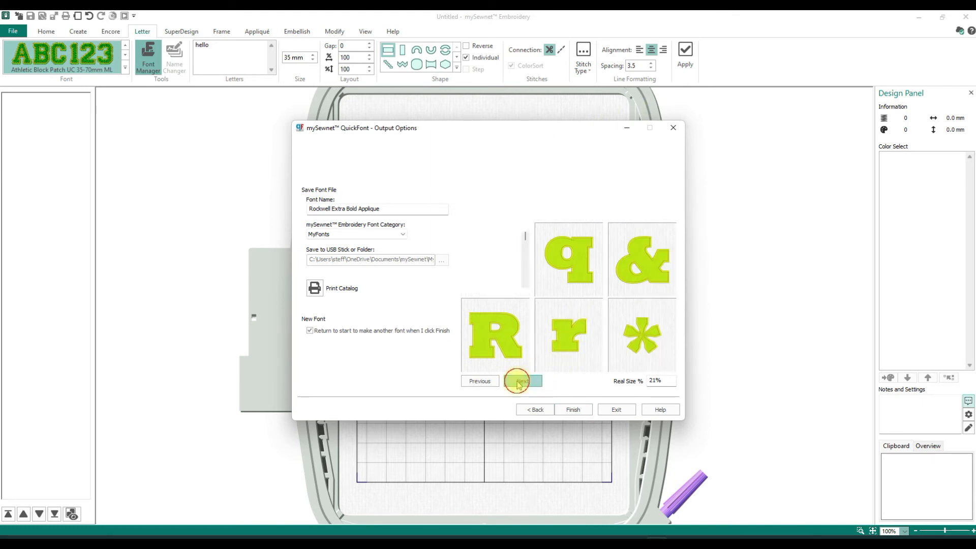
click(519, 382)
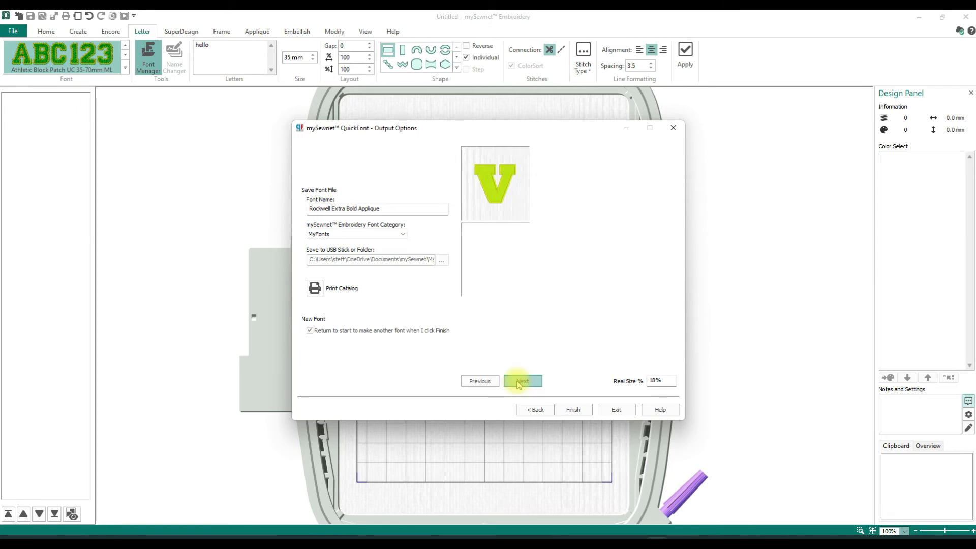
click(518, 382)
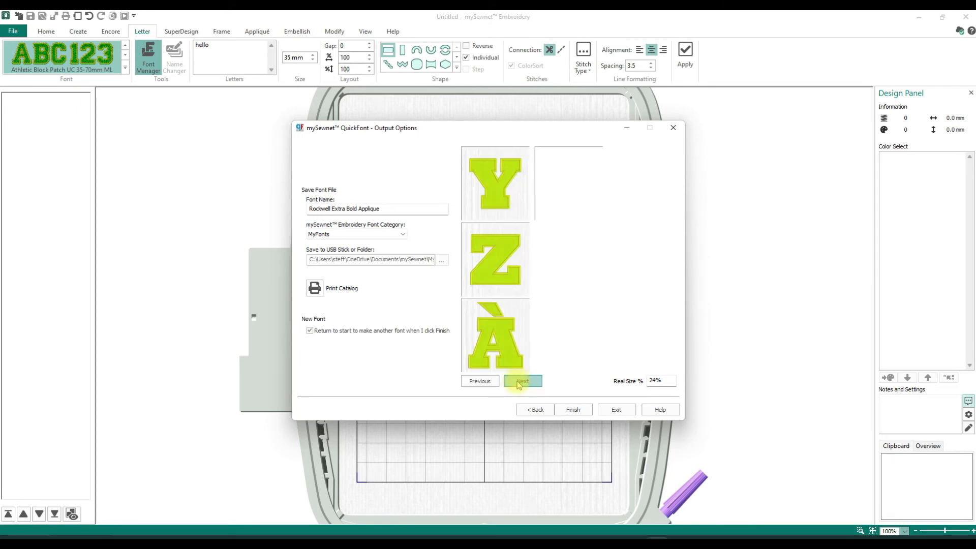
click(519, 384)
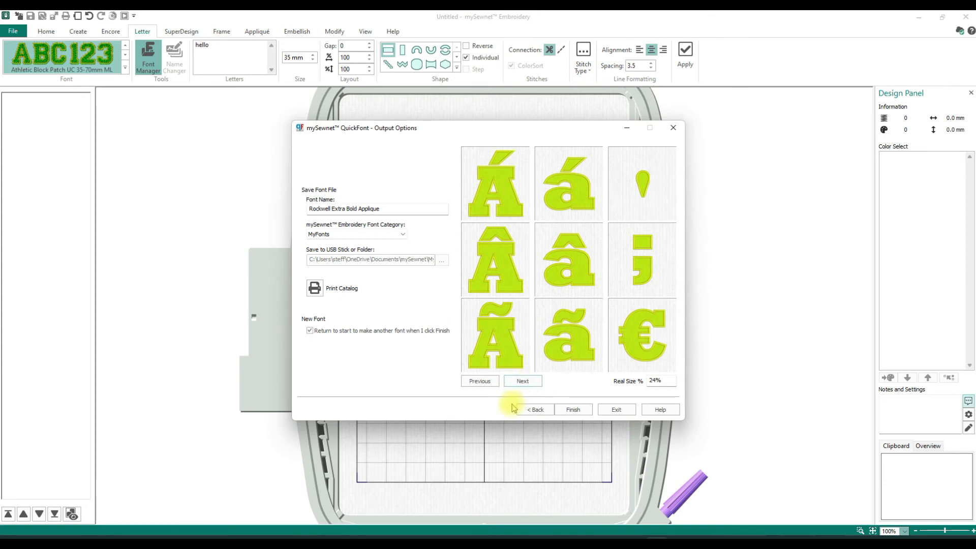
click(562, 410)
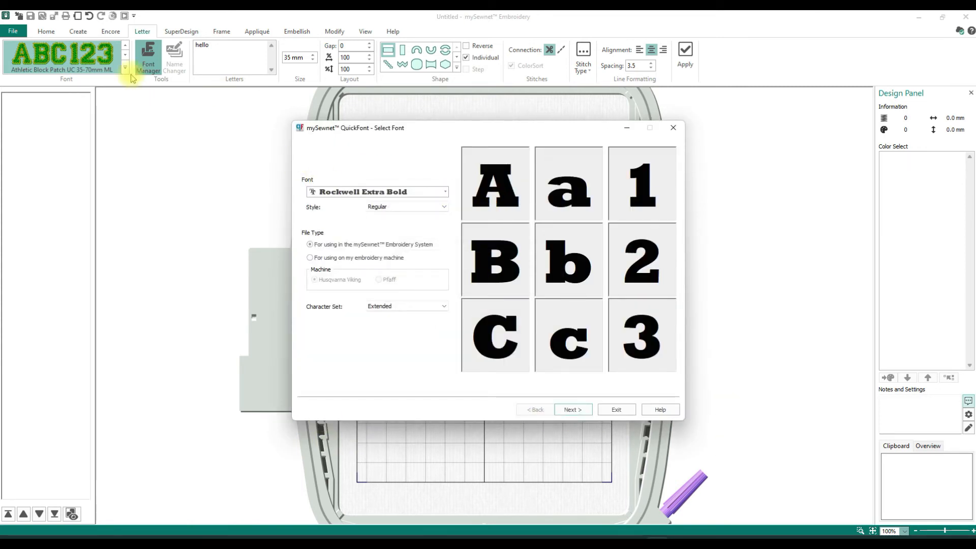
Choose Segoe Script in Regular style as the source font and continue to the stitch options
click(446, 193)
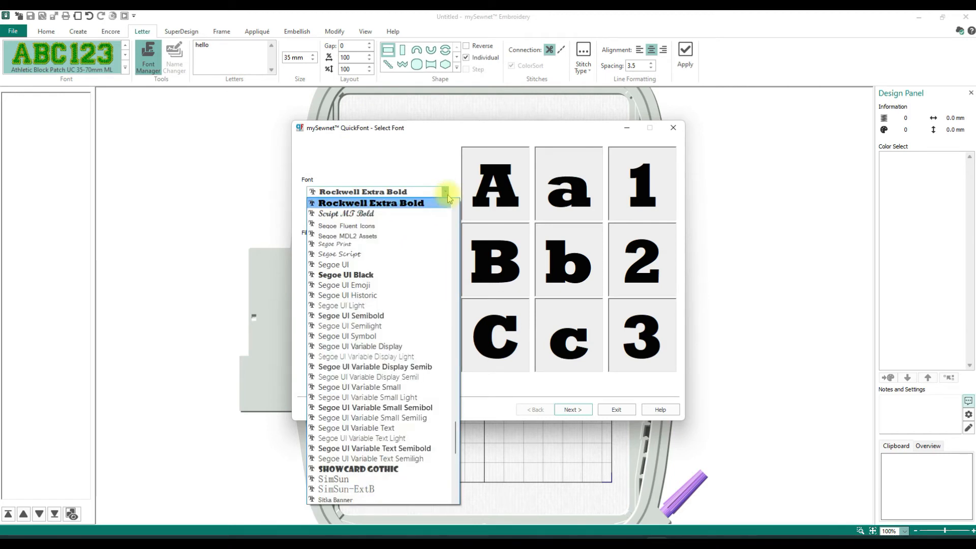
click(369, 255)
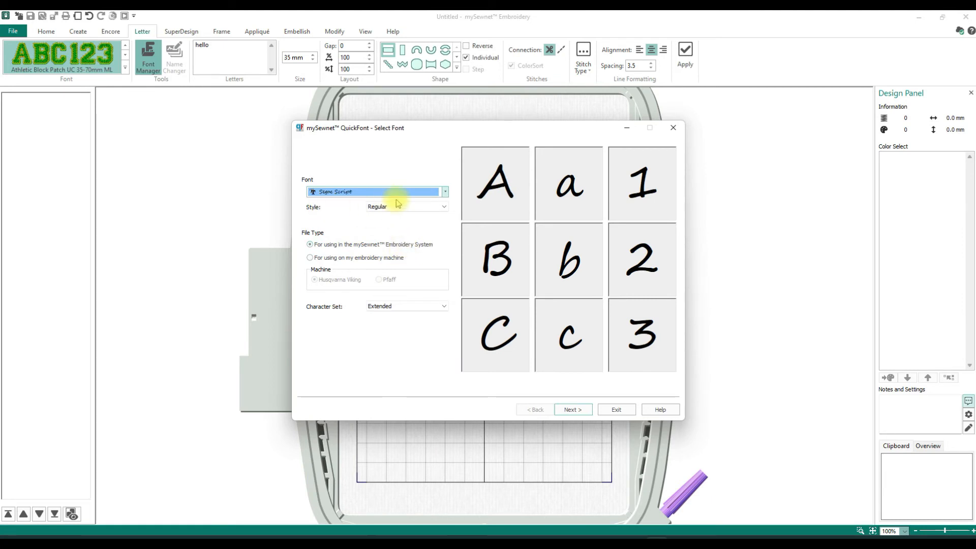
click(419, 209)
click(419, 213)
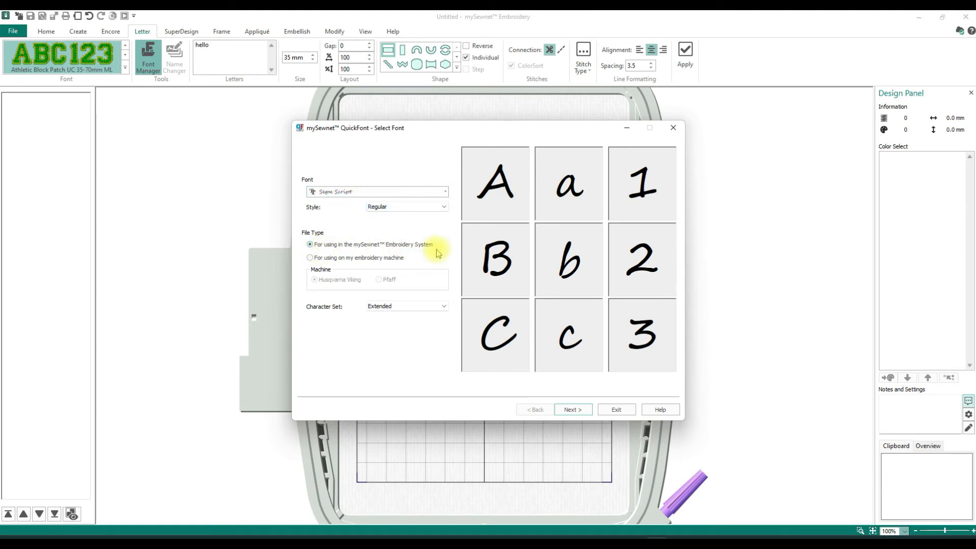
click(571, 409)
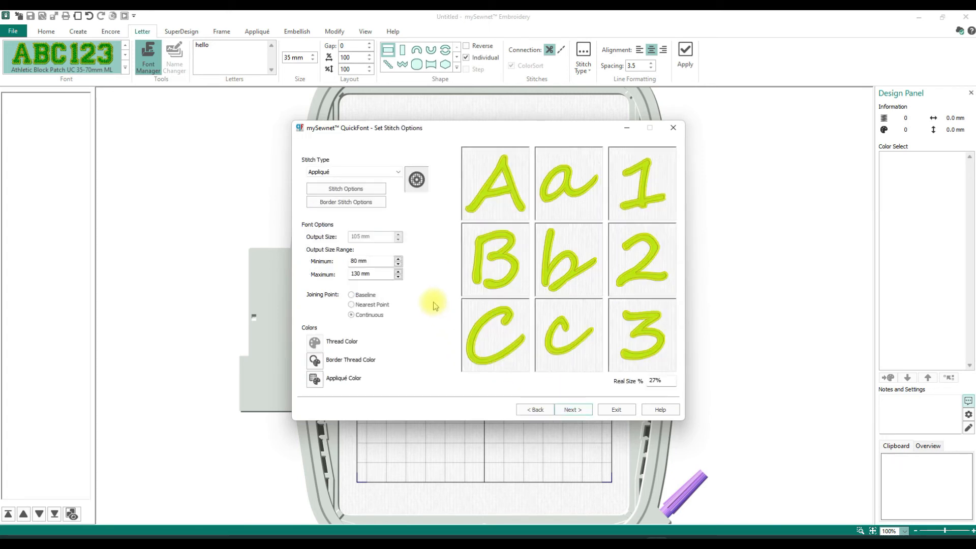
Set the stitch type to Satin with the Continuous joining point
click(395, 173)
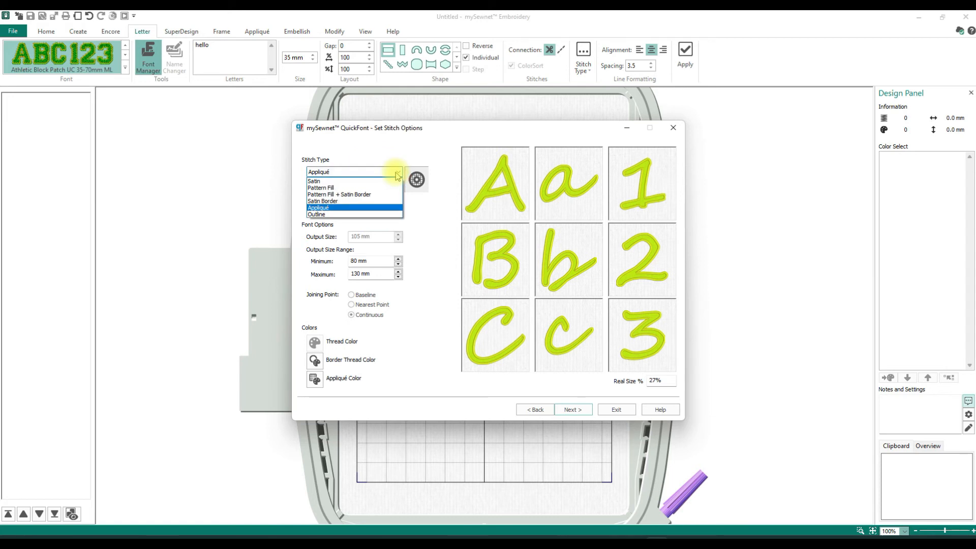
click(331, 186)
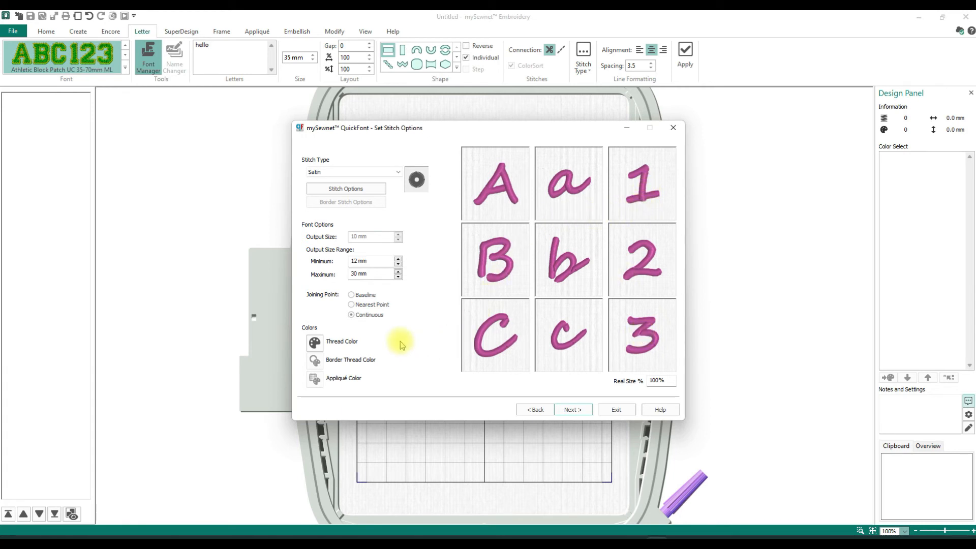
click(351, 315)
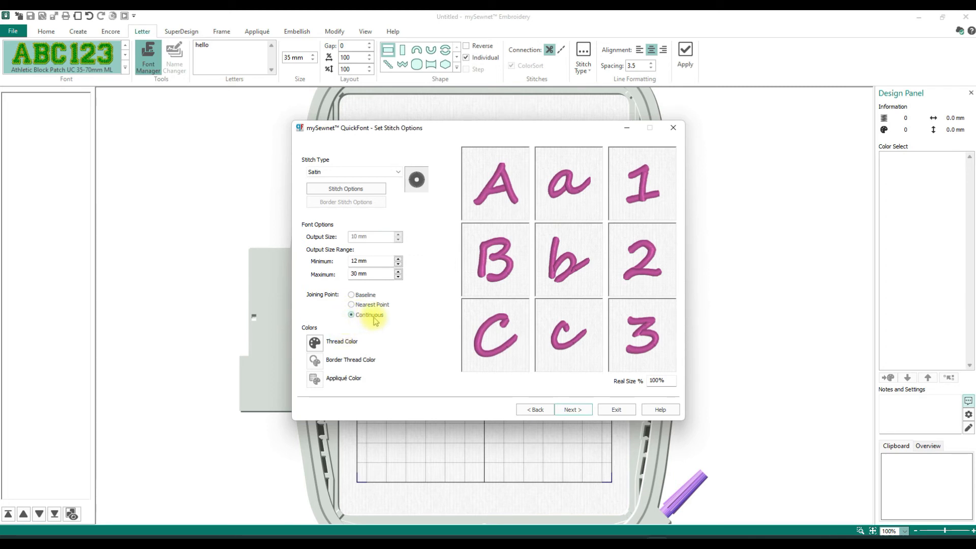
Continue to the output options, assign the font to the MyFonts category, and name it Segoe Script Satin
click(564, 410)
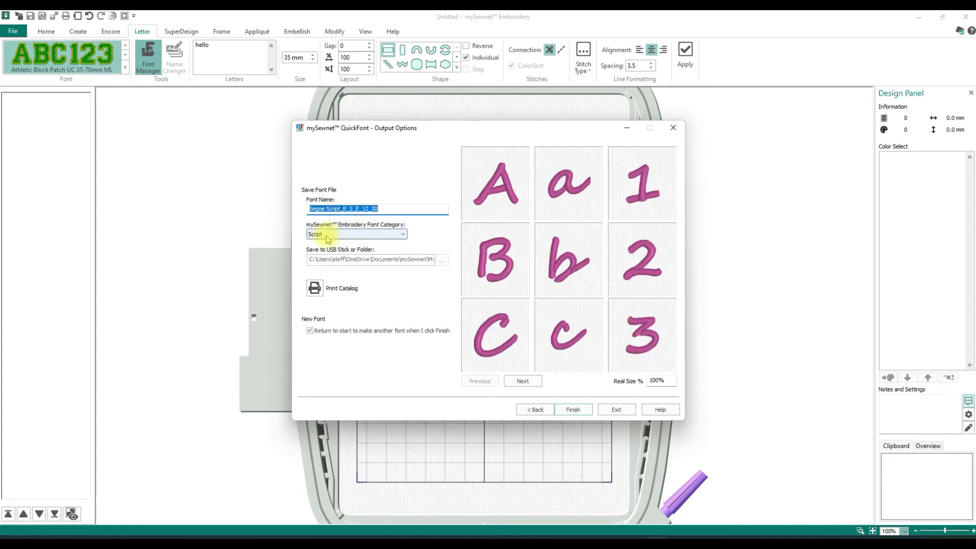
click(403, 237)
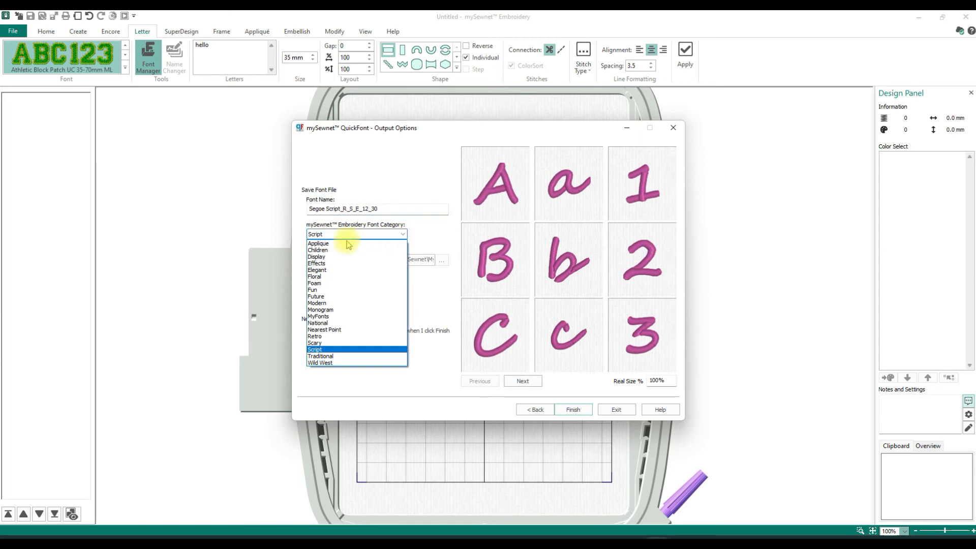
click(315, 311)
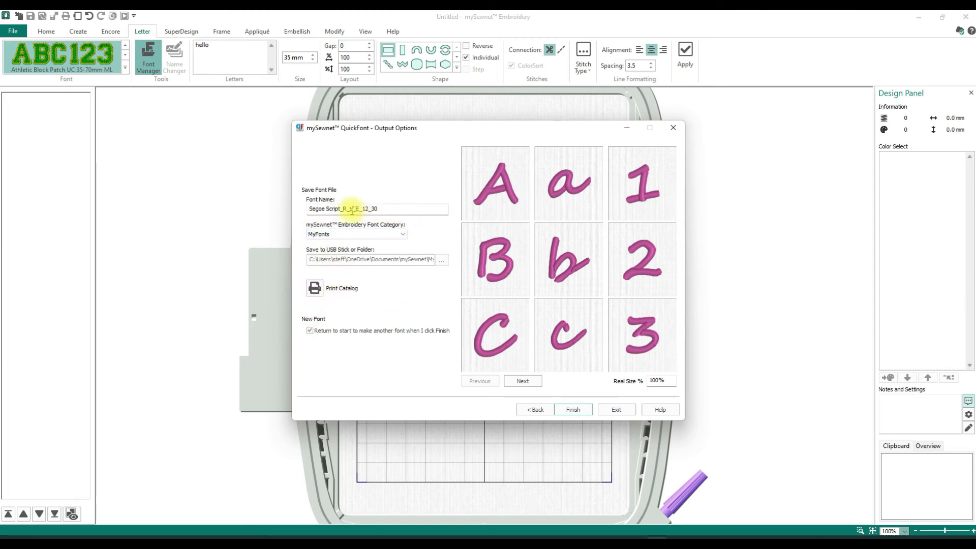
drag(343, 208, 393, 207)
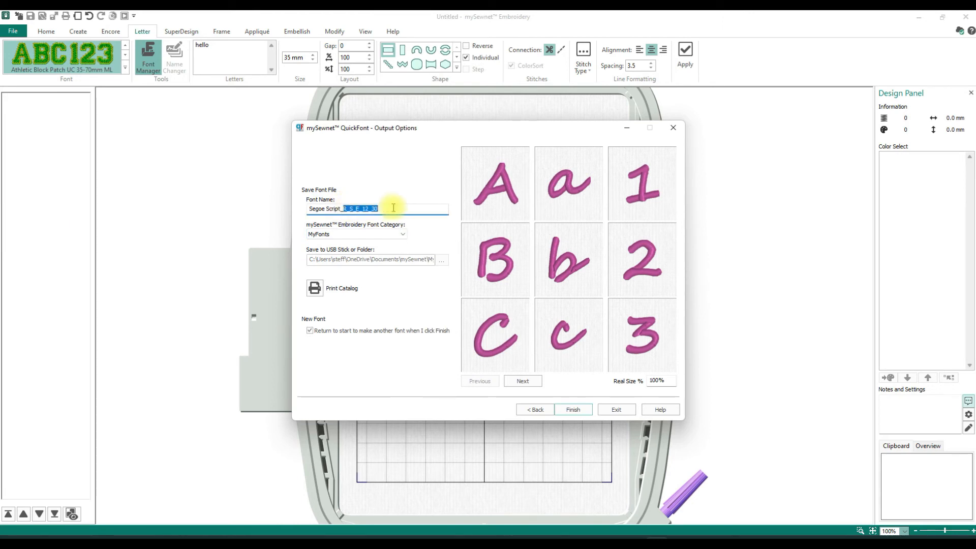
text(Satin)
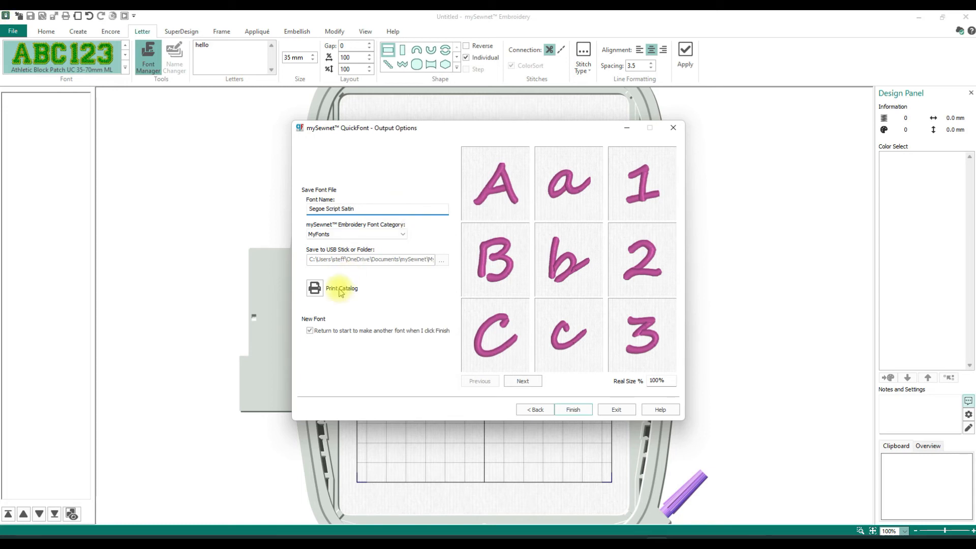
Print the Segoe Script Satin font catalog to a PDF named Segoe Script on the Desktop
click(315, 288)
click(528, 341)
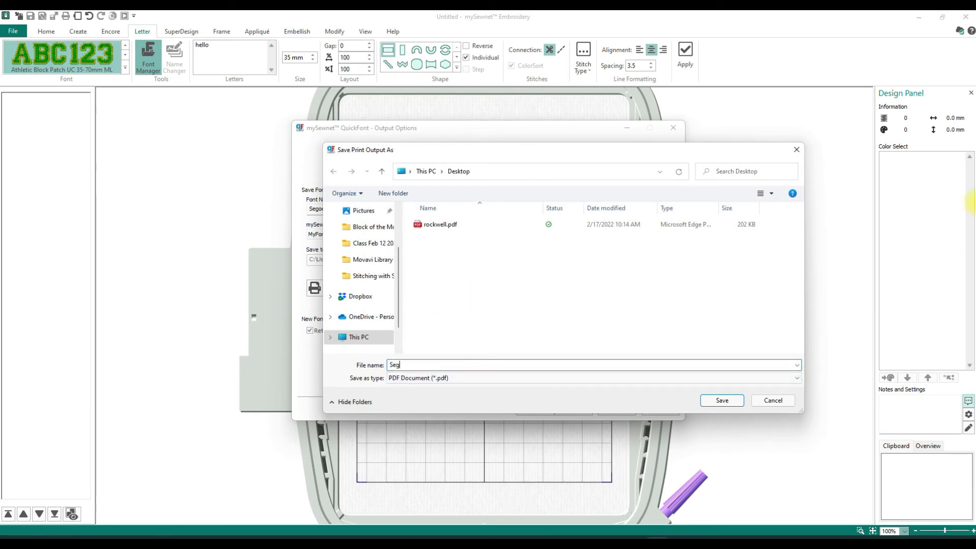
text(Segoe Script)
click(731, 400)
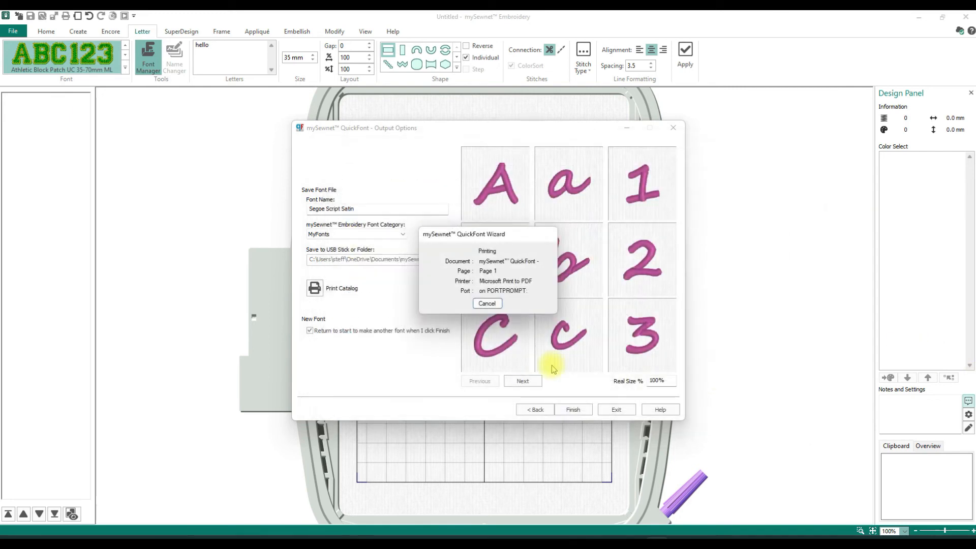
Preview the remaining characters of the Segoe Script Satin font, including the symbols and accented letters, and finish creating the font
click(525, 381)
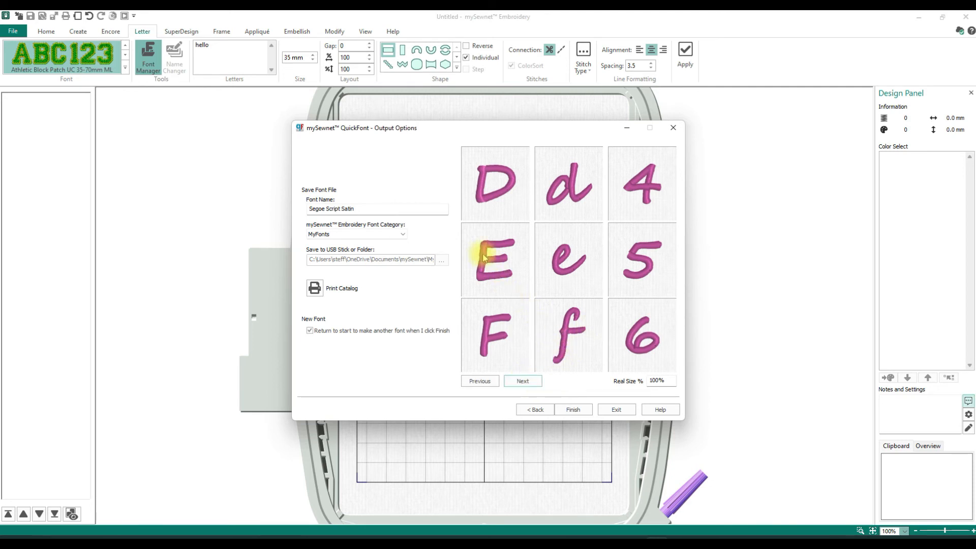
click(530, 385)
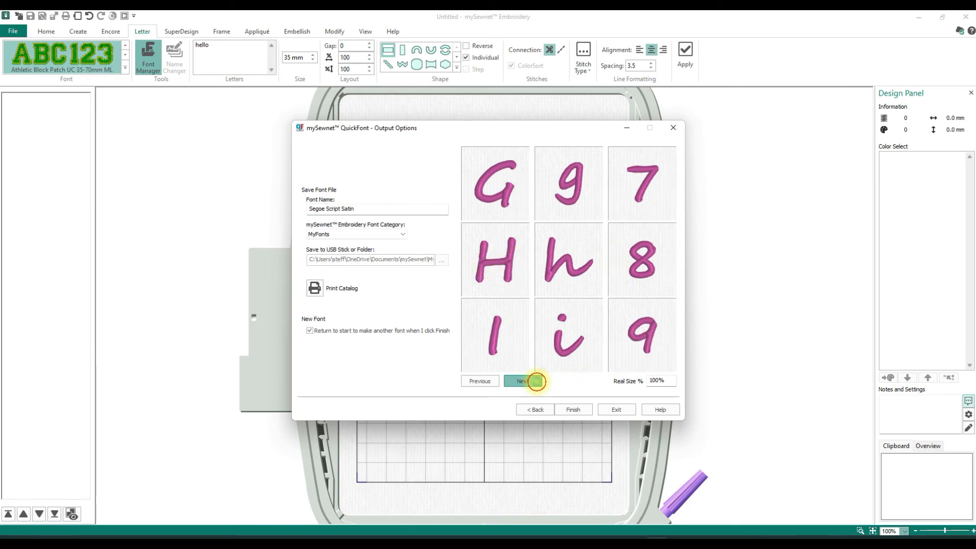
click(533, 382)
click(538, 386)
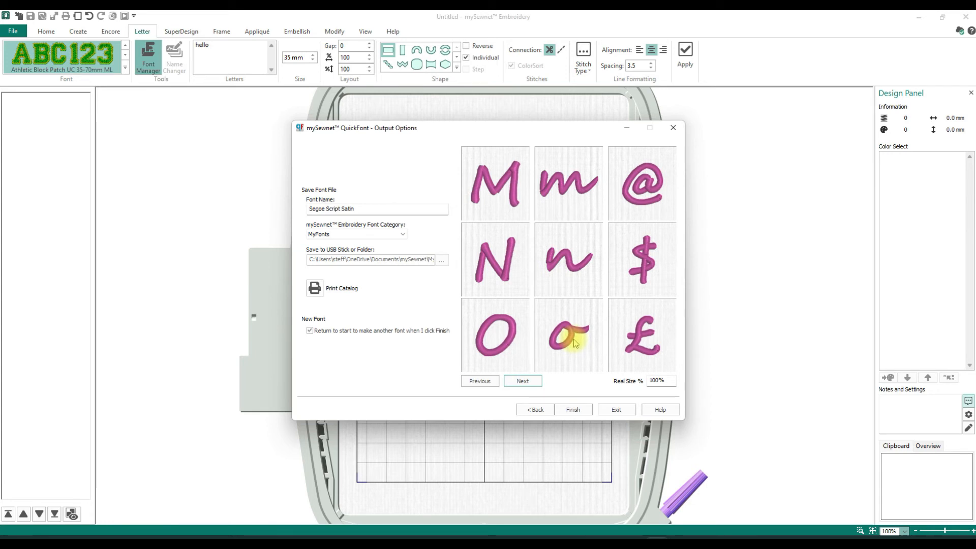
click(517, 385)
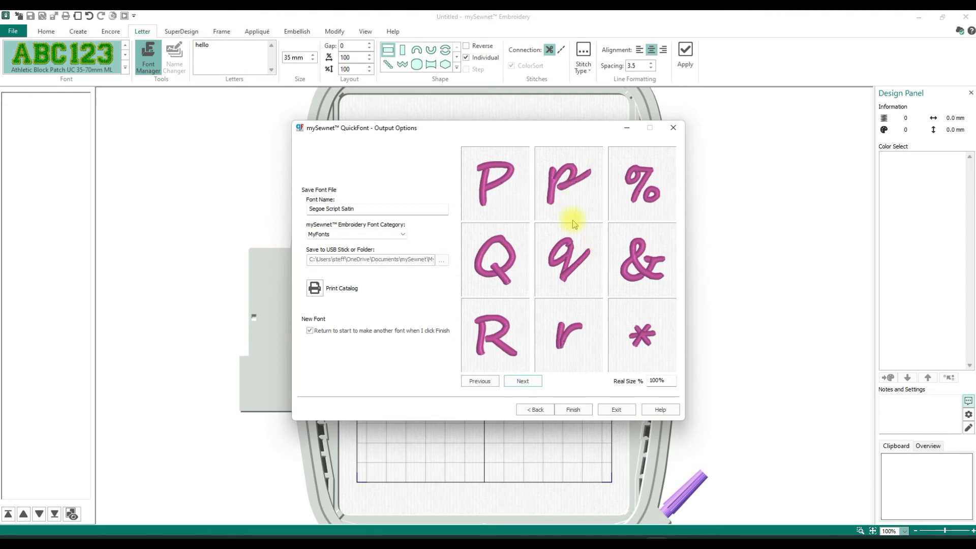
click(522, 382)
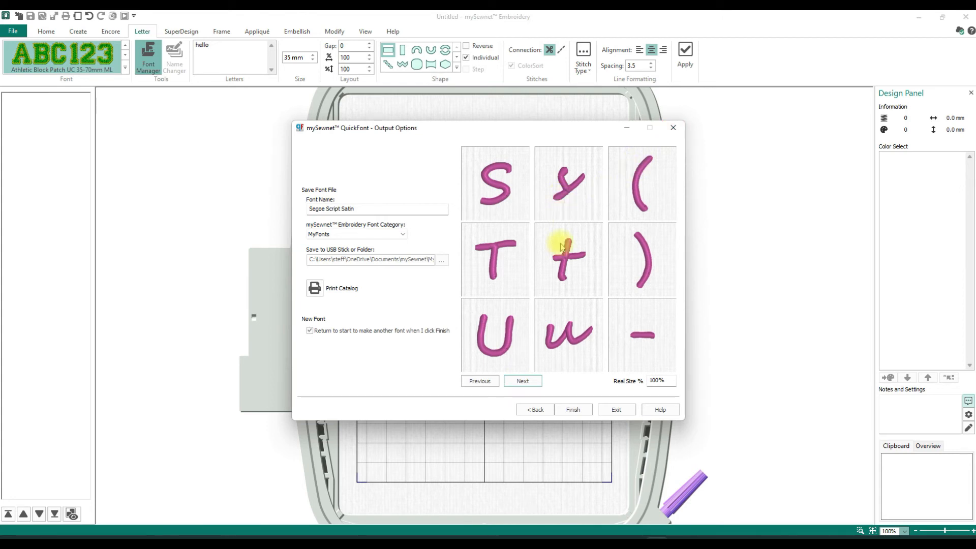
click(523, 380)
click(523, 380)
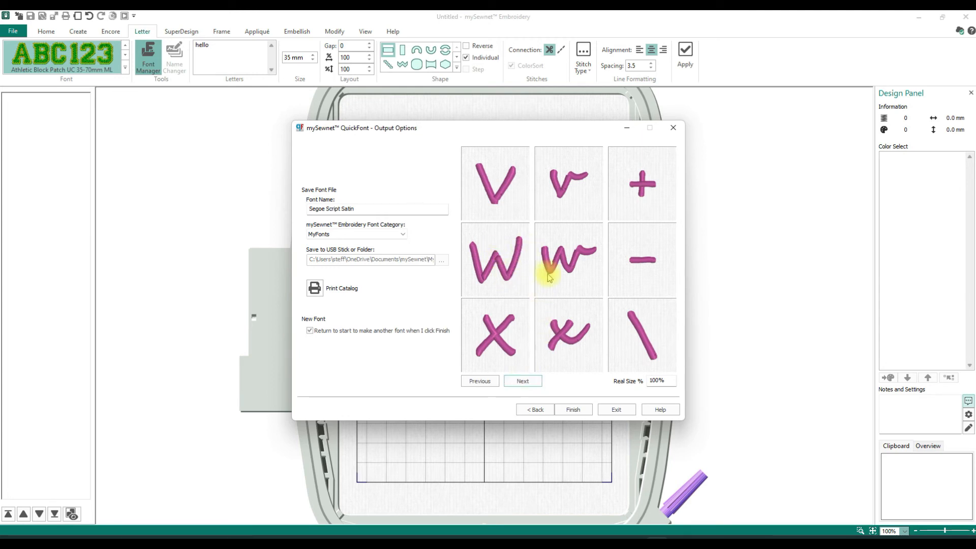
click(522, 381)
click(523, 382)
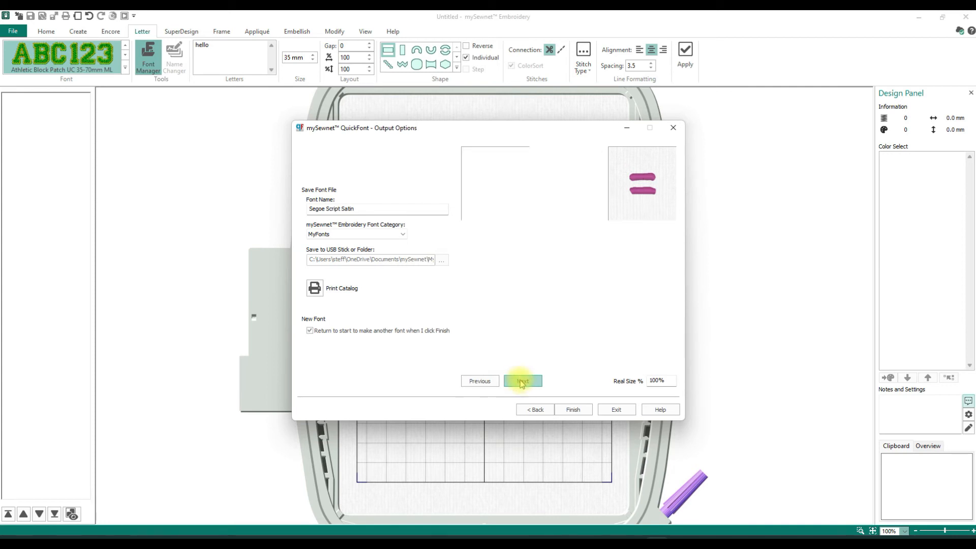
click(522, 382)
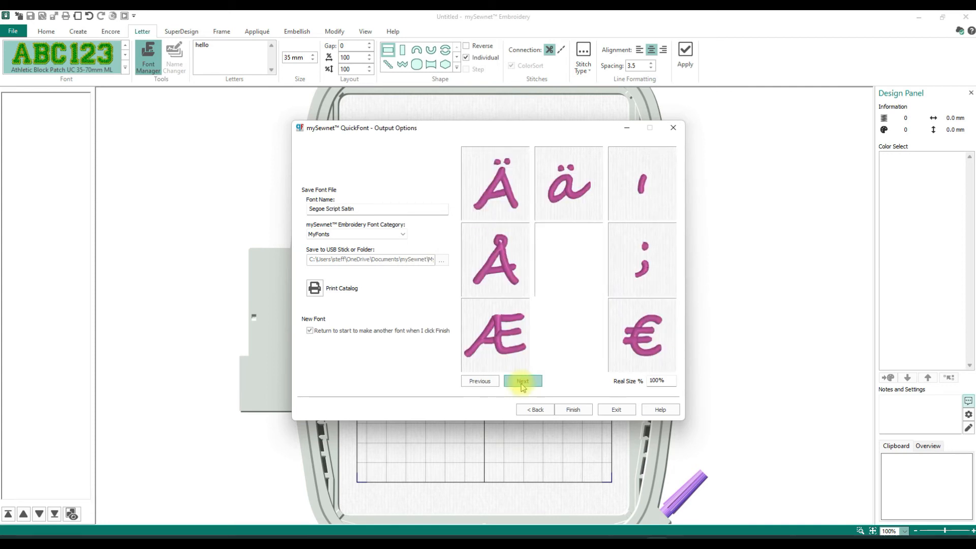
click(522, 382)
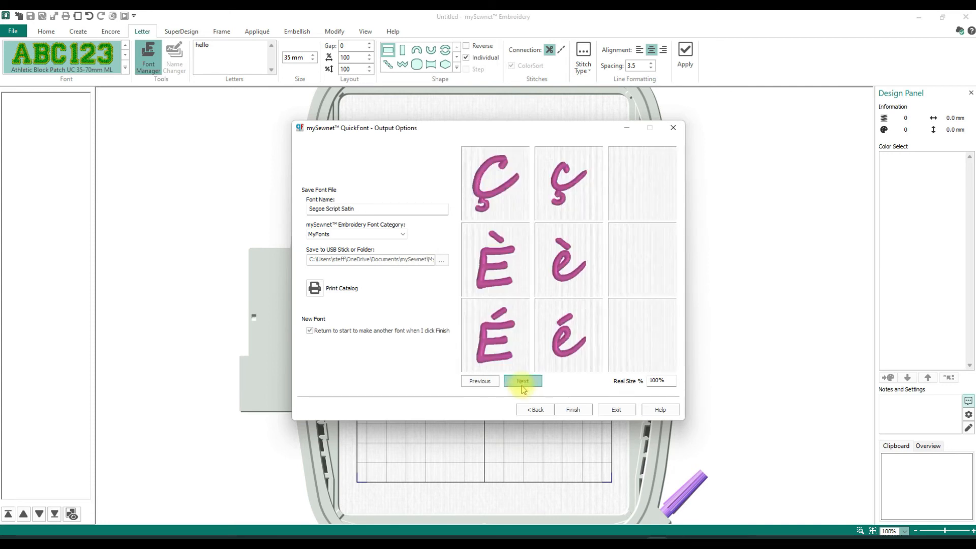
click(572, 410)
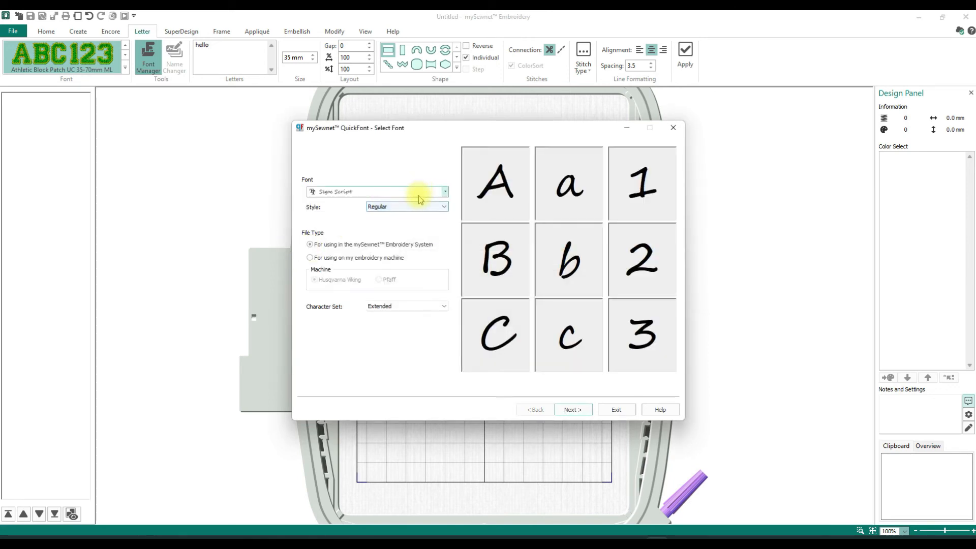
Choose Lucida Console as the source font for another font and continue to the stitch options
click(445, 191)
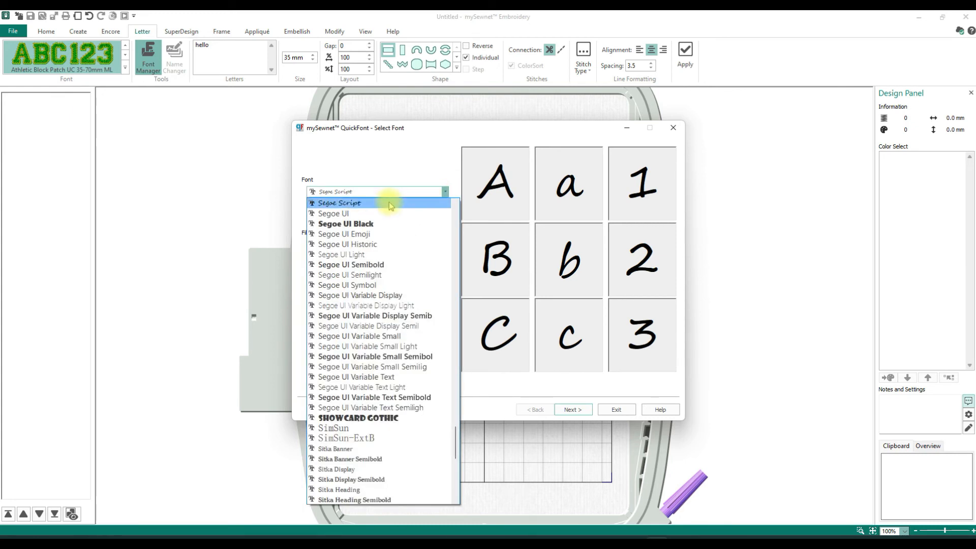
scroll(379, 345, up, 6)
scroll(378, 346, up, 2)
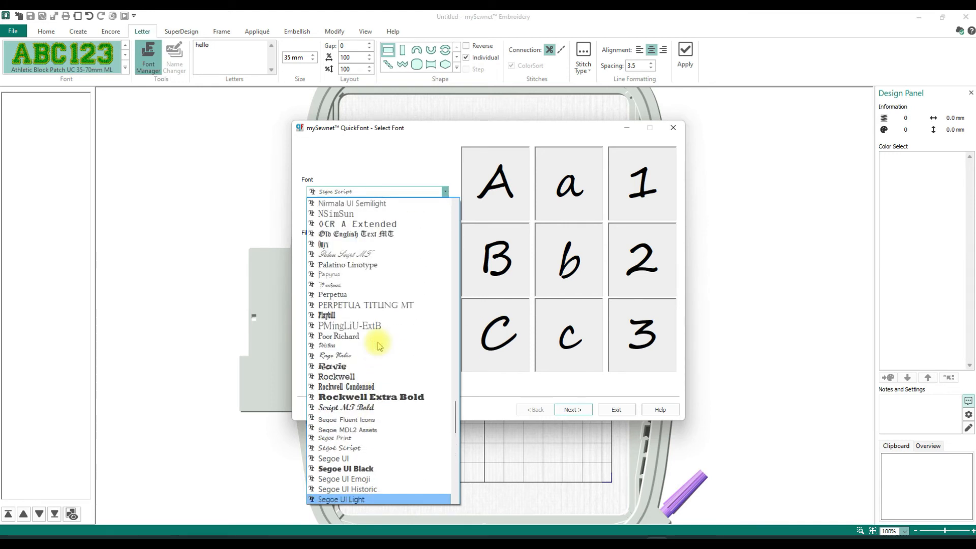
scroll(379, 353, up, 3)
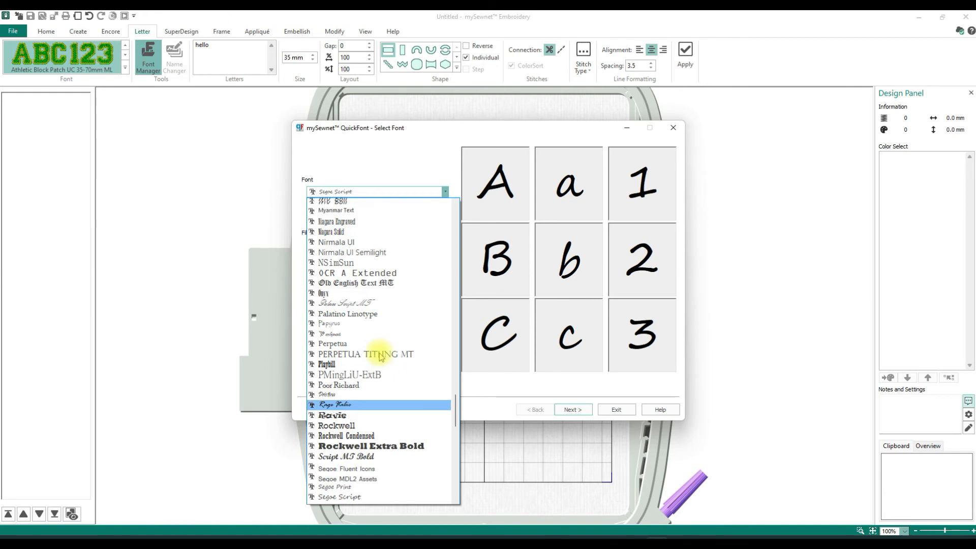
scroll(380, 356, up, 10)
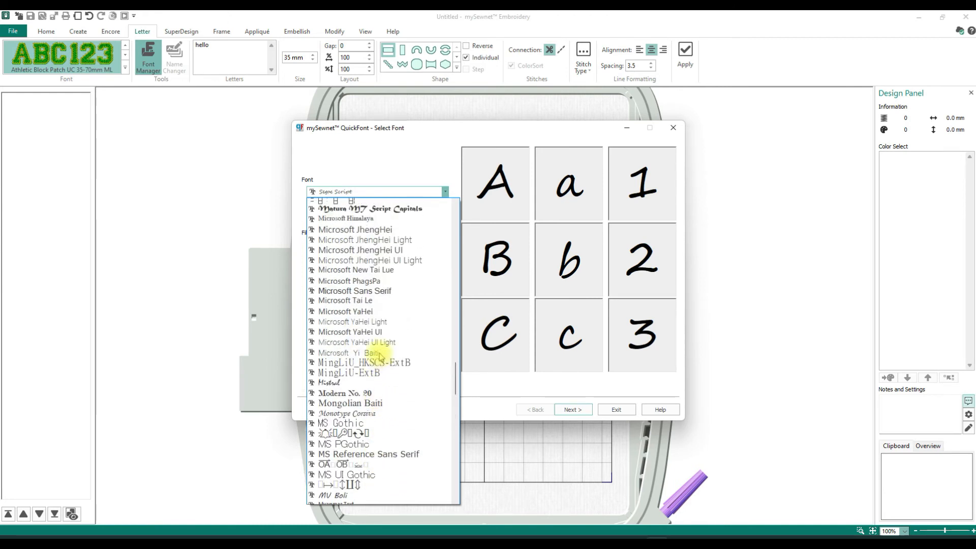
scroll(380, 357, up, 1)
scroll(380, 357, up, 2)
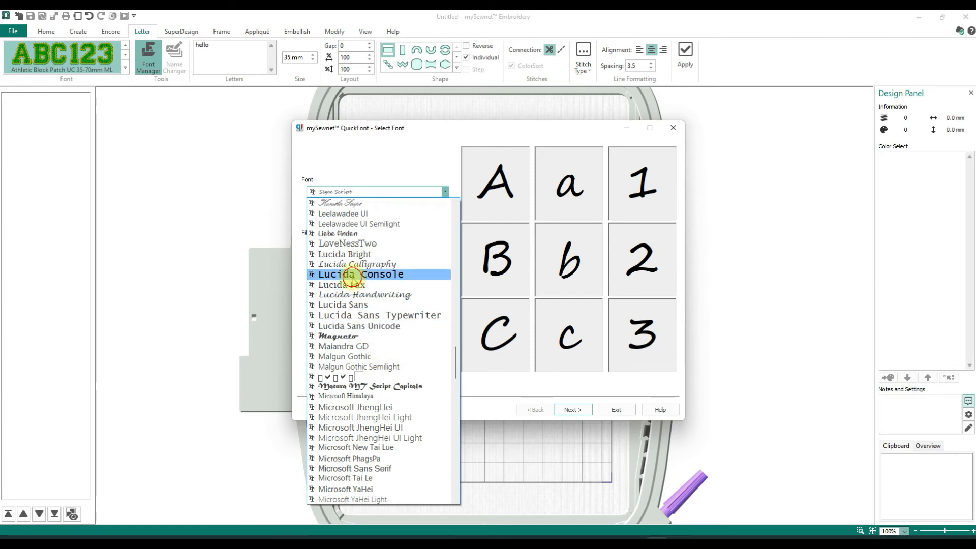
click(352, 274)
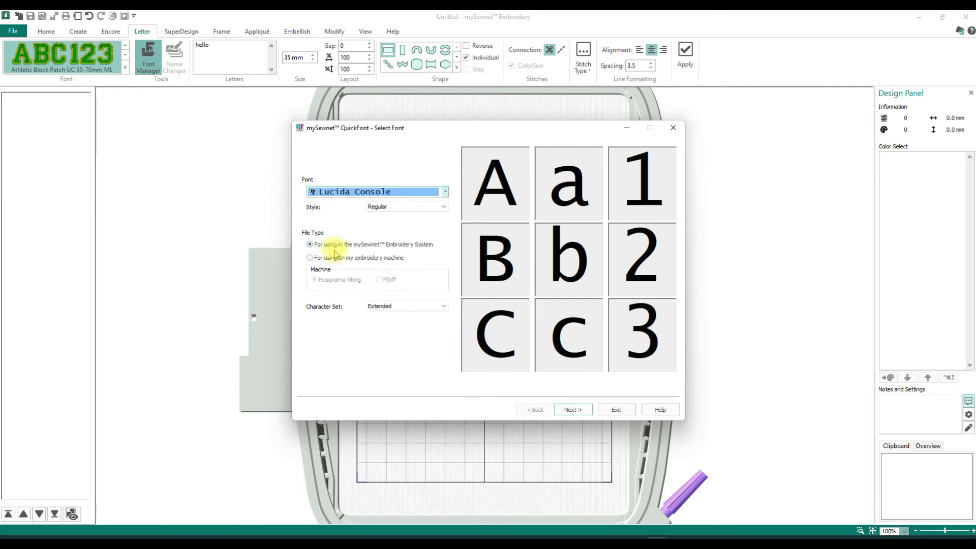
click(573, 409)
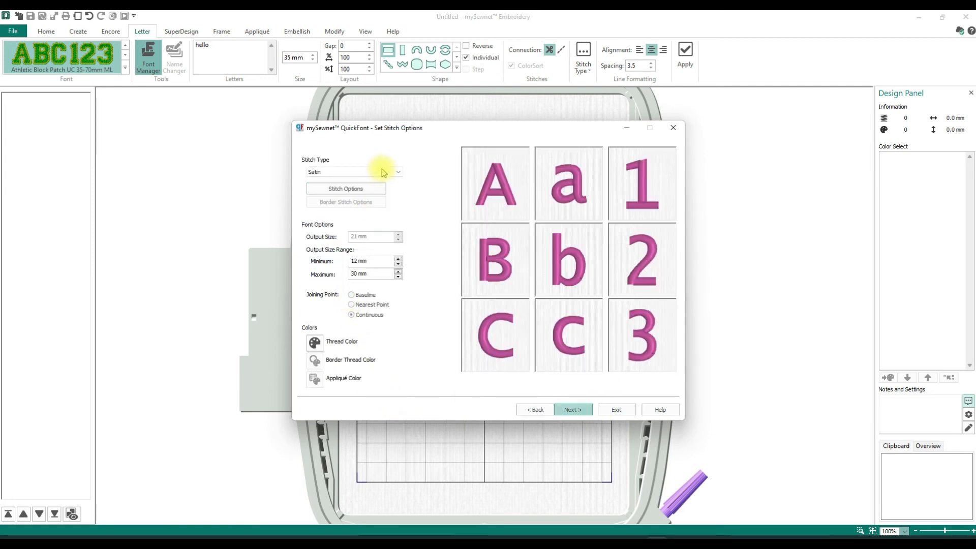
click(382, 190)
click(582, 115)
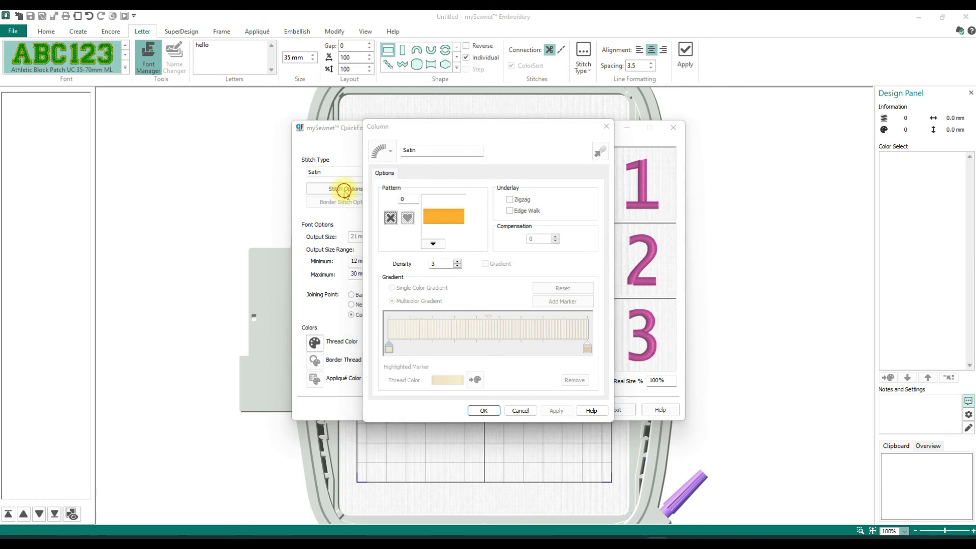
click(602, 125)
Set the stitch type to Pattern Fill and review the other available stitch types
click(383, 171)
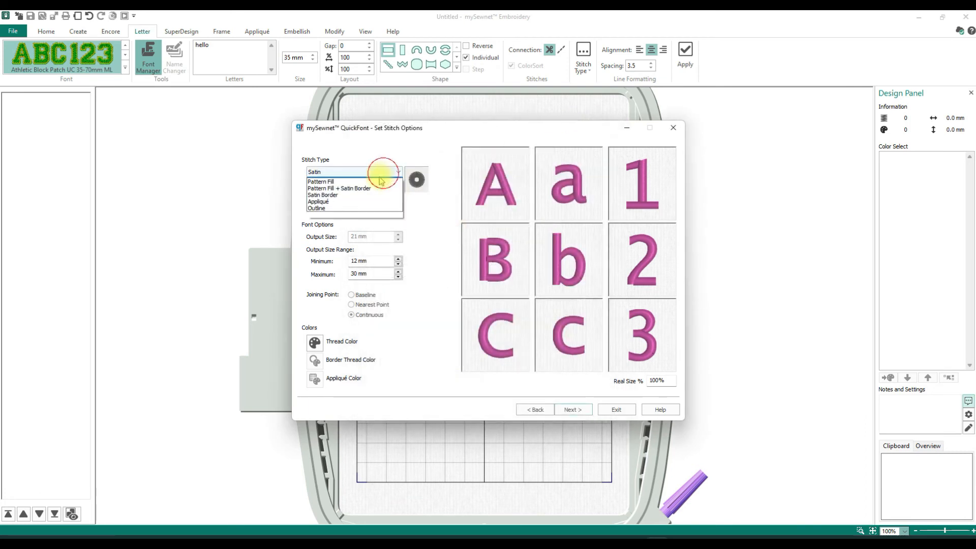
click(318, 188)
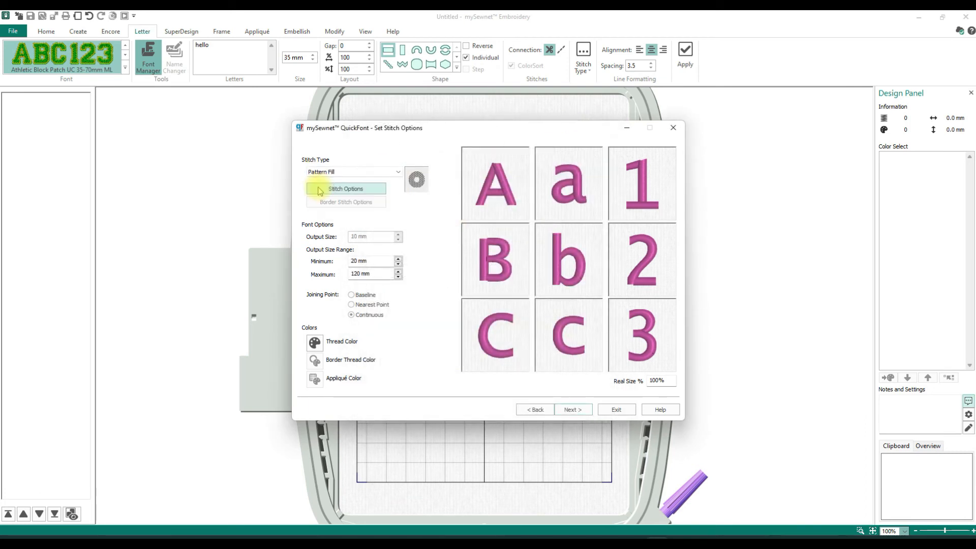
click(397, 173)
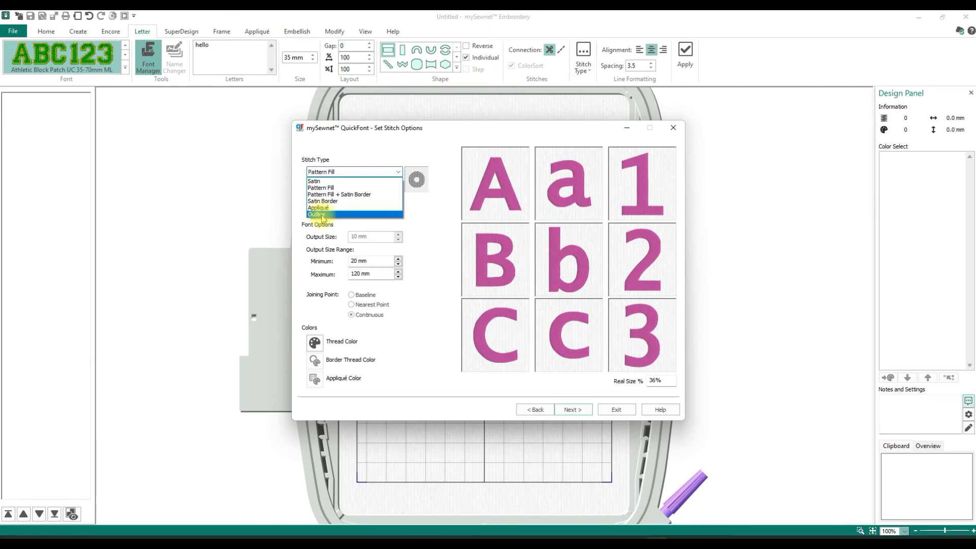
click(418, 194)
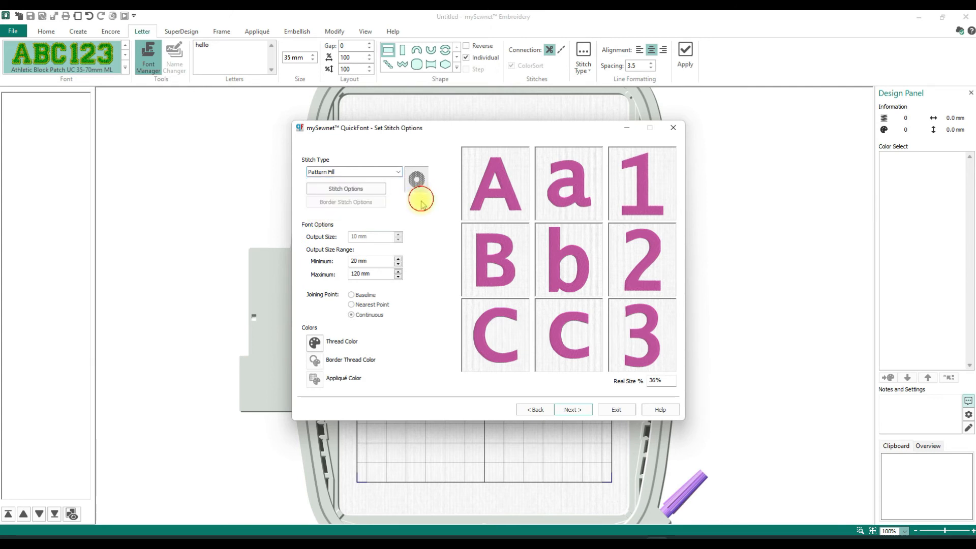
Apply fill pattern 124 from the Leisure 1 group with a stitch angle of 0 in the Pattern Fill options
click(355, 192)
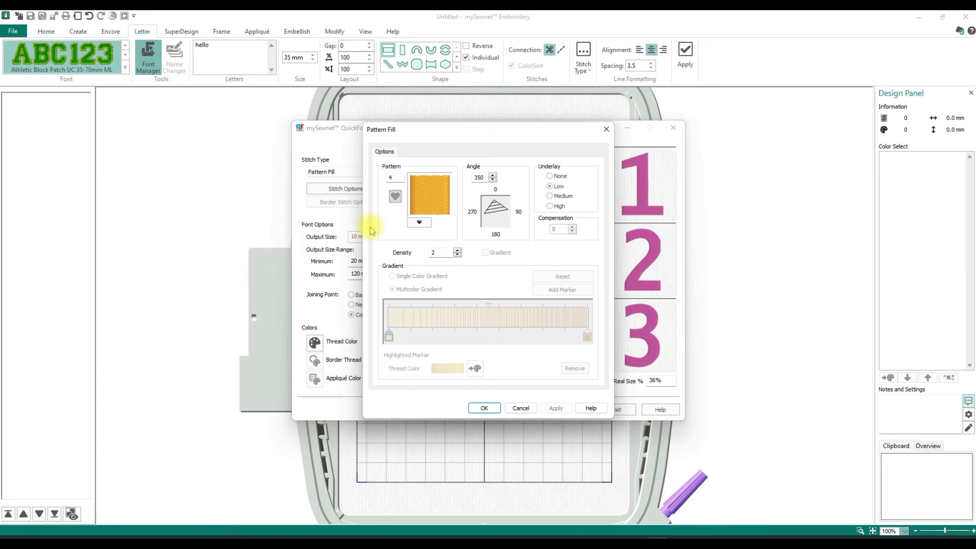
click(418, 222)
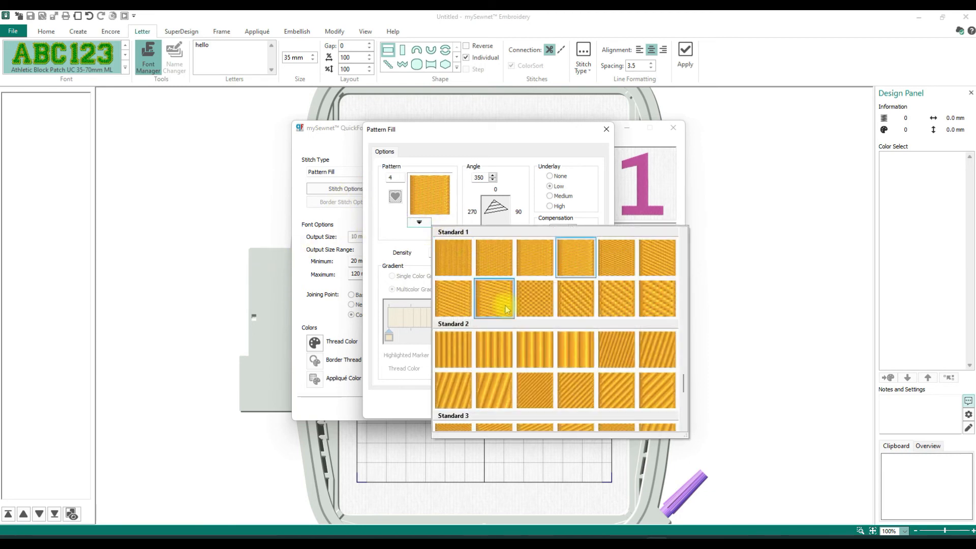
drag(684, 382, 691, 326)
click(416, 222)
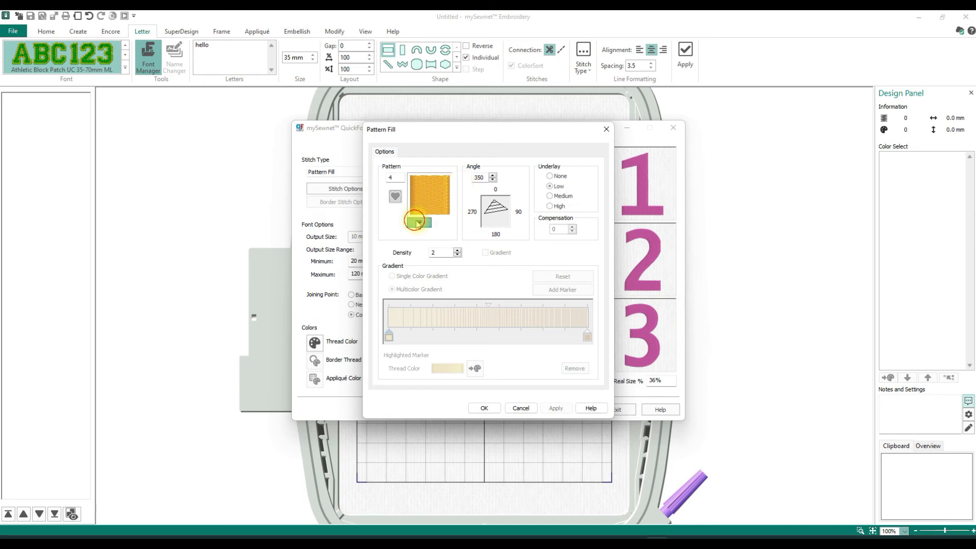
scroll(669, 307, up, 3)
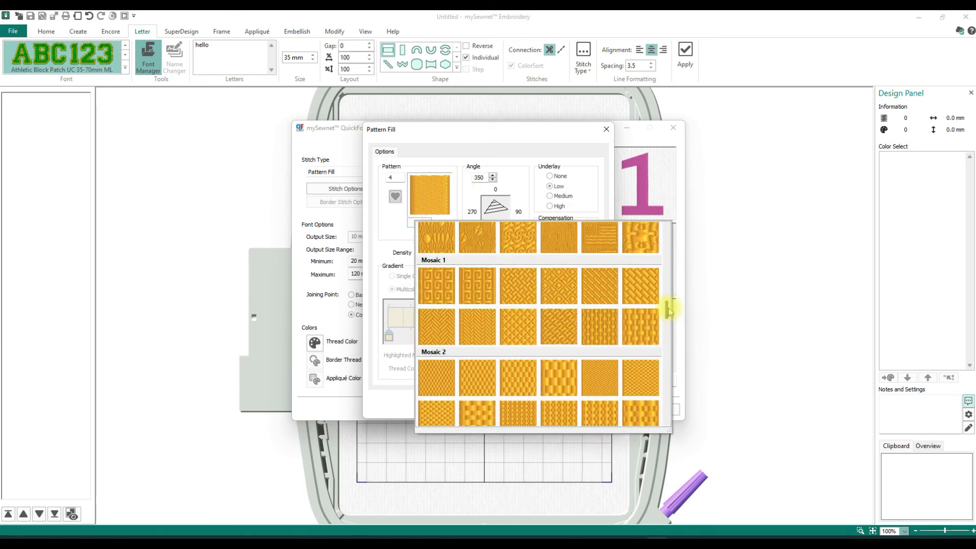
drag(669, 310, 669, 300)
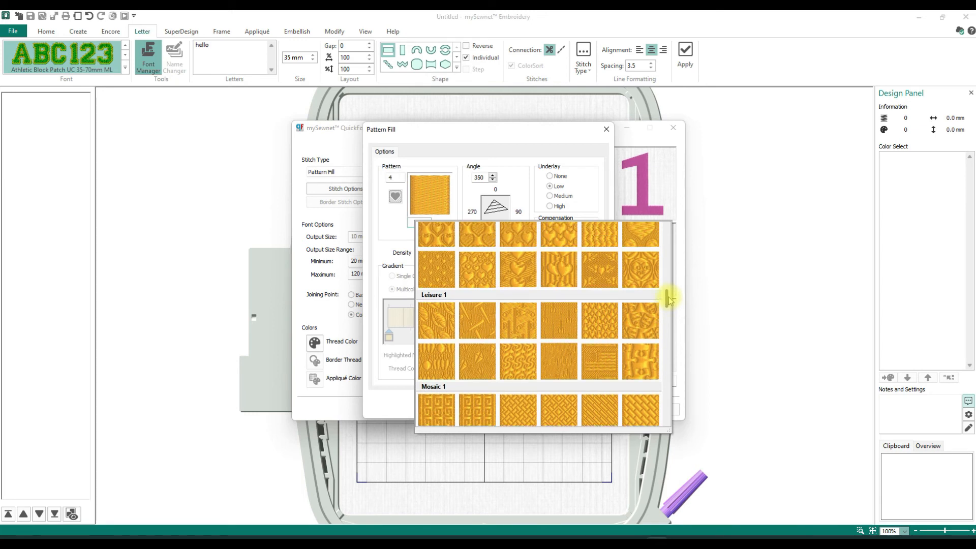
click(561, 325)
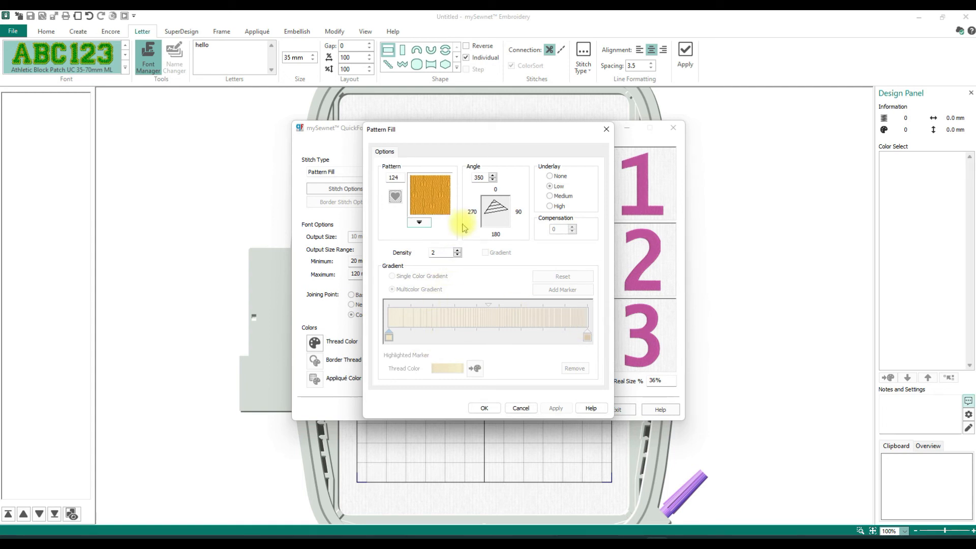
click(492, 175)
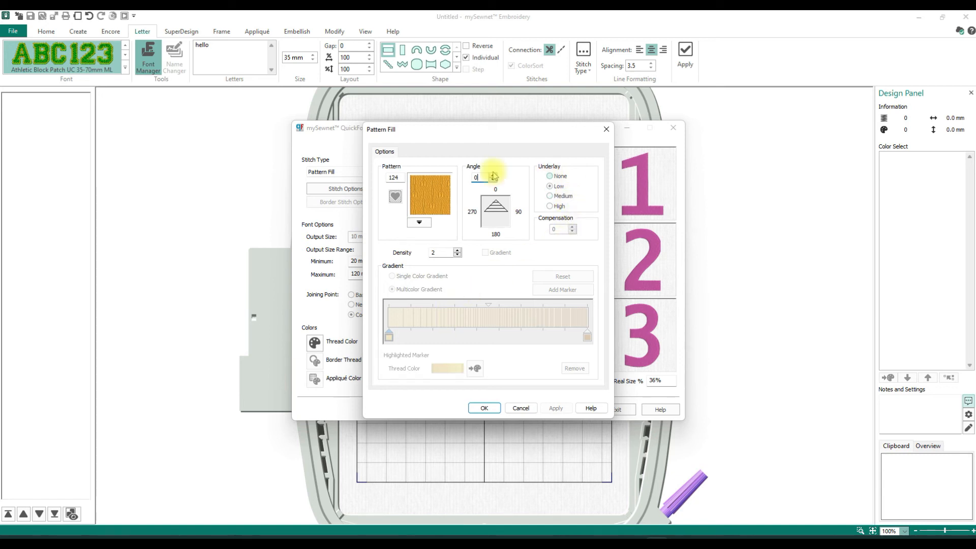
click(484, 408)
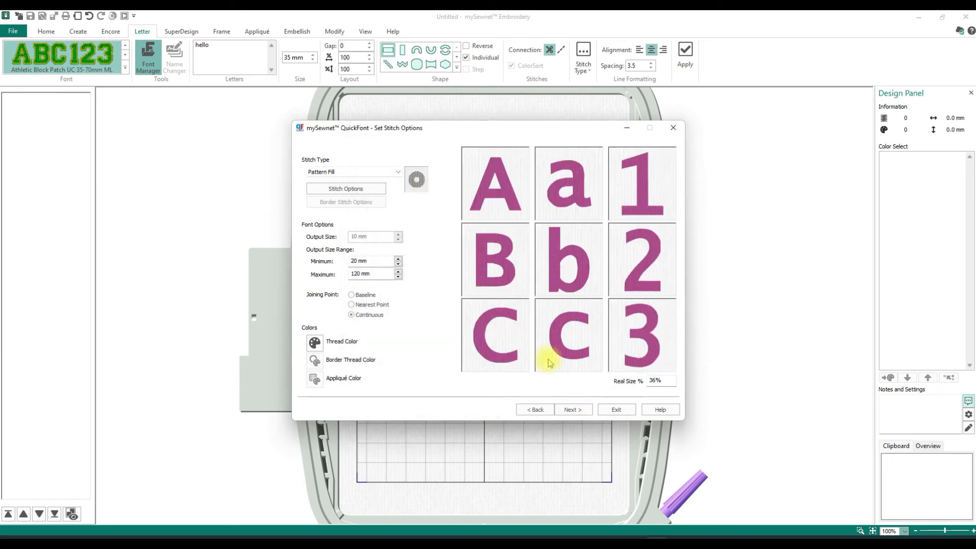
Set the thread color to Robison-Anton Rayon 40 2580 Green Grass and continue to the output options
click(323, 348)
click(402, 243)
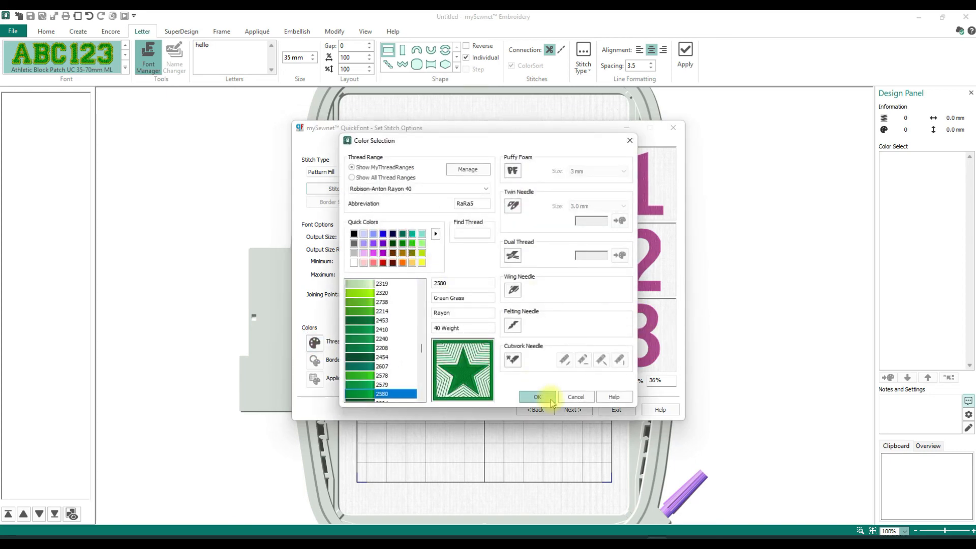
click(549, 398)
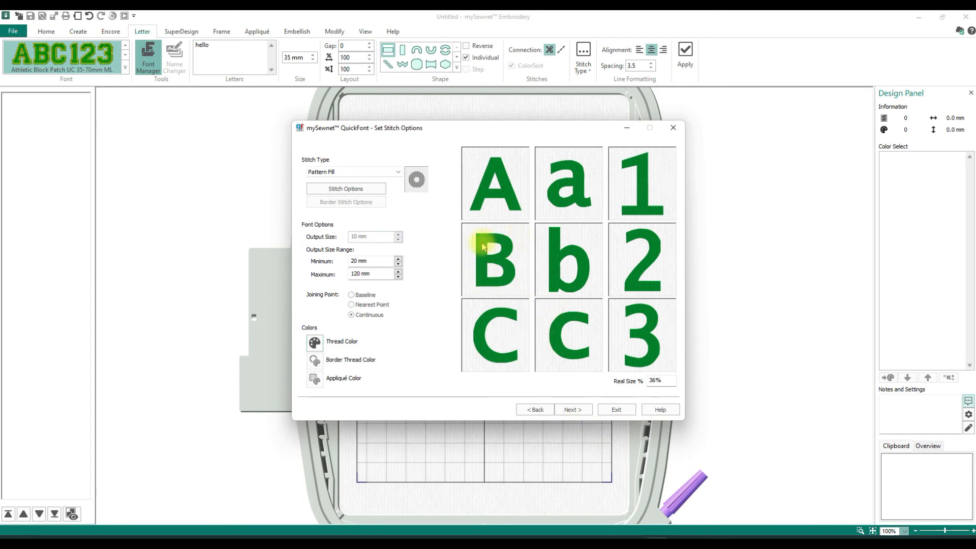
click(563, 407)
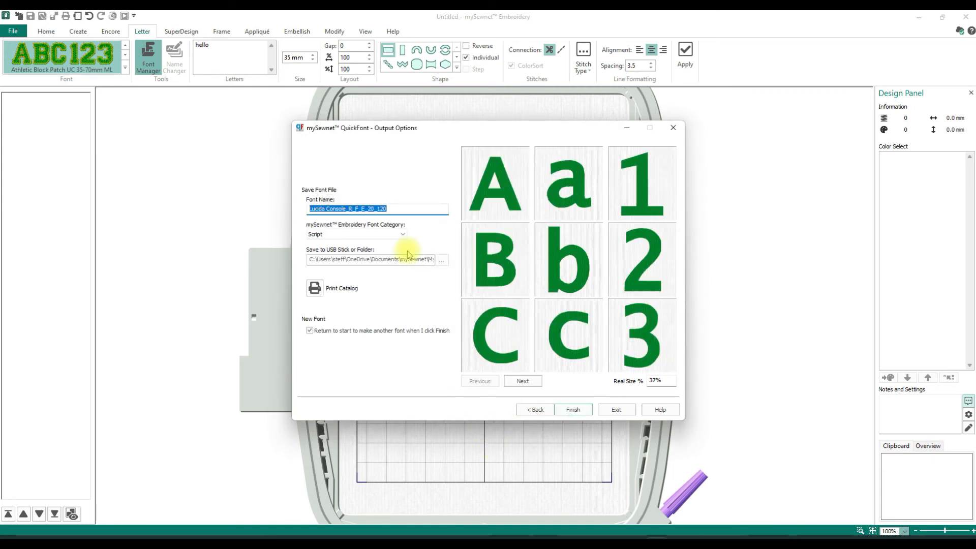
Name the new font "Lucida Console Dart Pattern Fill" in the output options
click(349, 208)
drag(348, 208, 405, 208)
key(BackSpace)
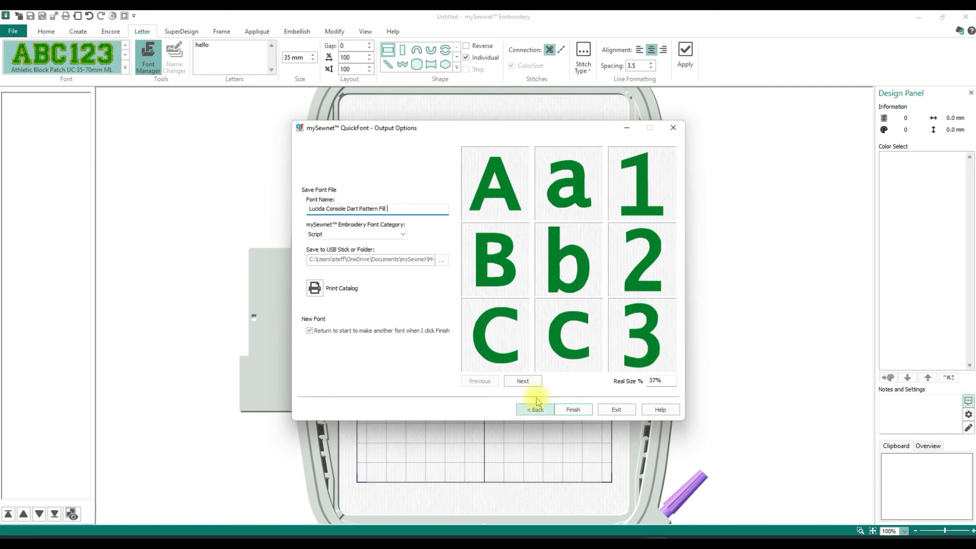
Page through the character previews of the Lucida Console font, from the first letters to the accented characters and punctuation
click(536, 382)
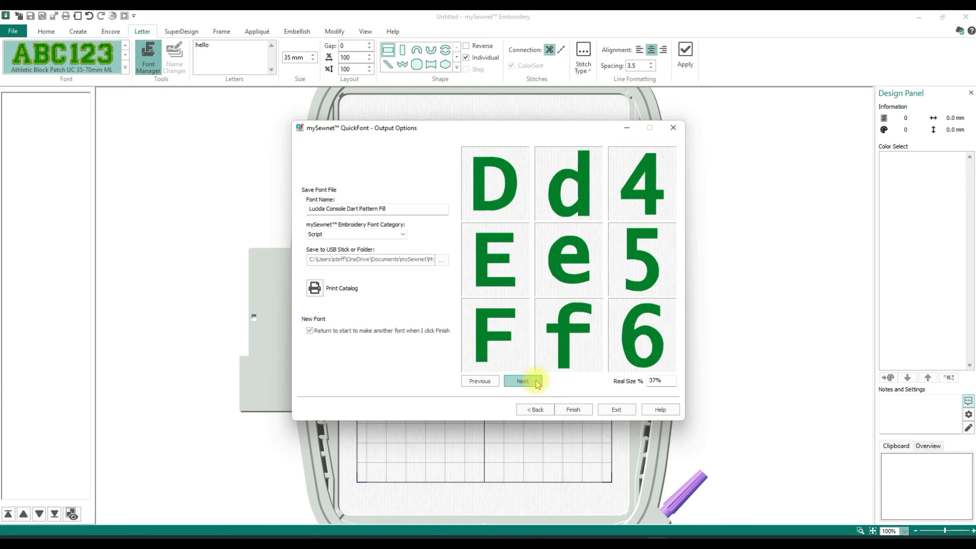
click(537, 382)
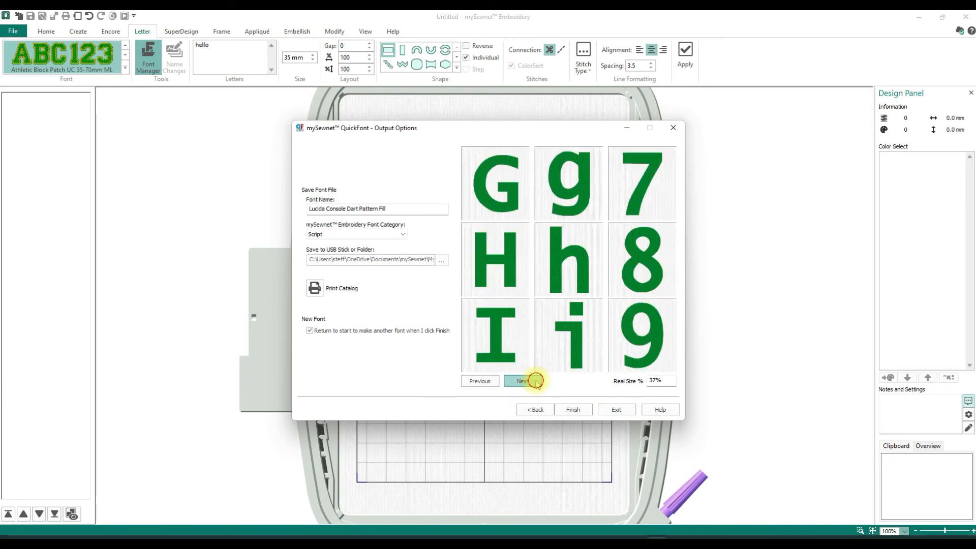
click(536, 381)
click(536, 381)
click(536, 382)
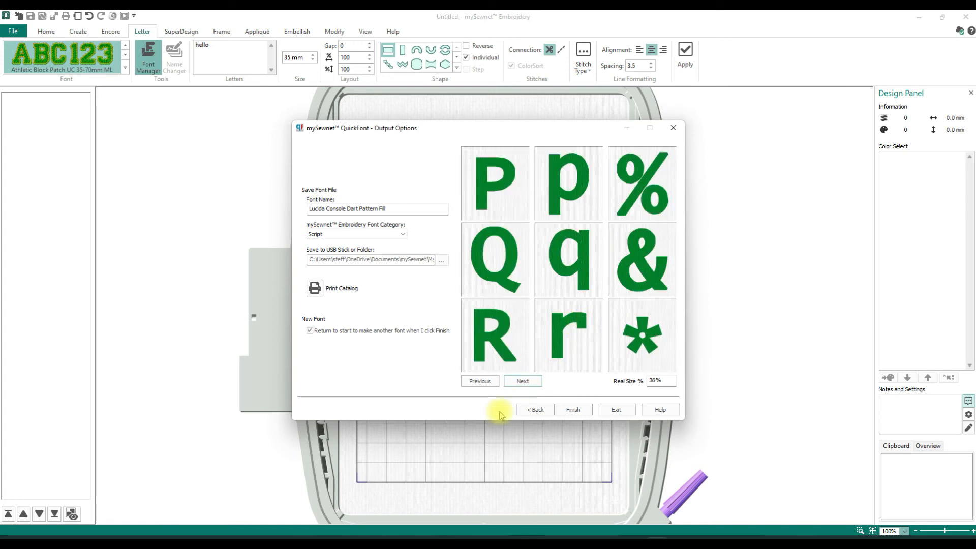
click(513, 381)
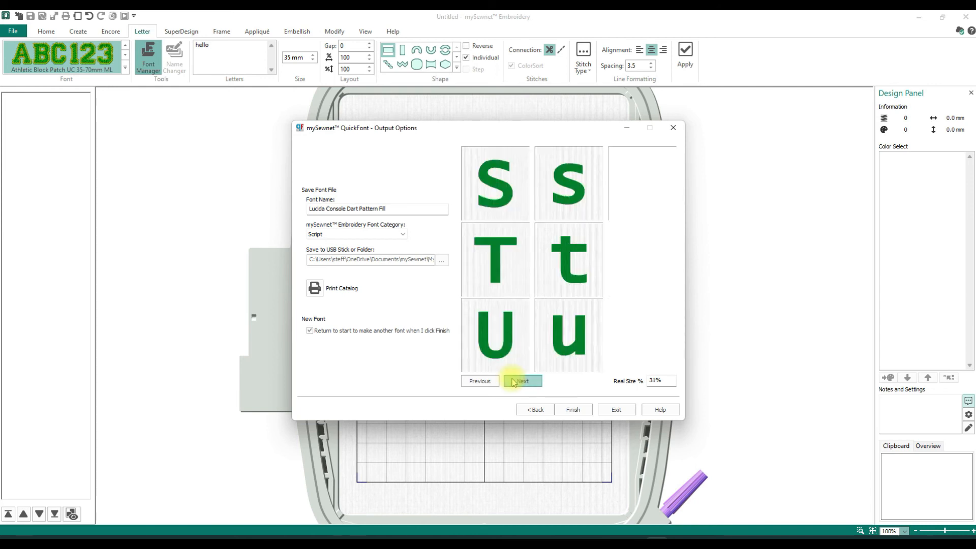
click(513, 381)
click(514, 381)
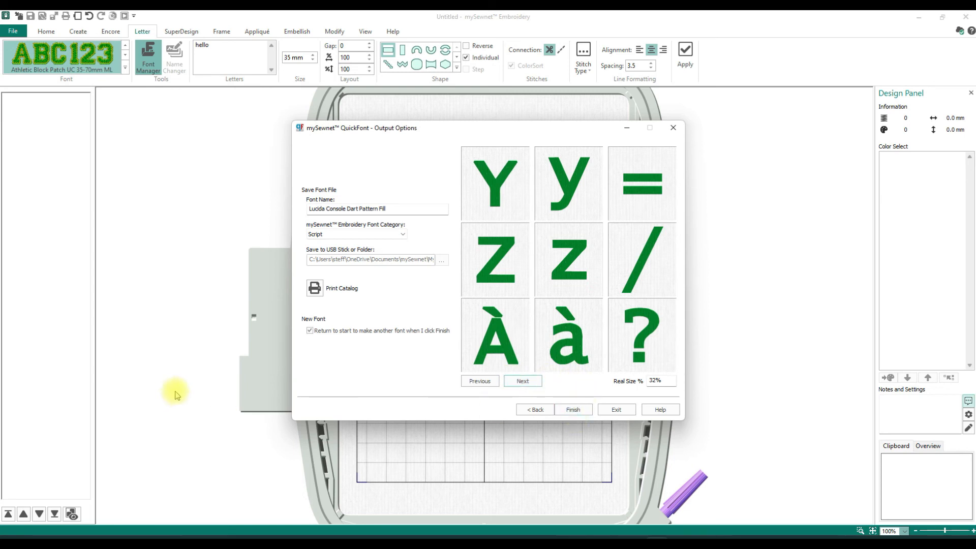
Turn off returning to start for another font, finish saving the Lucida Console font and close the Font Manager
click(310, 331)
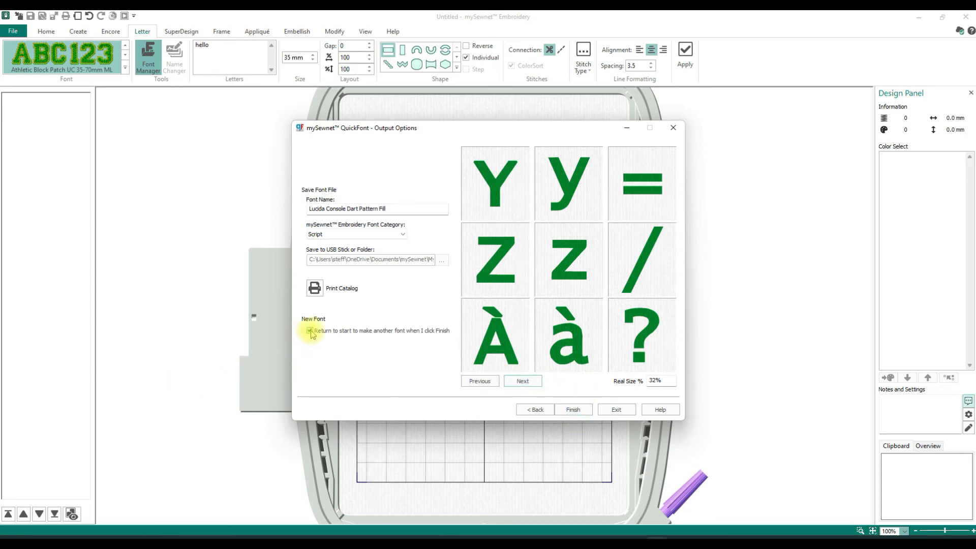
click(573, 410)
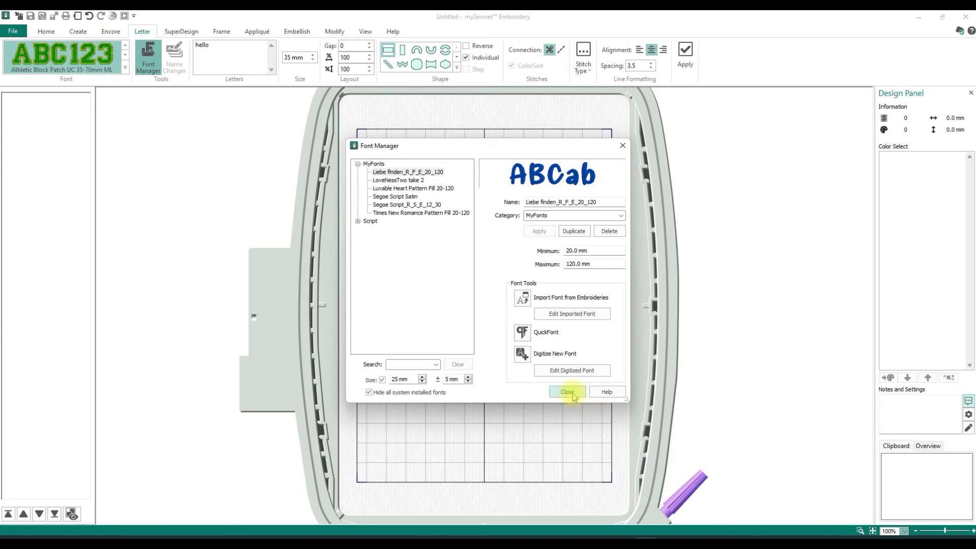
click(572, 395)
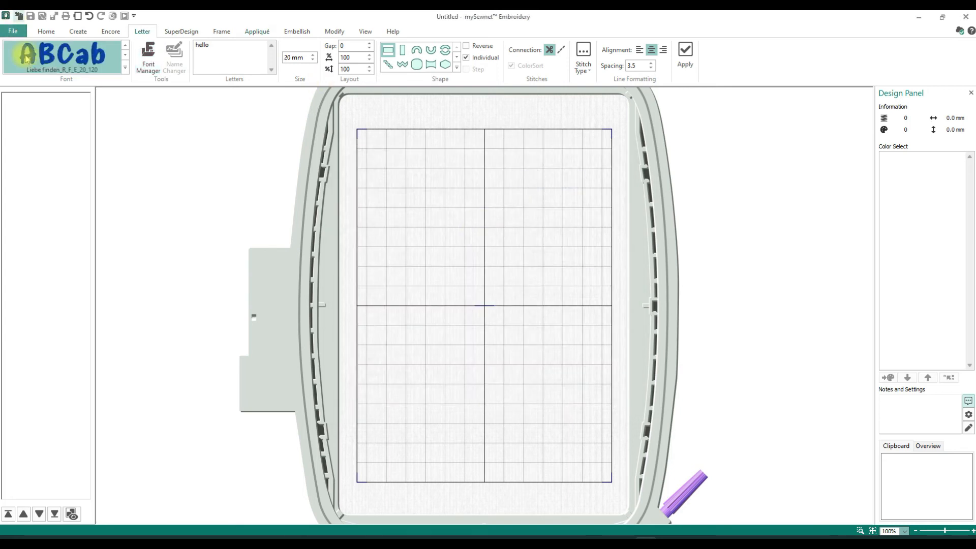
Look through the MyFonts, National, Nearest Point and Retro categories of the font gallery for the new Lucida Console font
click(125, 67)
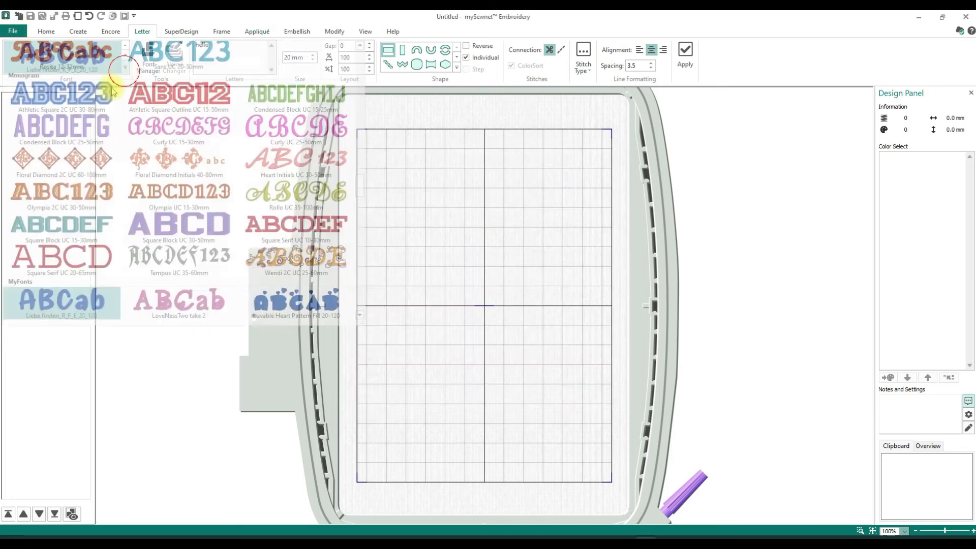
scroll(148, 273, down, 1)
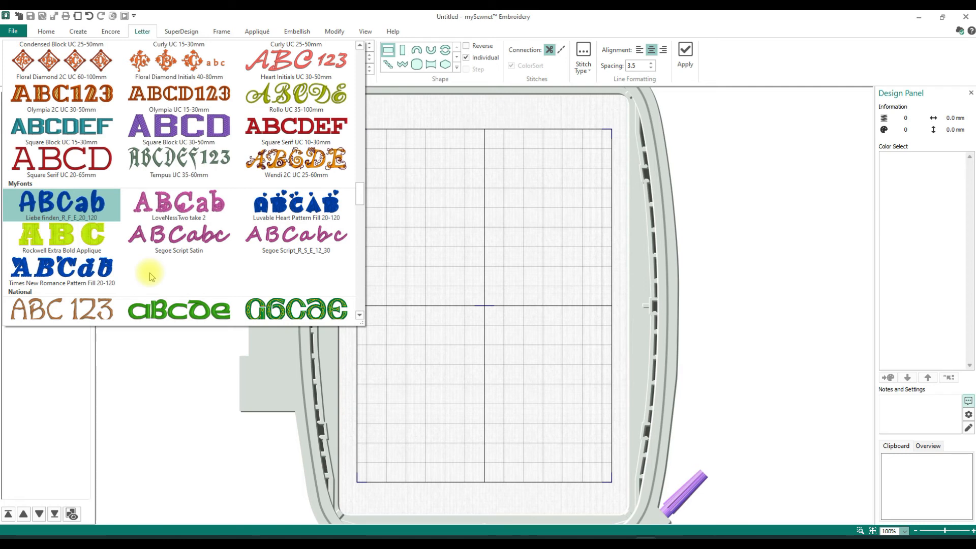
scroll(150, 276, down, 1)
scroll(150, 276, down, 1)
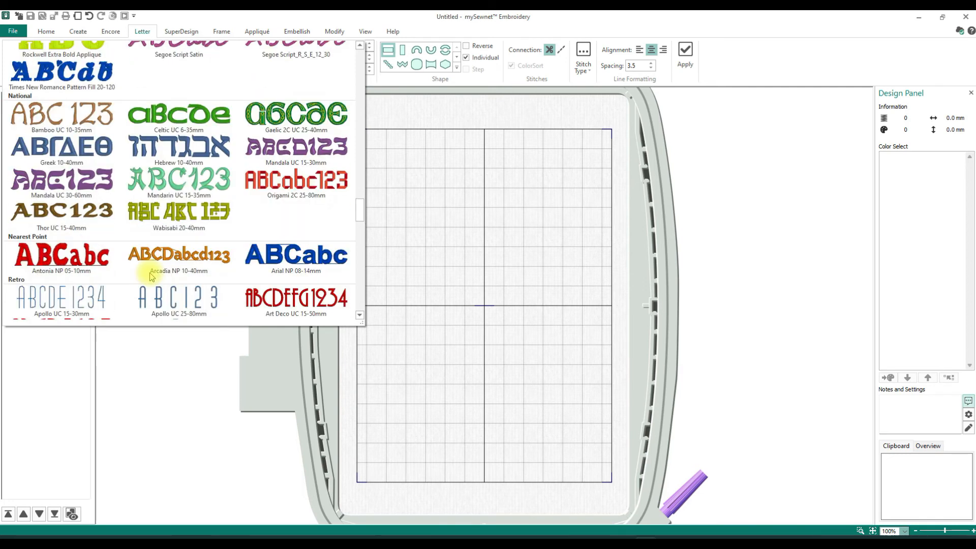
scroll(150, 277, down, 1)
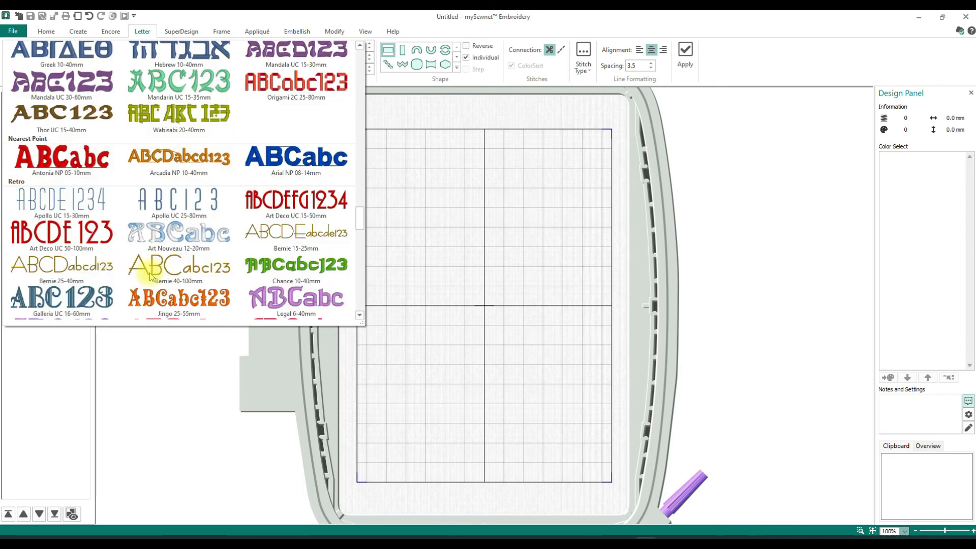
scroll(150, 276, down, 3)
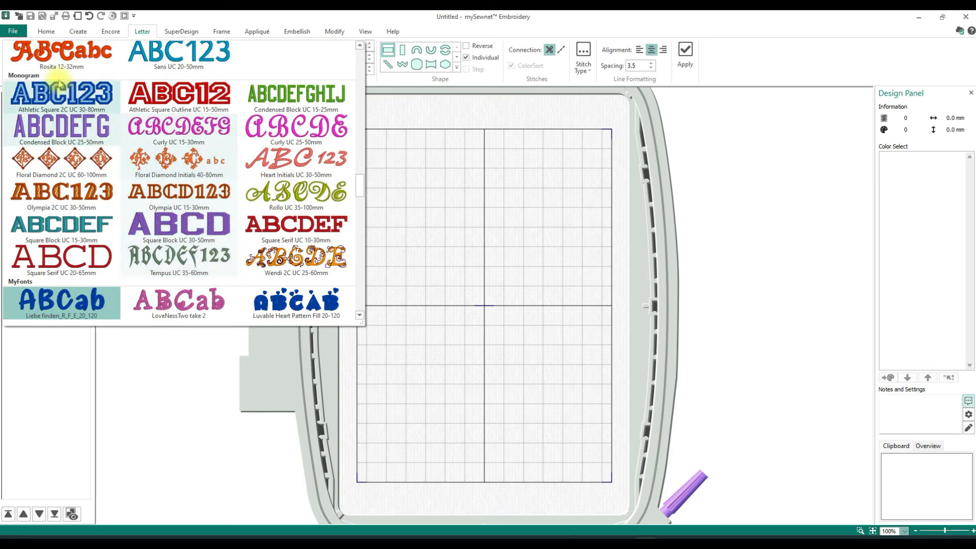
click(369, 93)
Try to search the Font Manager for "segoe" and close it
click(146, 57)
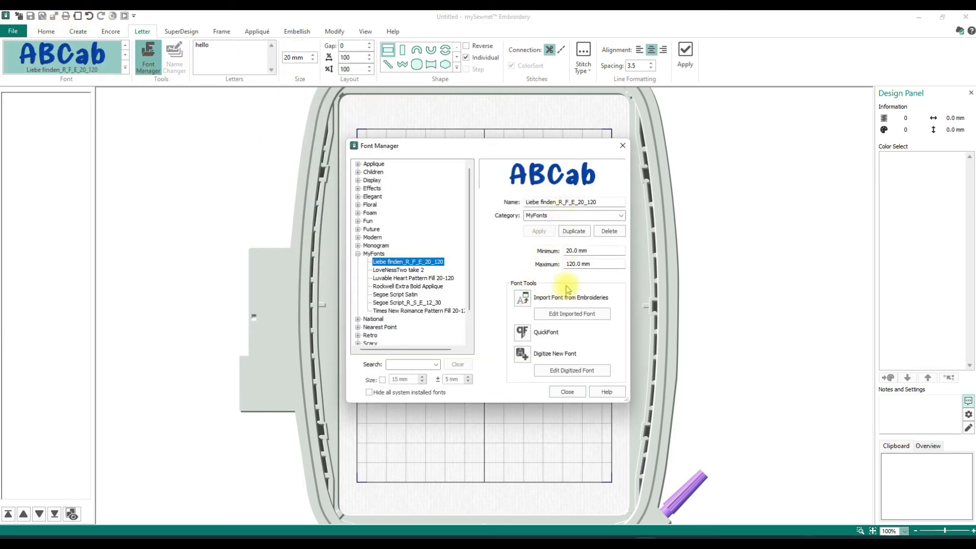
click(405, 364)
text(segoe)
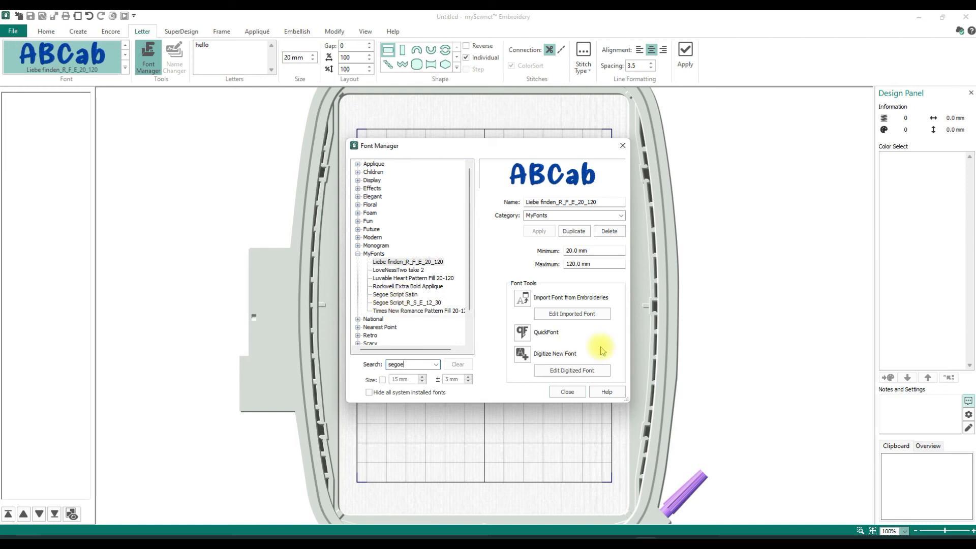
click(575, 393)
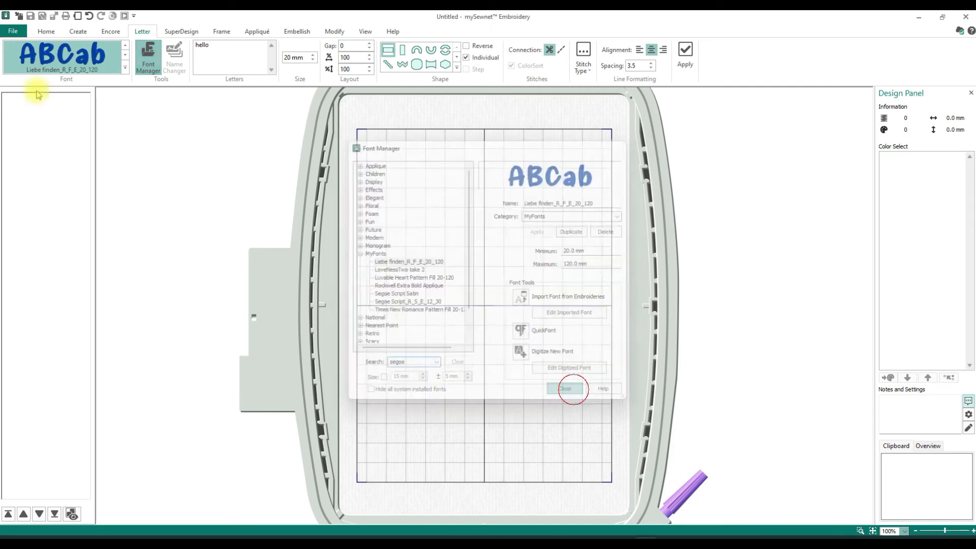
Check the MyFonts category of the font gallery again for the newly created fonts and close the gallery
click(128, 73)
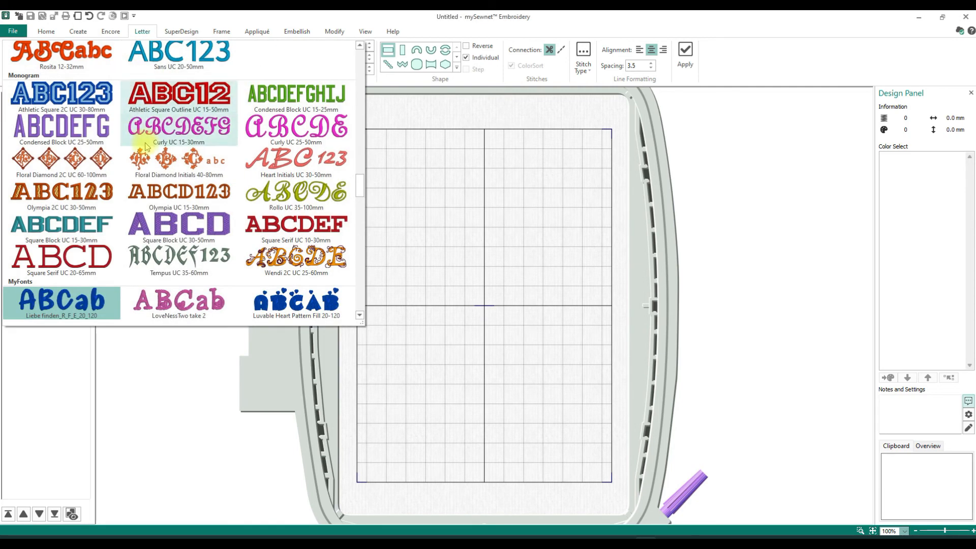
scroll(135, 101, down, 5)
scroll(146, 150, up, 2)
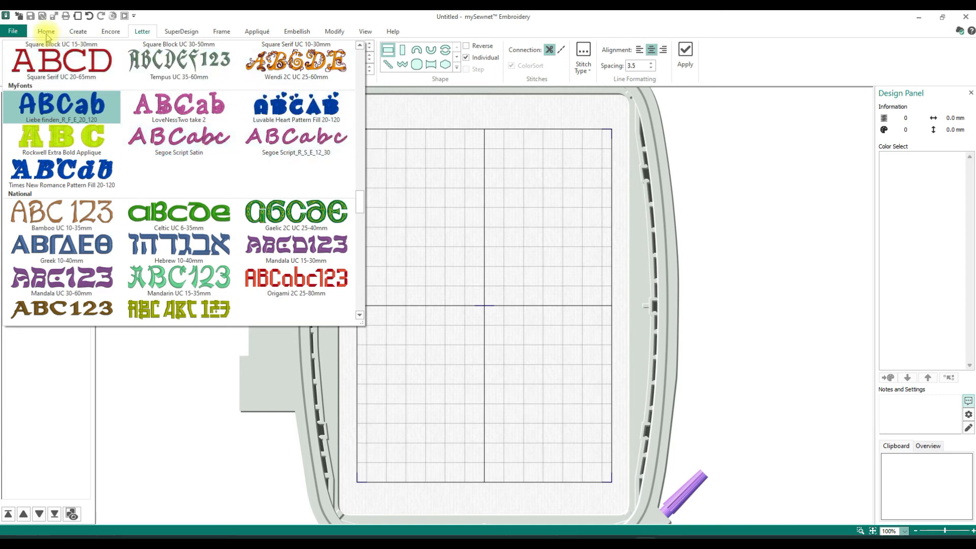
click(141, 32)
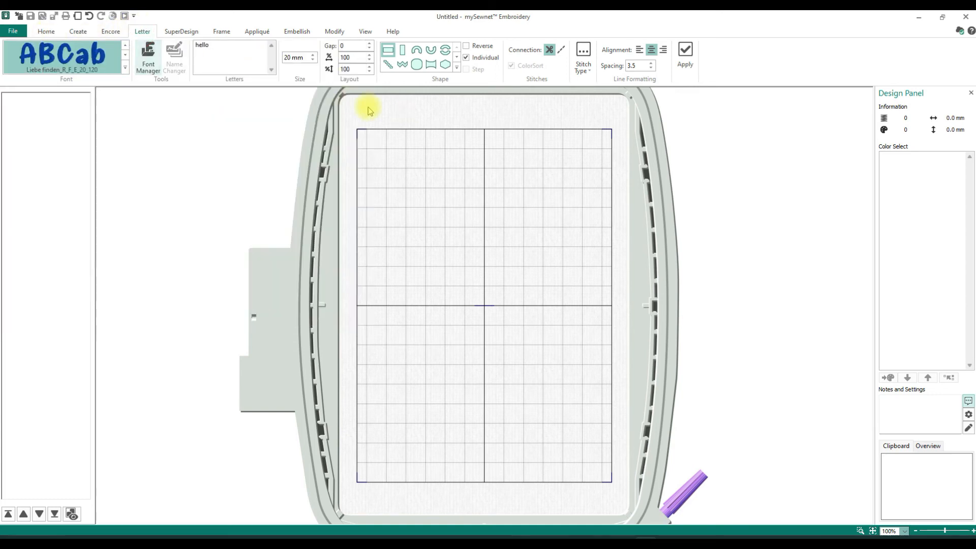
Search the Font Manager for "Lucida" and move the Lucida Console Dart Pattern Fill font into the MyFonts category
click(148, 56)
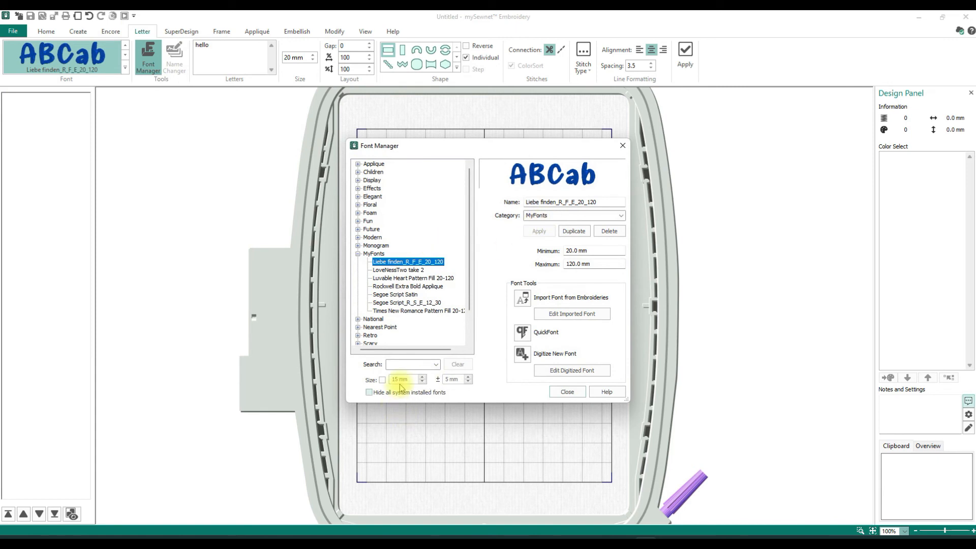
click(410, 365)
text(Lucida)
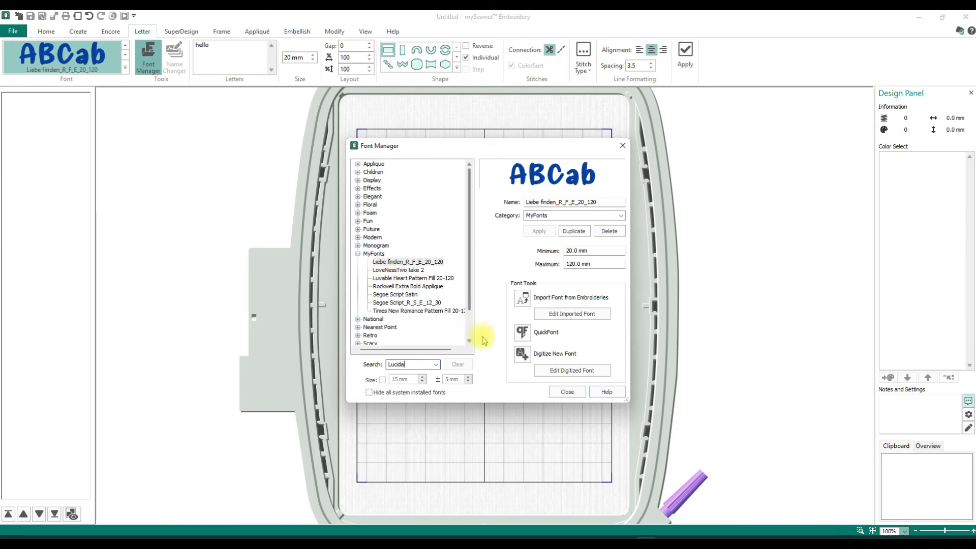
key(Return)
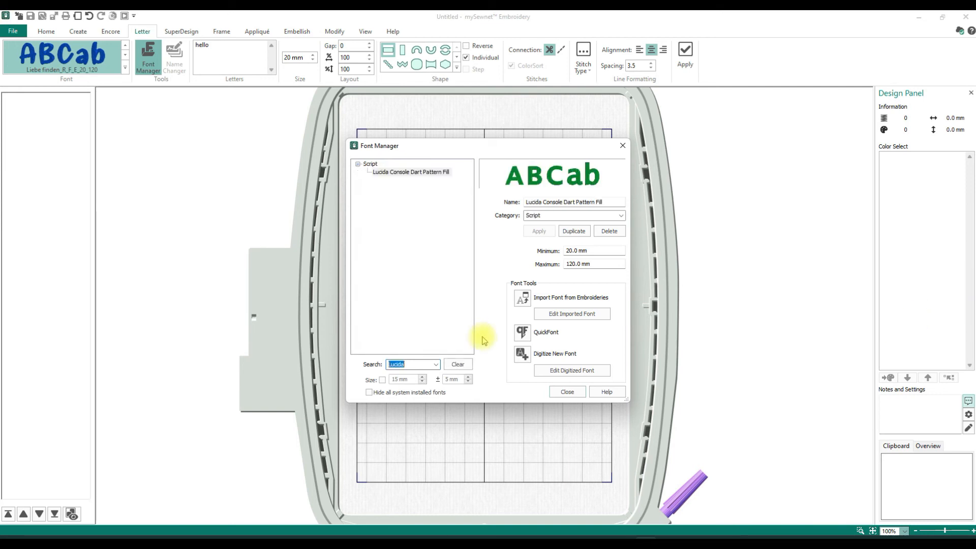
click(398, 174)
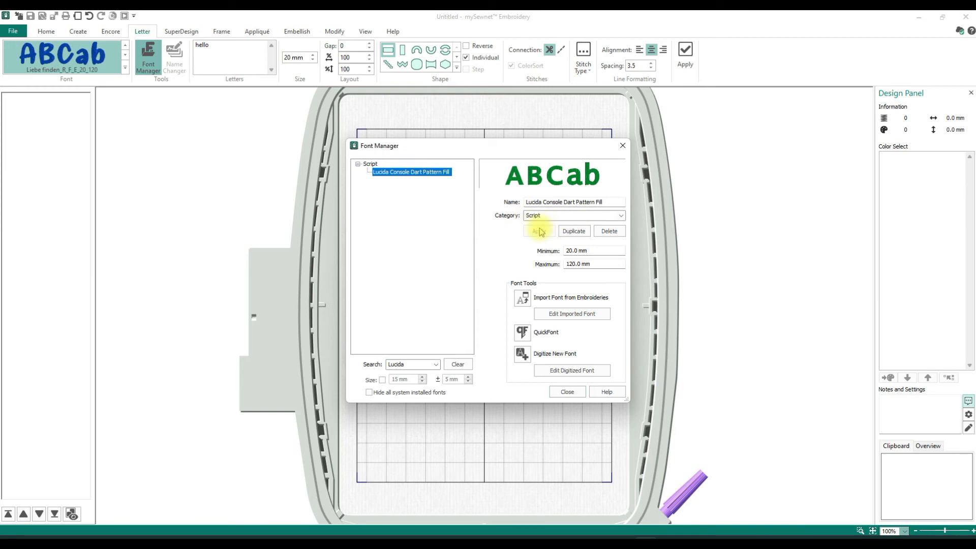
click(621, 216)
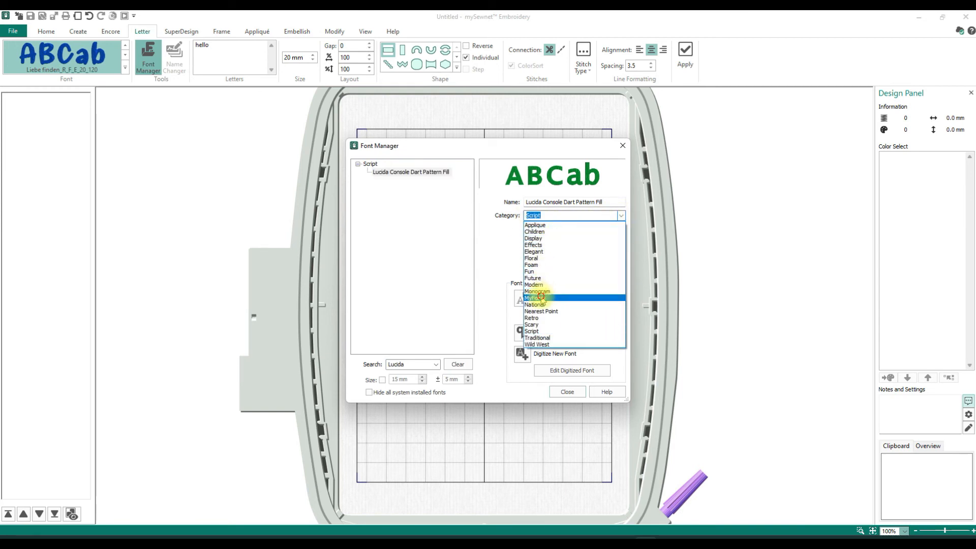
click(536, 298)
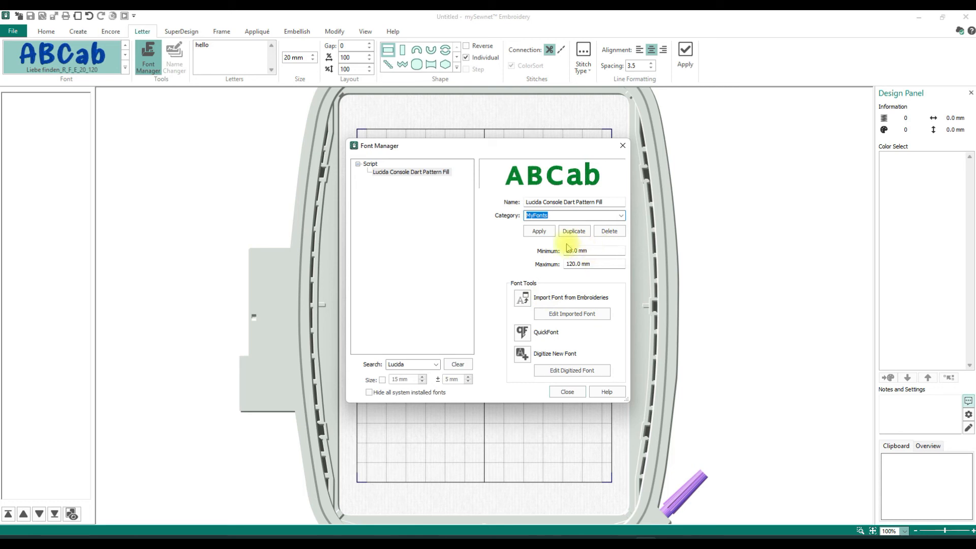
click(545, 236)
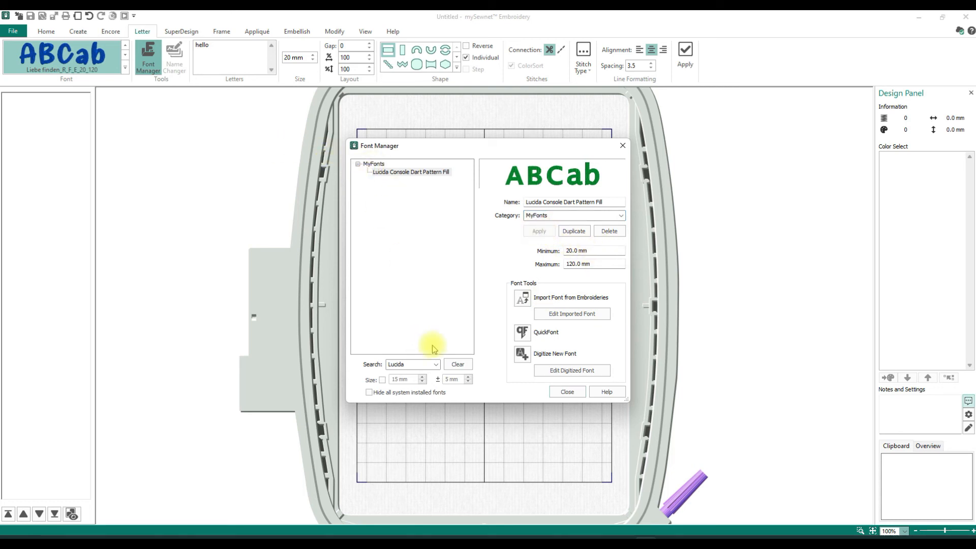
click(567, 392)
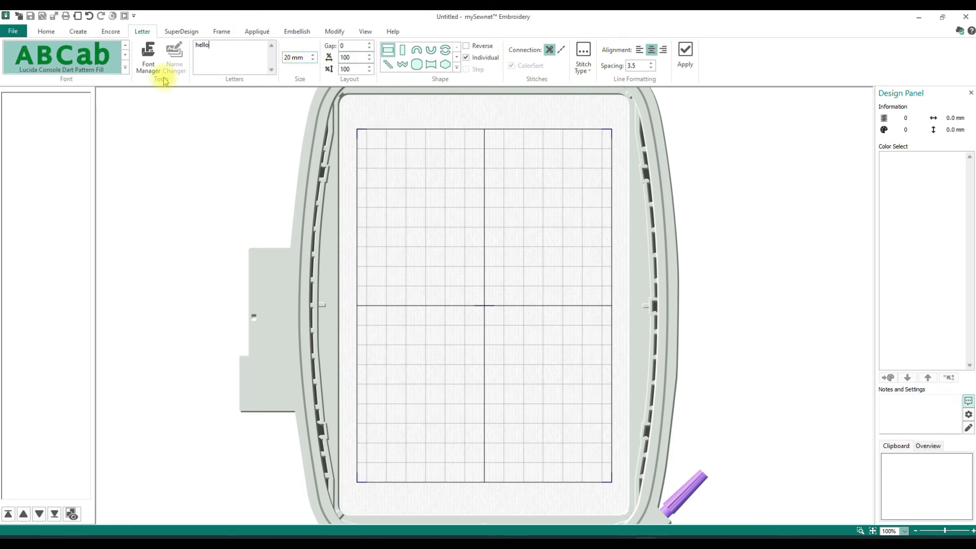
Test the Lucida Console Dart Pattern Fill font by placing "hello" at 50 mm in the hoop, and delete the lettering
click(286, 59)
click(283, 58)
double_click(287, 58)
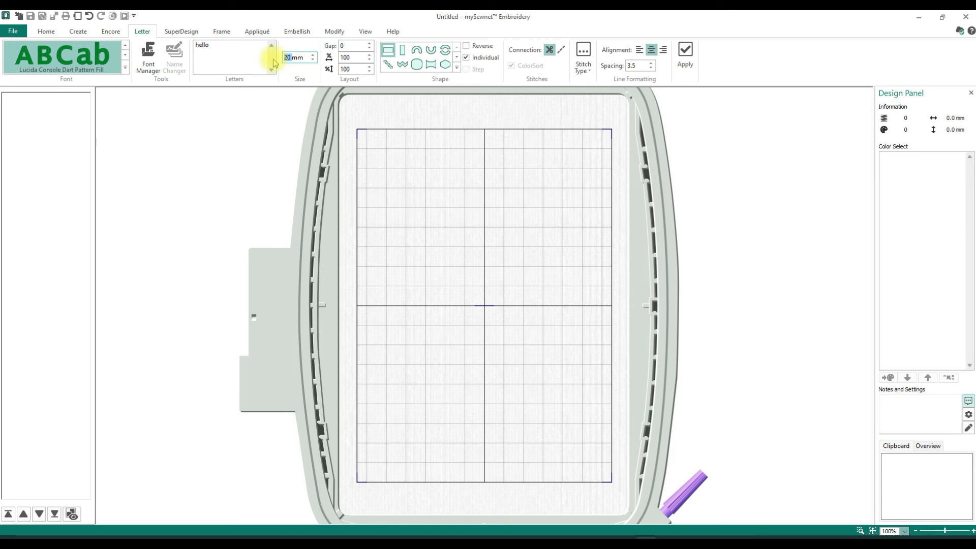
text(5)
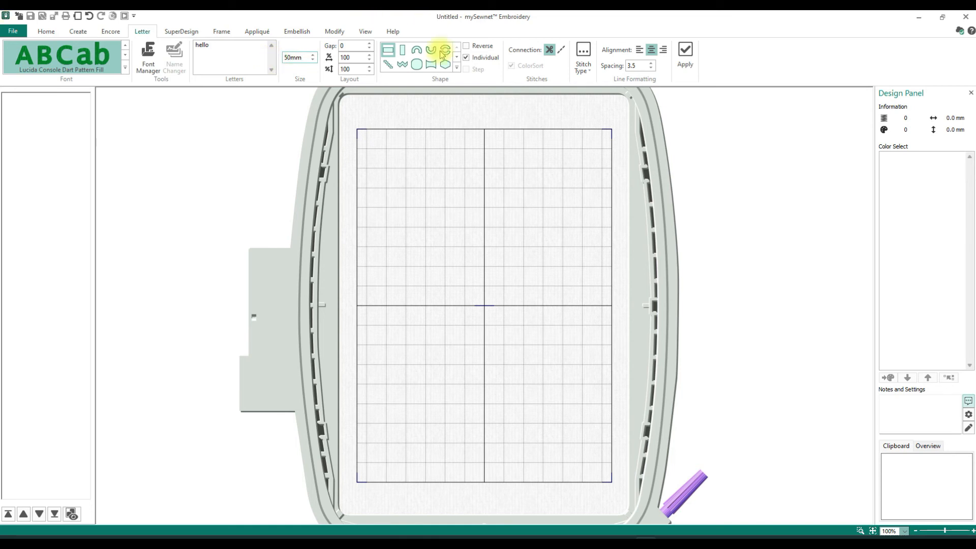
click(684, 50)
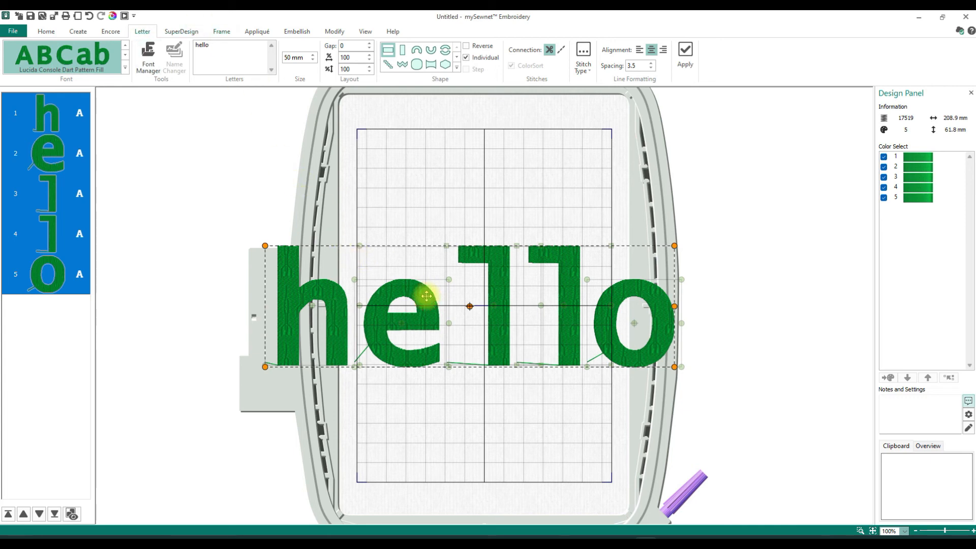
key(Delete)
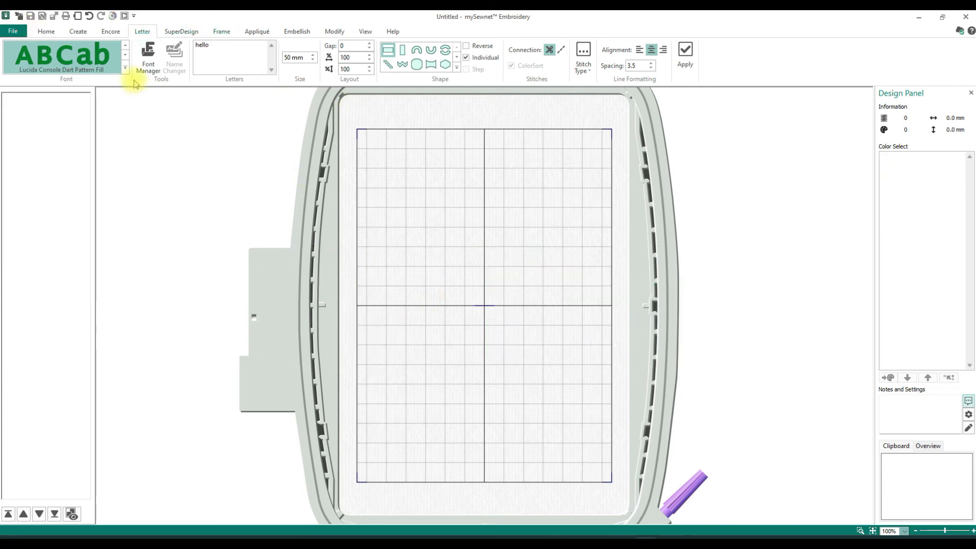
Choose the Segoe Script Satin font from the MyFonts category and place "hello" in the hoop
click(125, 70)
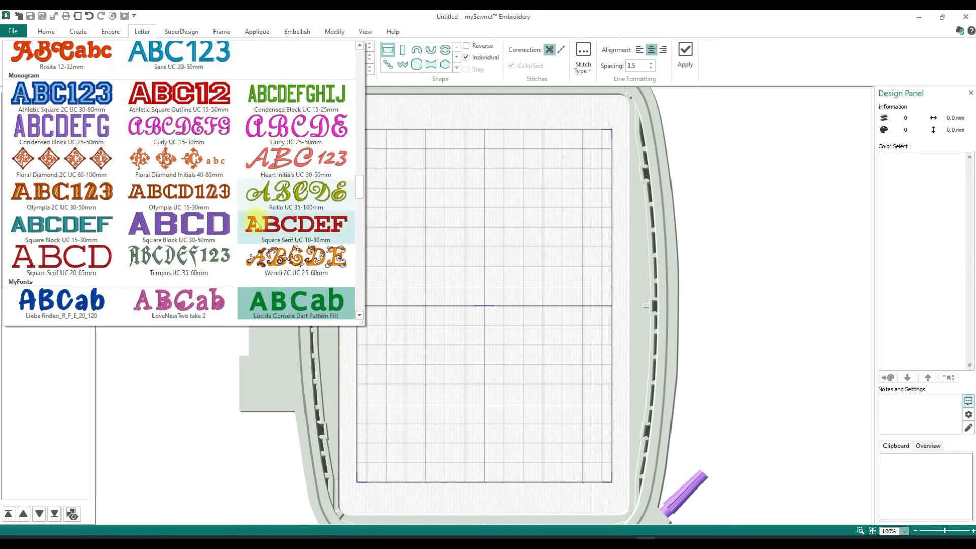
scroll(257, 225, down, 5)
click(313, 238)
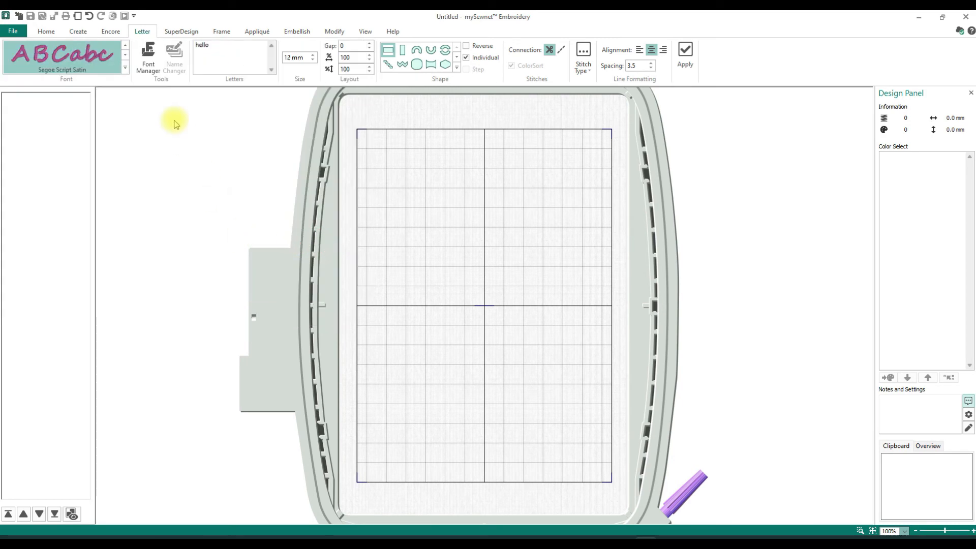
click(686, 51)
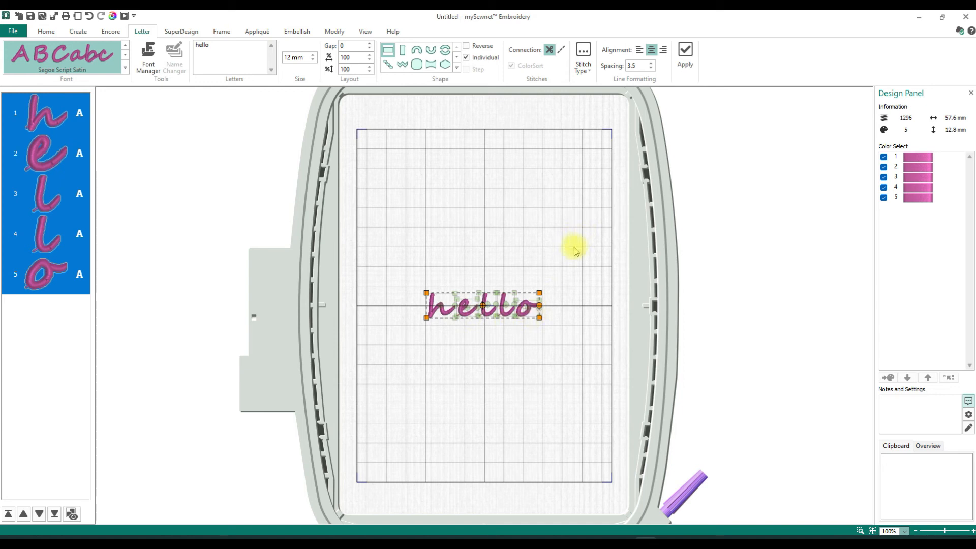
Replace the individual-letter "hello" with a single lettering block by turning off Individual and using a gap of -5, and move it above center
key(Delete)
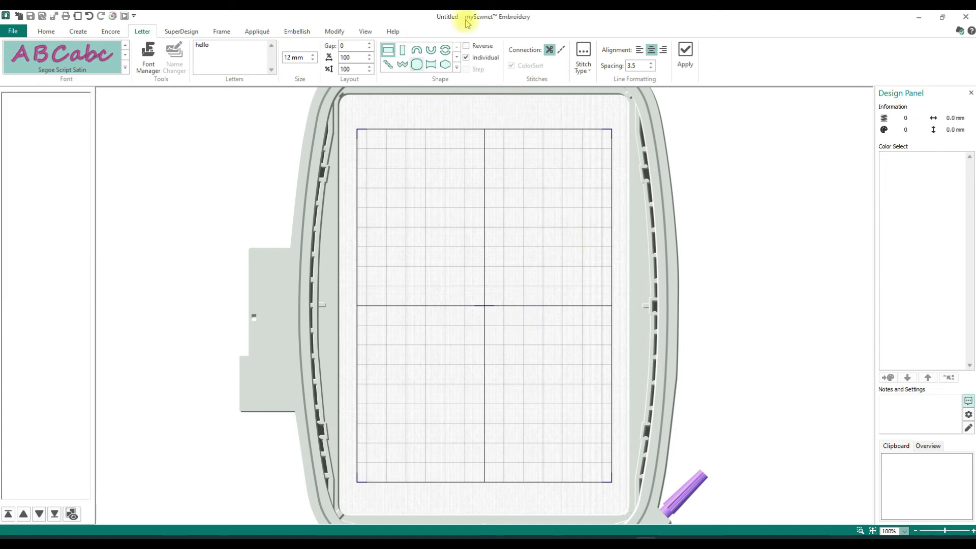
click(466, 57)
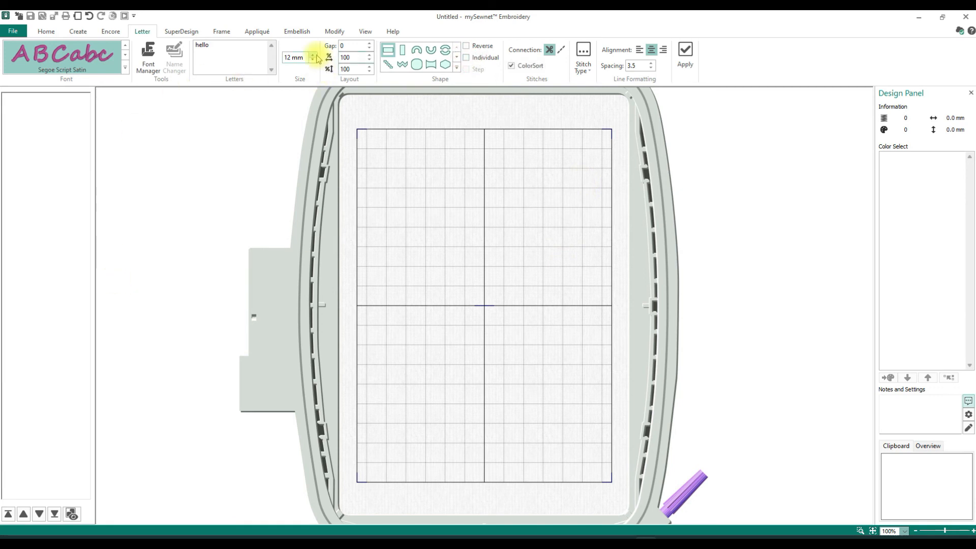
click(369, 48)
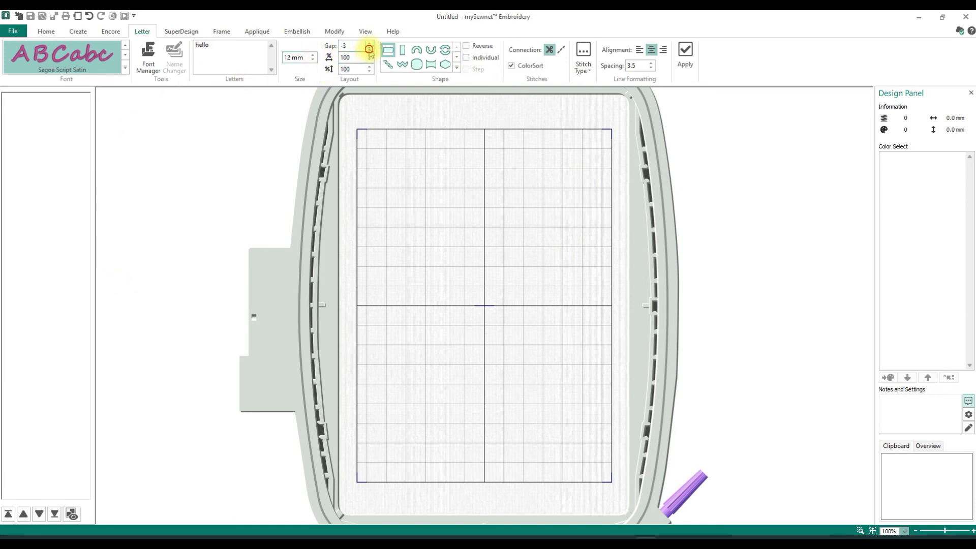
click(692, 56)
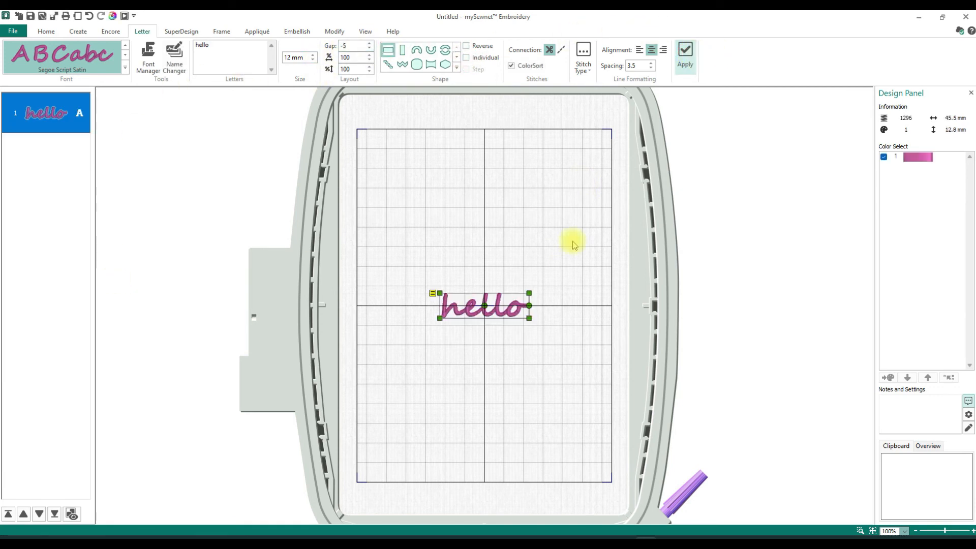
drag(508, 305, 526, 245)
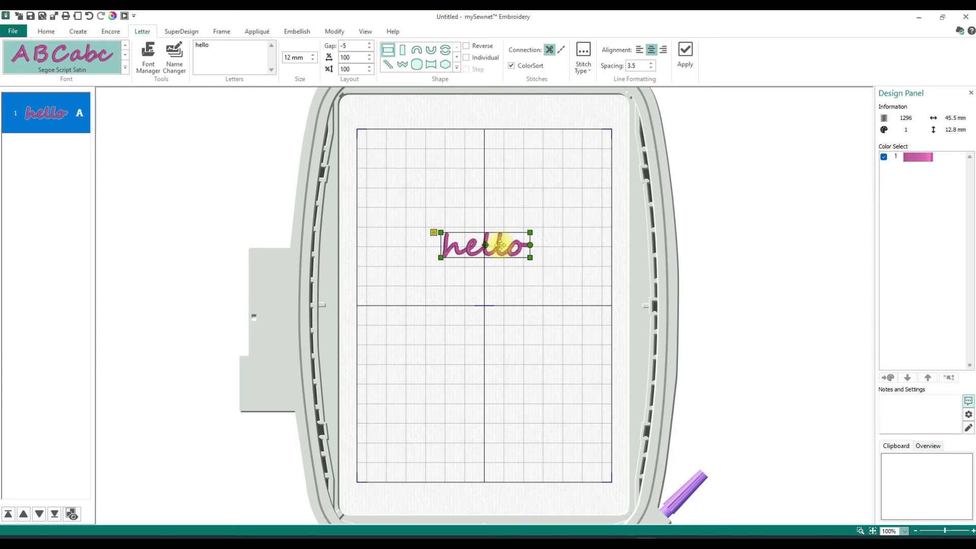
Delete the tightly spaced "hello", reset the gap to 0 and place the lettering in the hoop again
key(Delete)
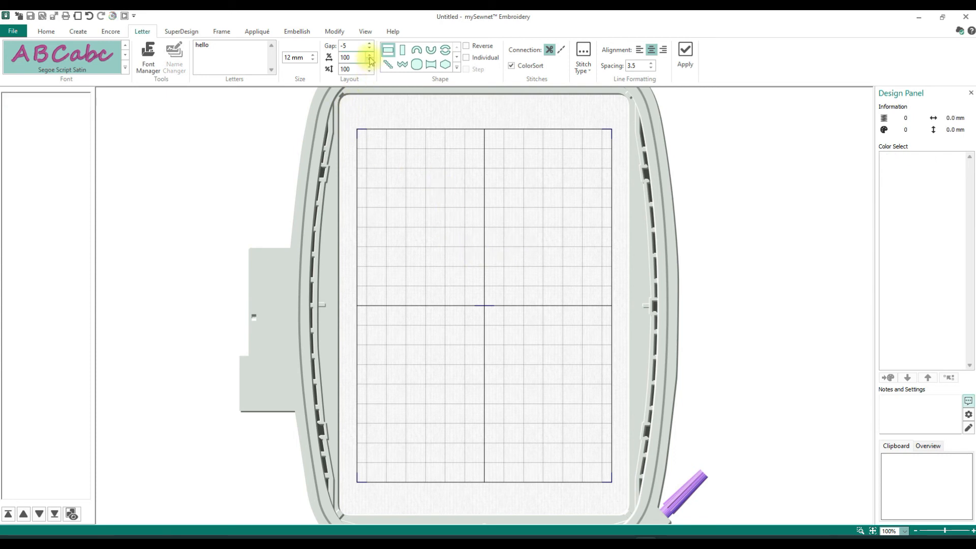
click(367, 49)
click(367, 44)
click(368, 44)
click(368, 45)
click(368, 45)
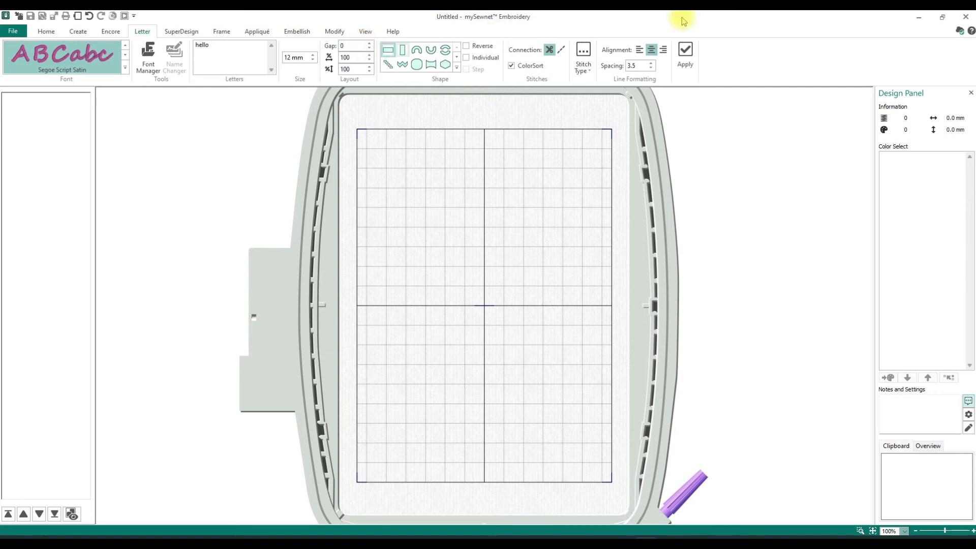
click(686, 50)
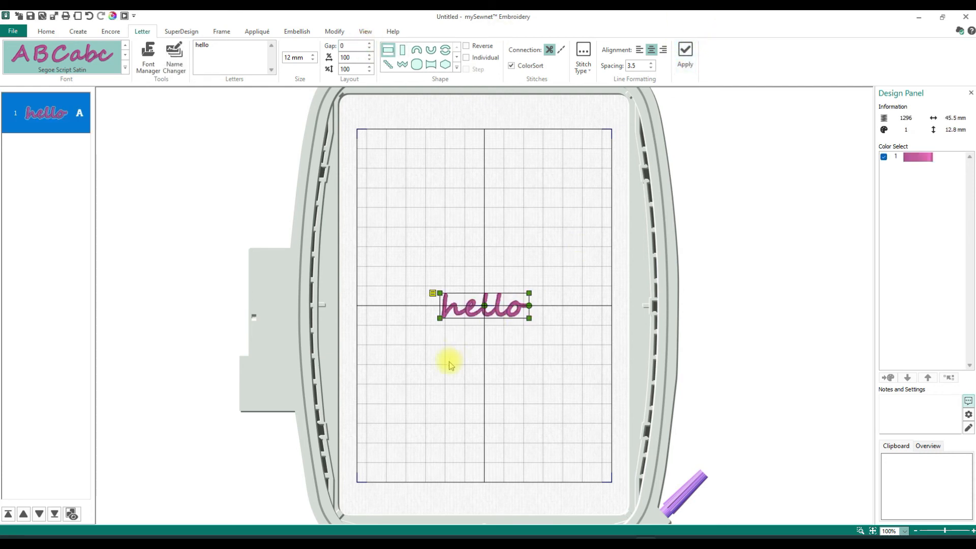
Delete the "hello" lettering and undo back to the version made of five individual letters
key(Delete)
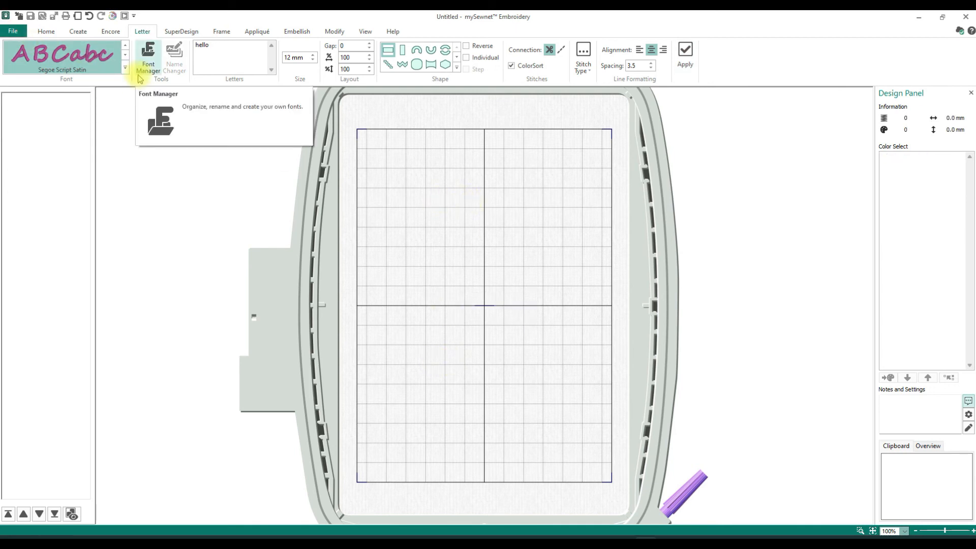
click(89, 17)
click(88, 18)
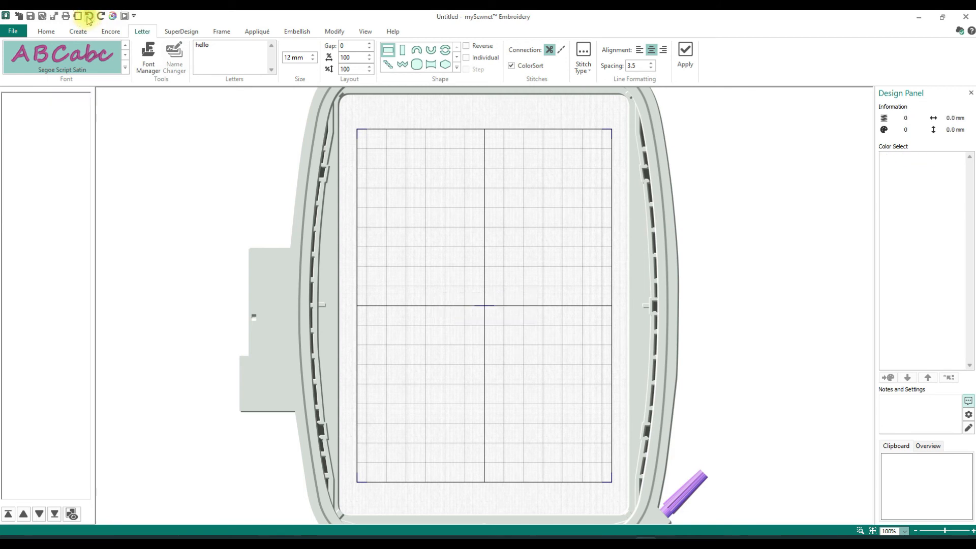
click(88, 19)
click(87, 18)
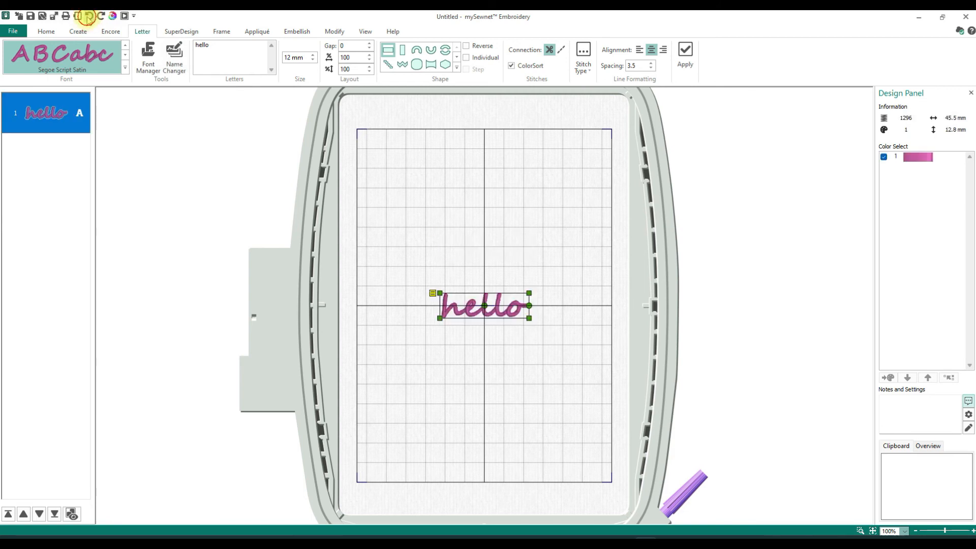
click(88, 18)
click(88, 18)
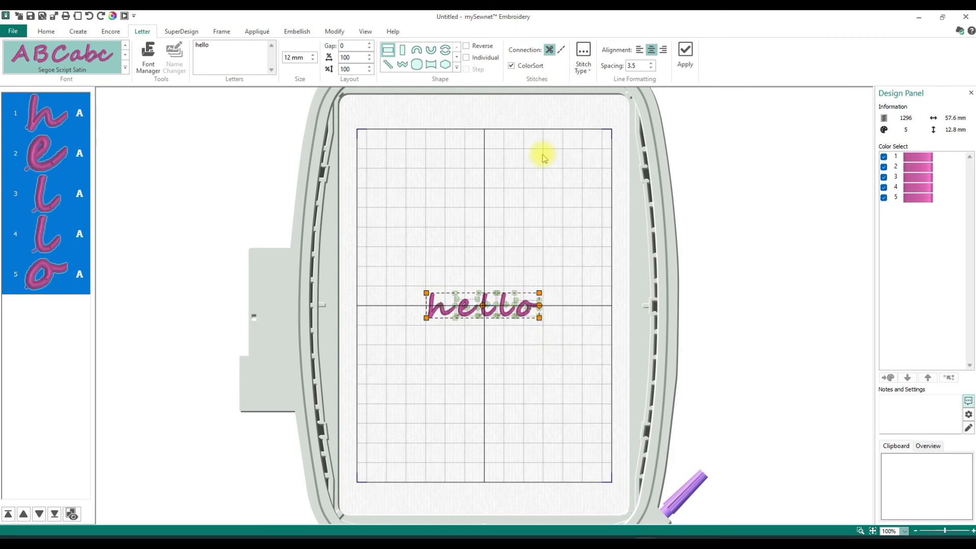
Replace the individual letters with a 12 mm "hello" in Segoe Script Satin from MyFonts and move it to the upper part of the hoop
key(Delete)
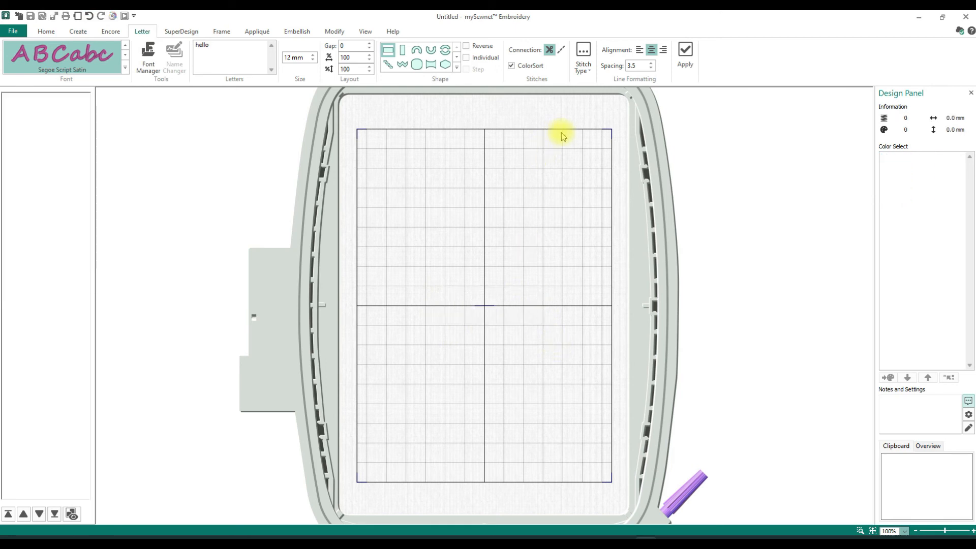
click(124, 67)
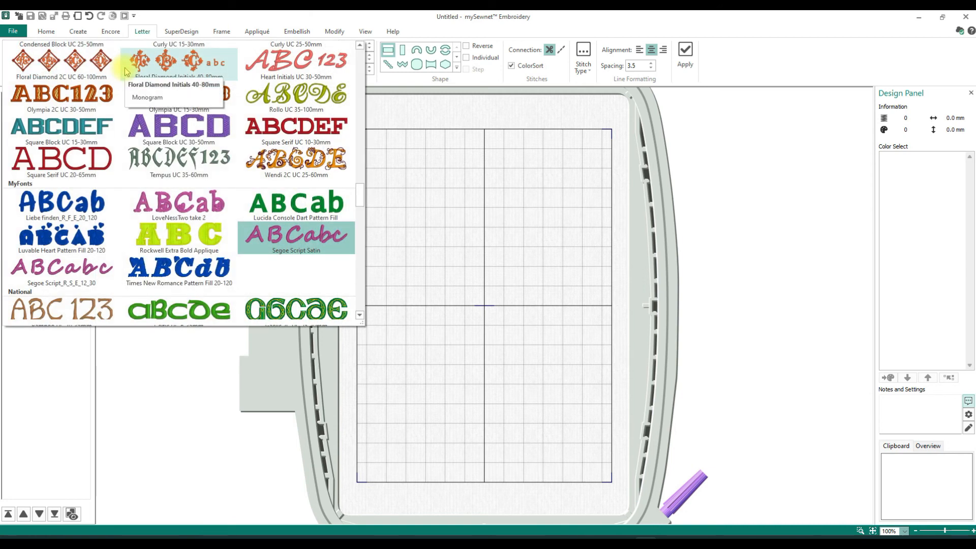
click(339, 241)
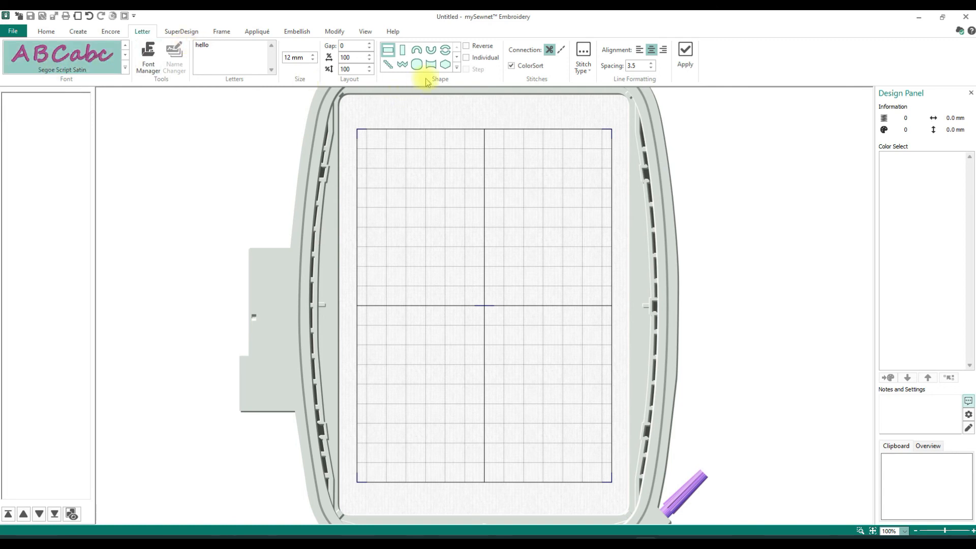
click(685, 51)
drag(497, 305, 486, 204)
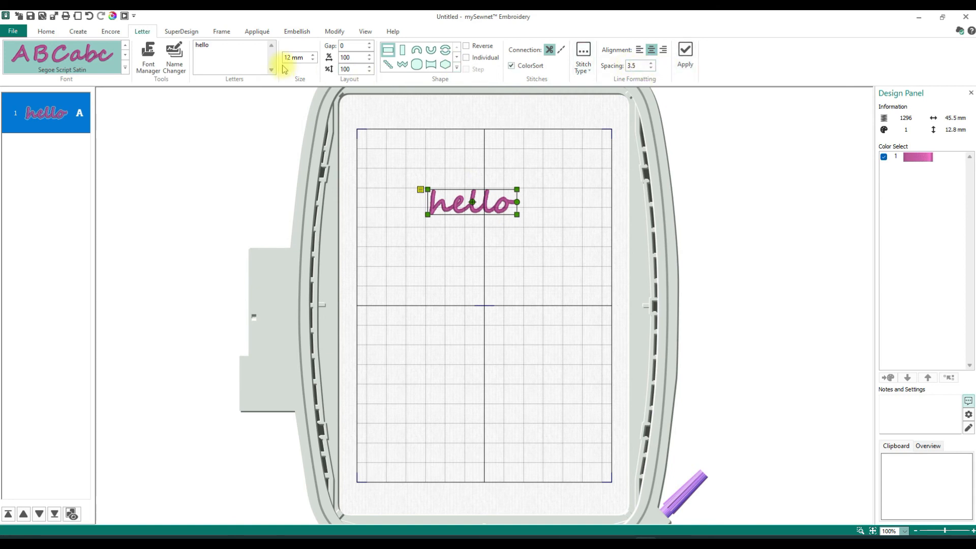
Edit the properties of the "hello" lettering and set its size to 20 mm
right_click(461, 207)
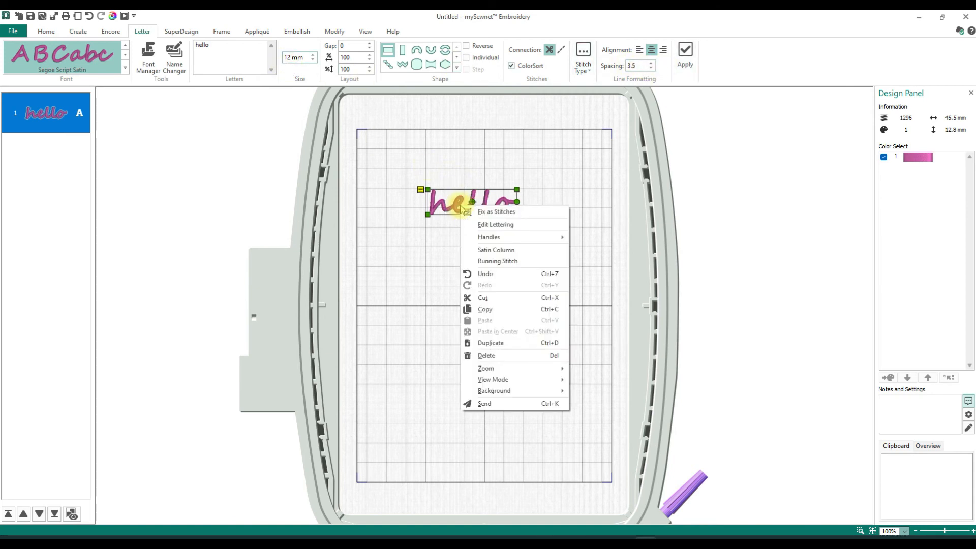
click(493, 224)
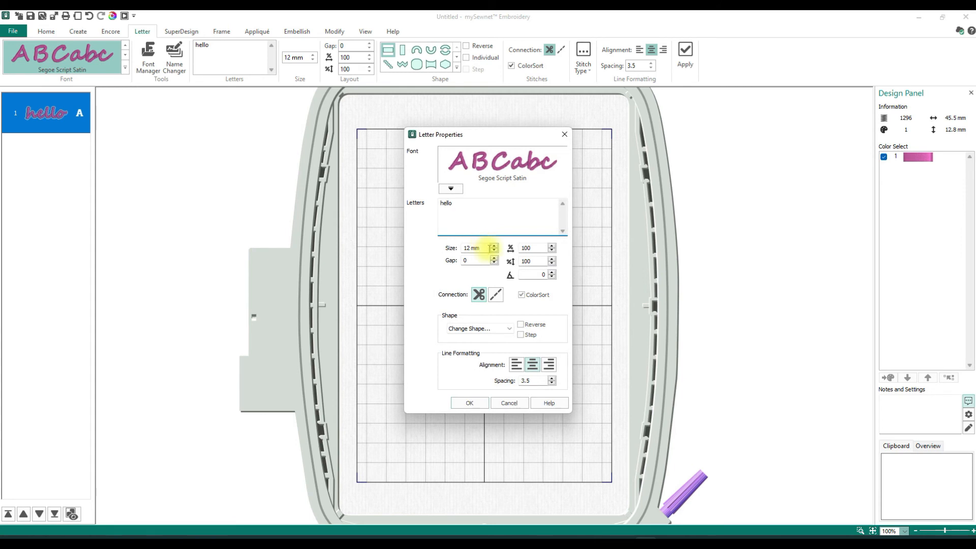
click(494, 246)
click(493, 246)
click(494, 245)
click(493, 246)
click(493, 246)
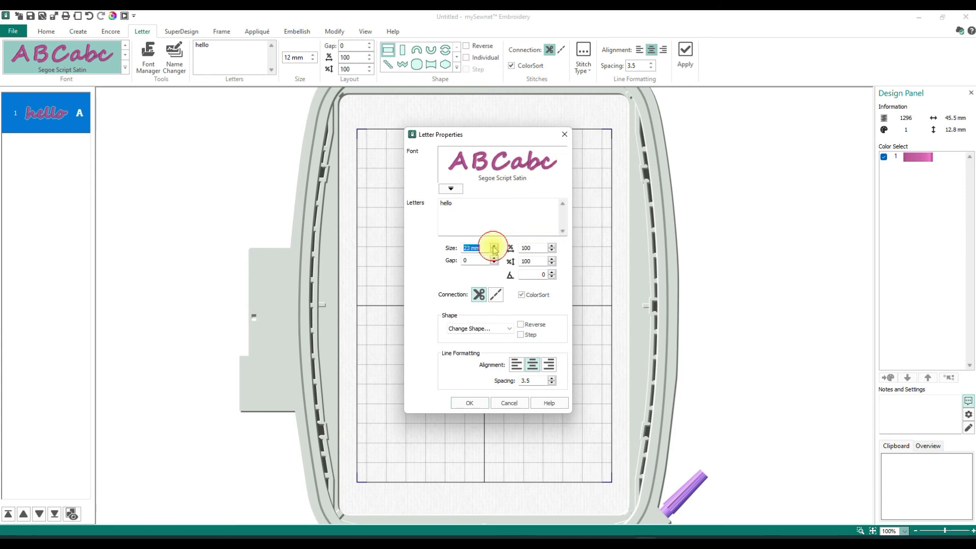
click(494, 251)
click(493, 251)
click(494, 250)
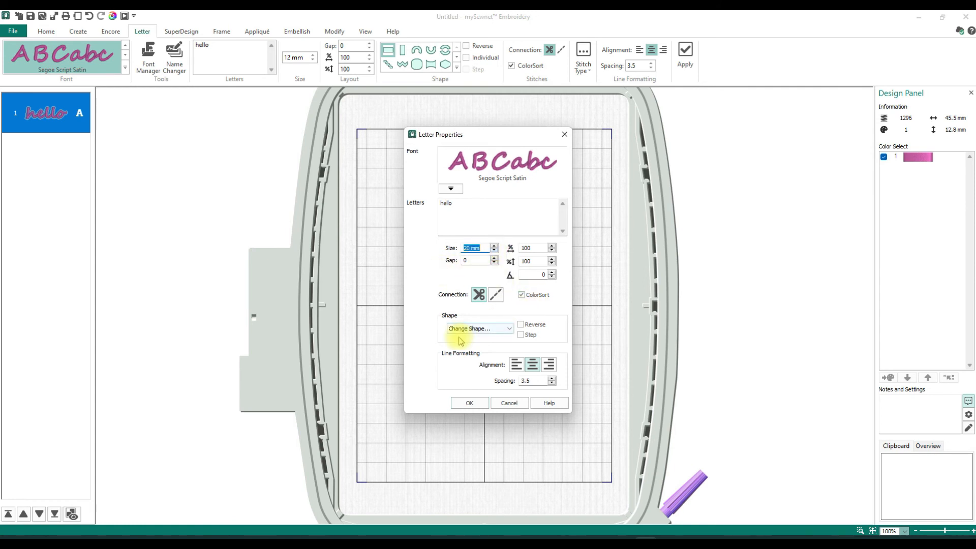
Arrange the lettering on a Circle Clockwise shape, and move the circle down toward the hoop's center and shrink it slightly
click(511, 329)
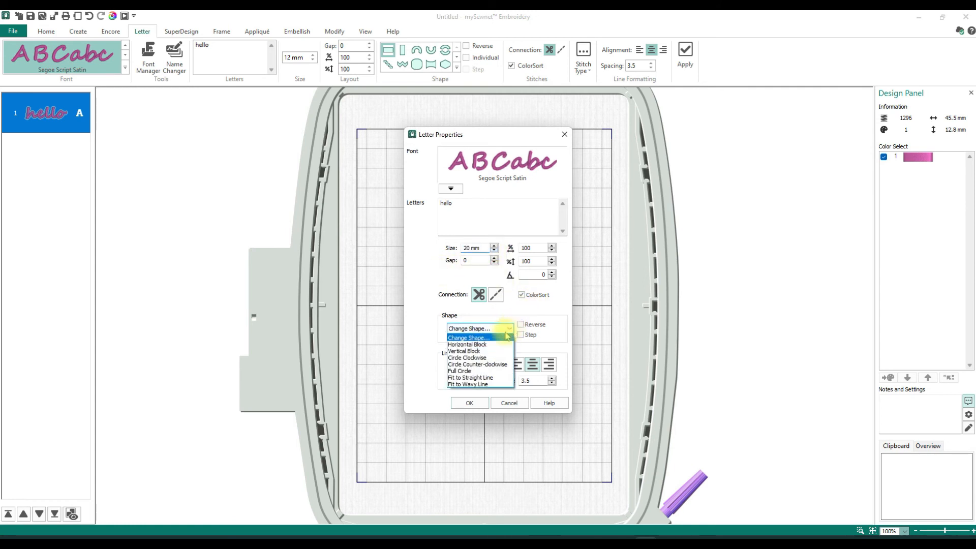
click(475, 357)
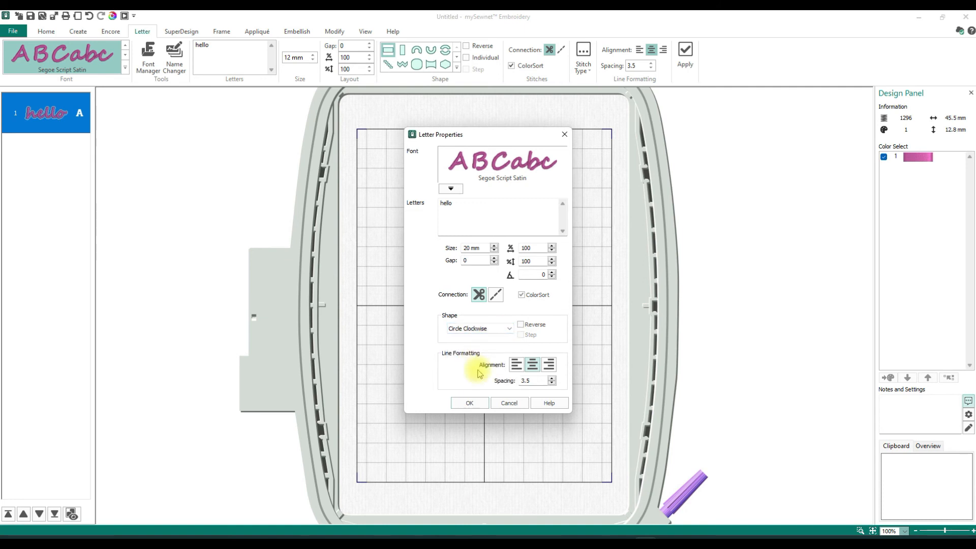
click(510, 330)
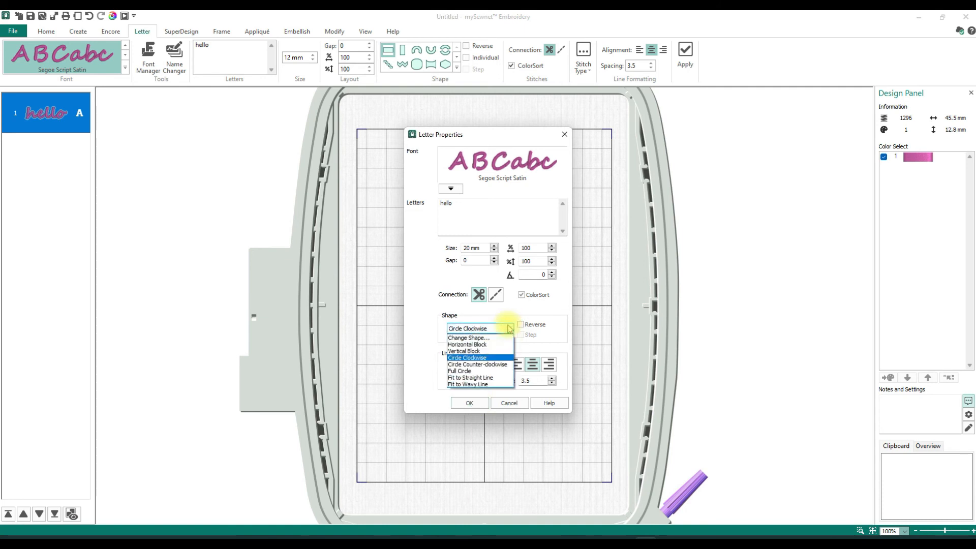
click(466, 358)
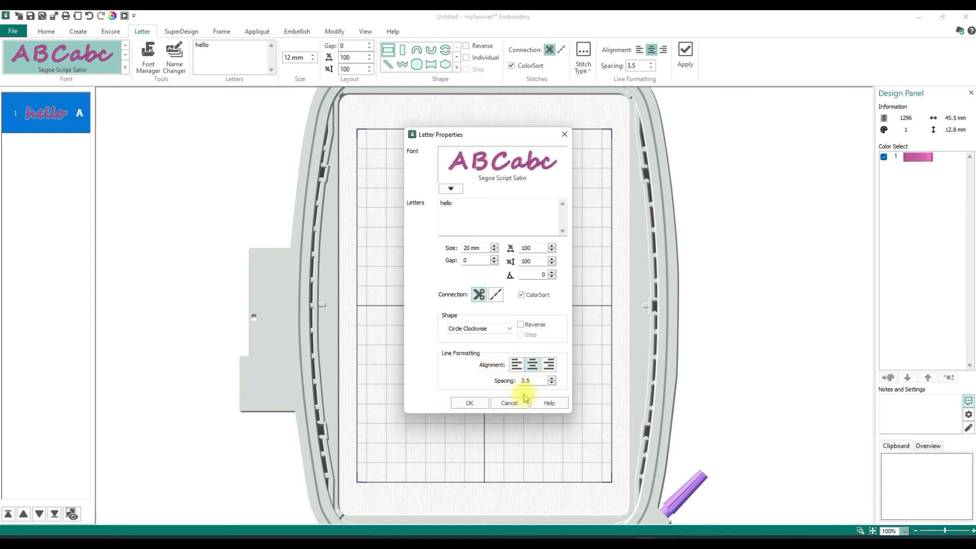
click(468, 403)
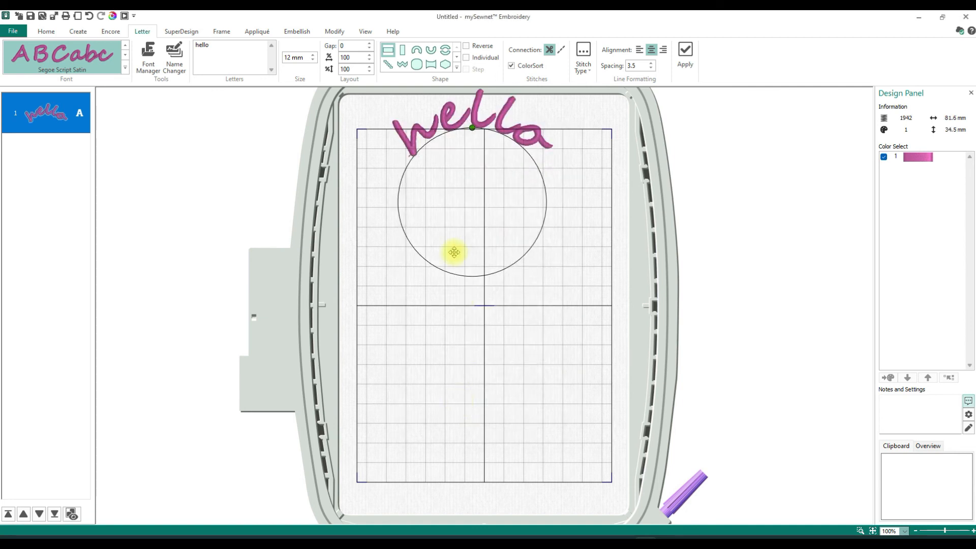
drag(457, 282, 453, 377)
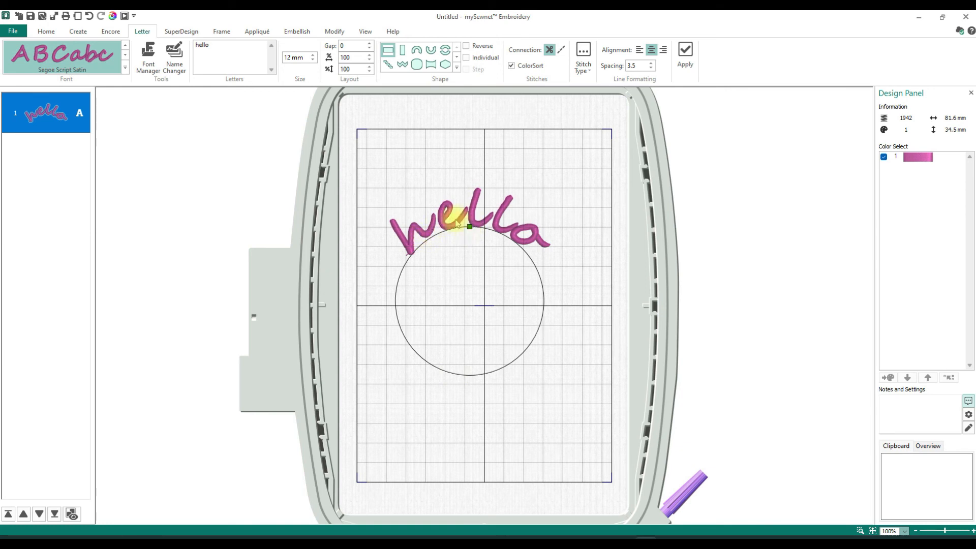
mouse_move(469, 227)
mouse_down()
mouse_move(469, 237)
mouse_move(431, 251)
mouse_move(465, 245)
mouse_up()
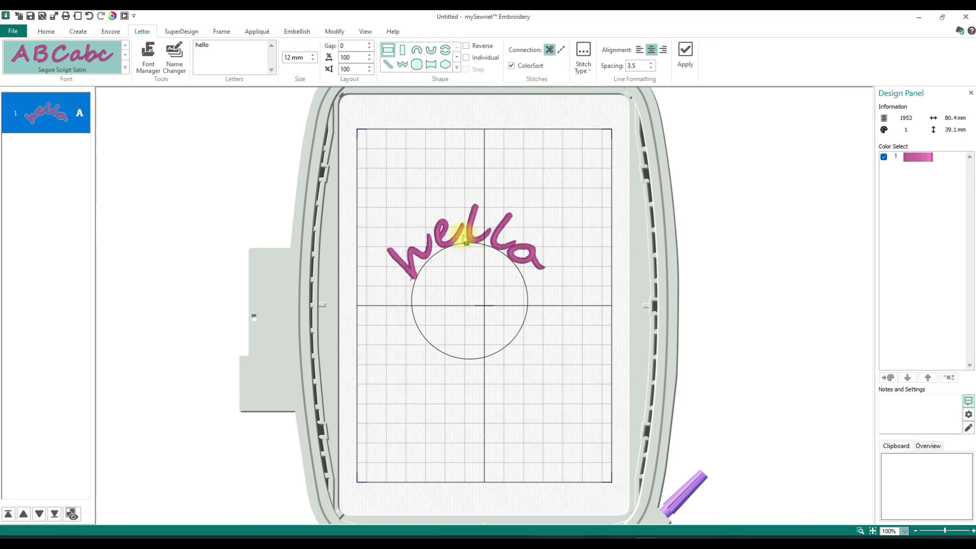
Reduce the gap between the letters of the circular "hello" in two passes, down to -11
right_click(463, 236)
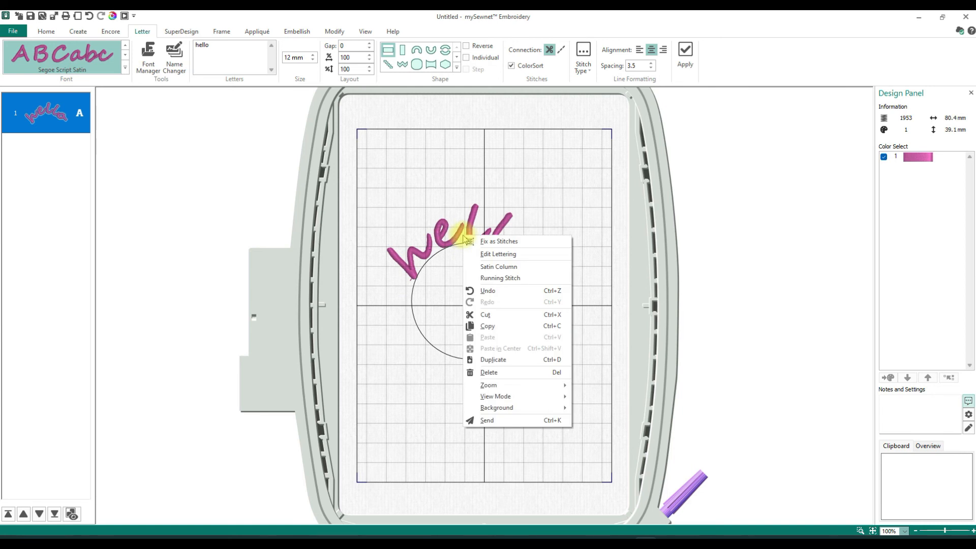
click(498, 253)
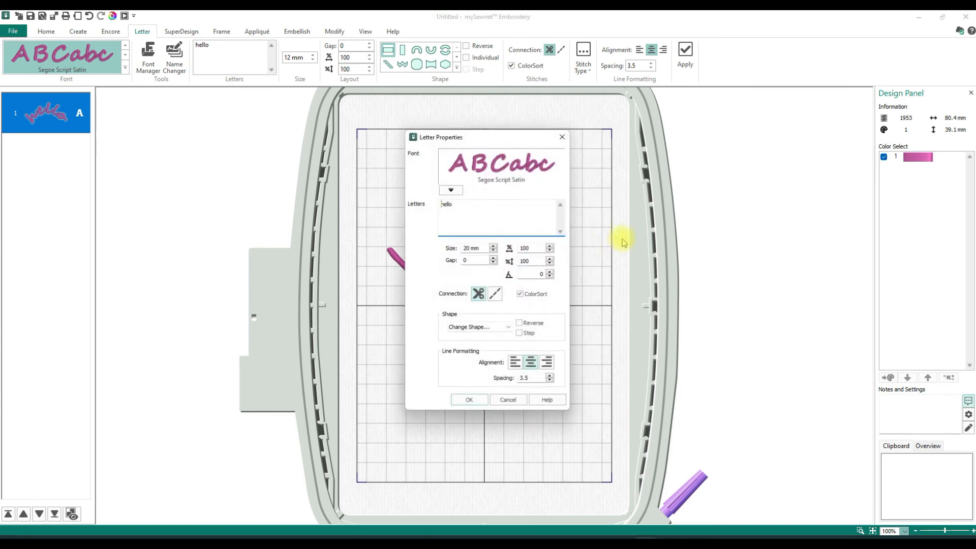
click(493, 258)
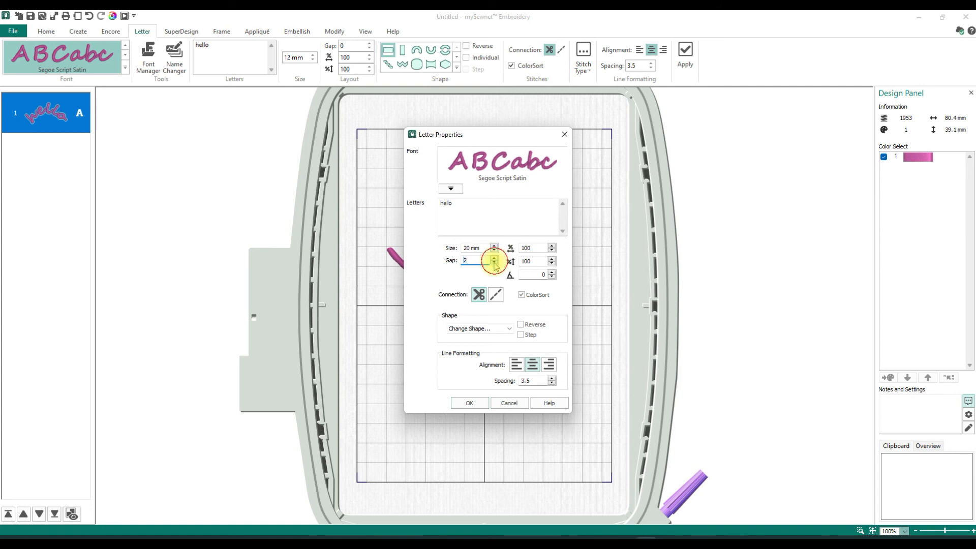
click(469, 402)
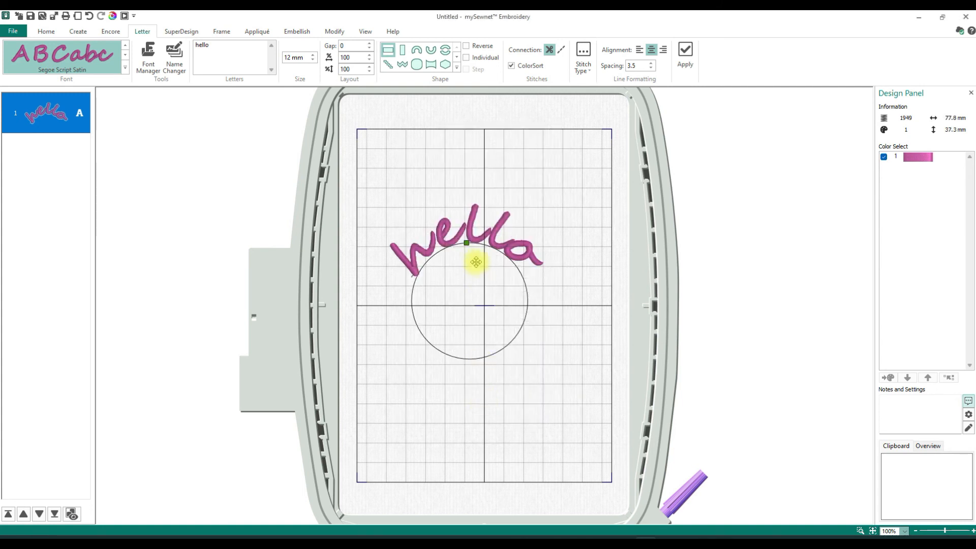
right_click(453, 242)
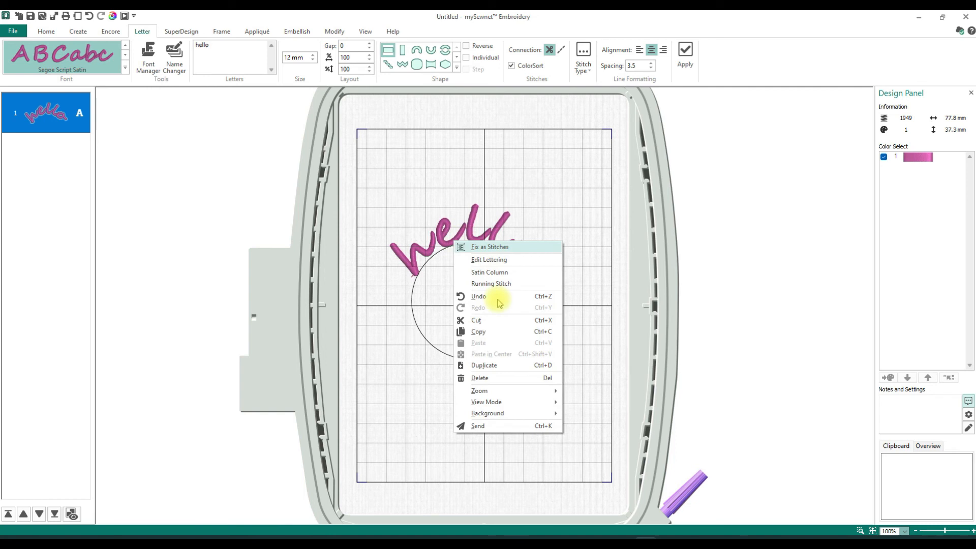
click(483, 259)
click(494, 263)
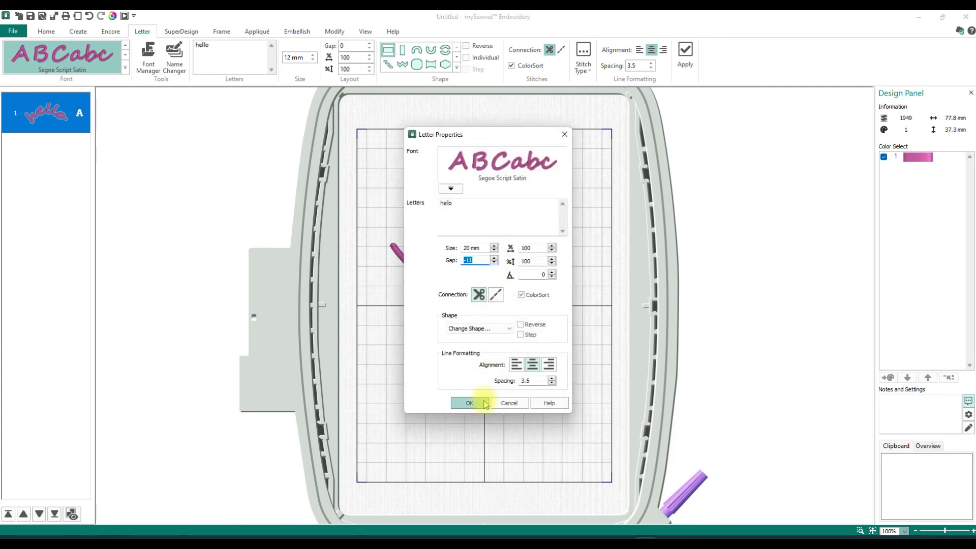
click(468, 402)
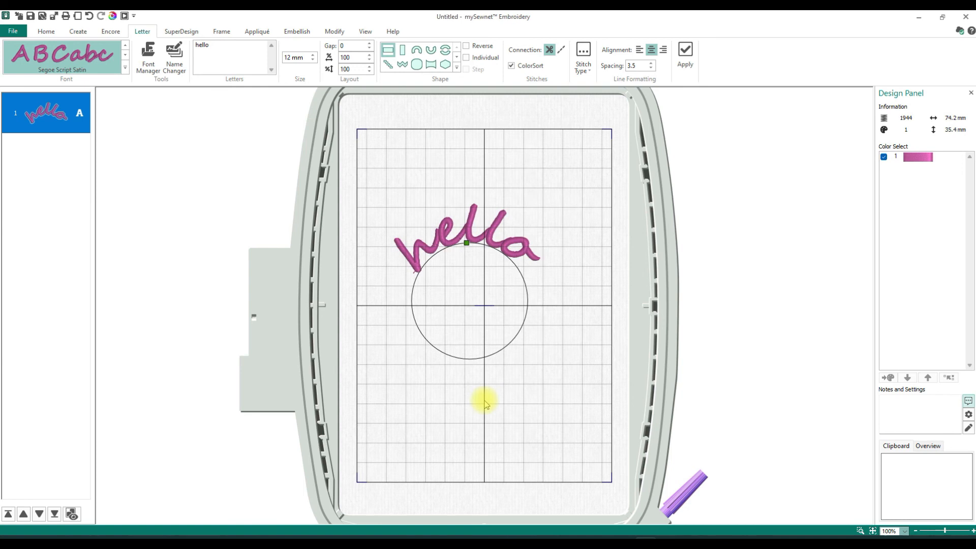
Tighten the gap between the letters of the circular "hello" a little further below -11
right_click(485, 243)
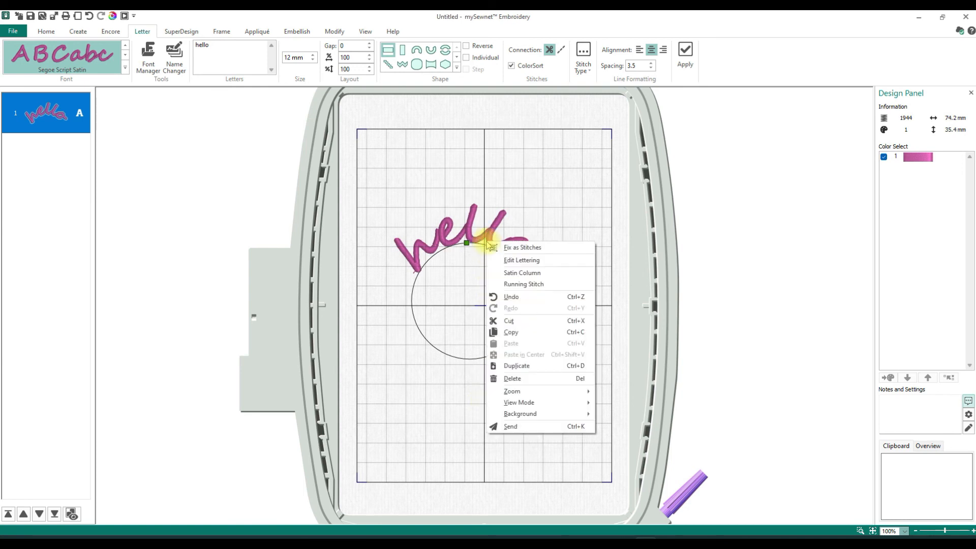
click(540, 261)
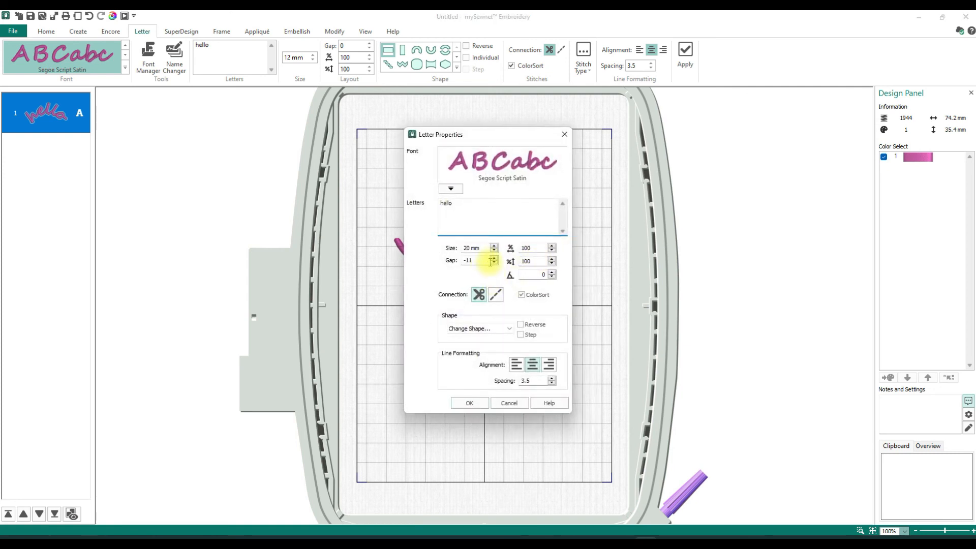
click(493, 263)
click(469, 402)
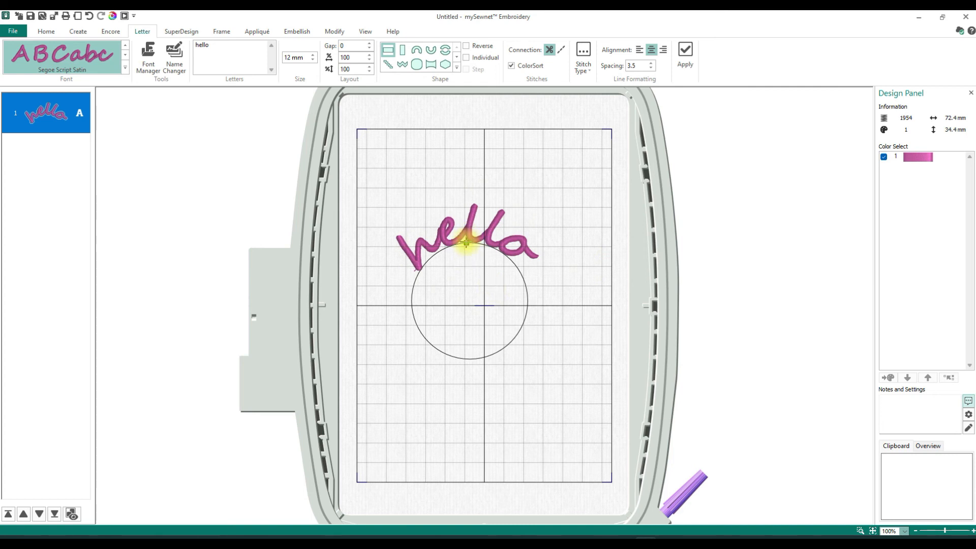
Enlarge the circle carrying the "hello" lettering, move it toward the hoop's upper-left corner and deselect it
drag(466, 243, 457, 220)
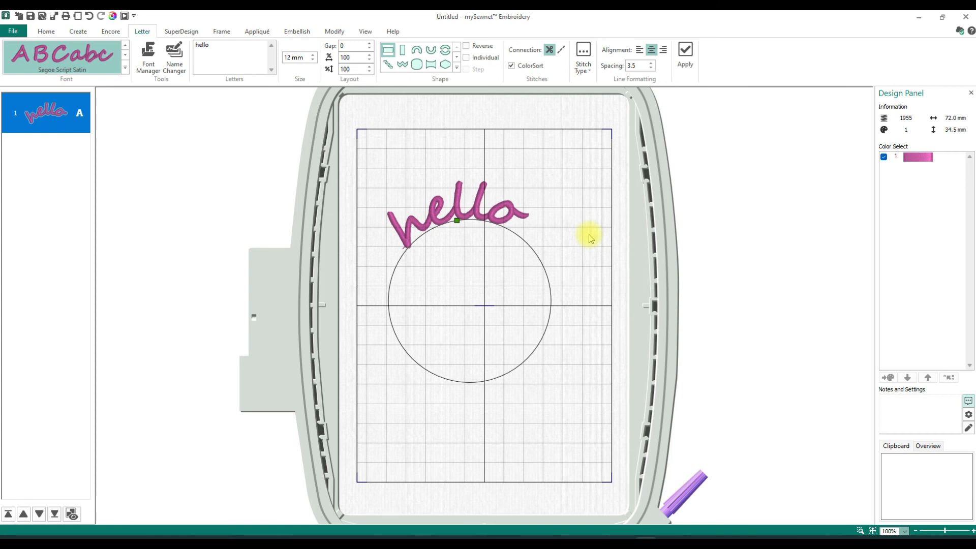
drag(447, 269, 423, 240)
click(544, 210)
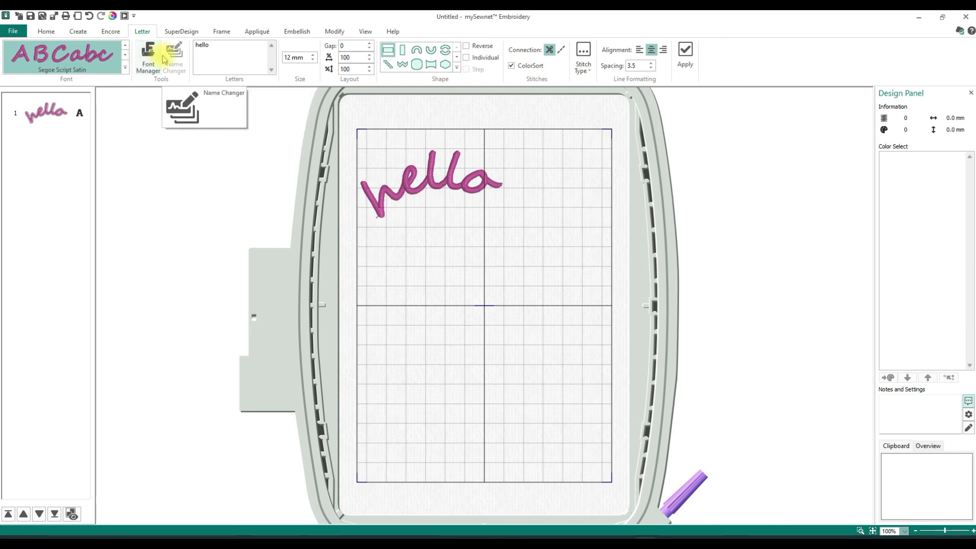
Replace the "hello" with a first name on a Circle Clockwise shape in the 20 mm Lucida Console Dart Pattern Fill font
click(443, 184)
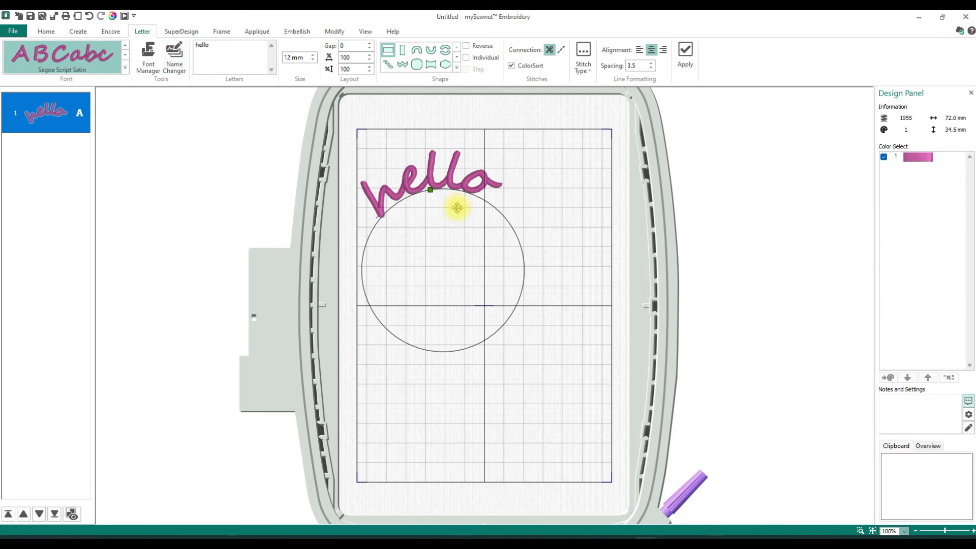
key(Delete)
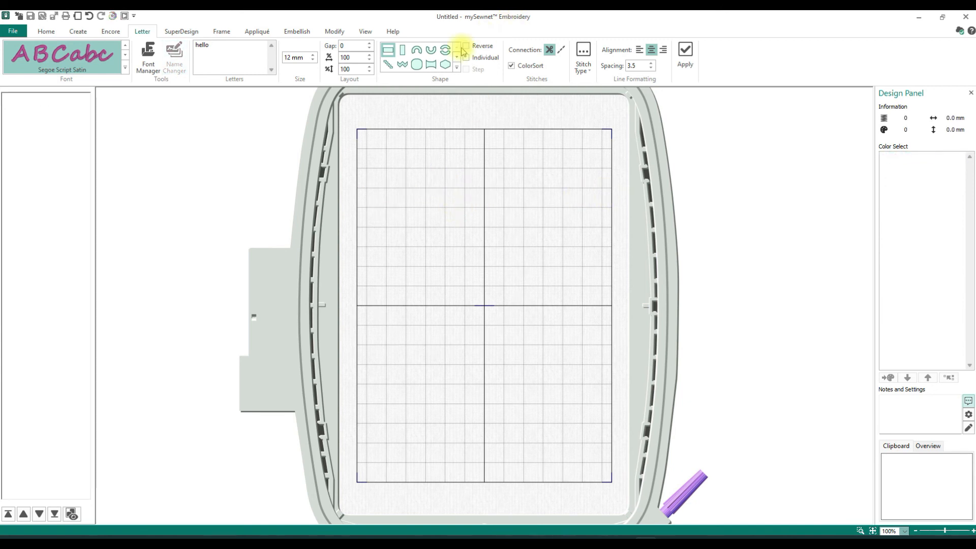
drag(212, 46, 188, 46)
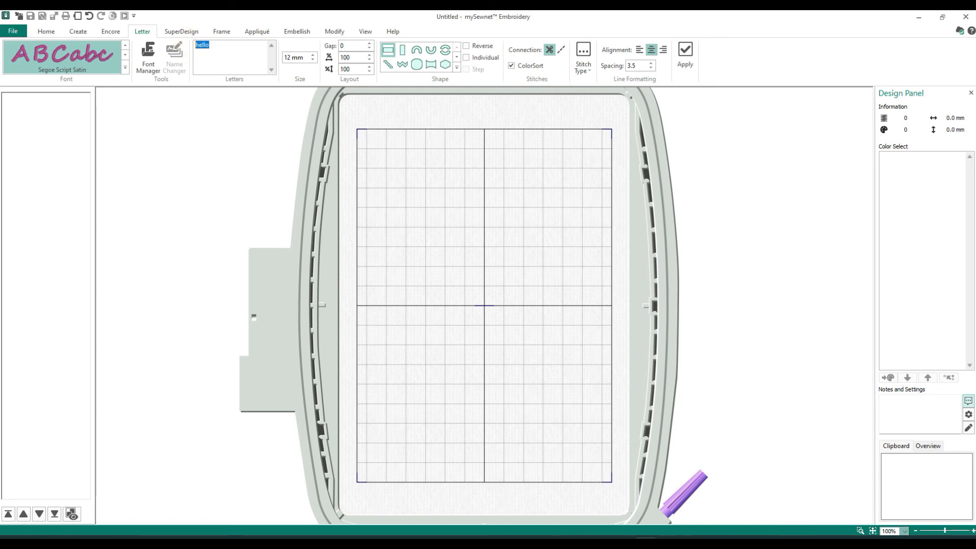
text(Payton)
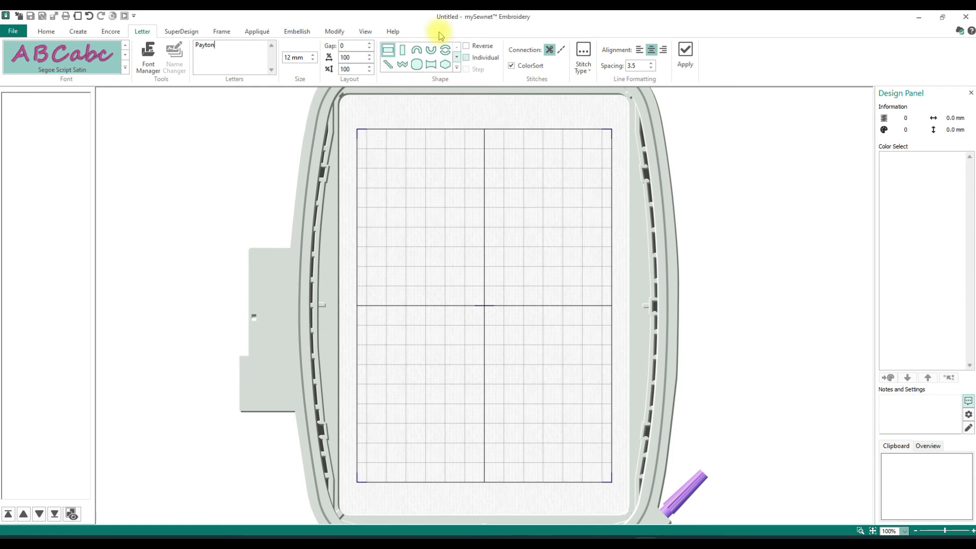
click(416, 50)
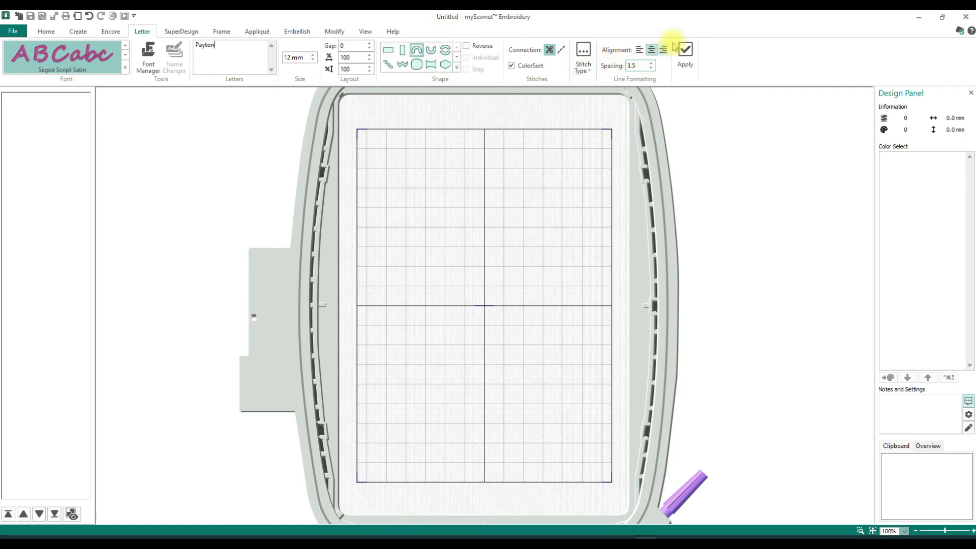
click(124, 68)
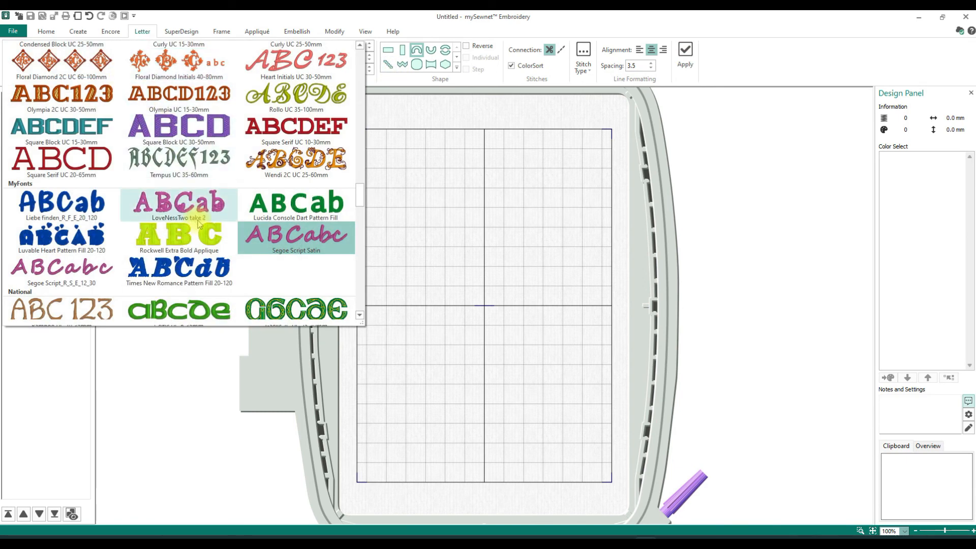
click(298, 218)
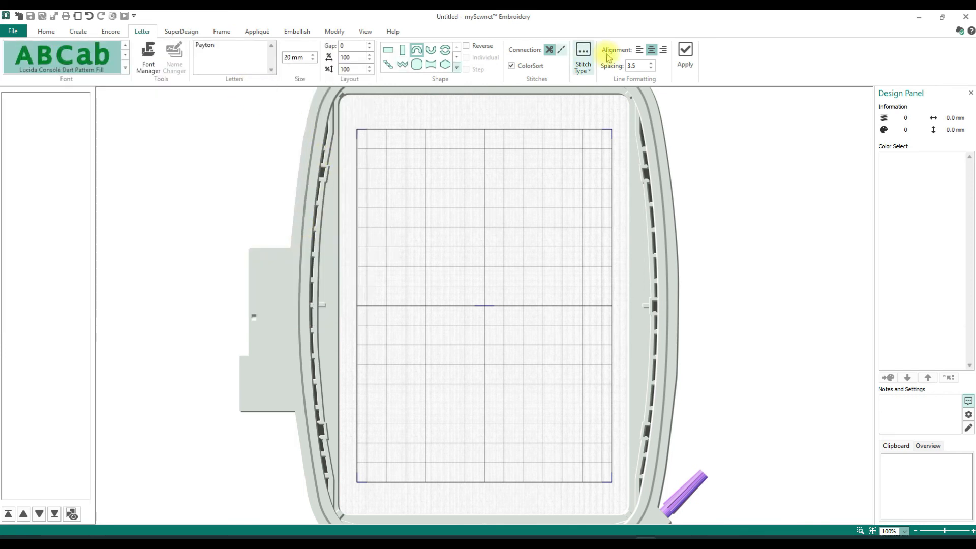
click(686, 56)
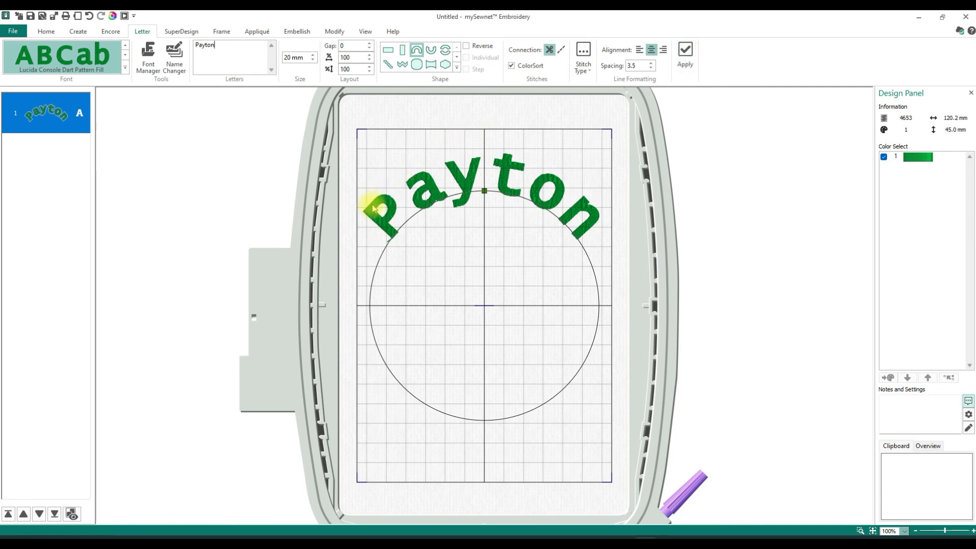
Reduce the letter gap of the circular name in two passes, down to -19, and move the lettering up in the hoop
right_click(499, 196)
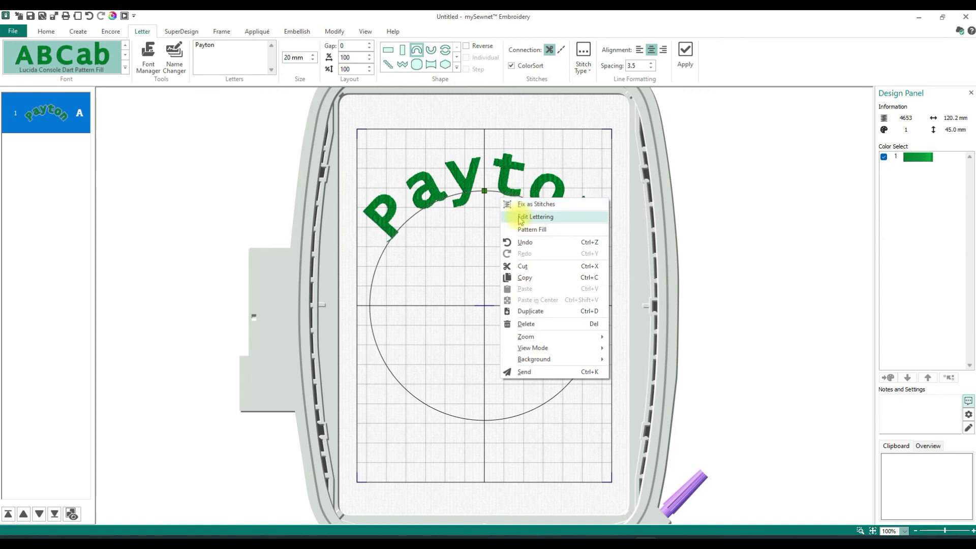
click(519, 220)
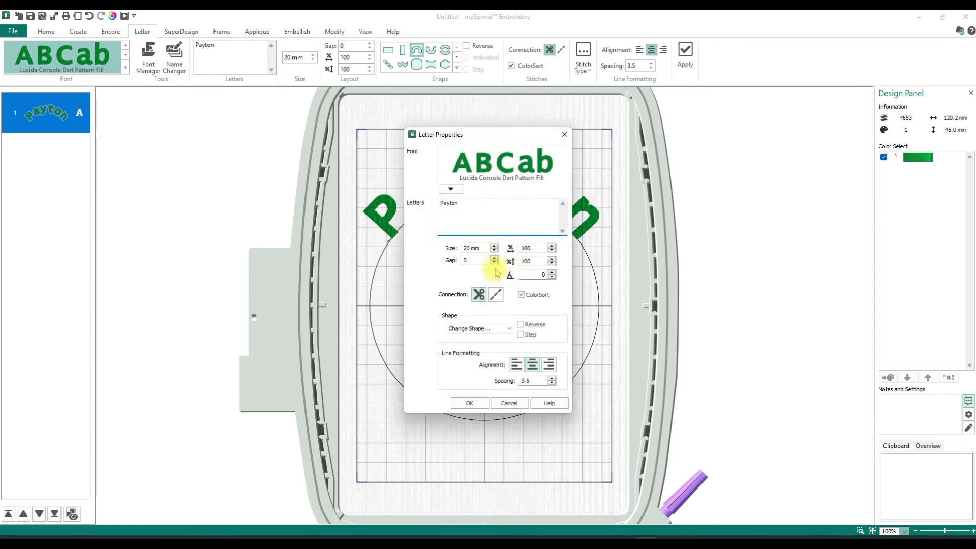
click(494, 263)
click(494, 263)
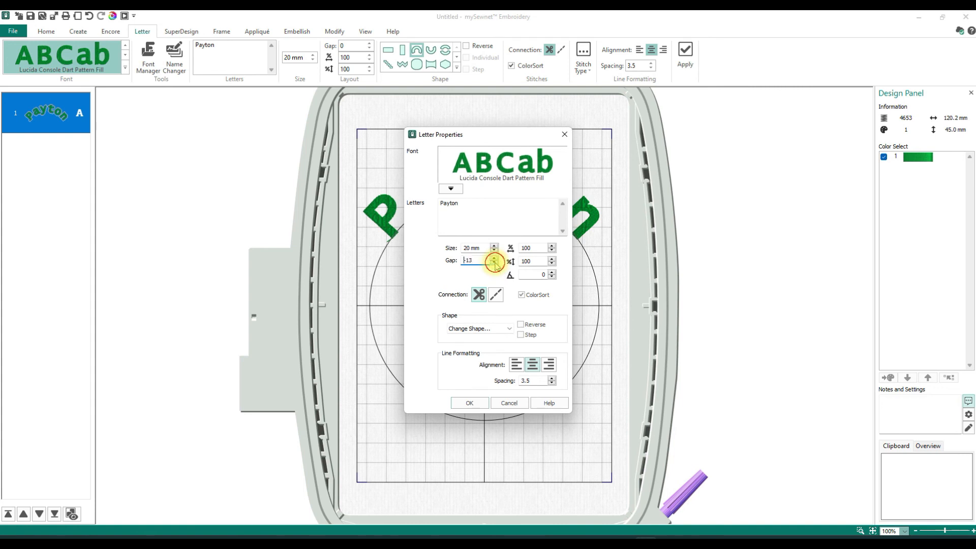
click(466, 406)
right_click(495, 194)
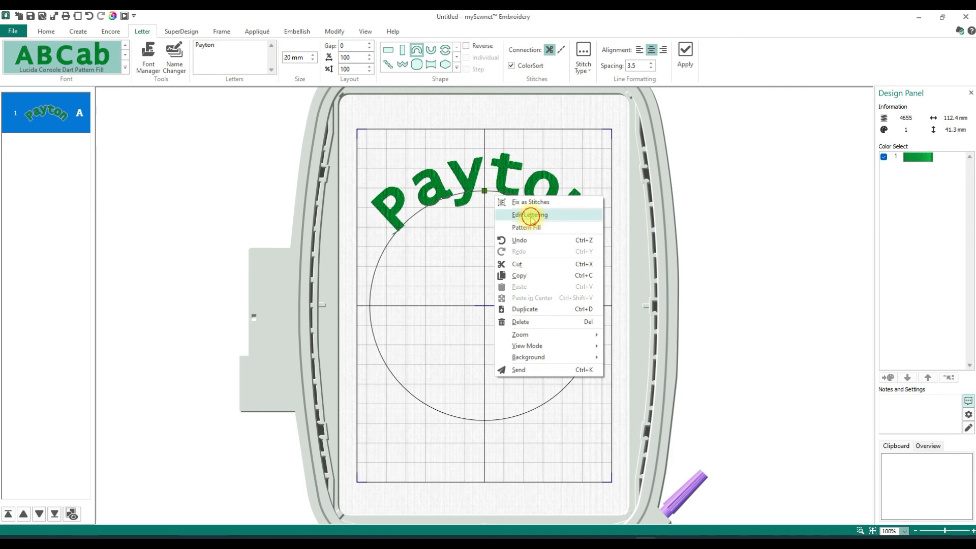
click(529, 215)
click(492, 263)
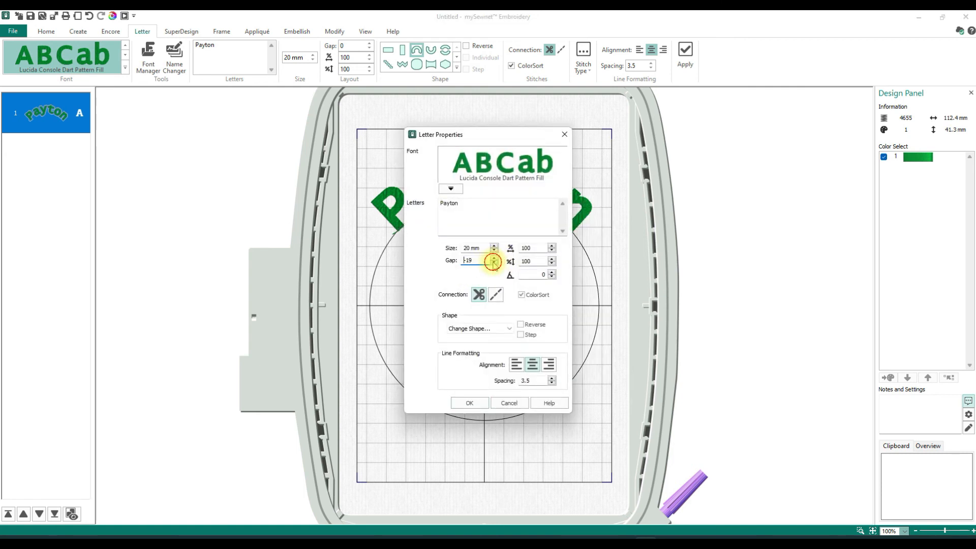
click(470, 401)
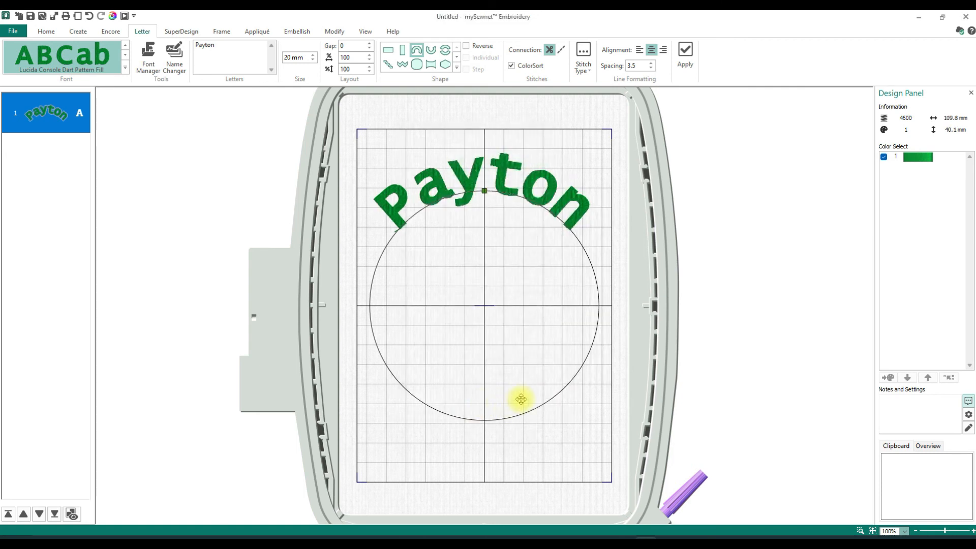
drag(488, 251, 501, 225)
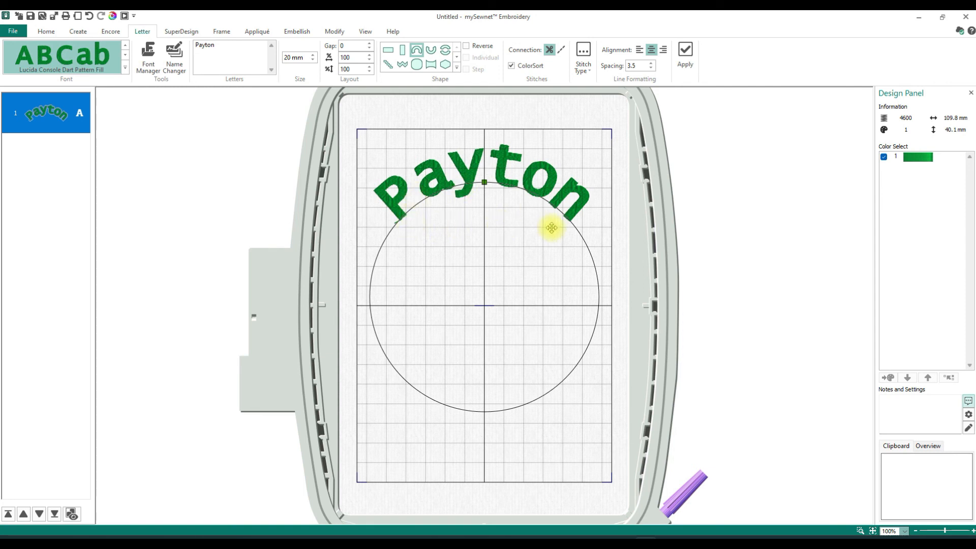
drag(530, 237, 532, 229)
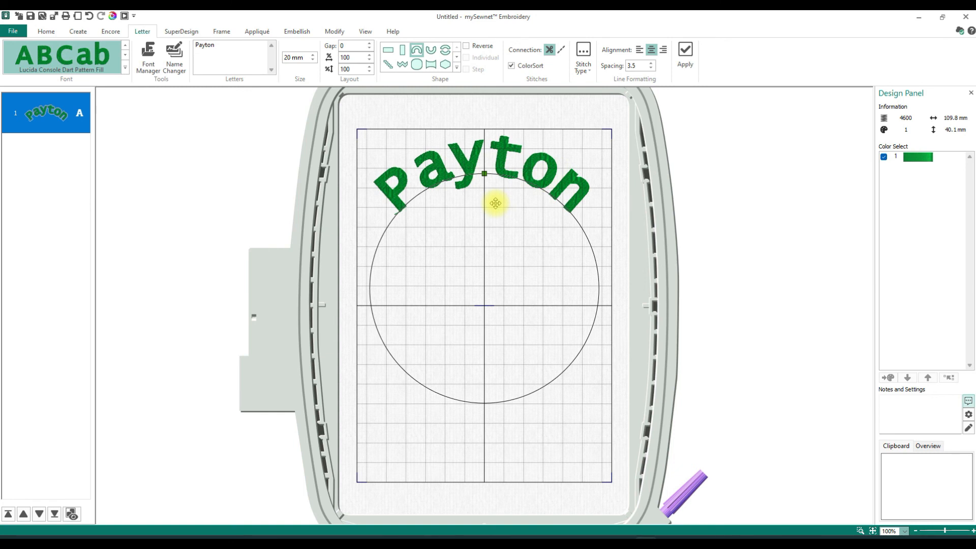
Open Name Changer for the circular lettering, add three more first names to the name list and preview each one
click(184, 62)
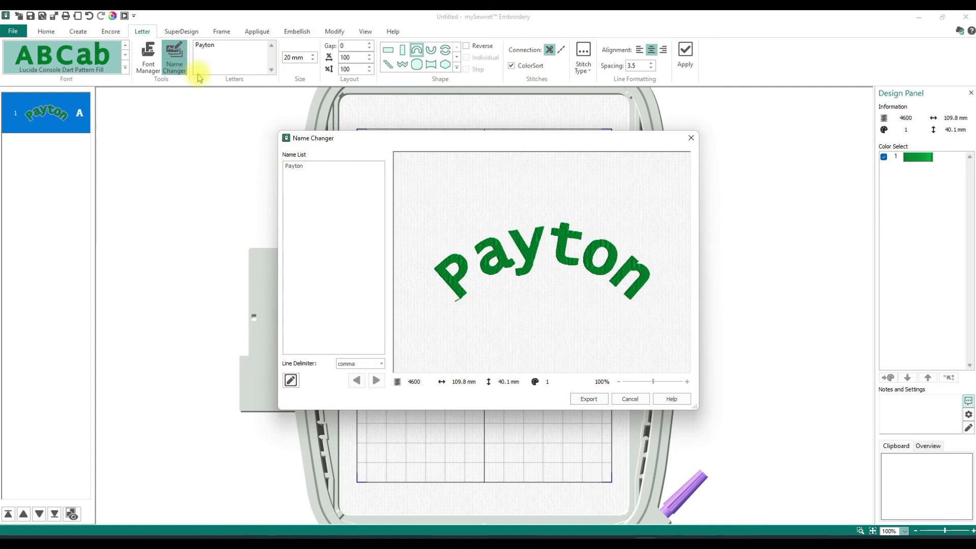
click(312, 167)
text(y)
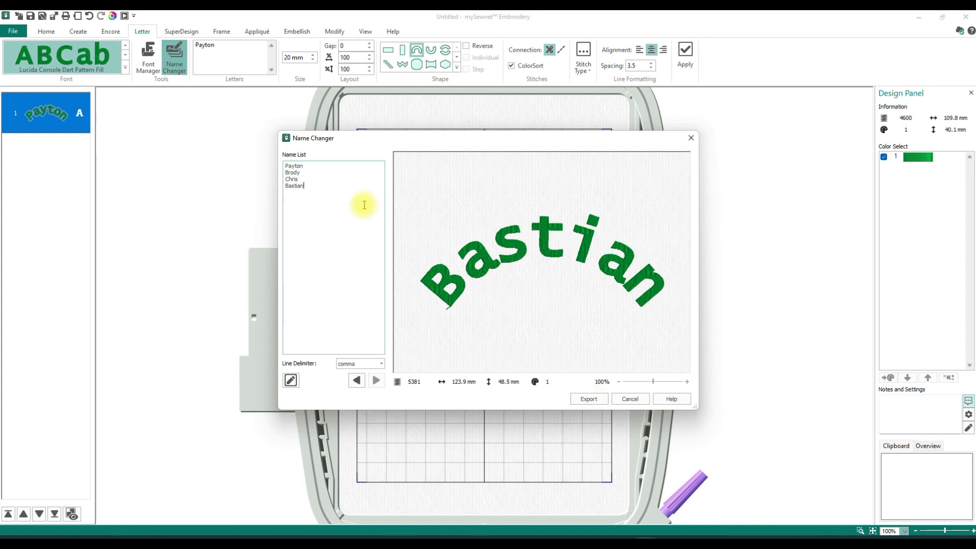
click(297, 167)
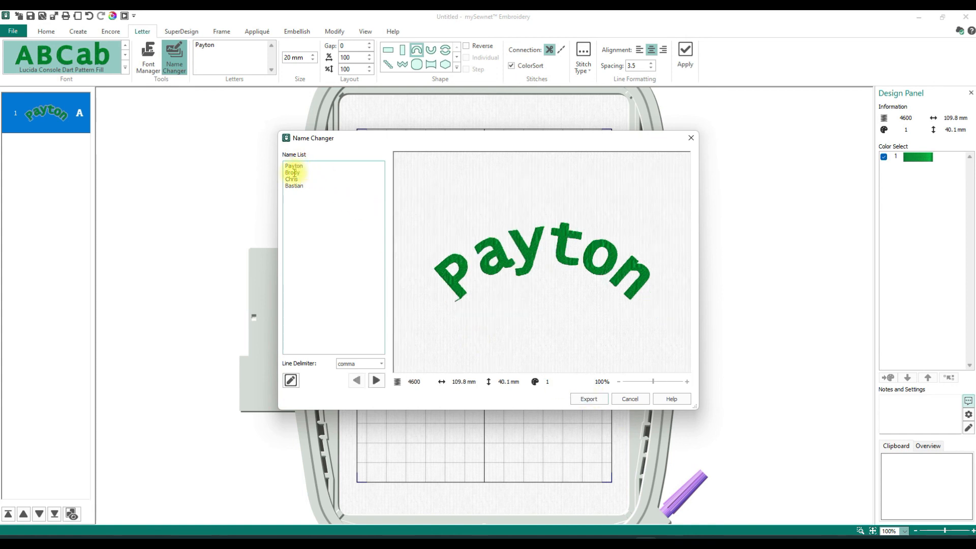
click(294, 173)
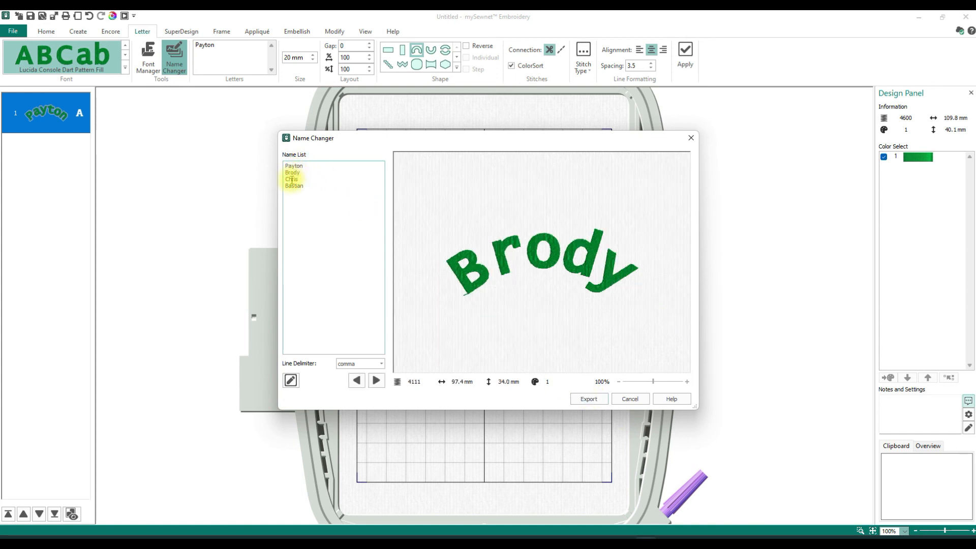
click(291, 179)
click(293, 186)
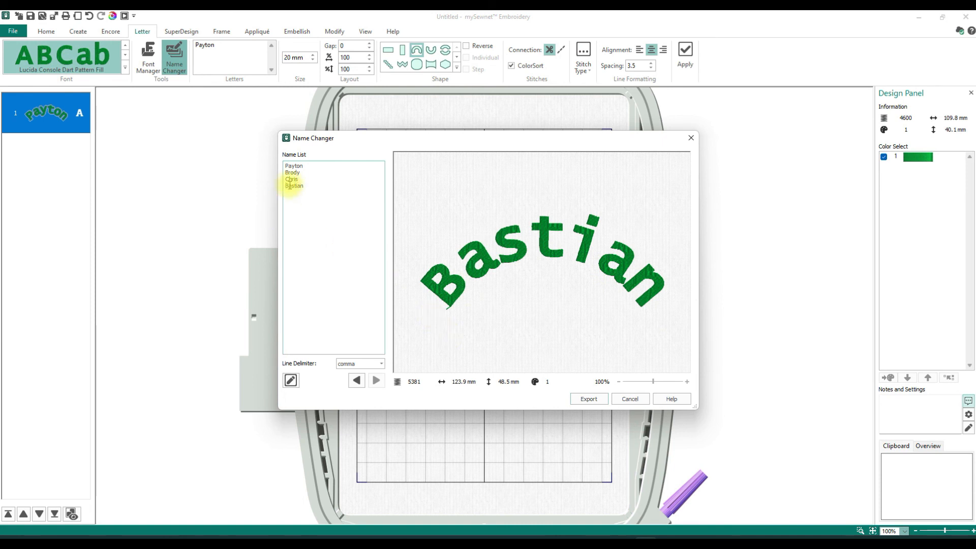
Change the fourth, third and second names in the list to longer versions and step through the previews in both directions
text(Se)
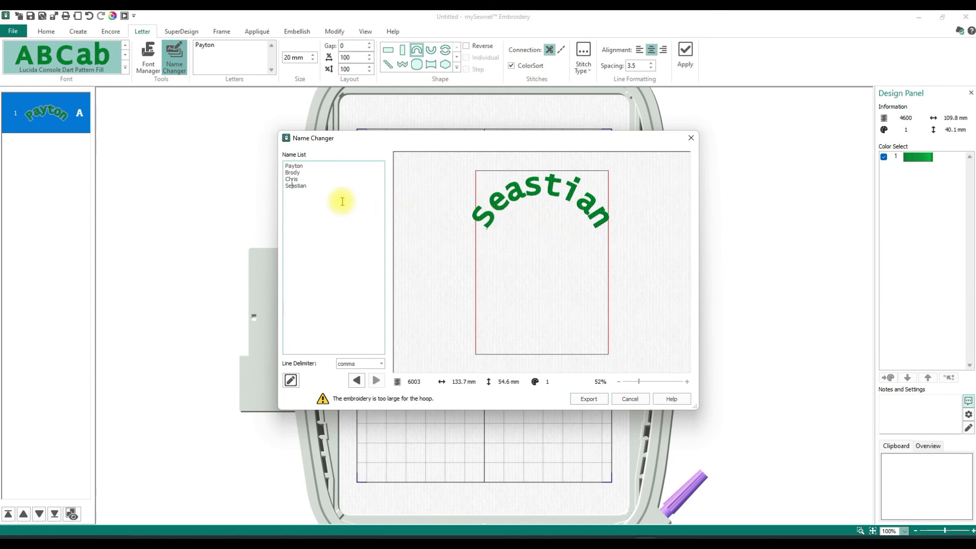
text(b)
click(286, 179)
drag(286, 178, 299, 179)
text(Chr)
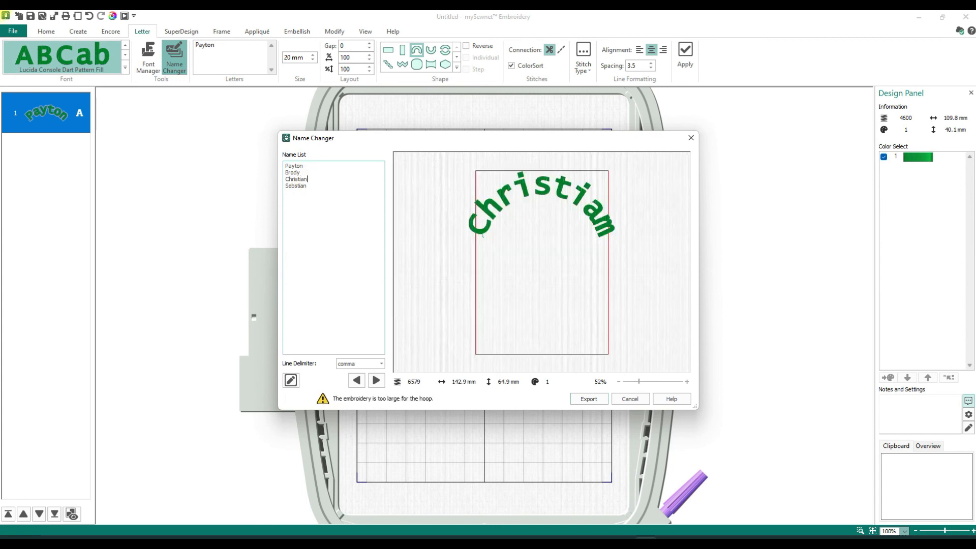
click(304, 174)
text(erick)
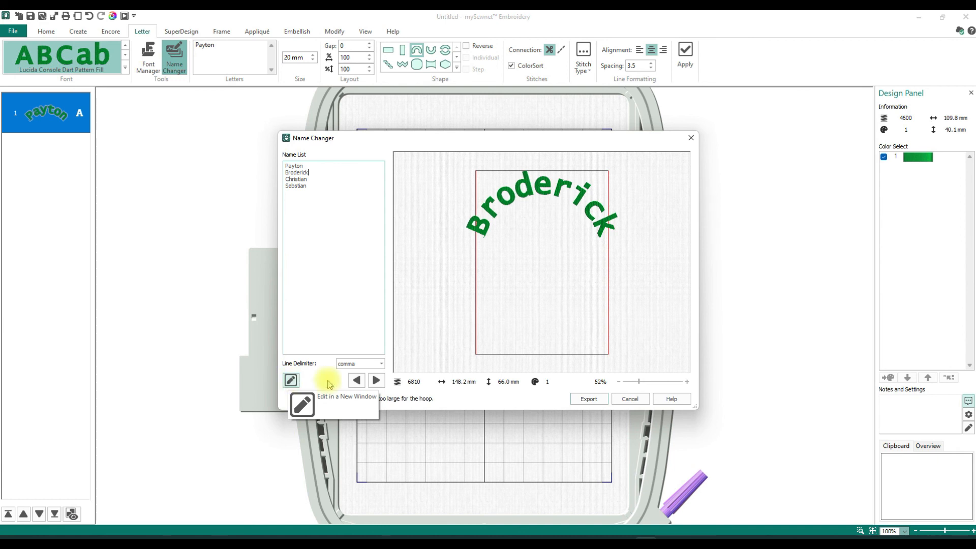
click(374, 382)
click(373, 383)
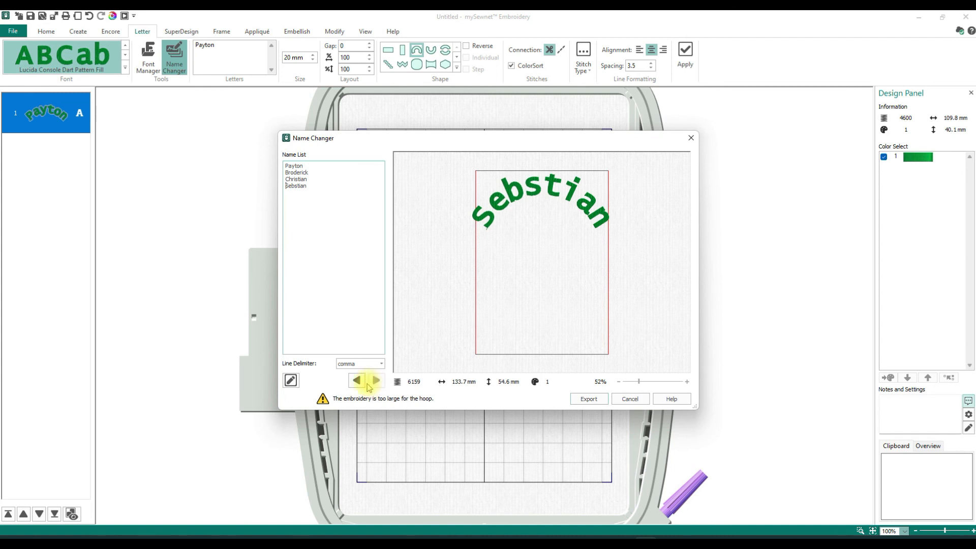
click(357, 382)
click(357, 382)
click(358, 383)
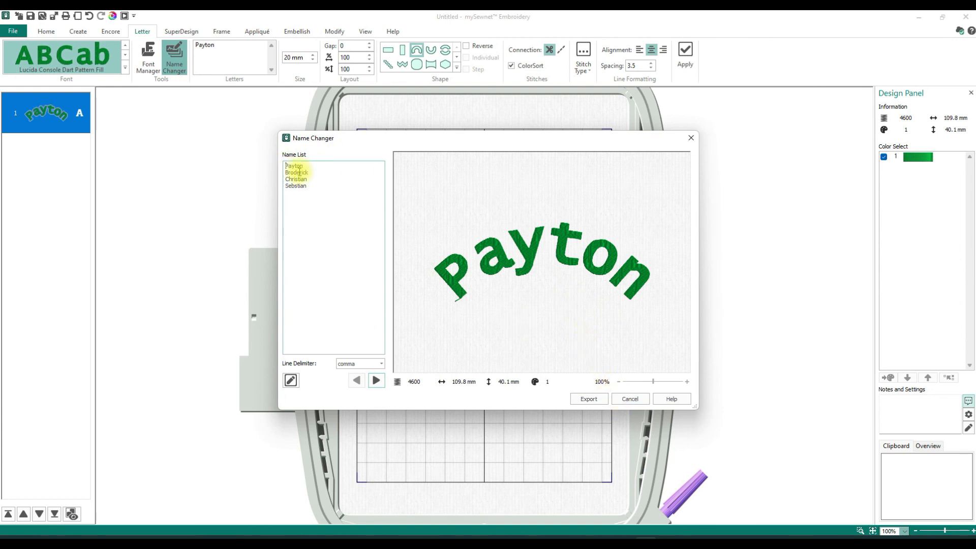
Replace the second, third and fourth names in the Name Changer list with shorter versions that fit the hoop
drag(307, 172, 298, 173)
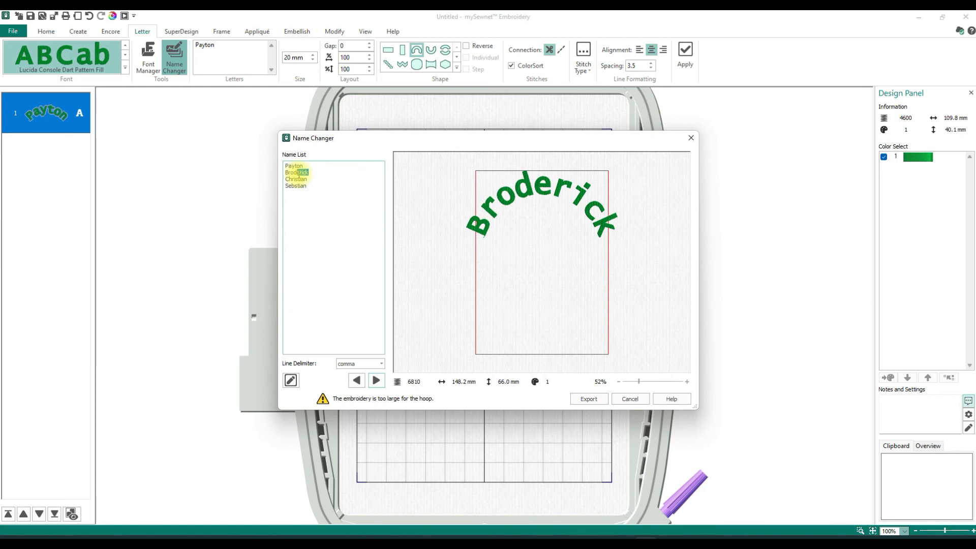
text(y)
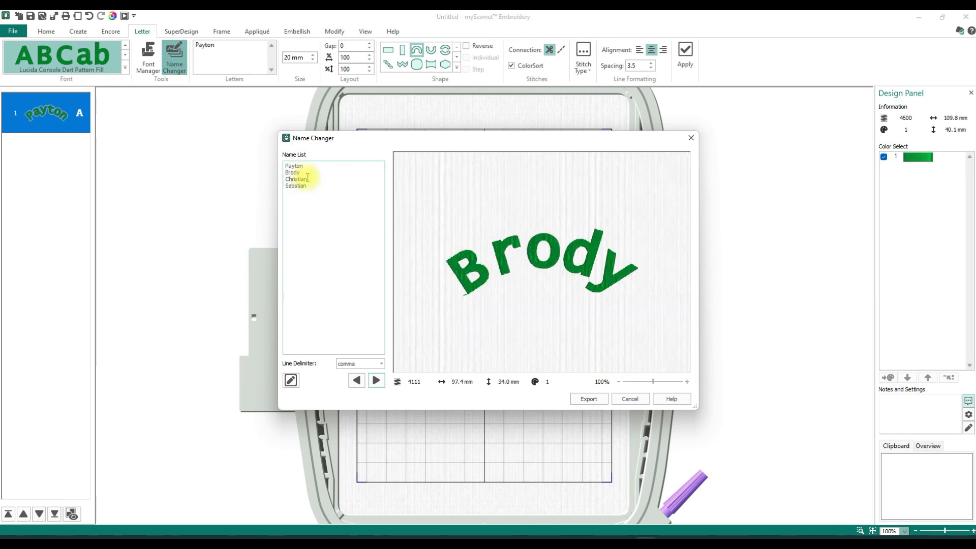
click(307, 178)
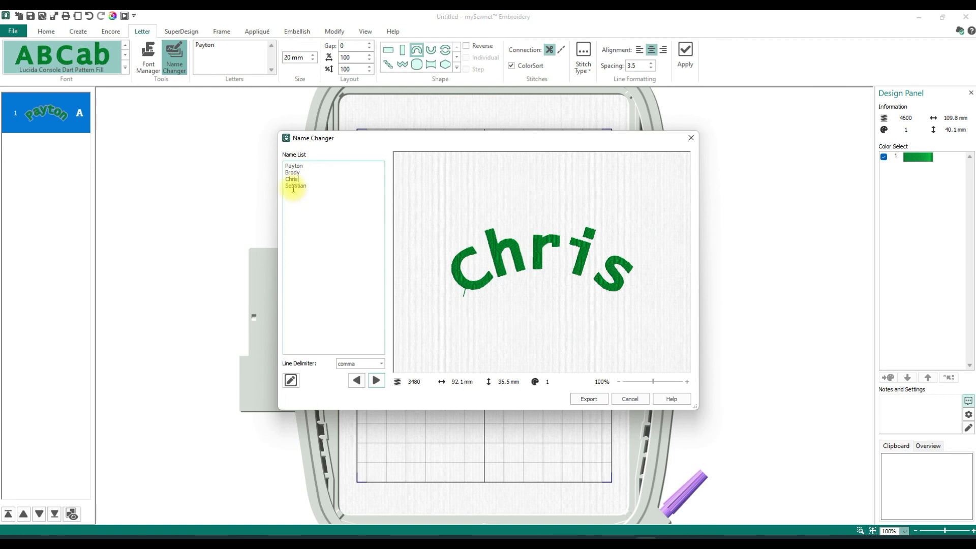
click(293, 187)
key(BackSpace)
key(BackSpace)
key(BackSpace)
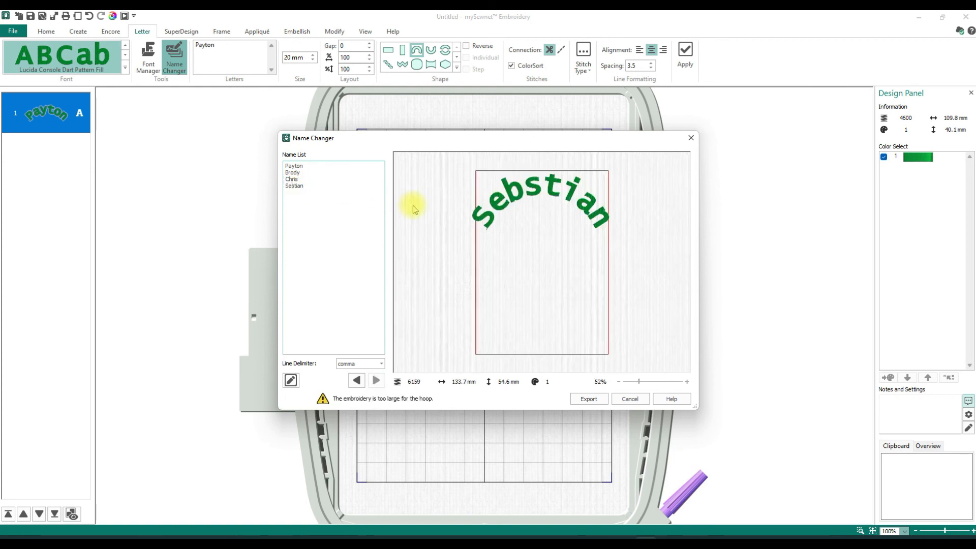
text(B)
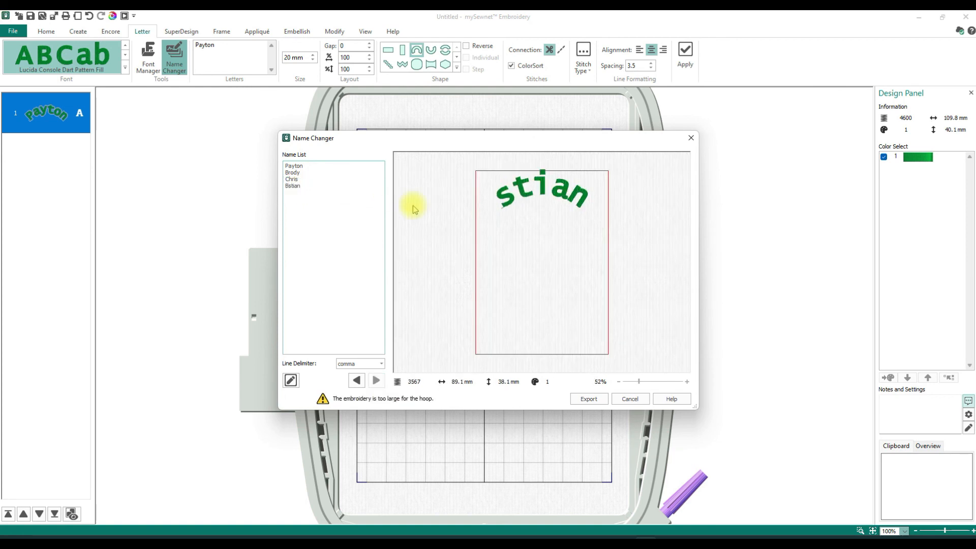
text(a)
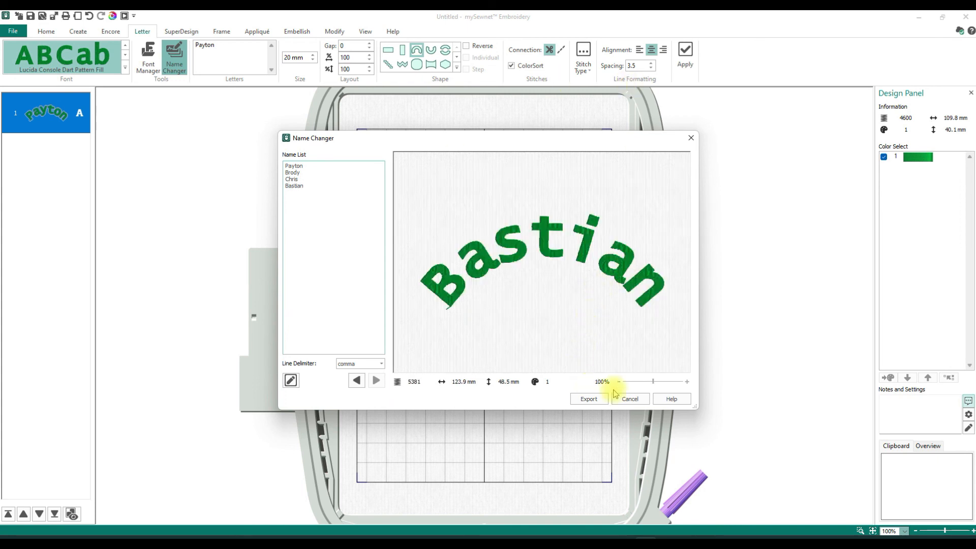
Start exporting the name list in the Husqvarna Viking / Pfaff (.vp3) format and accept the export options
click(588, 399)
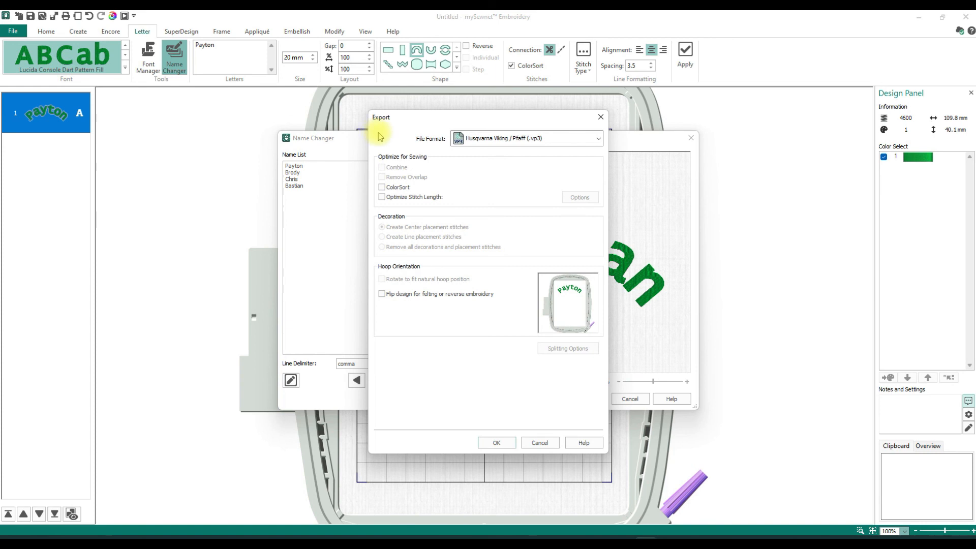
click(598, 142)
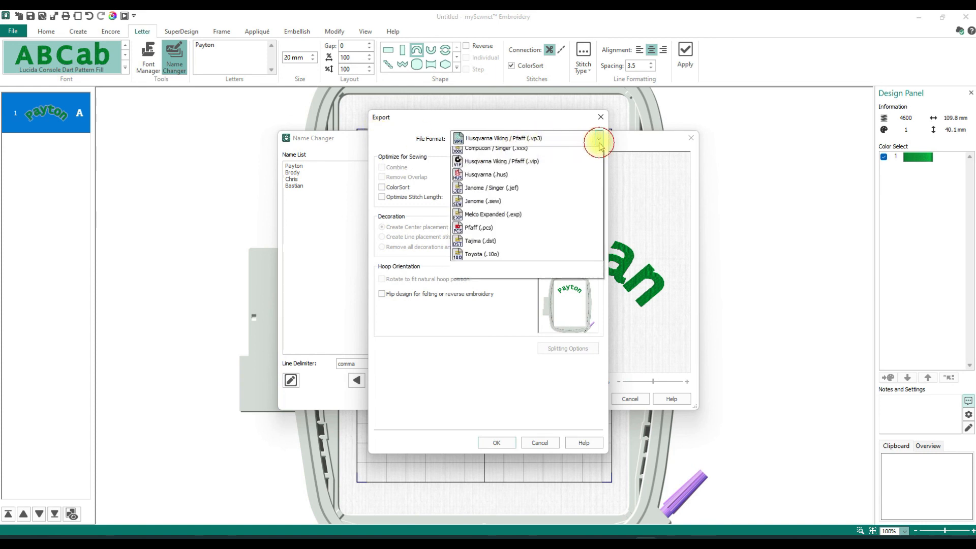
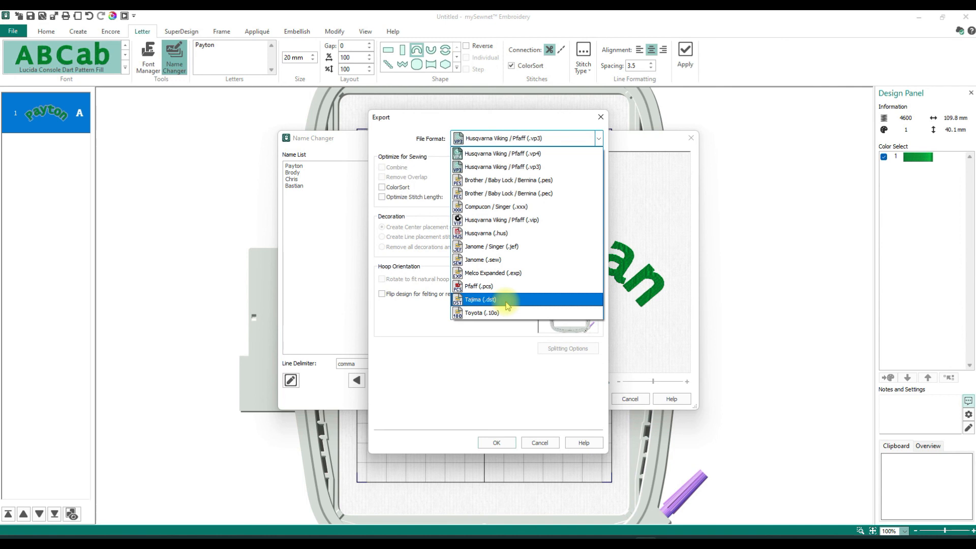
click(527, 168)
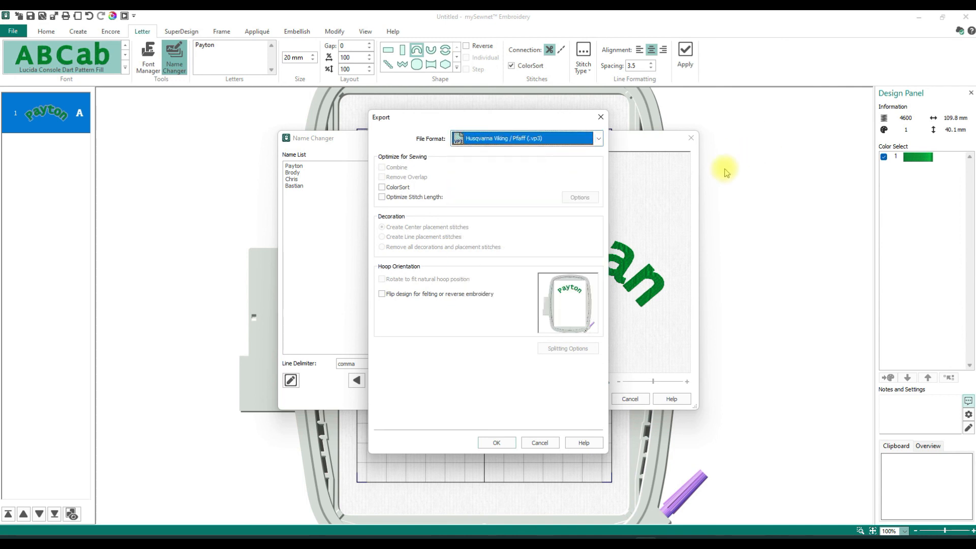
click(492, 443)
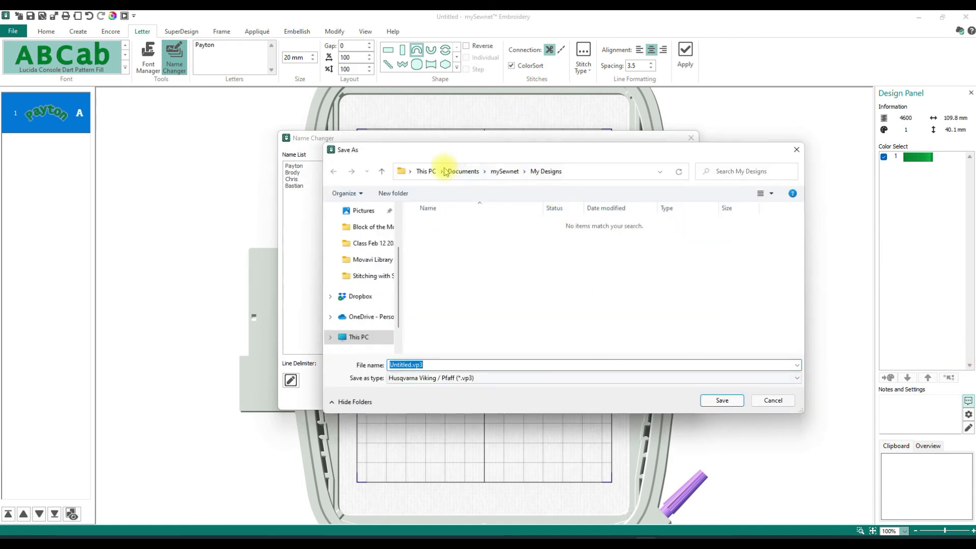
Look through the folders in Documents for a place to save the exported names
drag(400, 269, 405, 229)
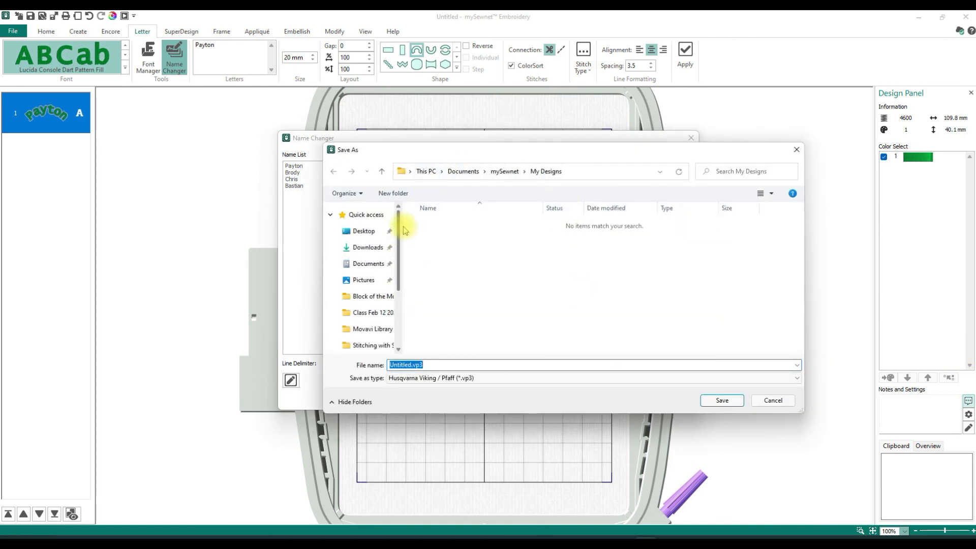
click(362, 271)
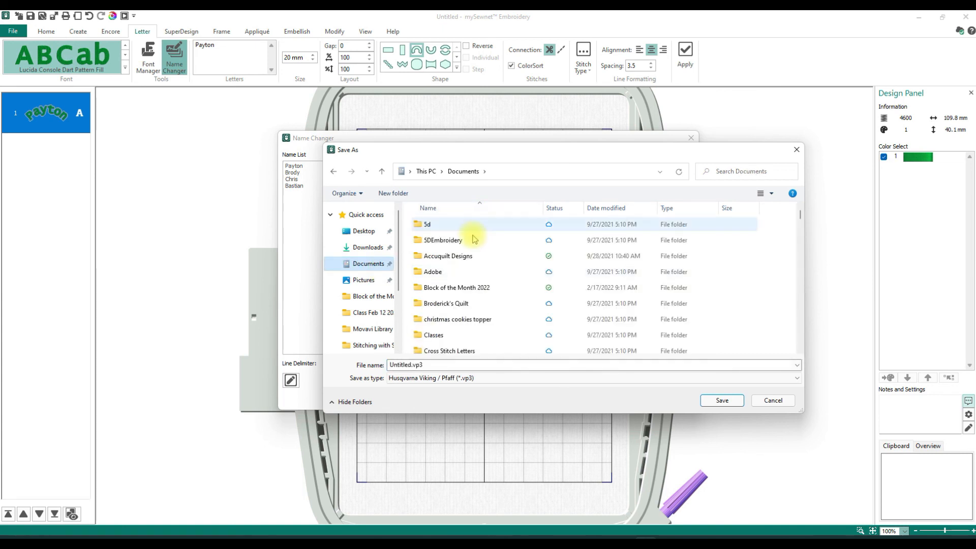
scroll(471, 246, down, 6)
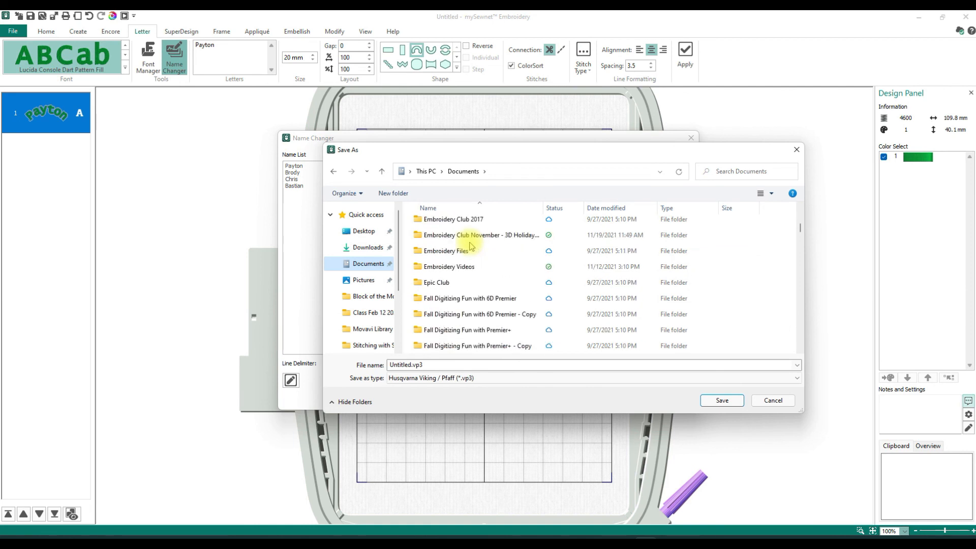
scroll(470, 246, down, 2)
scroll(475, 244, up, 8)
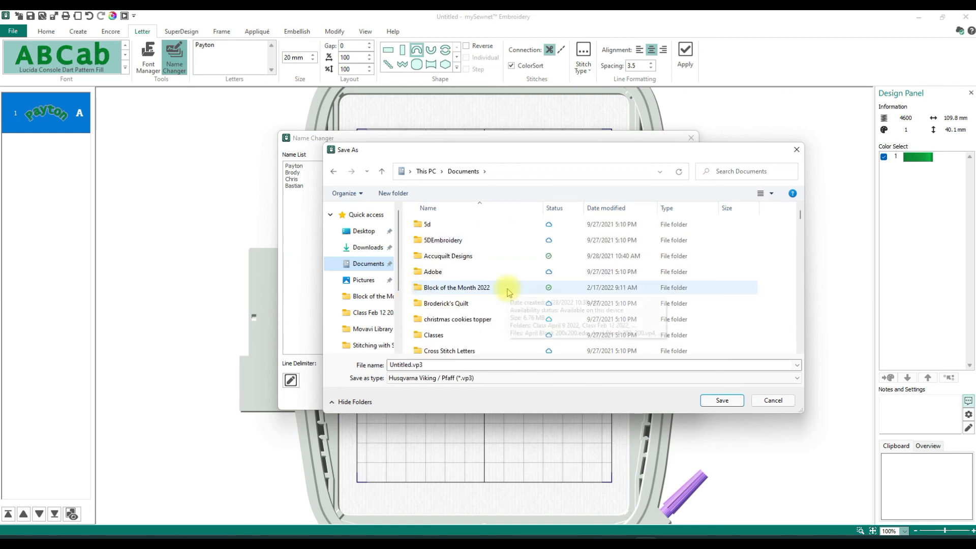
scroll(503, 284, down, 1)
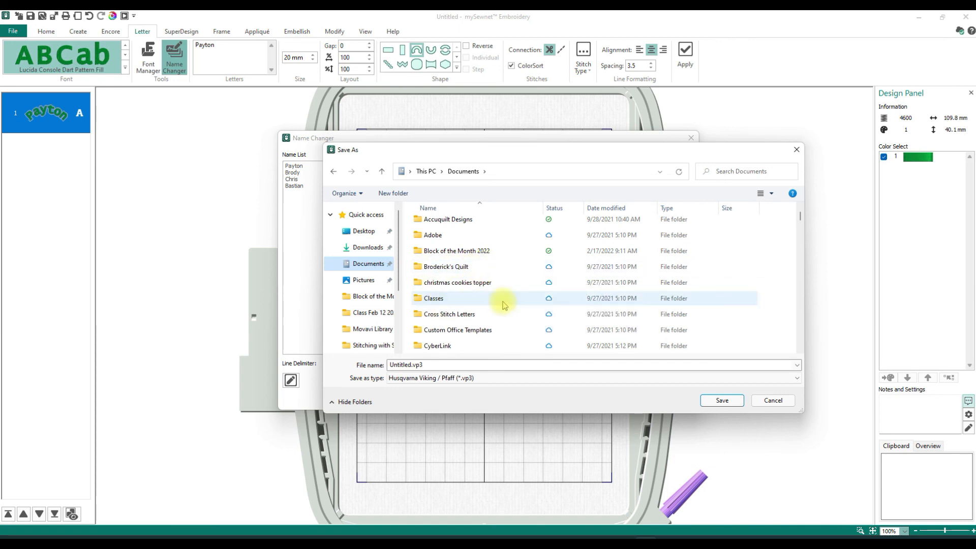
scroll(503, 303, down, 2)
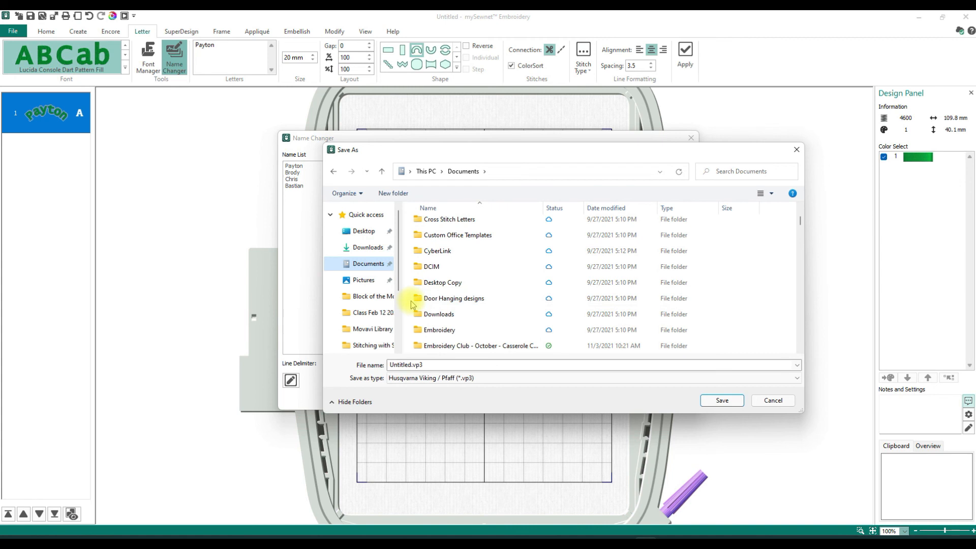
scroll(465, 300, down, 2)
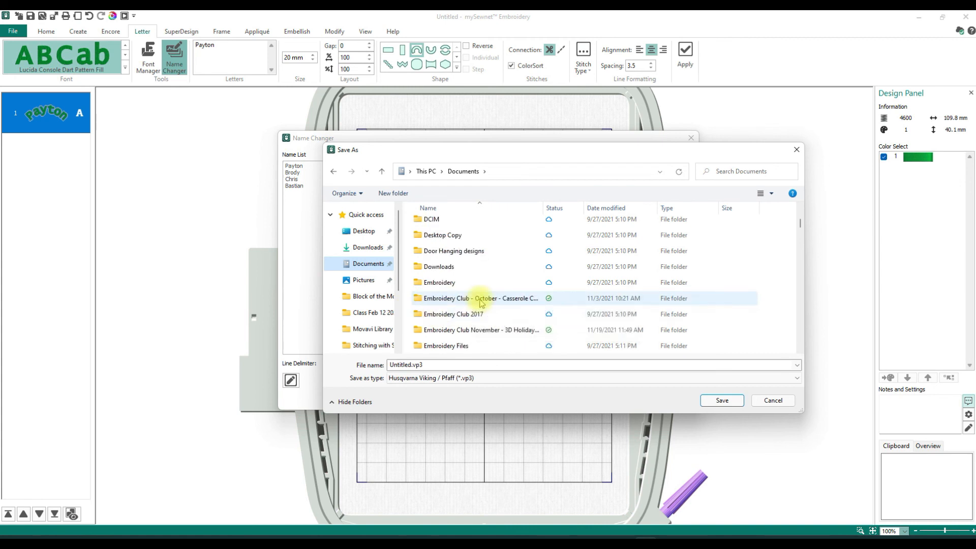
scroll(482, 302, down, 4)
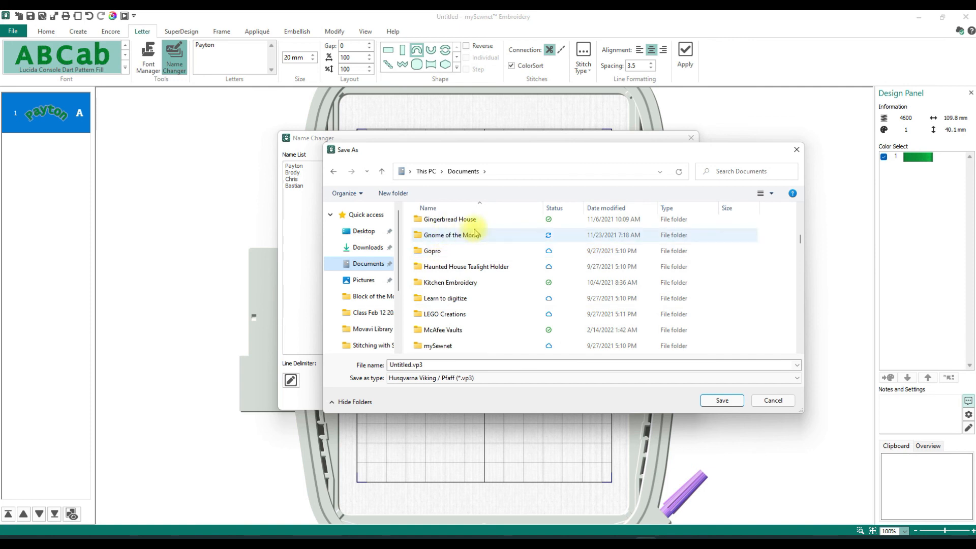
scroll(456, 263, up, 1)
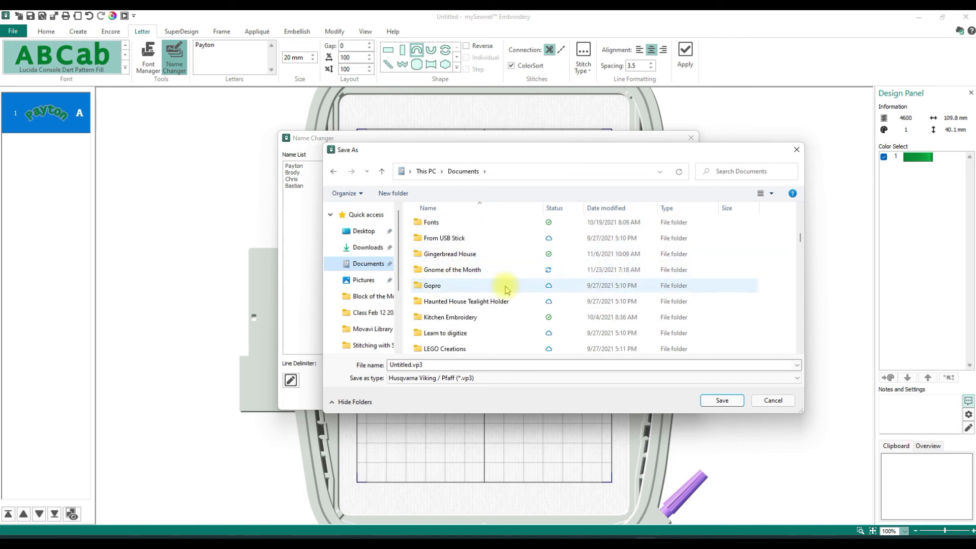
scroll(503, 287, down, 1)
scroll(495, 297, down, 1)
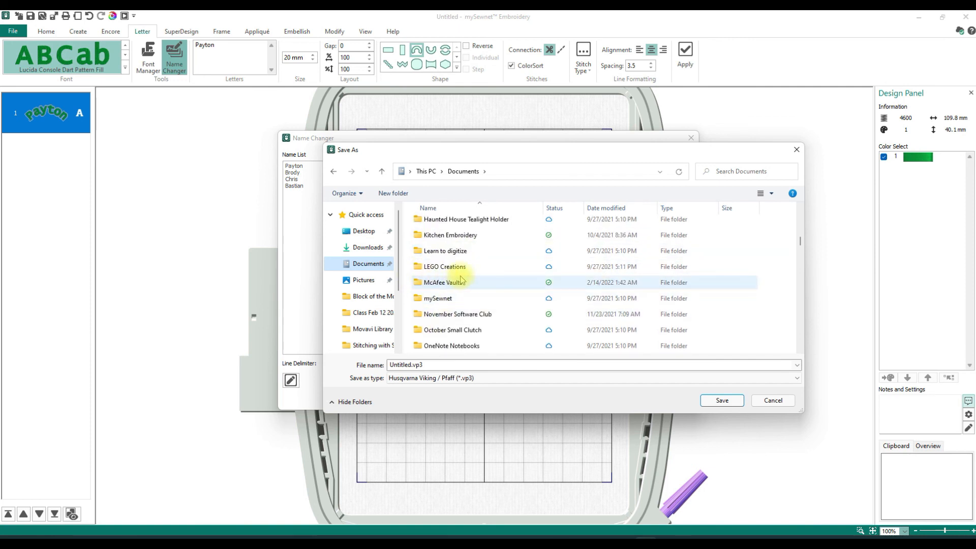
scroll(451, 299, down, 2)
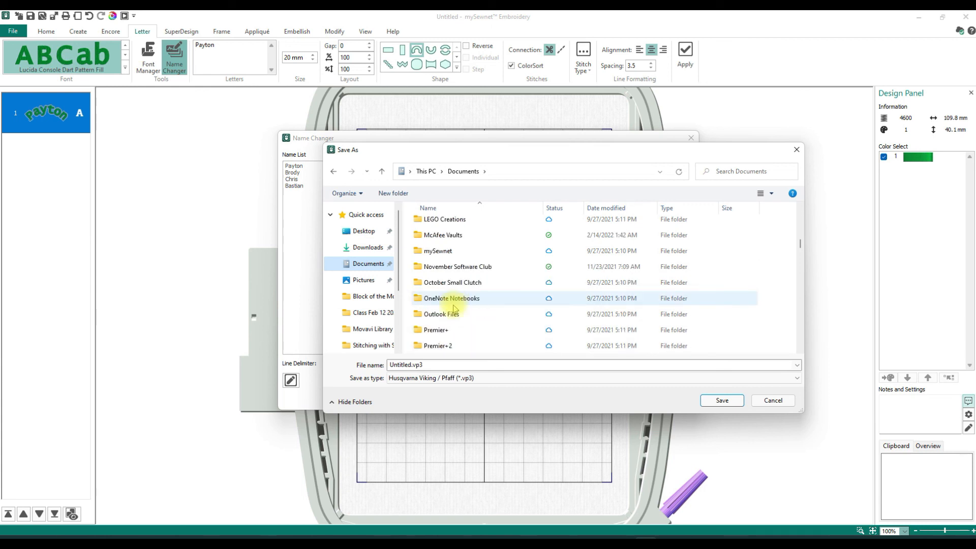
scroll(452, 315, up, 2)
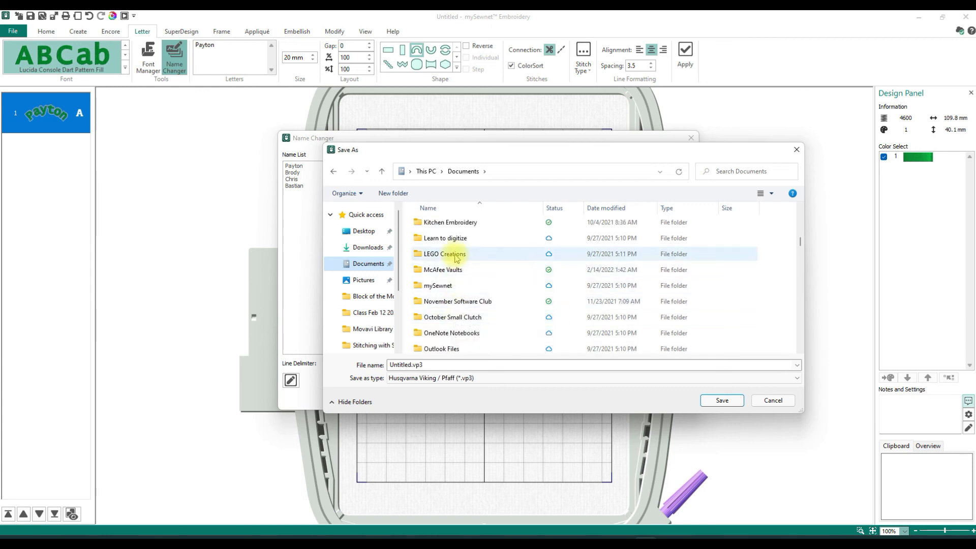
scroll(459, 285, down, 1)
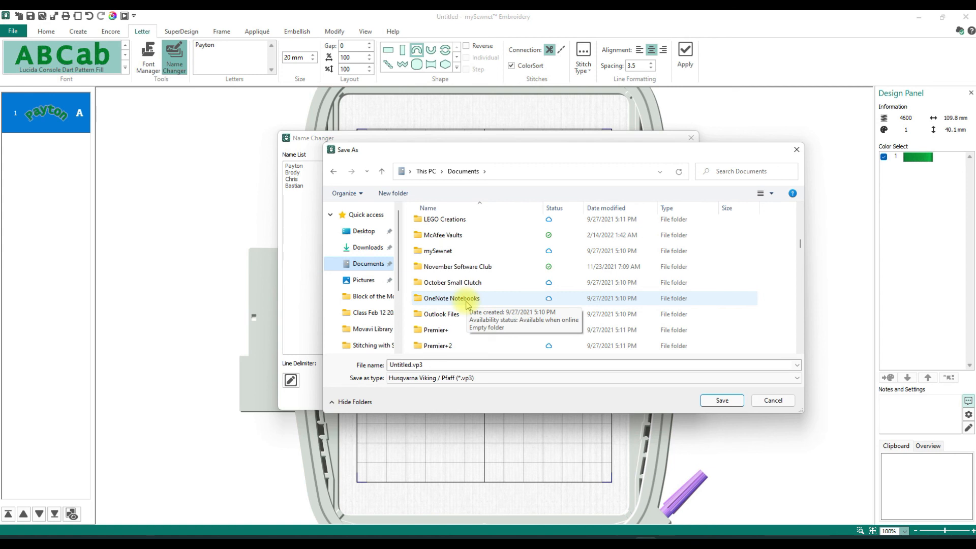
scroll(467, 263, down, 2)
scroll(447, 267, down, 1)
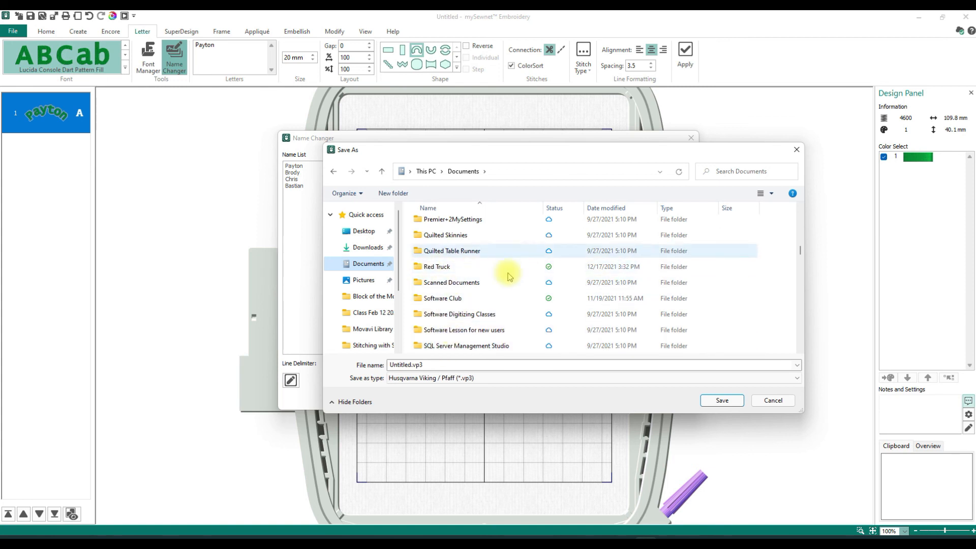
scroll(505, 278, down, 1)
scroll(437, 327, down, 1)
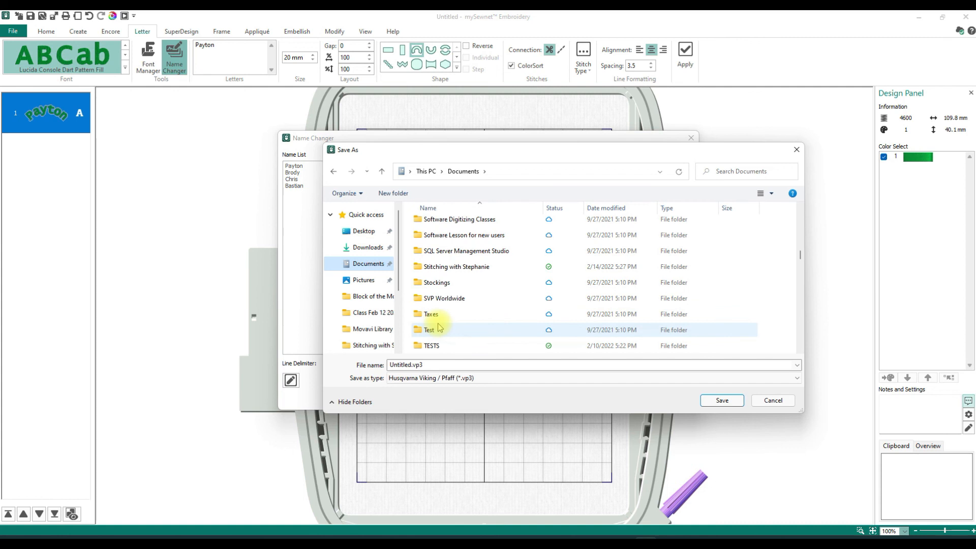
scroll(457, 326, up, 10)
scroll(464, 325, up, 5)
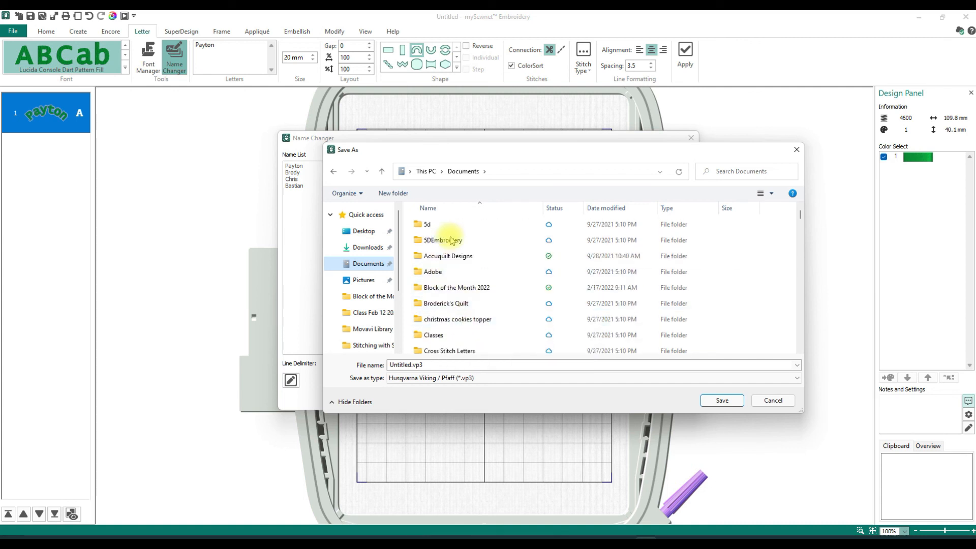
scroll(469, 307, down, 3)
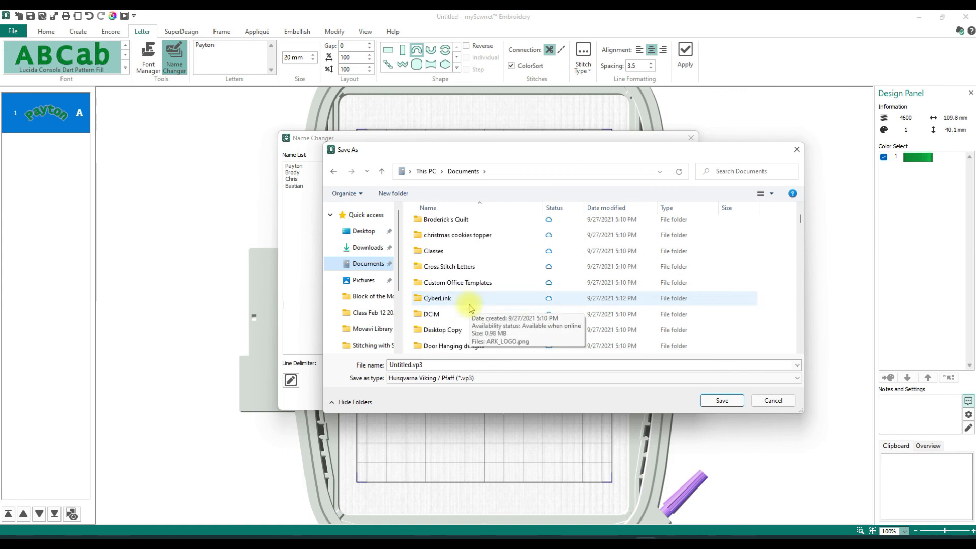
scroll(470, 307, down, 1)
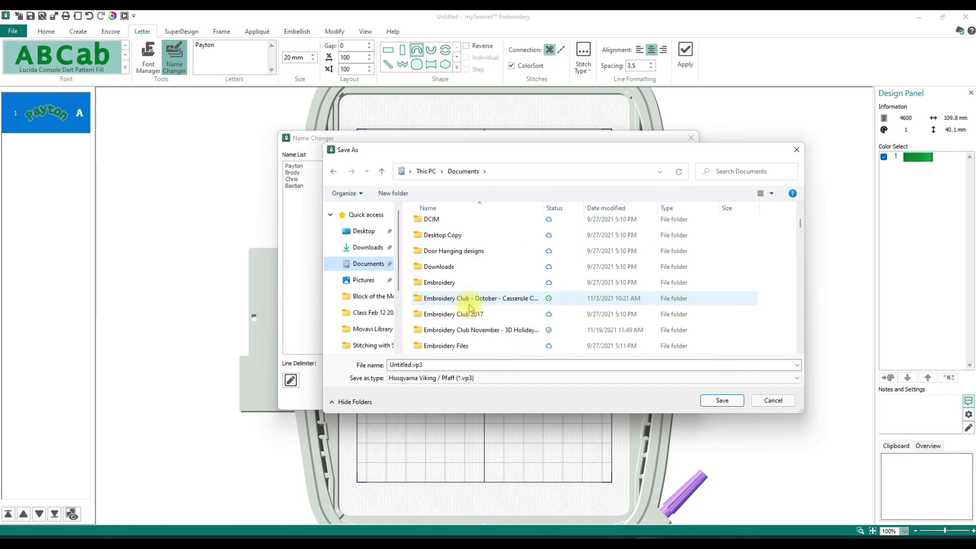
scroll(469, 308, up, 2)
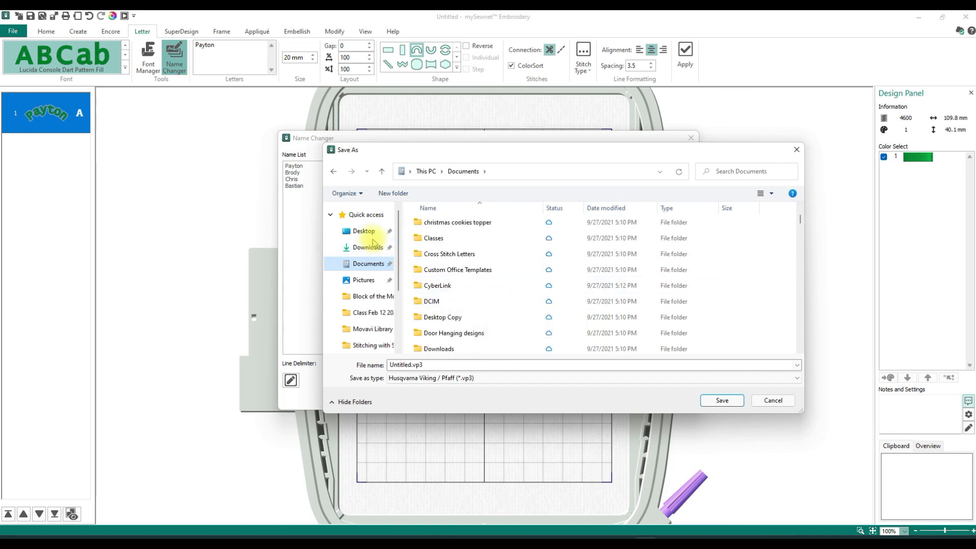
Save the exported name designs to the Desktop under the file name "Names for scarves"
click(361, 230)
click(477, 365)
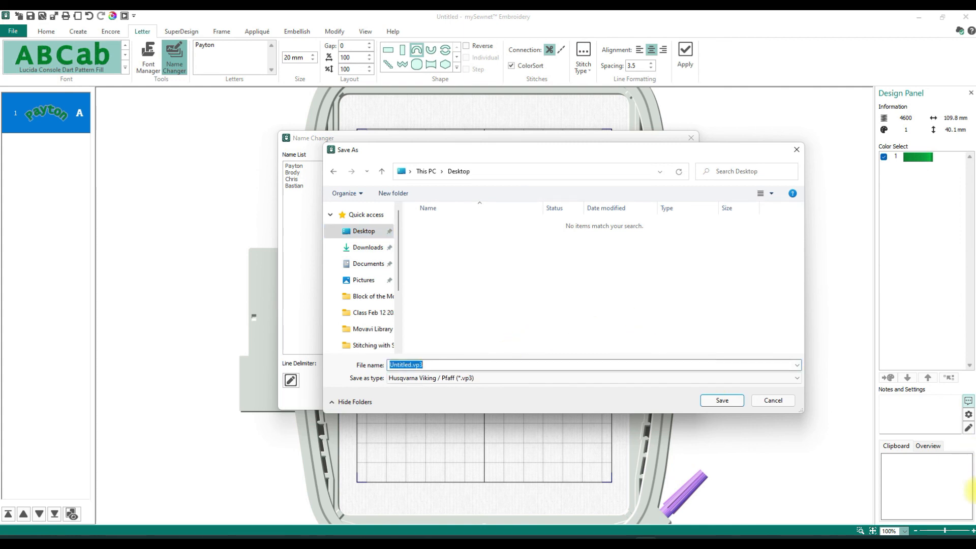
text(NMES)
key(BackSpace)
key(BackSpace)
key(BackSpace)
text(ames for scarves)
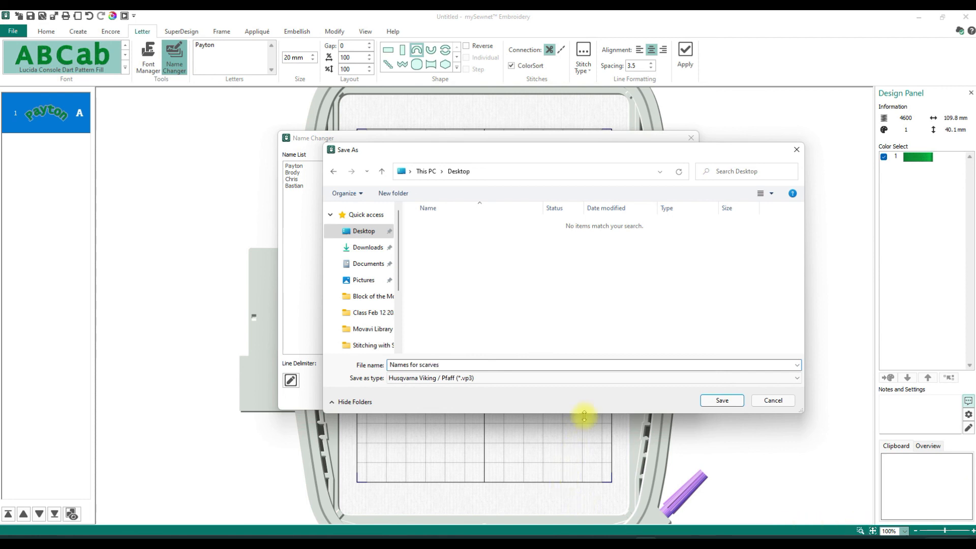
click(701, 401)
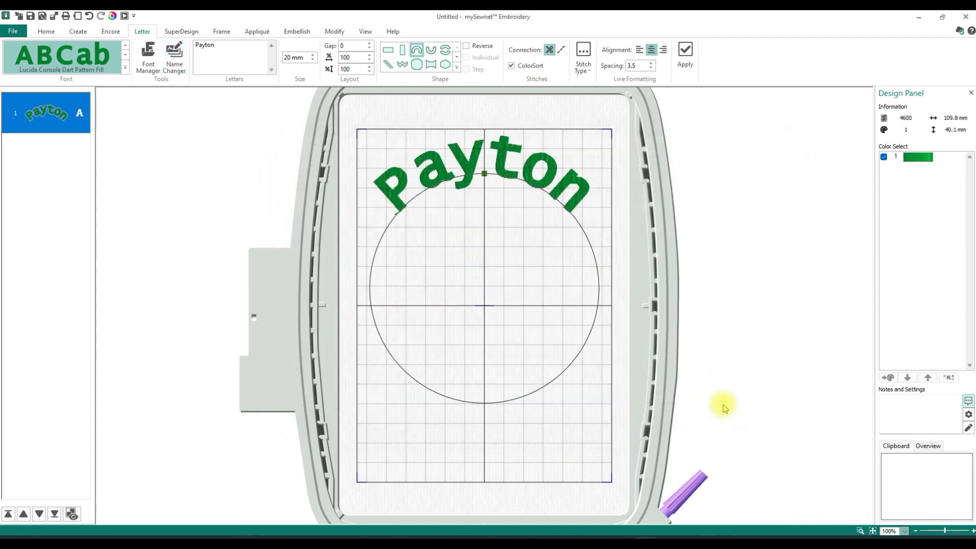
Move the circular name lettering down by about one grid square in the hoop
click(924, 19)
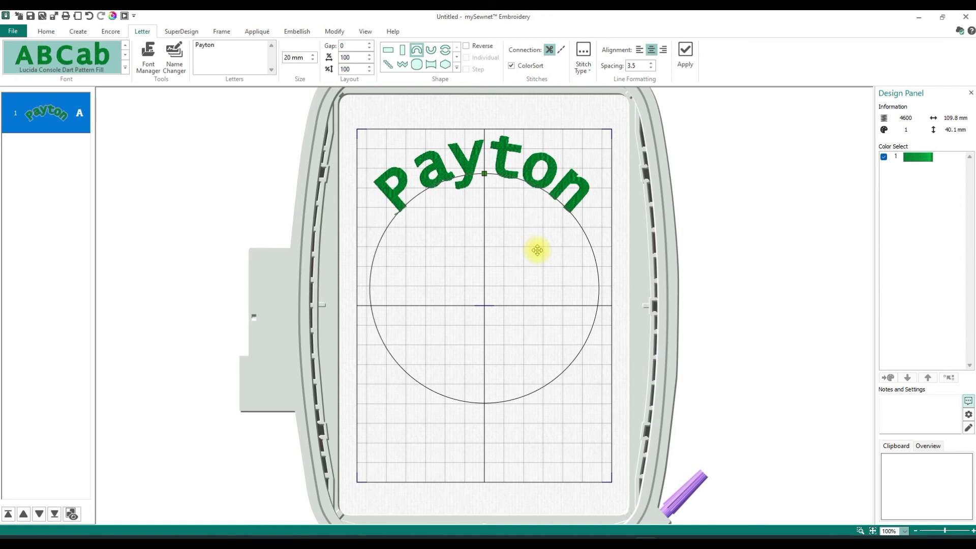
drag(479, 207, 475, 224)
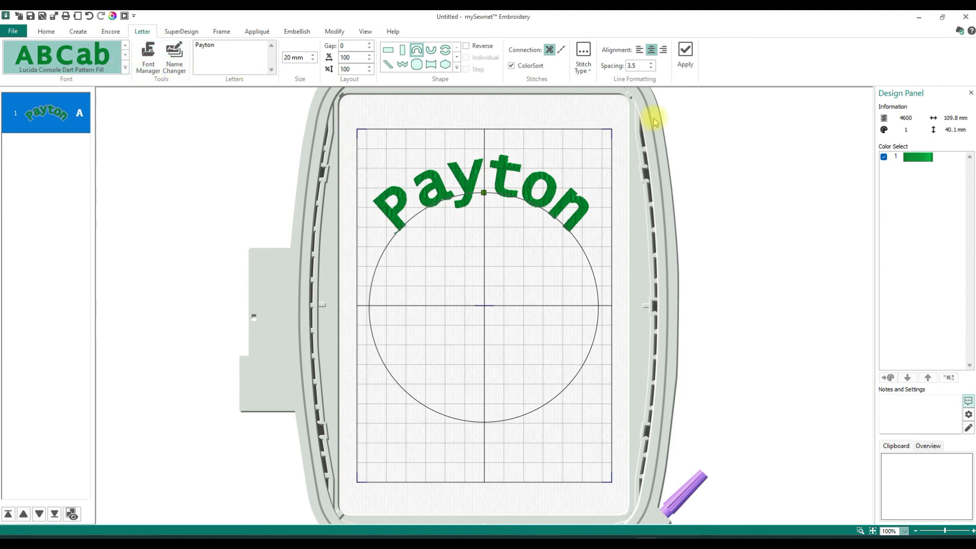
Shrink the lettering's circle so the name wraps all the way around it, about 62 mm wide and 63 mm high overall
drag(483, 193, 475, 334)
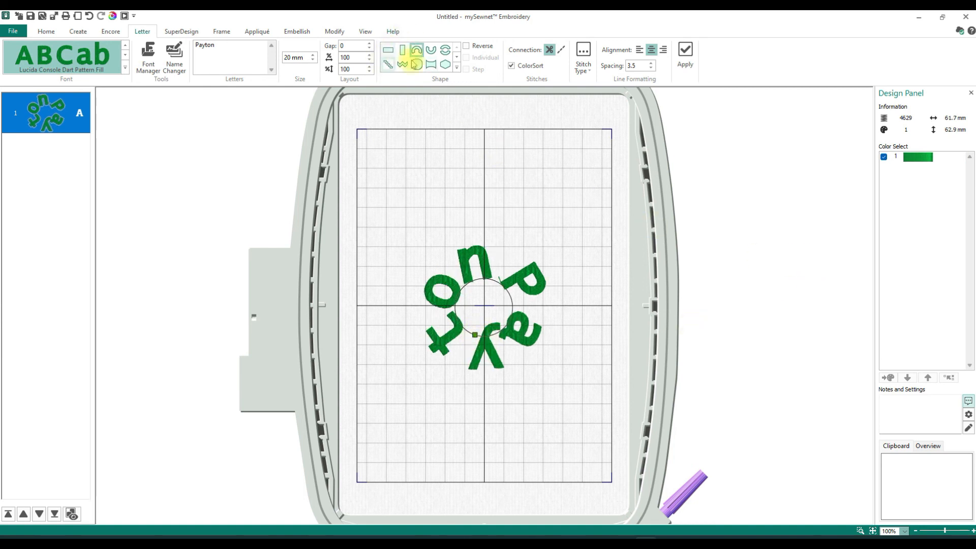
Add the name again in the hexagonal envelope shape above the circular lettering and stretch it to about 125 mm wide and 51 mm high
click(445, 64)
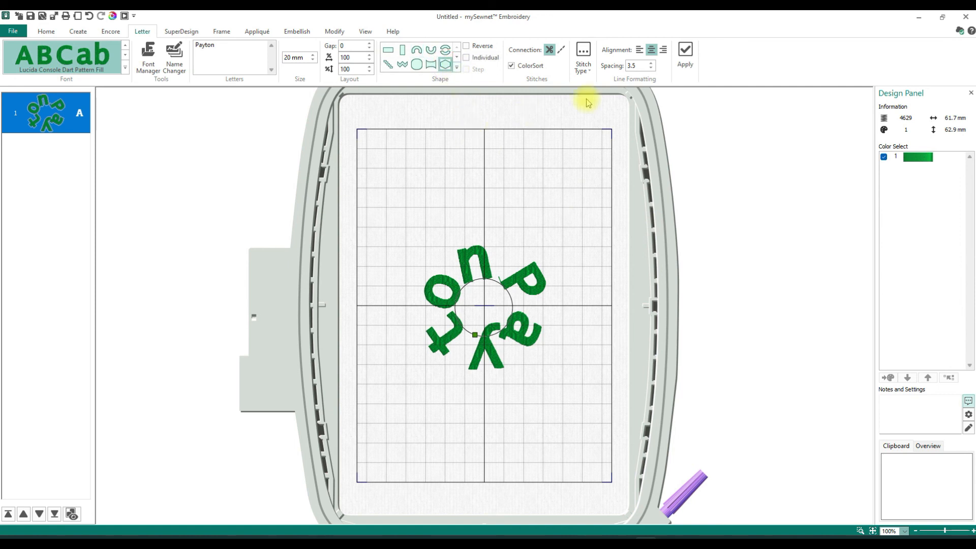
click(684, 54)
drag(503, 398, 478, 235)
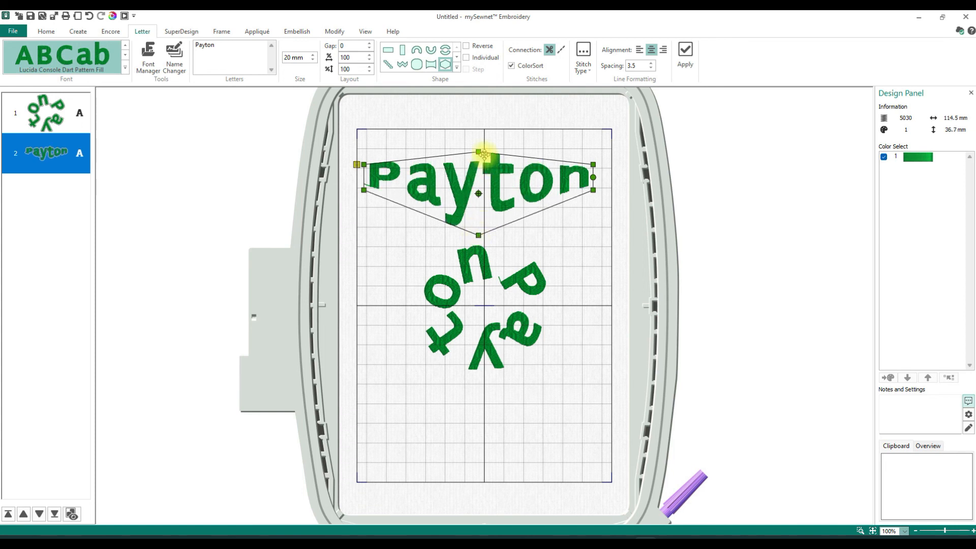
mouse_move(480, 152)
mouse_down()
mouse_move(479, 123)
mouse_move(496, 152)
mouse_up()
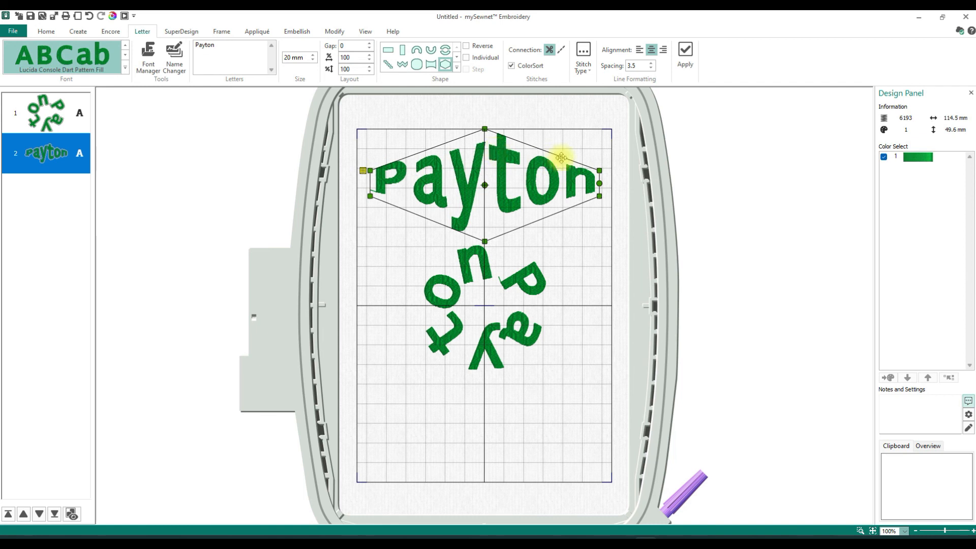
drag(600, 171, 612, 197)
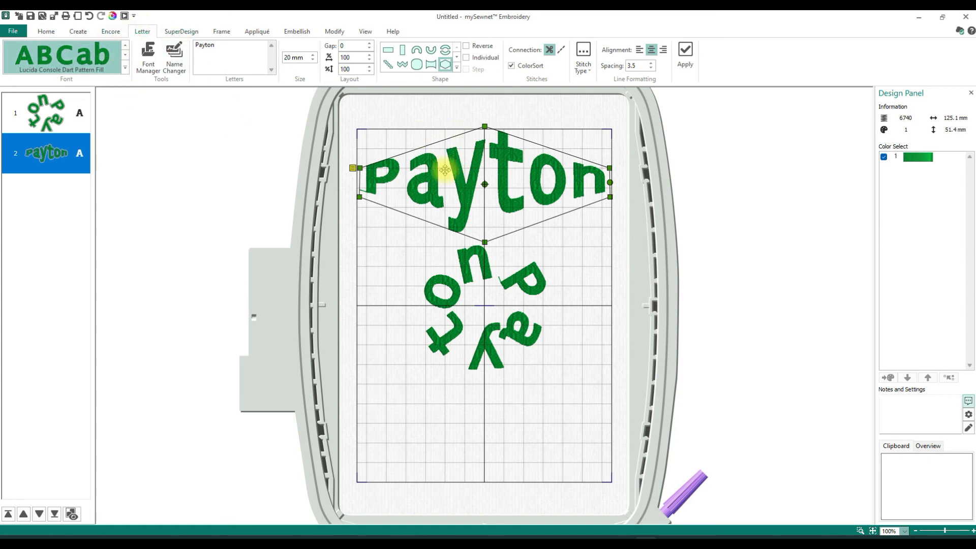
Review the custom fonts listed under MyFonts in the Font Manager, and close it
click(147, 51)
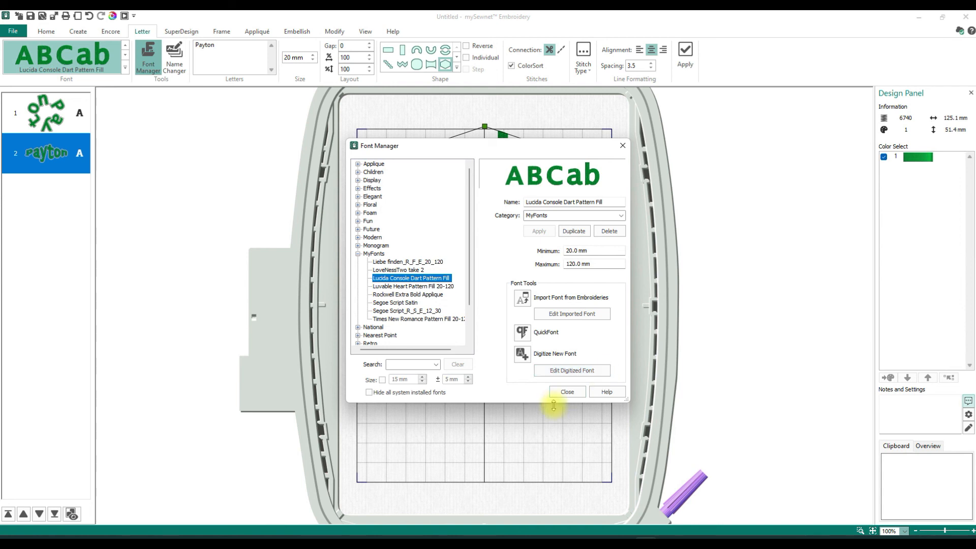
click(565, 391)
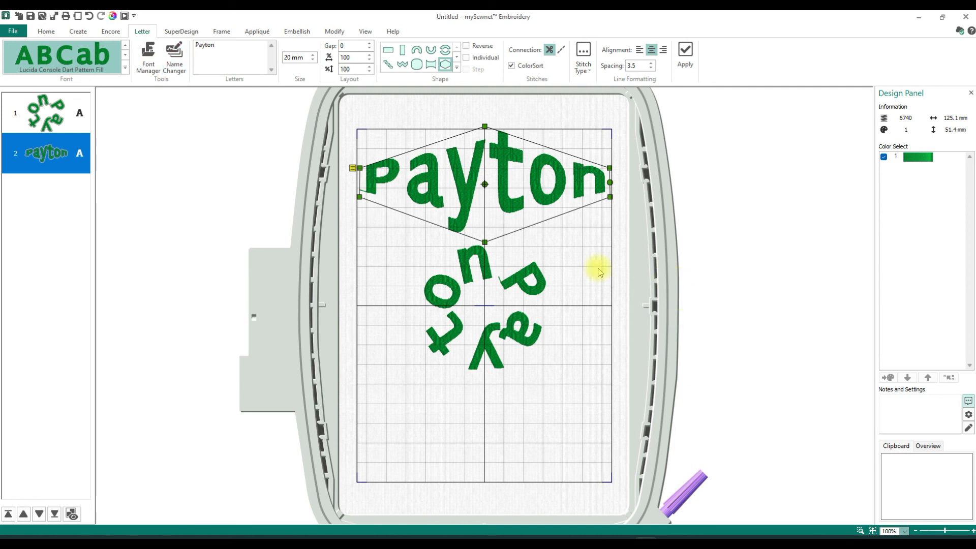
Move the circular name lettering down by about three grid squares in the hoop
click(483, 279)
drag(479, 310, 487, 365)
Resize the hexagonal envelope lettering to about 118 mm wide and 70 mm high and nudge it slightly down within the hoop's stitching area
click(460, 203)
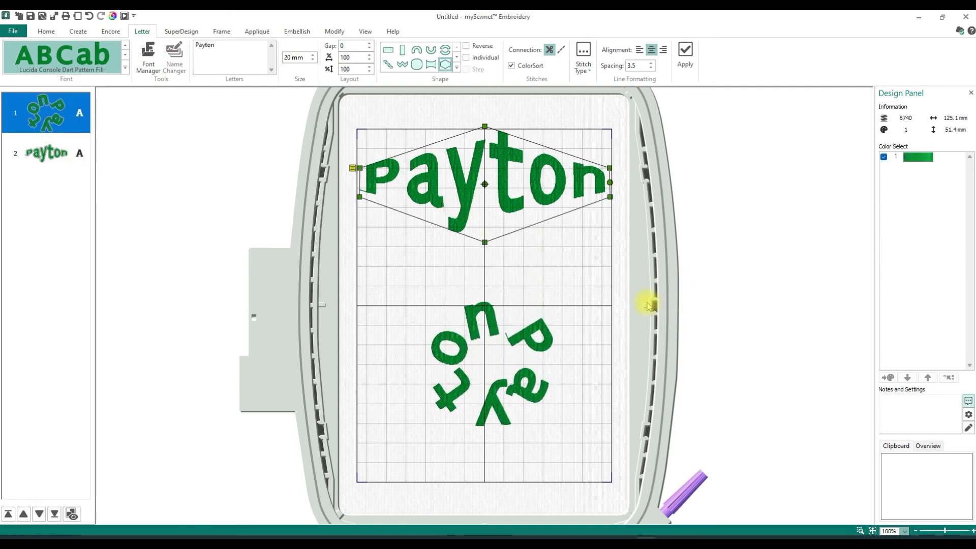
drag(610, 197, 603, 230)
drag(365, 169, 367, 167)
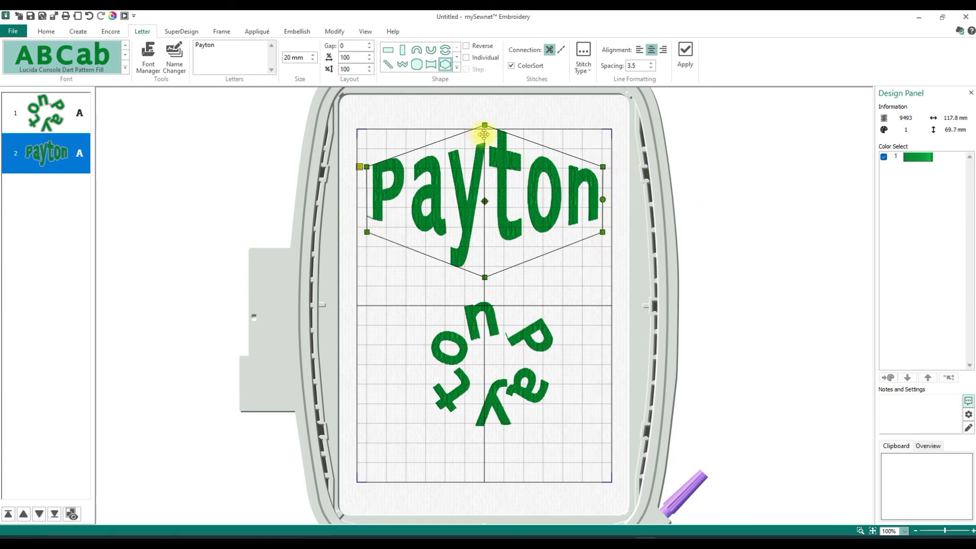
drag(499, 157, 498, 163)
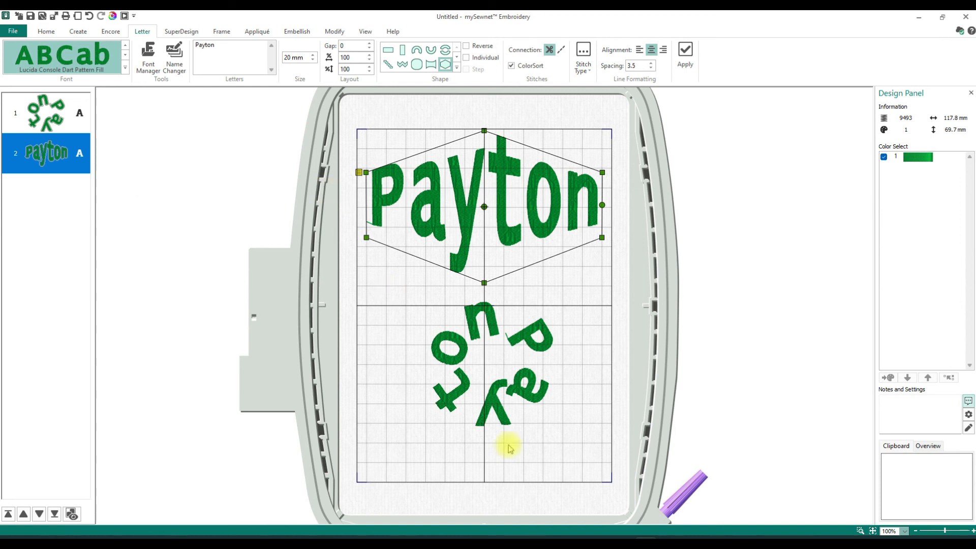
click(635, 544)
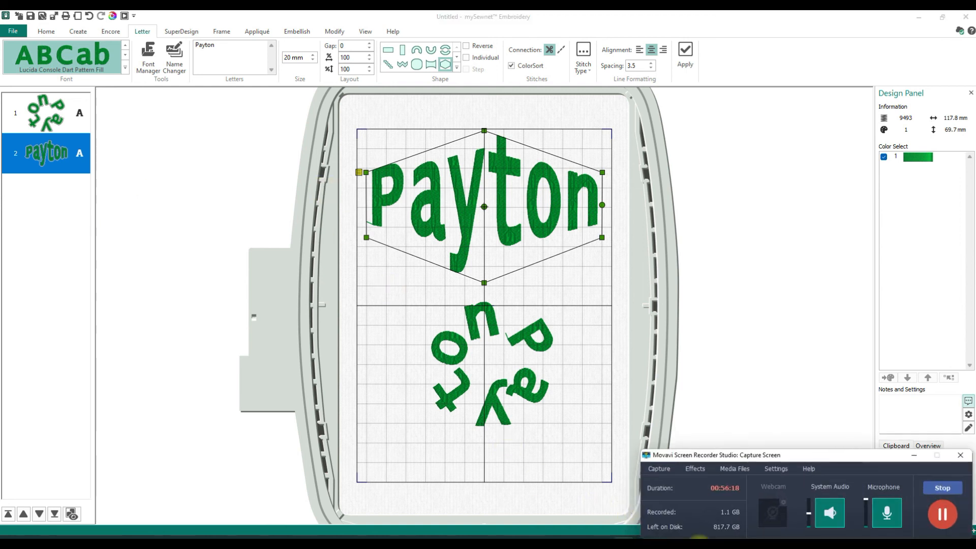